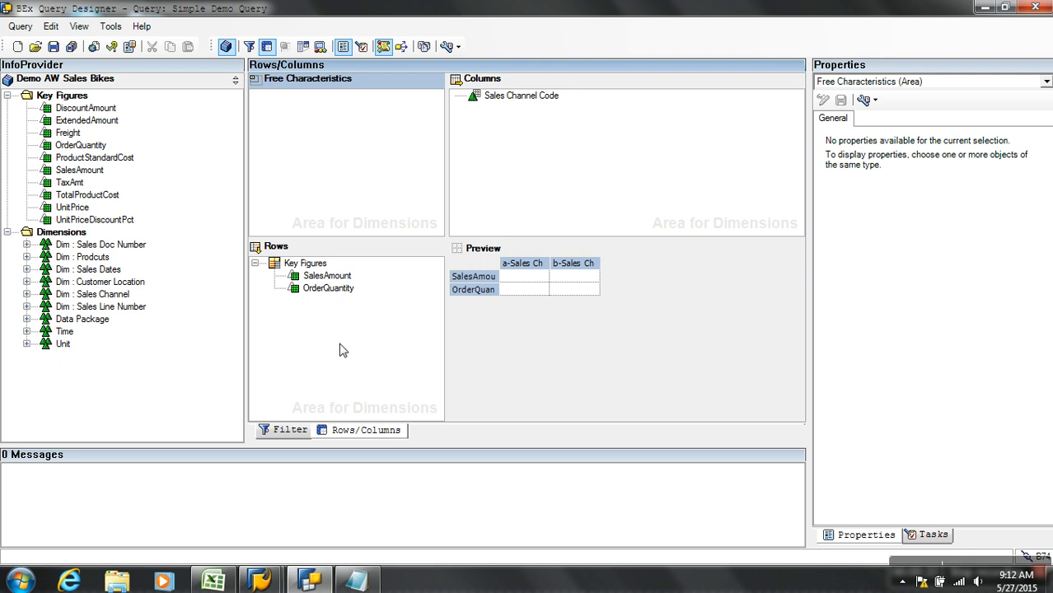
Switch to the Bex Notes file and add the heading "- Filter / Restriction:" with a dashed underline below the existing notes.
{"action": "left_click", "coordinate": [286, 430]}
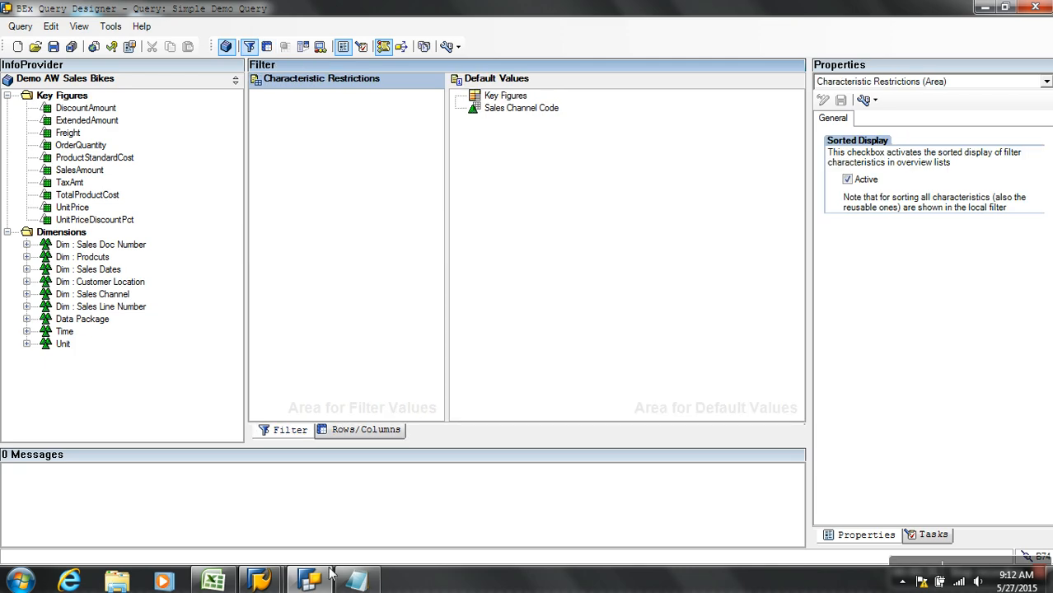
{"action": "left_click", "coordinate": [355, 580]}
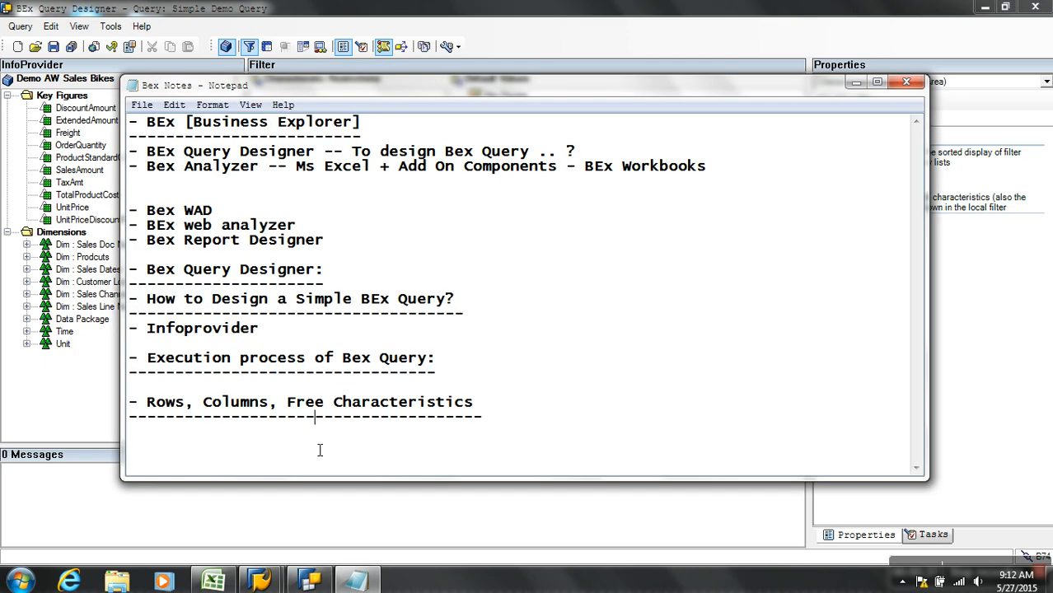
{"action": "key", "text": "End"}
{"action": "key", "text": "Return"}
{"action": "key", "text": "Return"}
{"action": "type", "text": "- Filter / Restriu"}
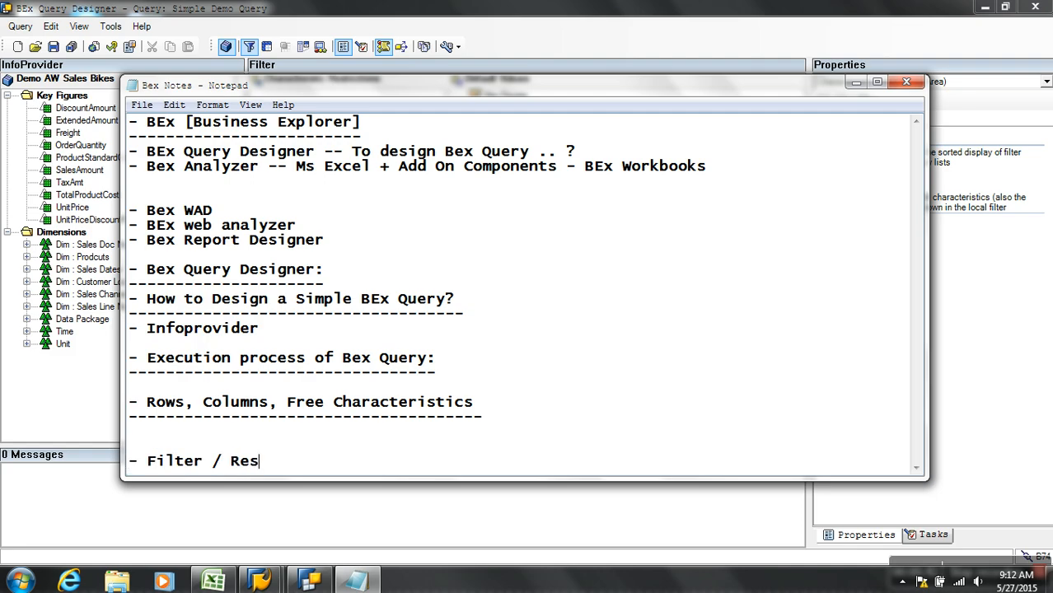
{"action": "key", "text": "BackSpace"}
{"action": "key", "text": "BackSpace"}
{"action": "type", "text": "iction:"}
{"action": "key", "text": "Return"}
{"action": "type", "text": "-----------------------"}
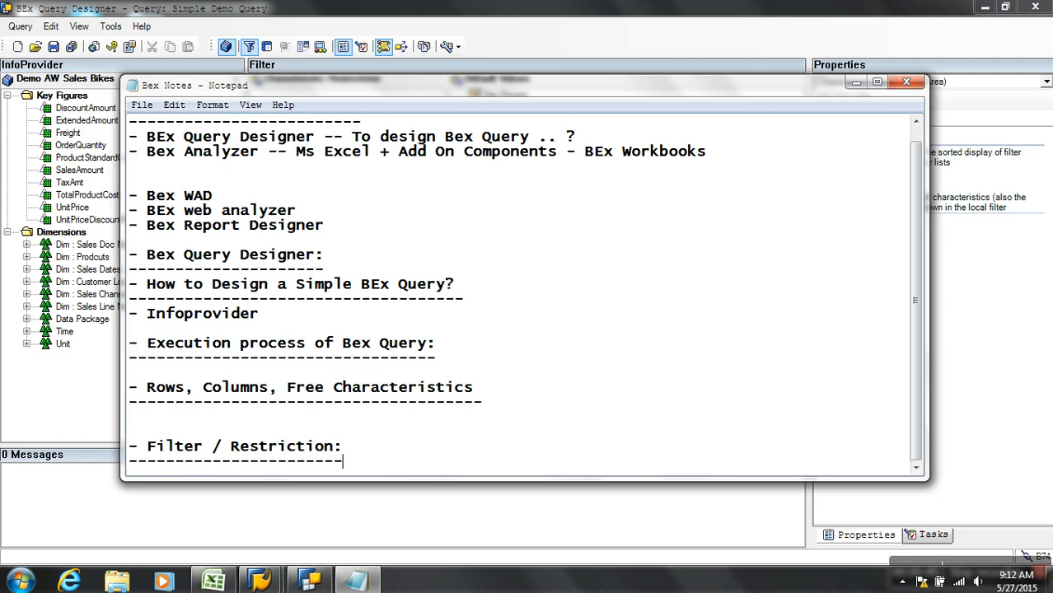
Insert blank lines below the Filter / Restriction heading and place the cursor on the line directly under its underline.
{"action": "key", "text": "Return"}
{"action": "key", "text": "Return"}
{"action": "key", "text": "Return"}
{"action": "key", "text": "Return"}
{"action": "key", "text": "Return"}
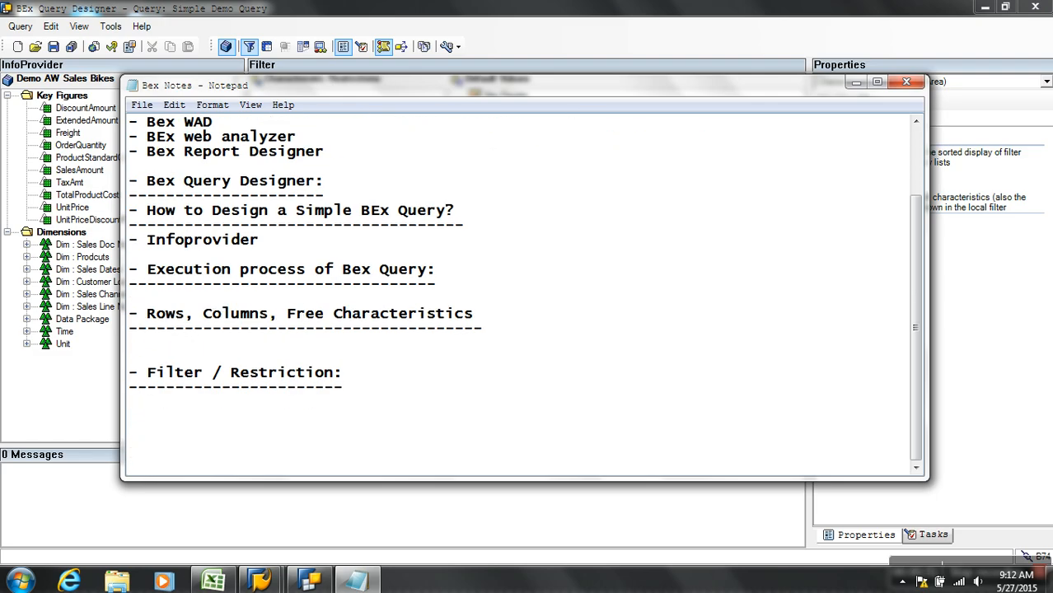
{"action": "key", "text": "Return"}
{"action": "key", "text": "Return"}
{"action": "key", "text": "Return"}
{"action": "key", "text": "Up"}
{"action": "key", "text": "Up"}
{"action": "key", "text": "Up"}
{"action": "key", "text": "Up"}
{"action": "key", "text": "Up"}
{"action": "key", "text": "Up"}
{"action": "key", "text": "Up"}
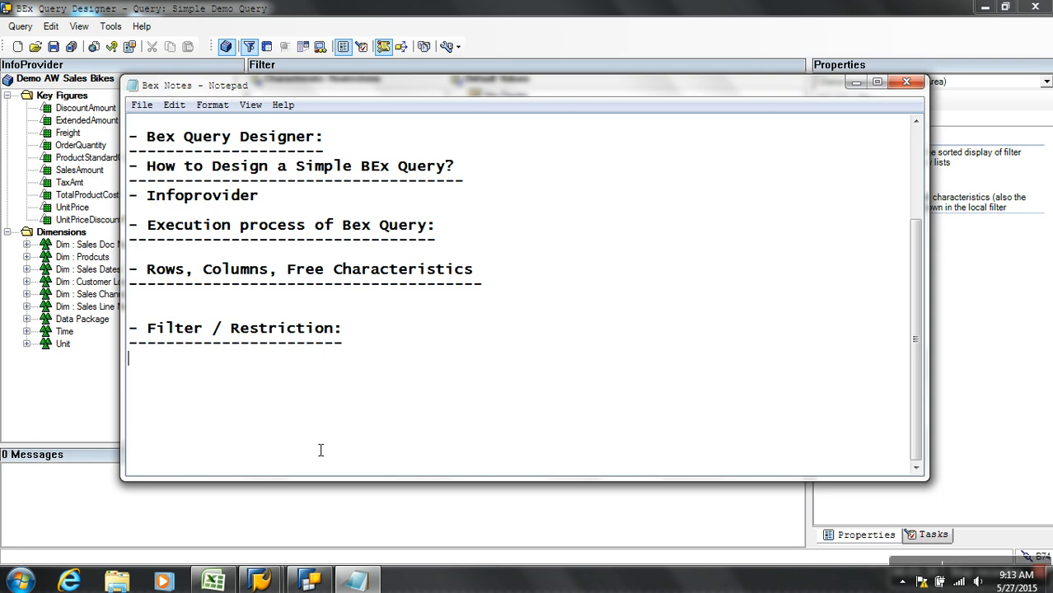
Return to BEx Query Designer and widen the Characteristic Restrictions area of the filter view.
{"action": "left_click", "coordinate": [367, 523]}
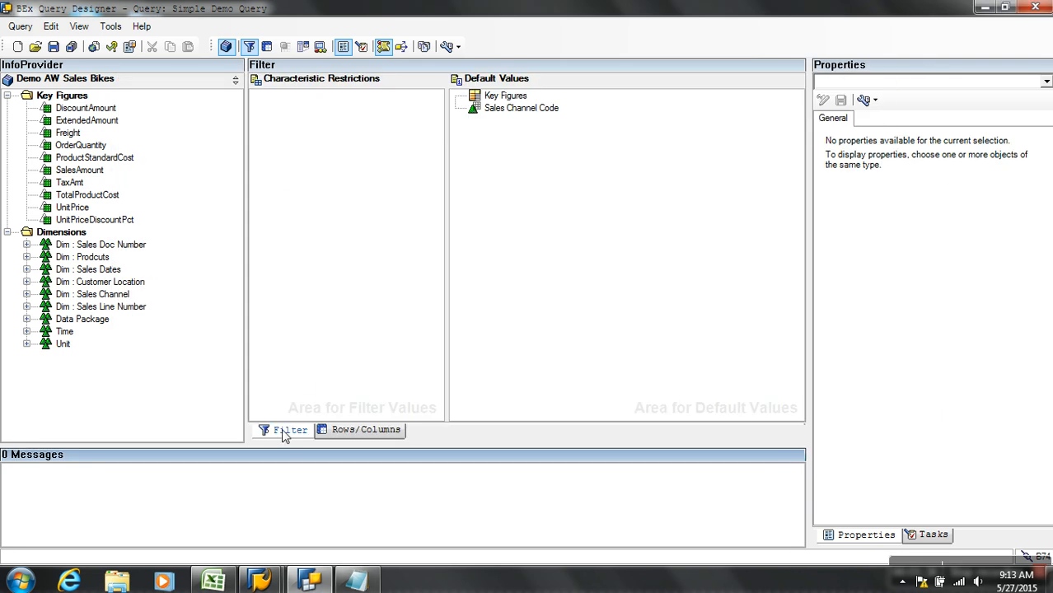
{"action": "left_click", "coordinate": [305, 201]}
{"action": "left_click", "coordinate": [599, 162]}
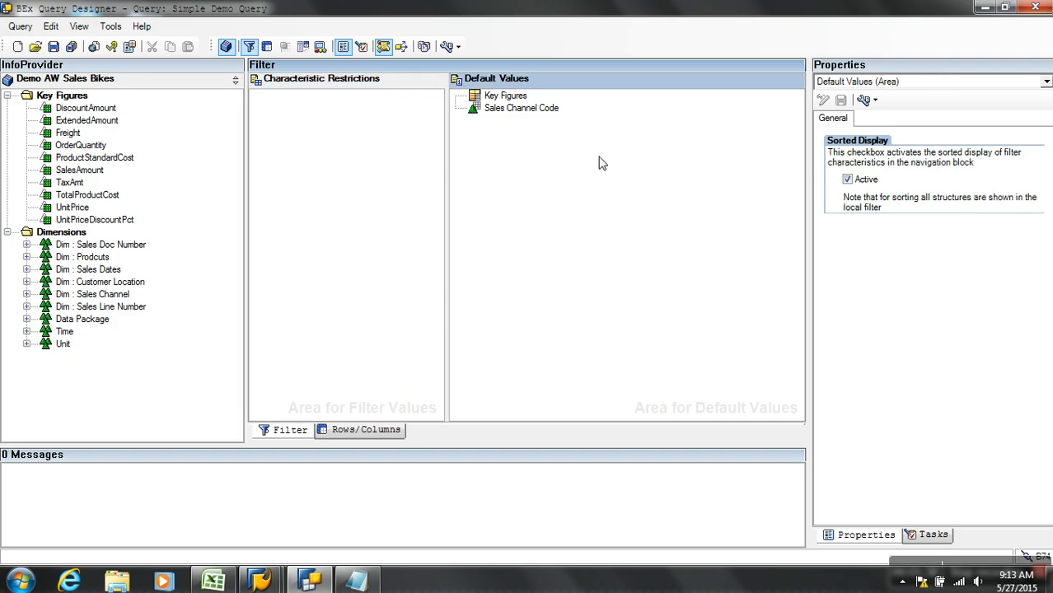
{"action": "left_click_drag", "start_coordinate": [447, 184], "coordinate": [486, 173]}
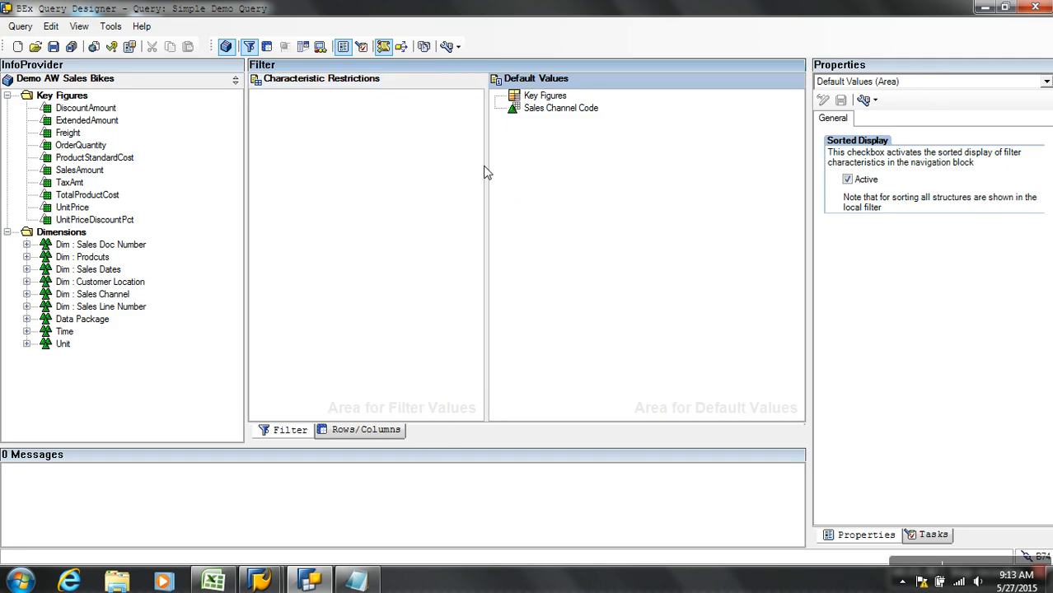
Examine the Characteristic Restrictions and Default Values areas and compare them with the query's rows and columns layout.
{"action": "left_click", "coordinate": [355, 139]}
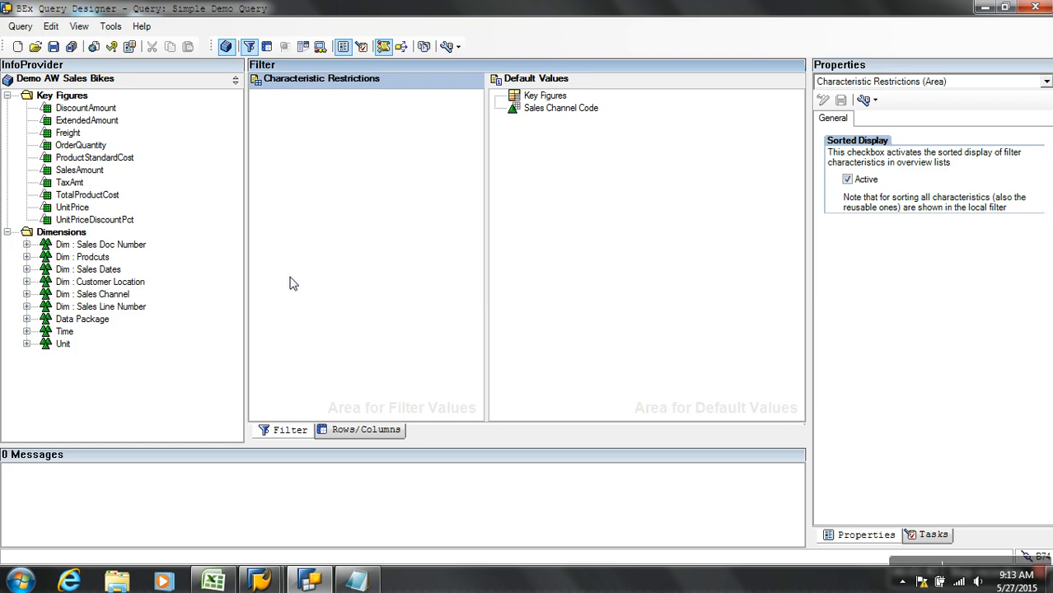
{"action": "left_click", "coordinate": [589, 153]}
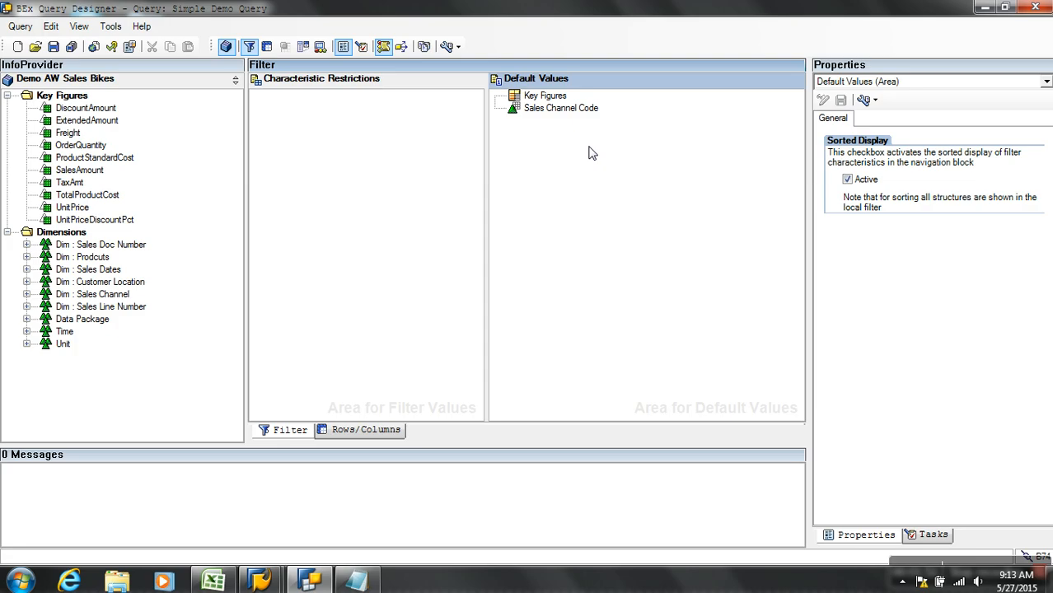
{"action": "left_click", "coordinate": [474, 173]}
{"action": "left_click", "coordinate": [563, 160]}
{"action": "left_click", "coordinate": [362, 430]}
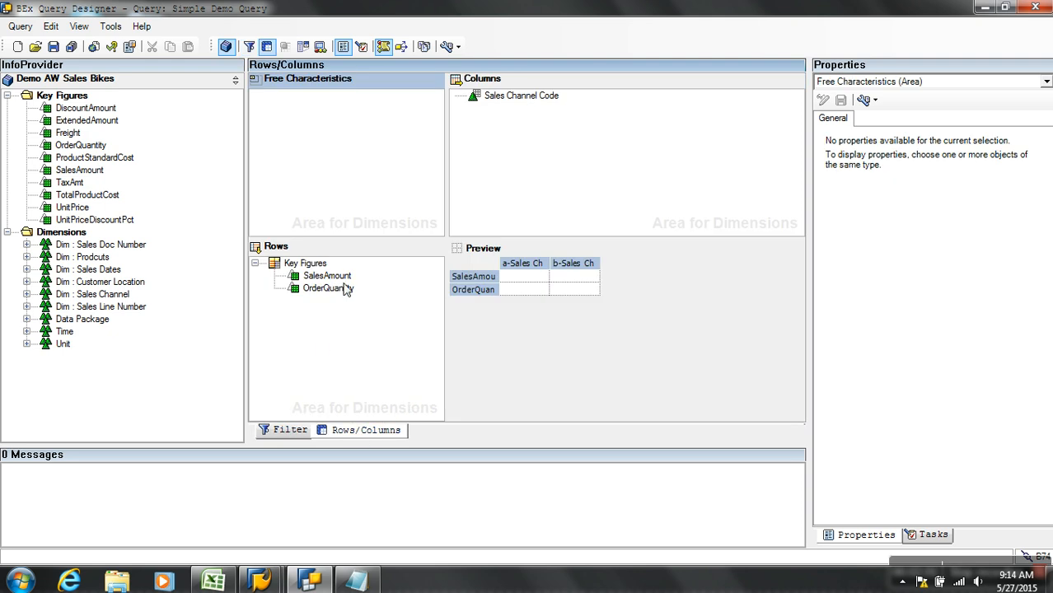
{"action": "left_click", "coordinate": [289, 433]}
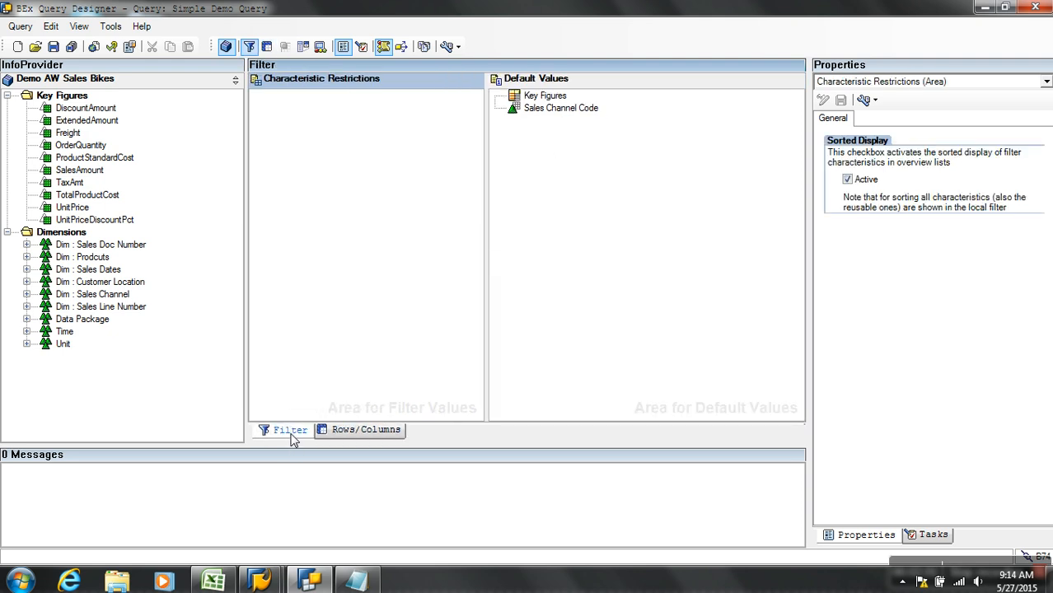
Add Geography Key from the Customer Location dimension to the characteristic restrictions and restrict it to Hyderabad.
{"action": "left_click", "coordinate": [28, 282]}
{"action": "left_click_drag", "start_coordinate": [112, 333], "coordinate": [373, 179]}
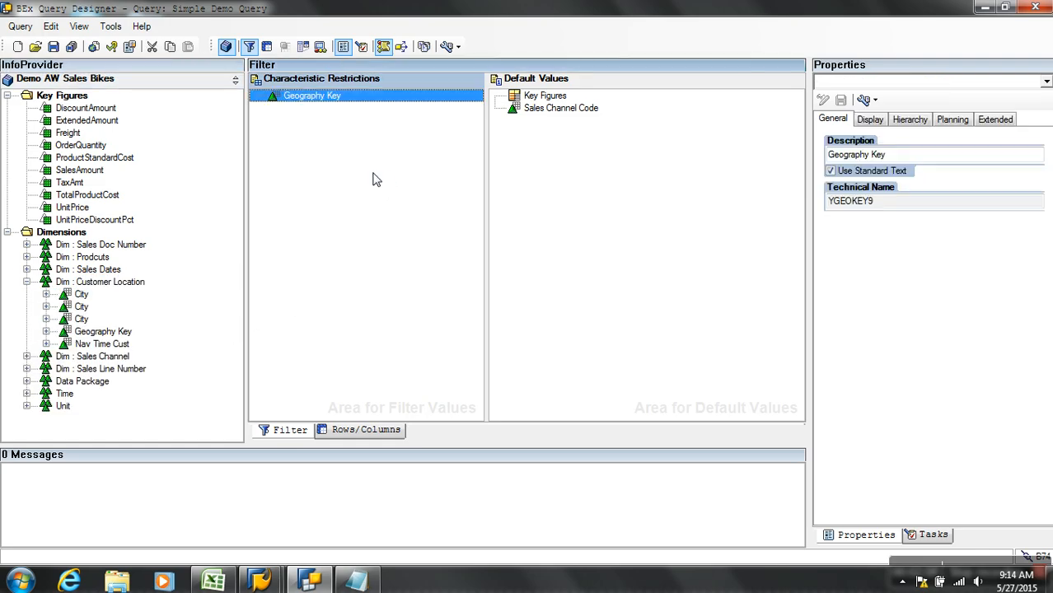
{"action": "right_click", "coordinate": [330, 95]}
{"action": "left_click", "coordinate": [367, 104]}
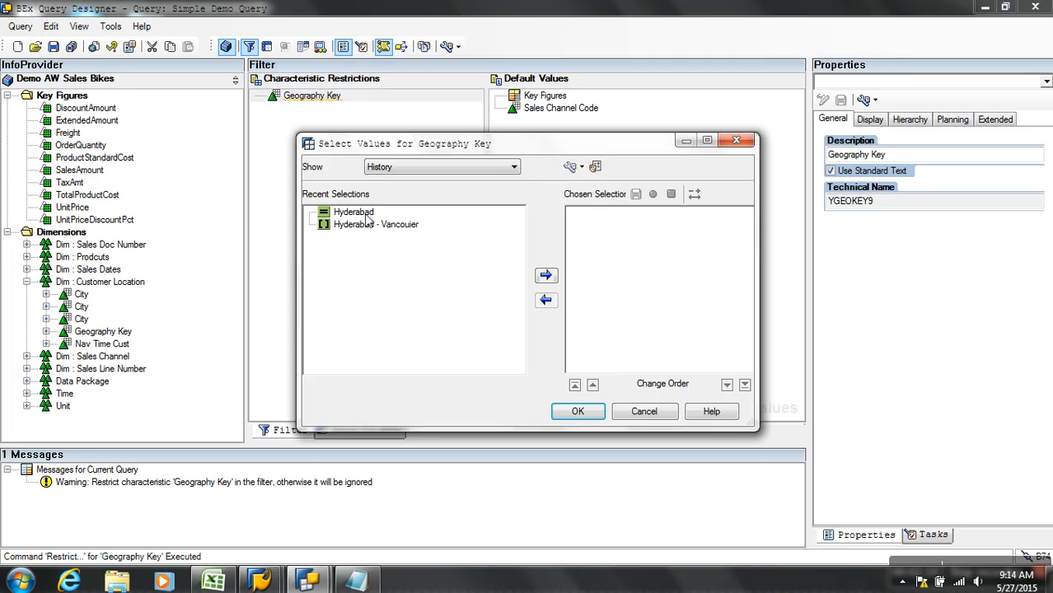
{"action": "left_click", "coordinate": [364, 212]}
{"action": "left_click", "coordinate": [542, 275]}
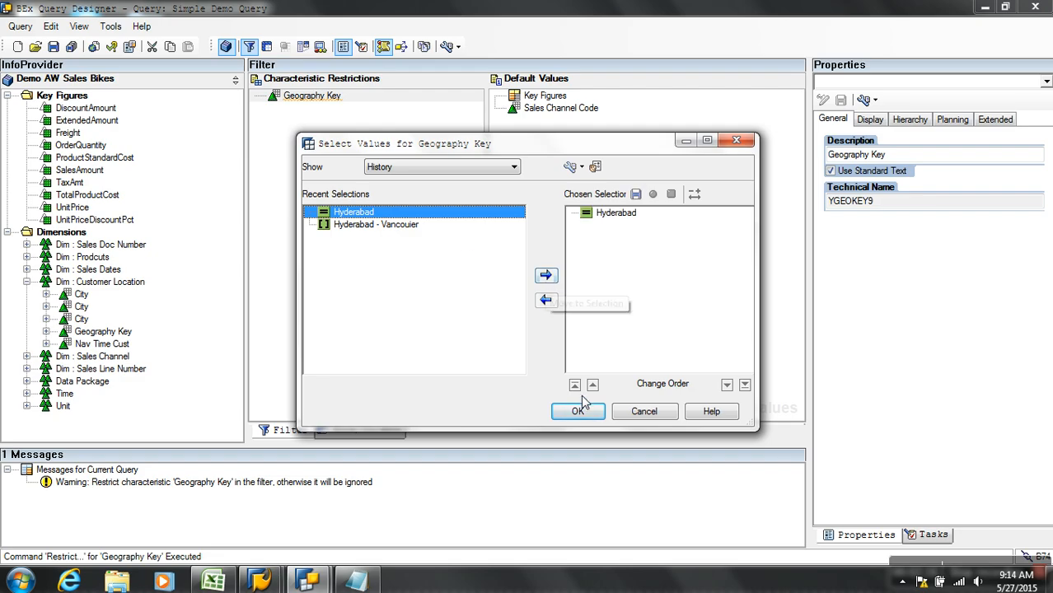
{"action": "left_click", "coordinate": [579, 411]}
{"action": "left_click", "coordinate": [256, 97]}
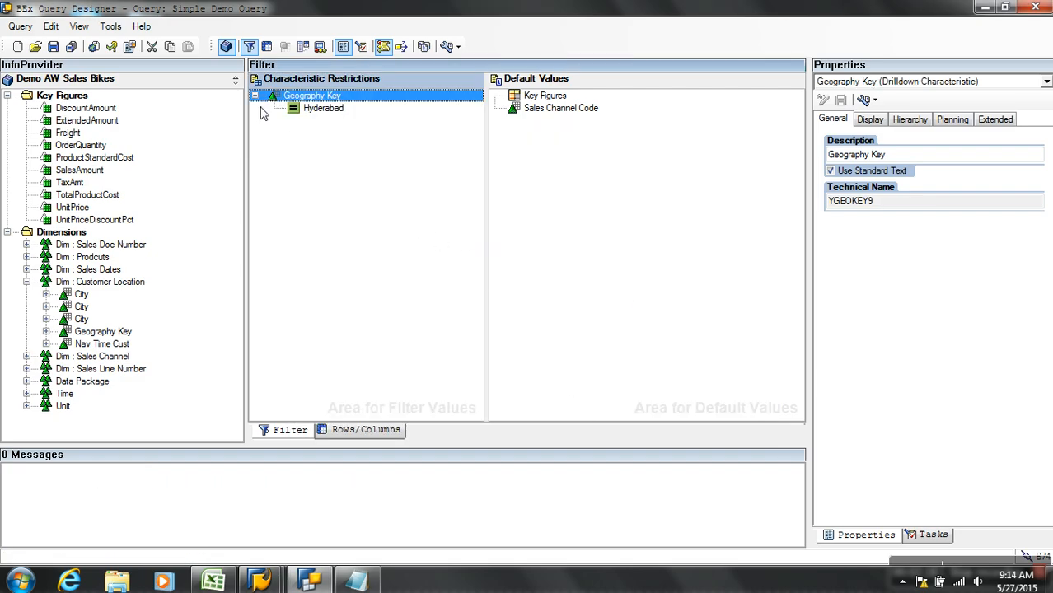
Save and run the query, and copy the host name logon2erp.bestchoiceit.com from the browser page's address.
{"action": "left_click", "coordinate": [53, 46]}
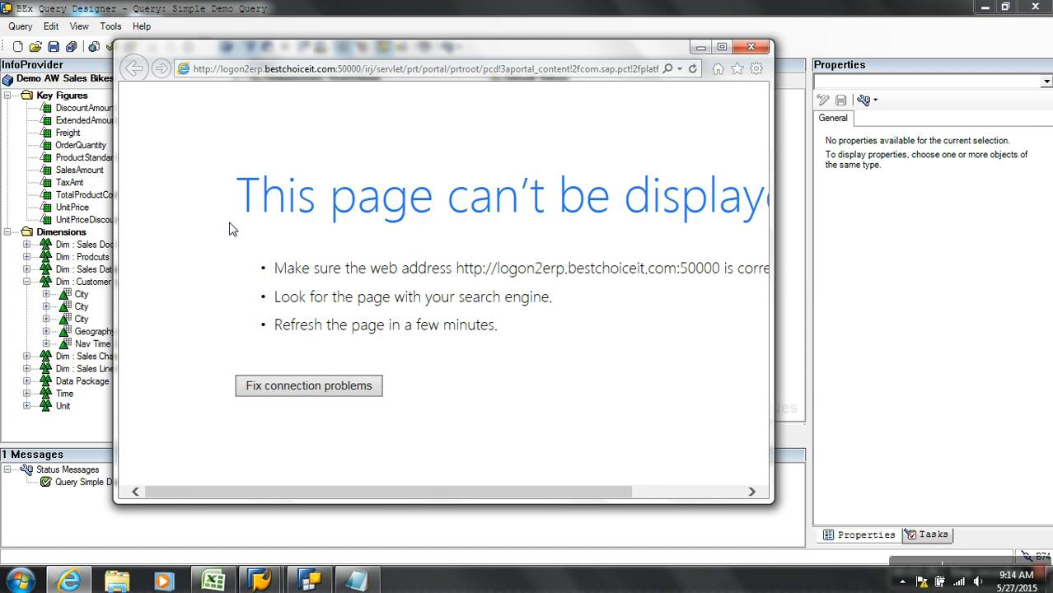
{"action": "left_click", "coordinate": [250, 69]}
{"action": "key", "text": "Home"}
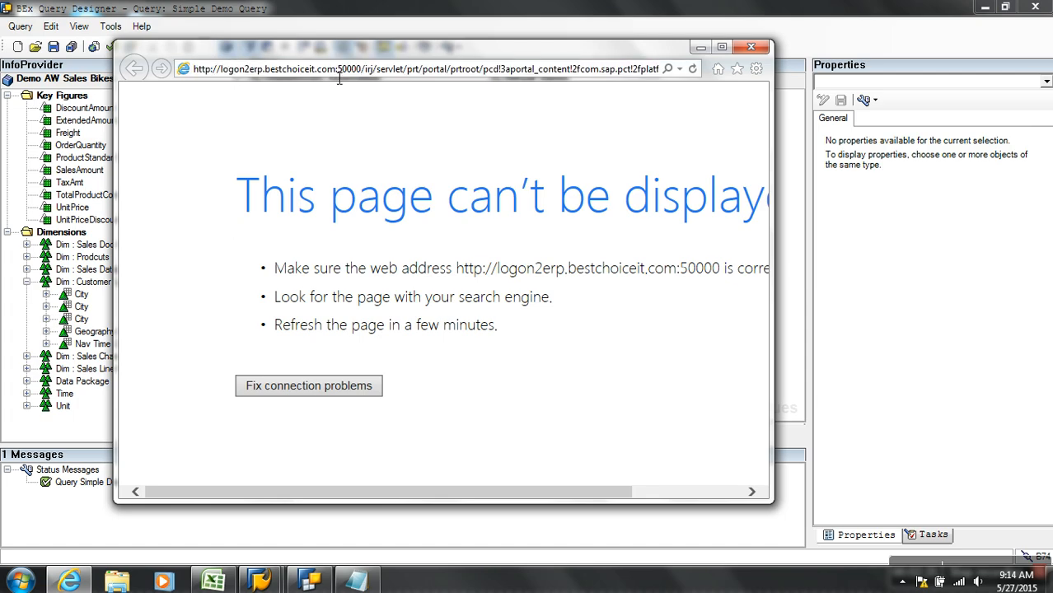
{"action": "left_click_drag", "start_coordinate": [336, 74], "coordinate": [220, 73]}
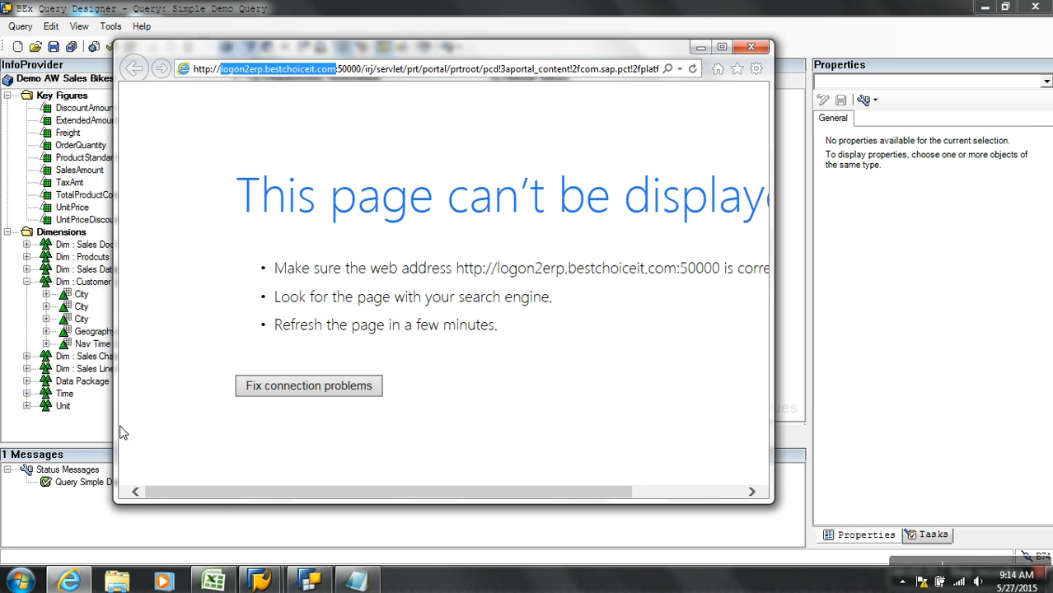
Open the Windows drivers folder by running "drivers".
{"action": "left_click", "coordinate": [19, 581]}
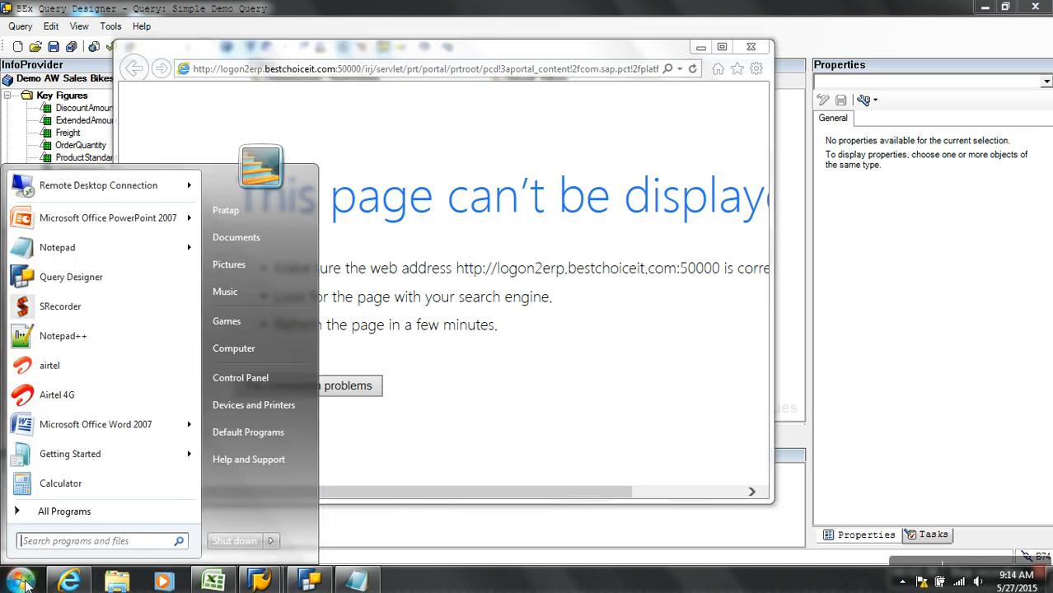
{"action": "left_click", "coordinate": [131, 549]}
{"action": "key", "text": "super+r"}
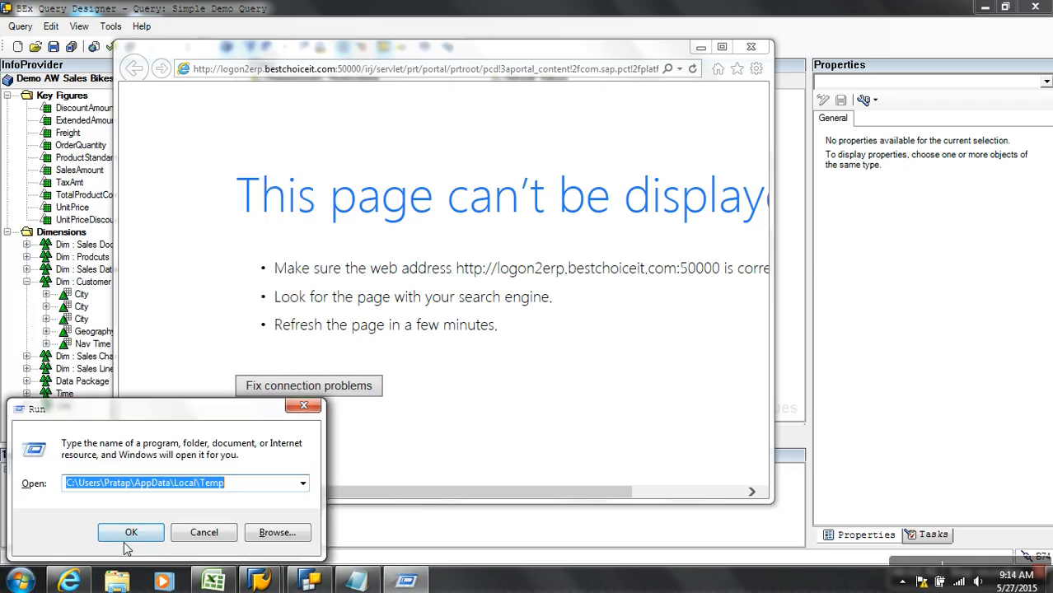
{"action": "type", "text": "drivers"}
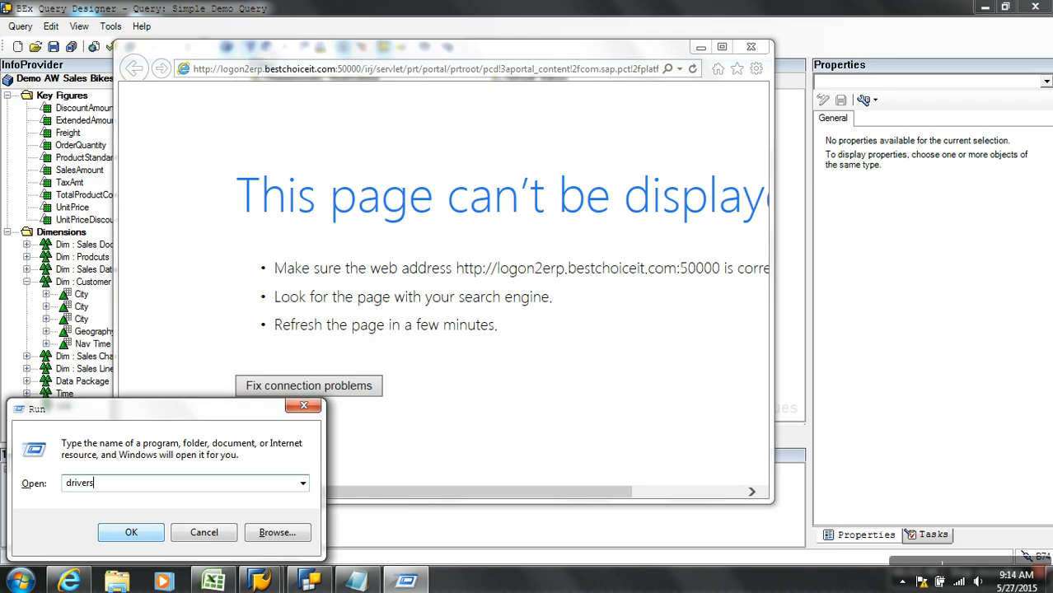
{"action": "key", "text": "Return"}
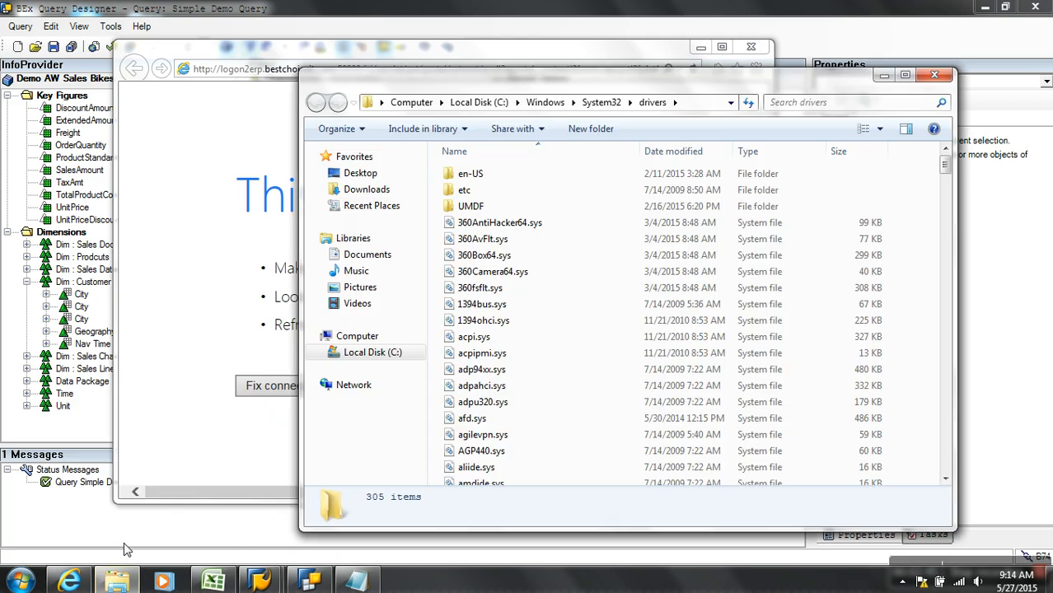
Open the hosts file from the etc folder in Notepad.
{"action": "double_click", "coordinate": [473, 191]}
{"action": "double_click", "coordinate": [476, 177]}
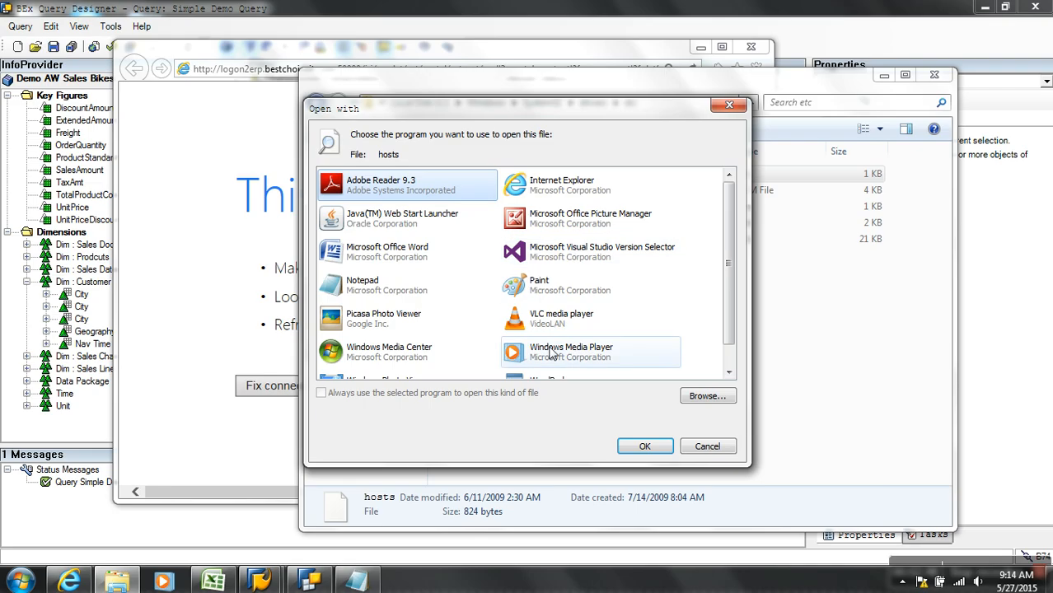
{"action": "left_click", "coordinate": [346, 295]}
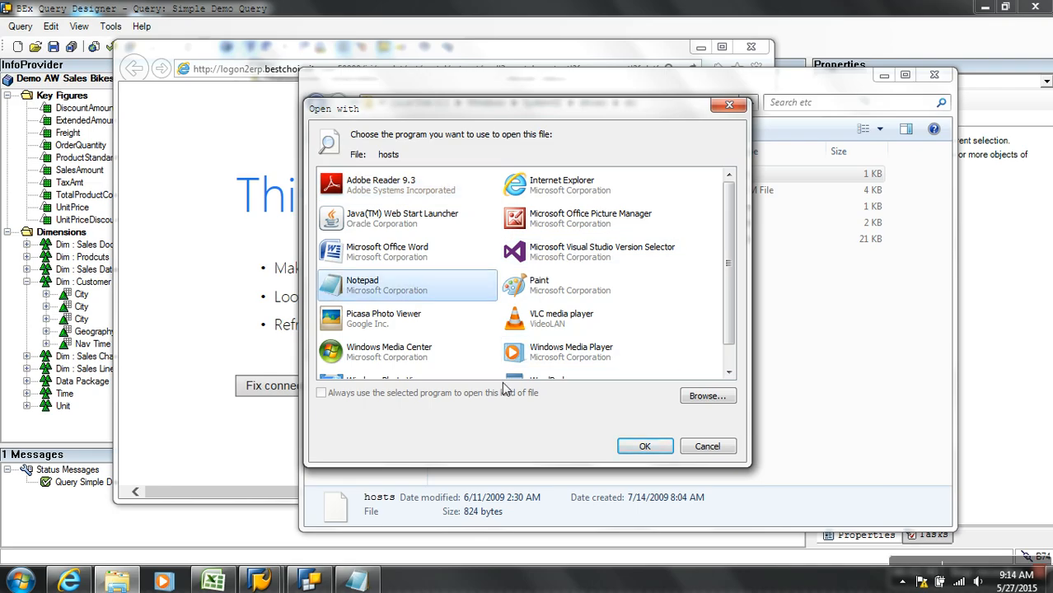
{"action": "left_click", "coordinate": [636, 446]}
Add an entry at the end of the hosts file mapping 192.168.0.6 to logon2erp.bestchoiceit.com.
{"action": "left_click", "coordinate": [533, 429]}
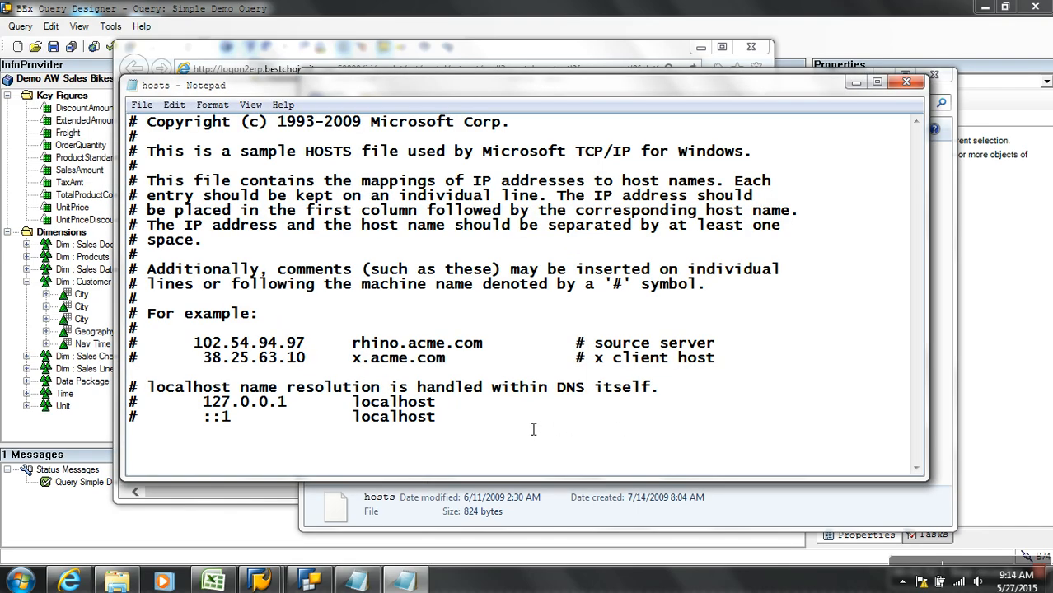
{"action": "key", "text": "Return"}
{"action": "type", "text": "logon2erp.bestchoiceit.com"}
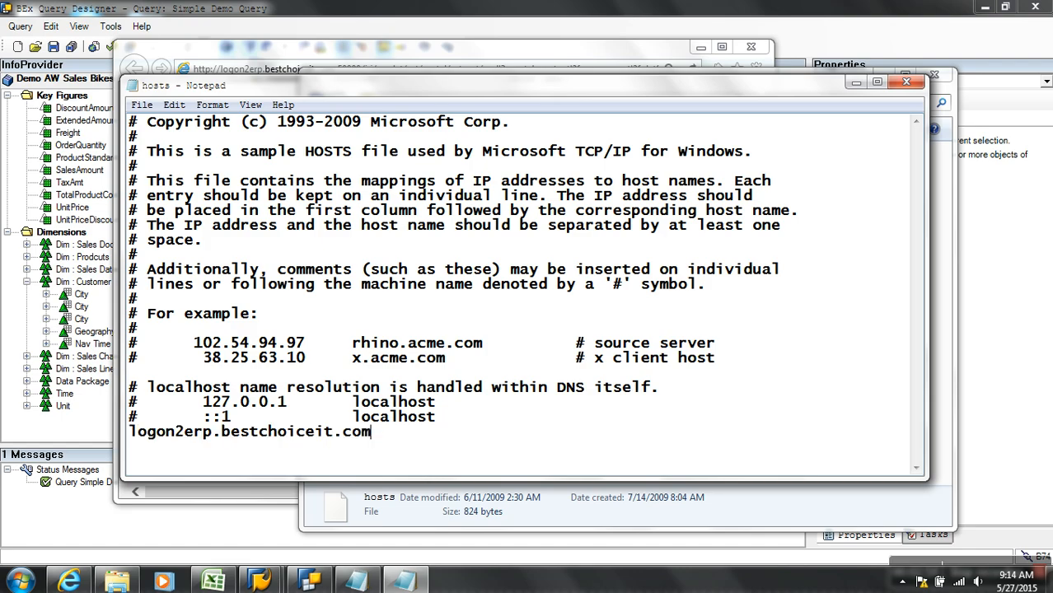
{"action": "key", "text": "Home"}
{"action": "type", "text": "192.168.0.6"}
{"action": "key", "text": "Tab"}
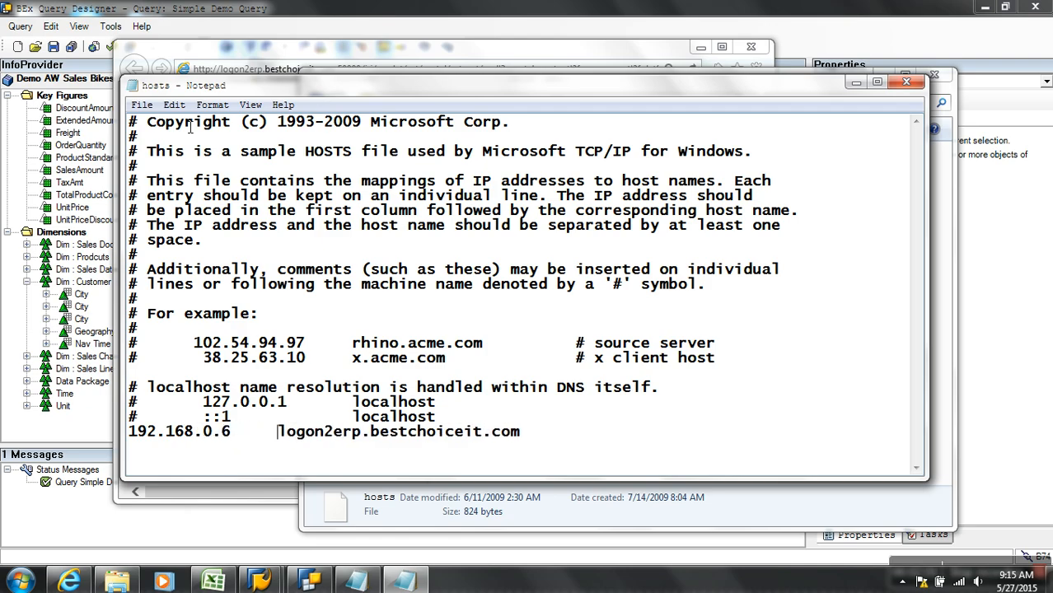
Try to save the edited hosts file in the drivers\etc folder, and cancel saving it in My Documents.
{"action": "left_click", "coordinate": [142, 104]}
{"action": "left_click", "coordinate": [157, 173]}
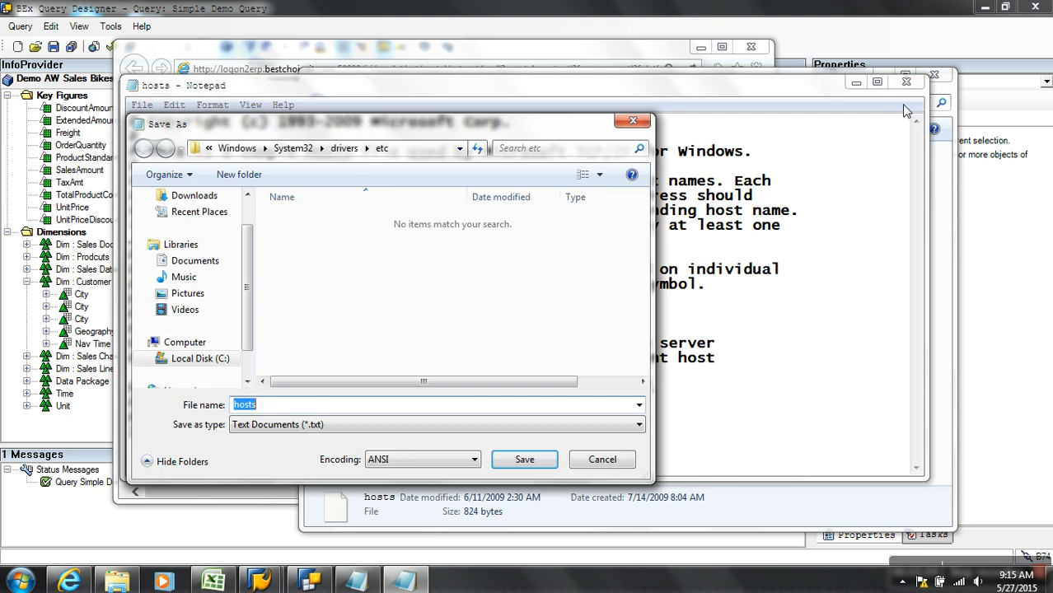
{"action": "left_click", "coordinate": [531, 461]}
{"action": "left_click", "coordinate": [577, 309]}
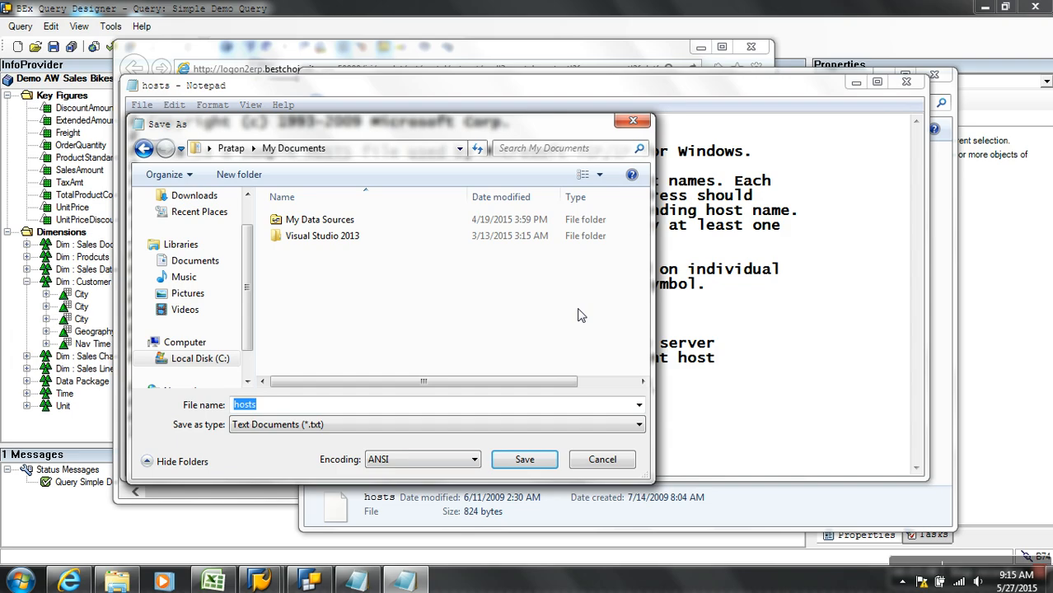
{"action": "left_click", "coordinate": [633, 121]}
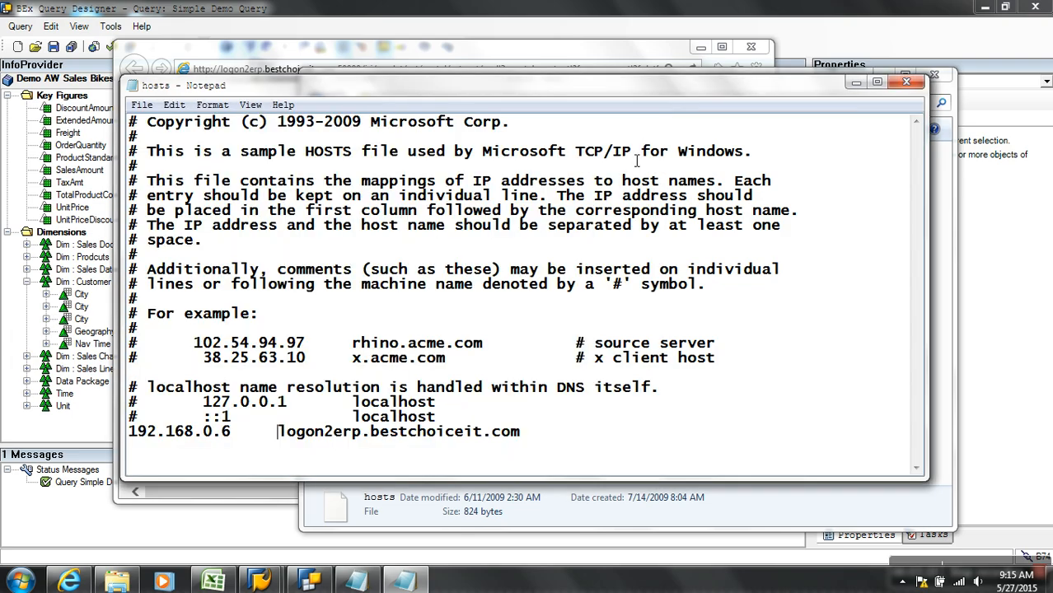
Close the edited hosts file, saving it as a text document named hosts on the Desktop instead of in the etc folder.
{"action": "left_click", "coordinate": [906, 82]}
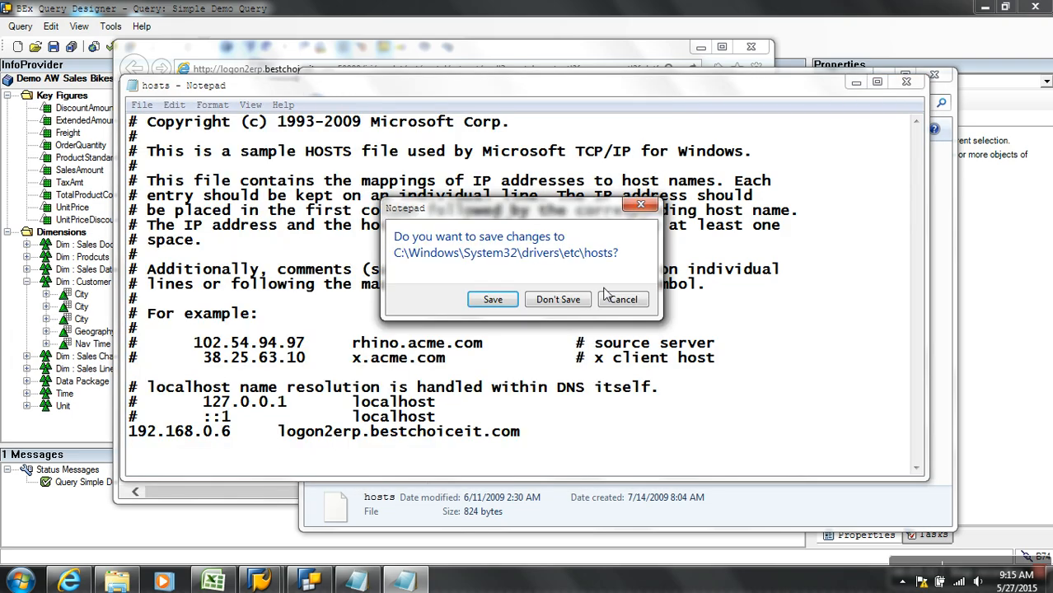
{"action": "left_click", "coordinate": [493, 299]}
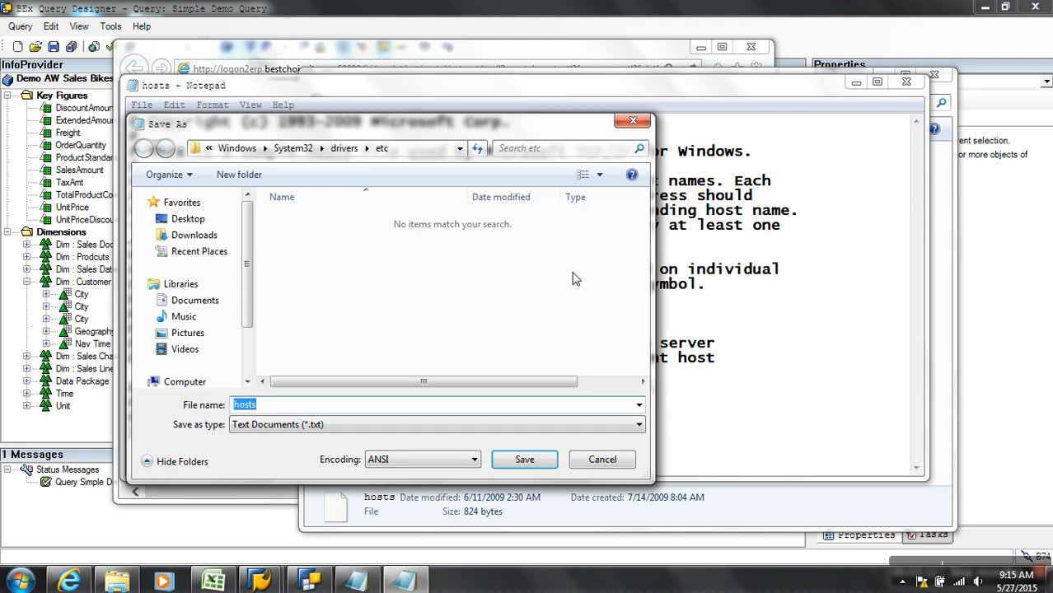
{"action": "left_click", "coordinate": [510, 463]}
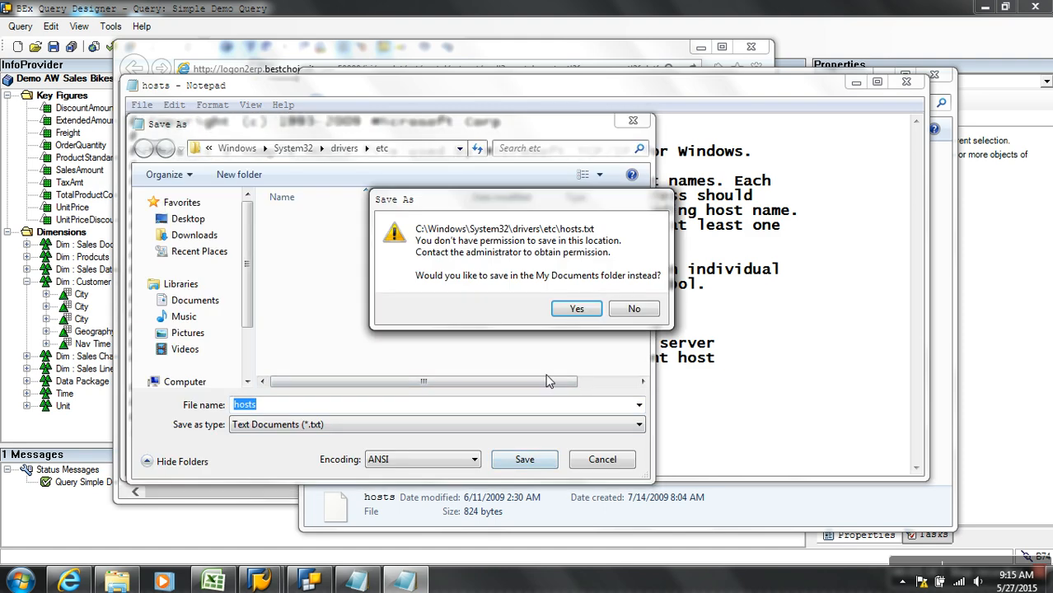
{"action": "left_click", "coordinate": [575, 310]}
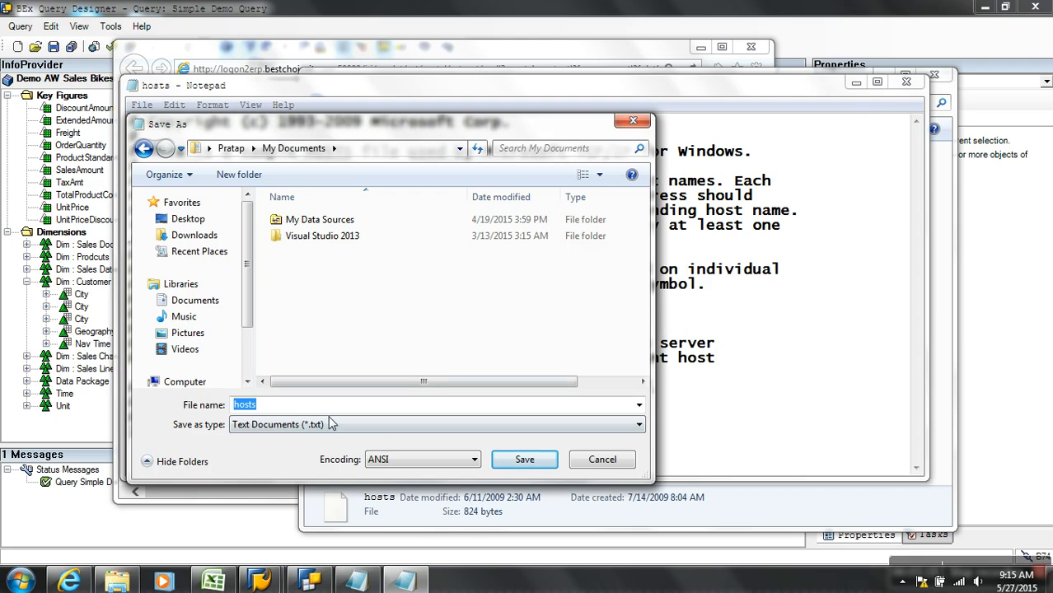
{"action": "left_click", "coordinate": [197, 219]}
{"action": "left_click", "coordinate": [525, 461]}
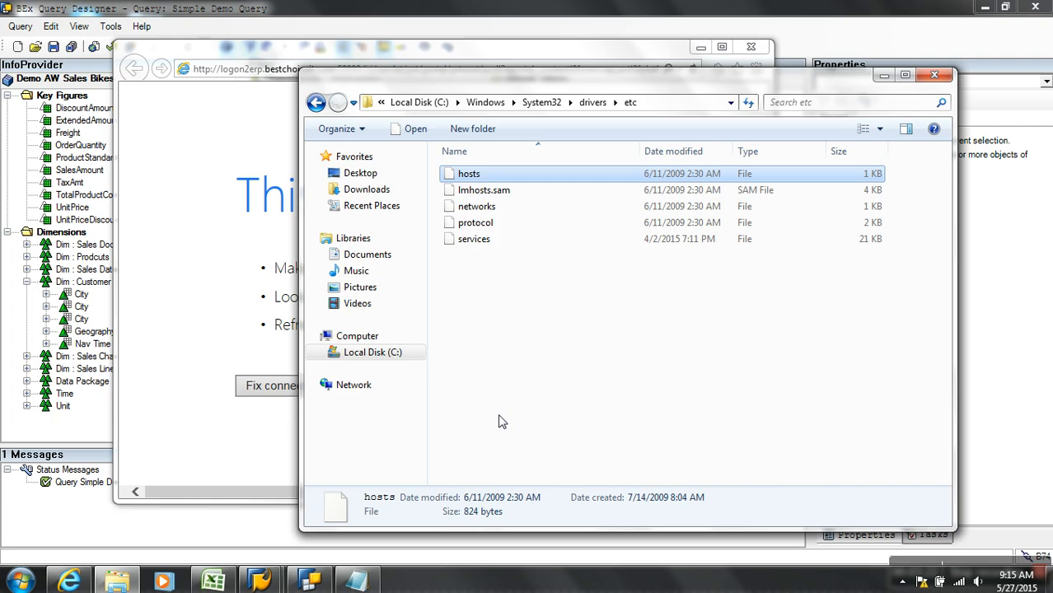
Reopen the hosts file from the etc folder in Notepad to check its entries, and close it again.
{"action": "double_click", "coordinate": [465, 175]}
{"action": "left_click", "coordinate": [477, 286]}
{"action": "left_click", "coordinate": [650, 452]}
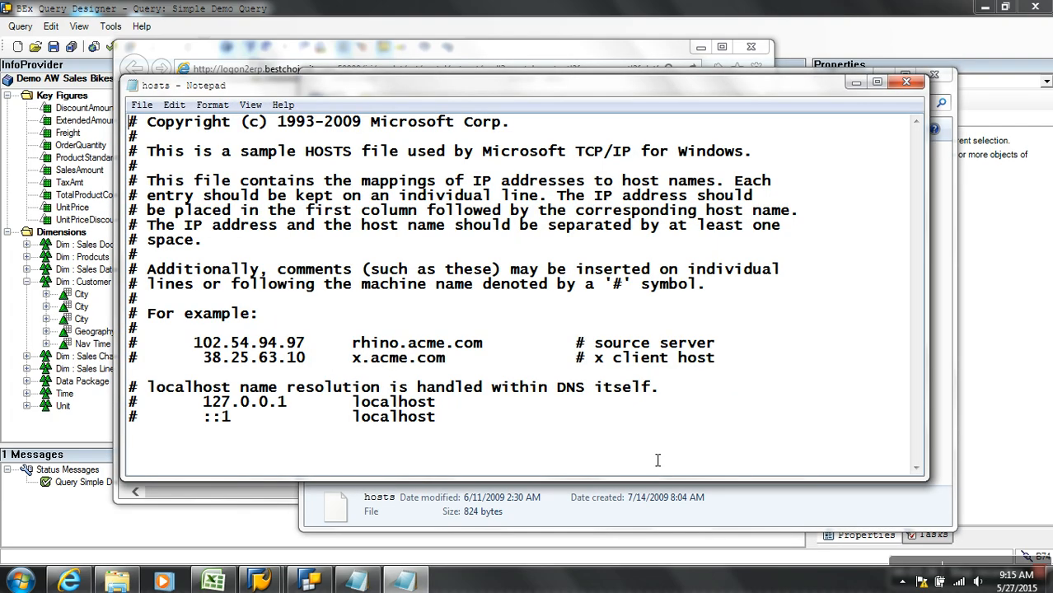
{"action": "left_click", "coordinate": [906, 84]}
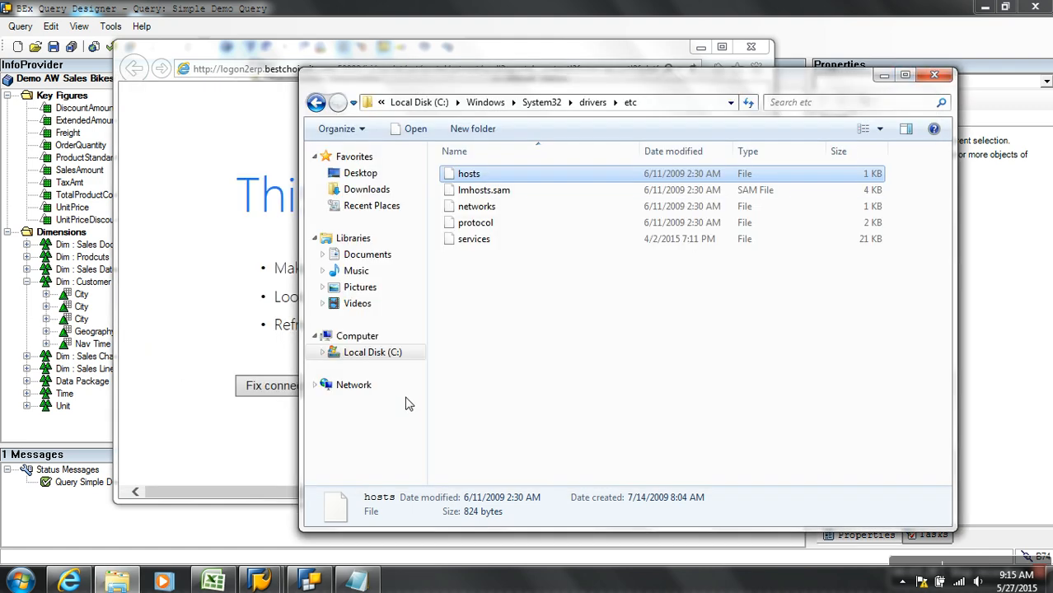
Copy the hosts text document from the desktop into the drivers\etc folder, granting administrator permission for the copy.
{"action": "key", "text": "super+d"}
{"action": "right_click", "coordinate": [174, 367]}
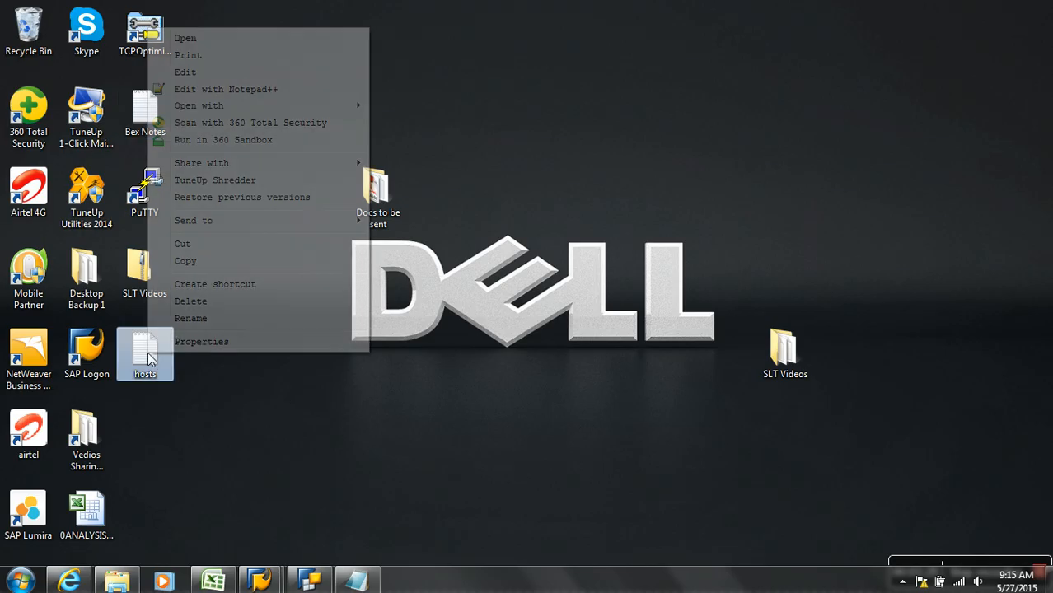
{"action": "left_click", "coordinate": [197, 261]}
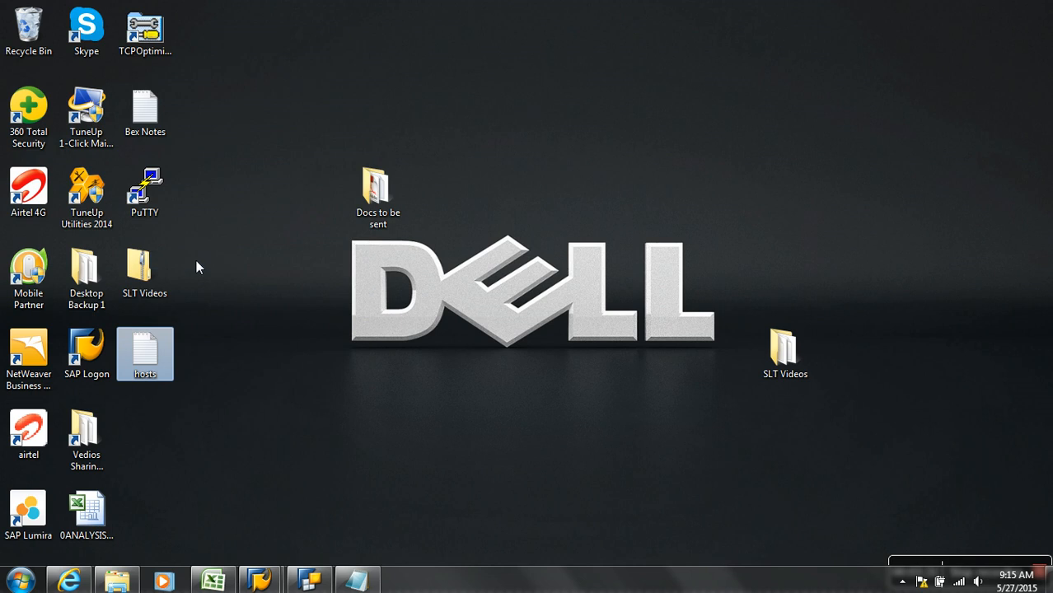
{"action": "key", "text": "alt+Tab"}
{"action": "key", "text": "alt+Tab"}
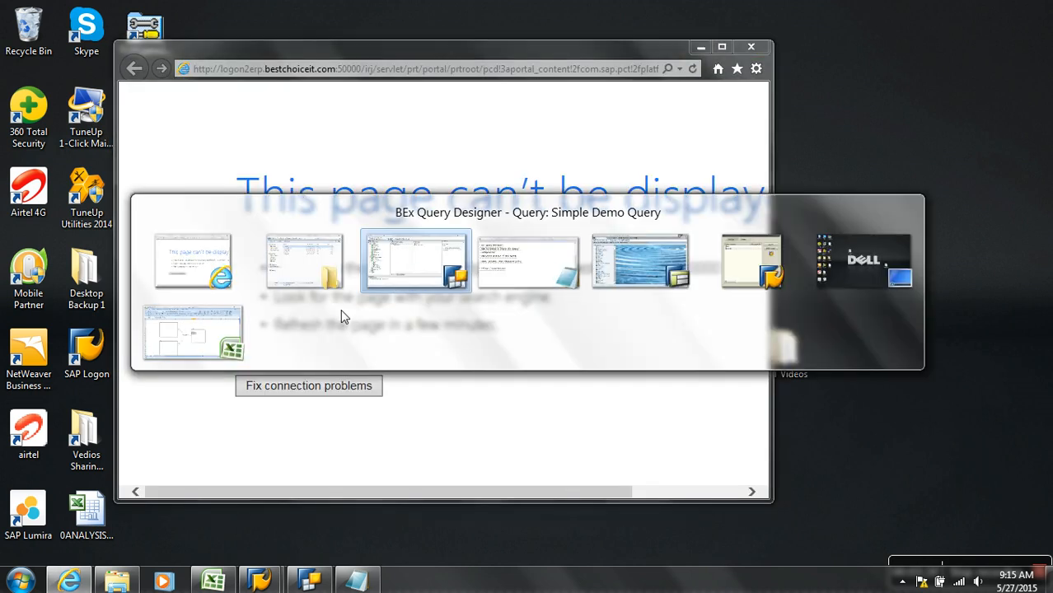
{"action": "left_click", "coordinate": [116, 582]}
{"action": "right_click", "coordinate": [511, 314]}
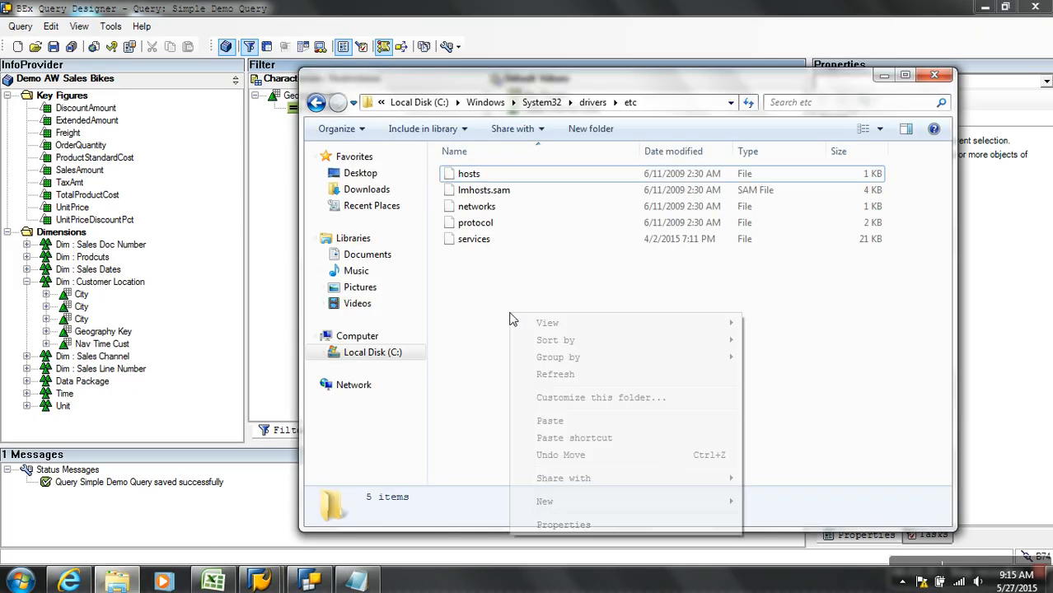
{"action": "left_click", "coordinate": [550, 420]}
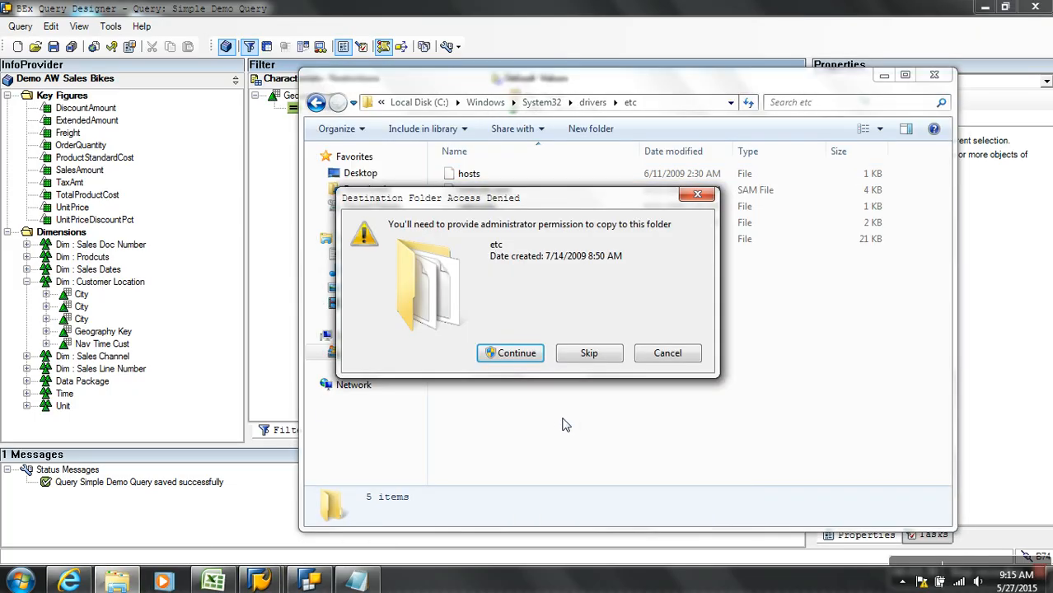
{"action": "left_click", "coordinate": [517, 353]}
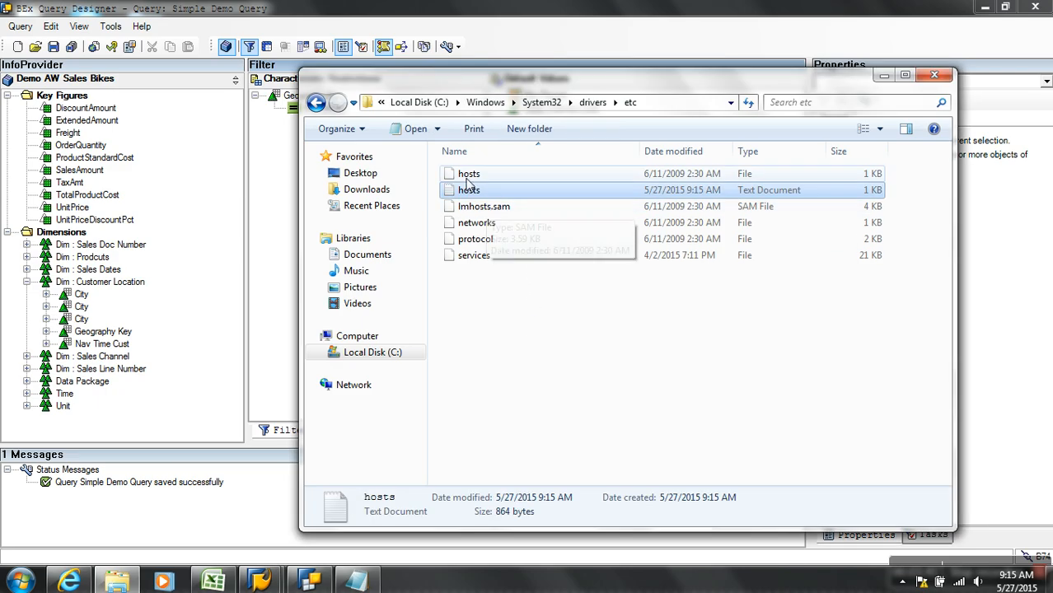
Examine the properties of the original hosts file and of the copied hosts text document to compare their file types.
{"action": "left_click", "coordinate": [470, 176]}
{"action": "right_click", "coordinate": [470, 179]}
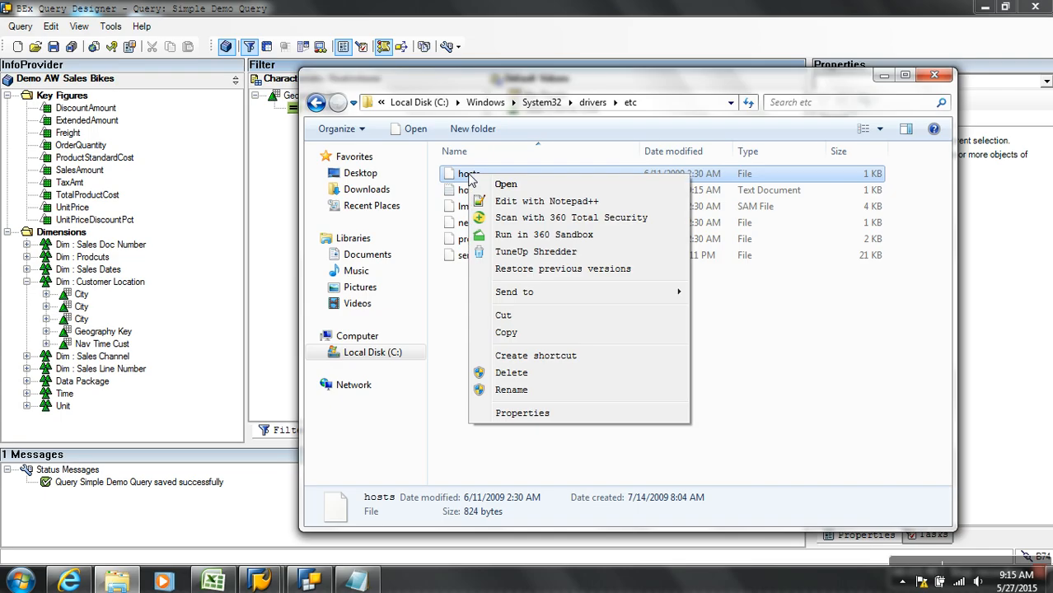
{"action": "left_click", "coordinate": [521, 412]}
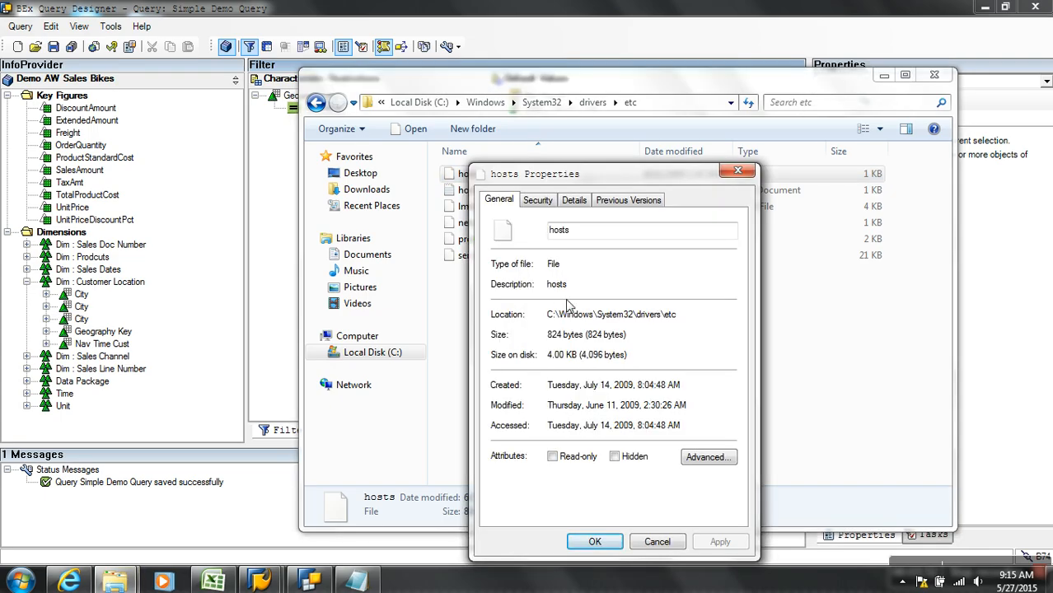
{"action": "left_click", "coordinate": [657, 541]}
{"action": "right_click", "coordinate": [473, 194]}
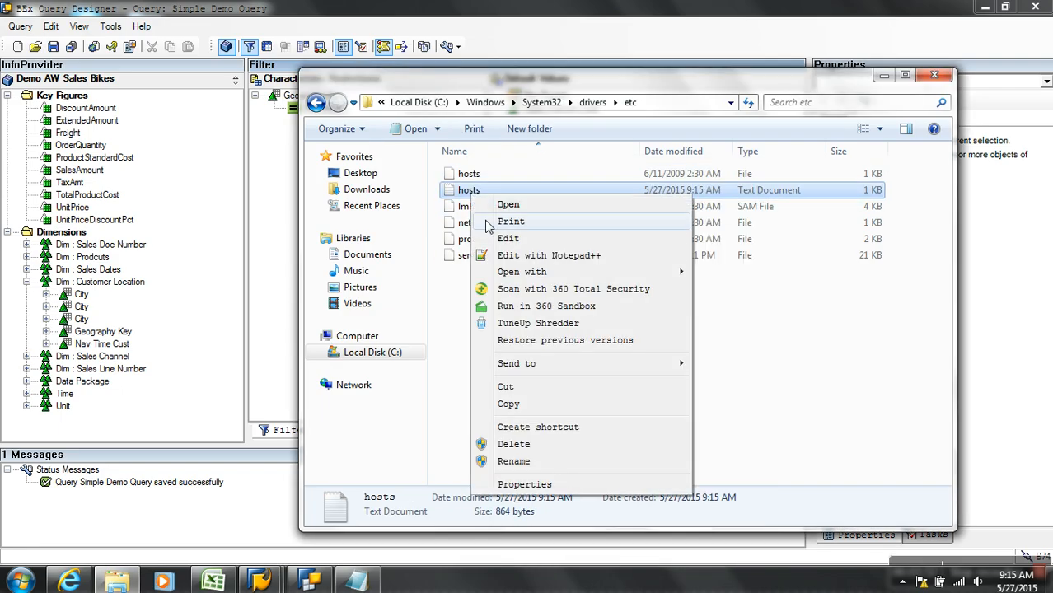
{"action": "left_click", "coordinate": [535, 483]}
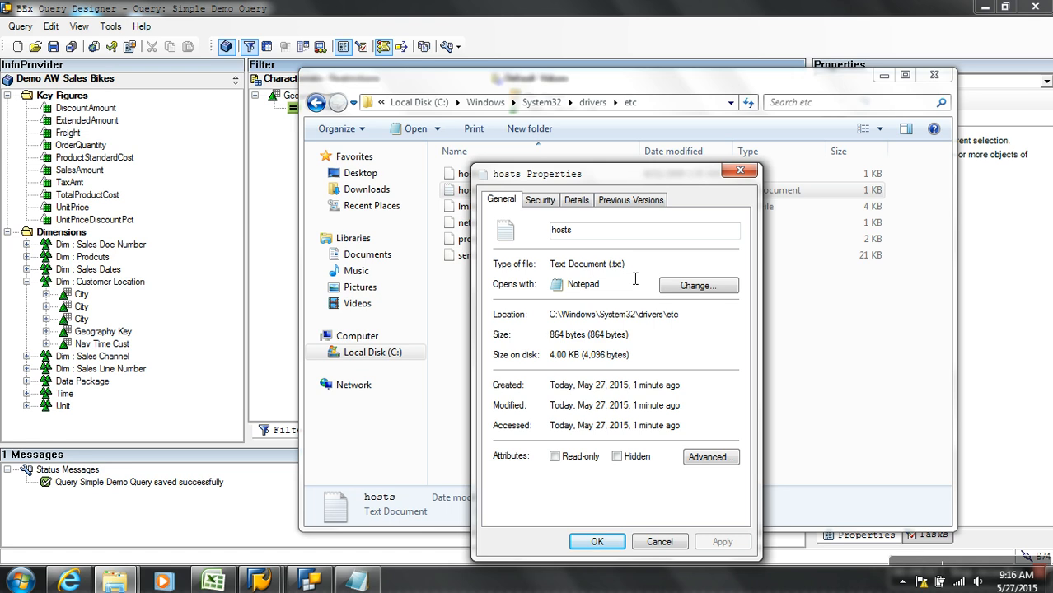
{"action": "left_click", "coordinate": [659, 542]}
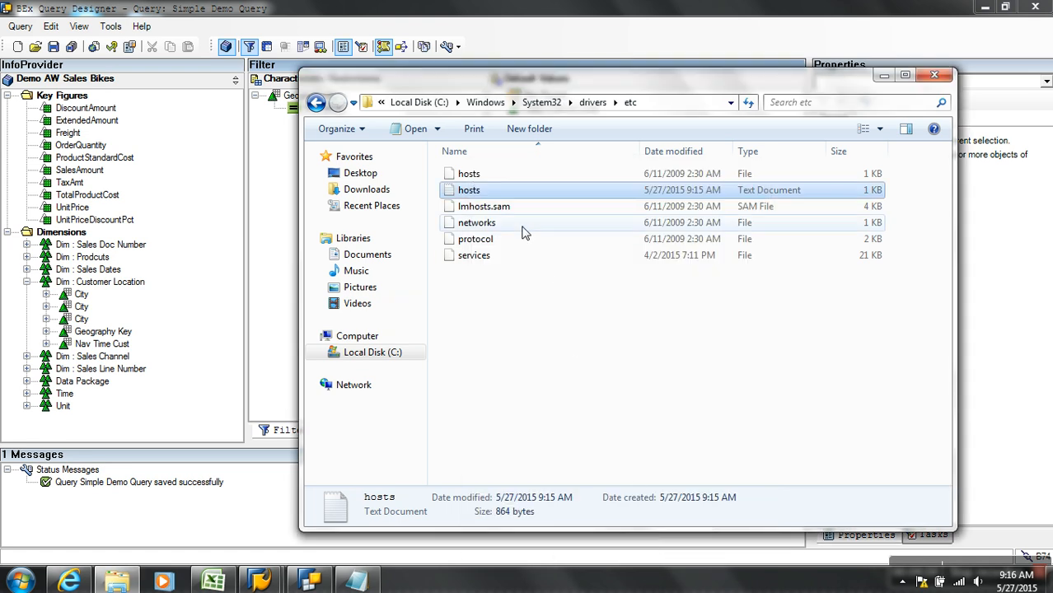
Open the original extensionless hosts file from the etc folder in Notepad.
{"action": "right_click", "coordinate": [481, 176]}
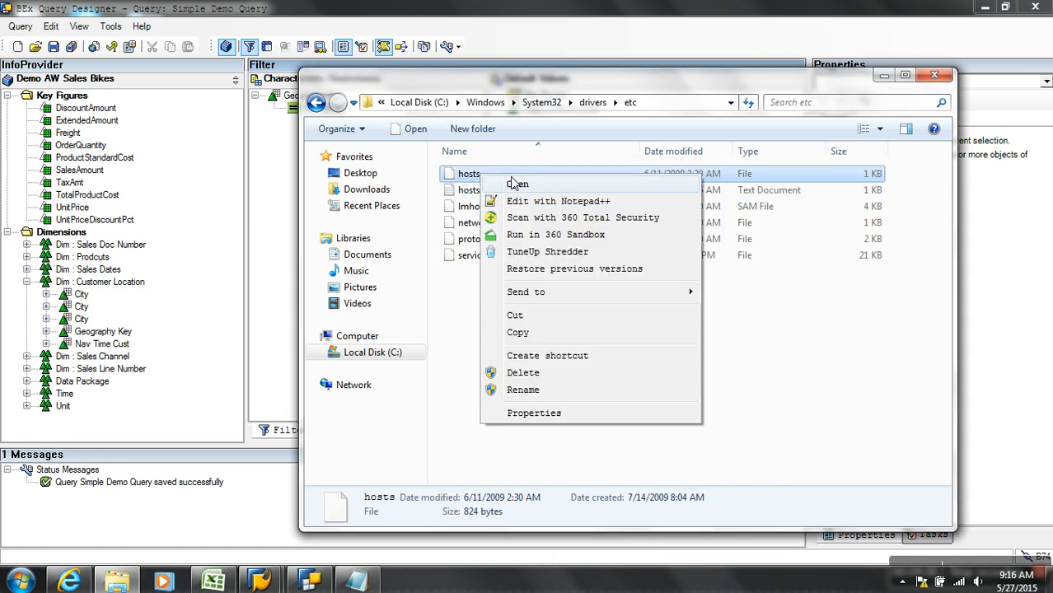
{"action": "left_click", "coordinate": [515, 183]}
{"action": "left_click", "coordinate": [367, 287]}
{"action": "left_click", "coordinate": [643, 446]}
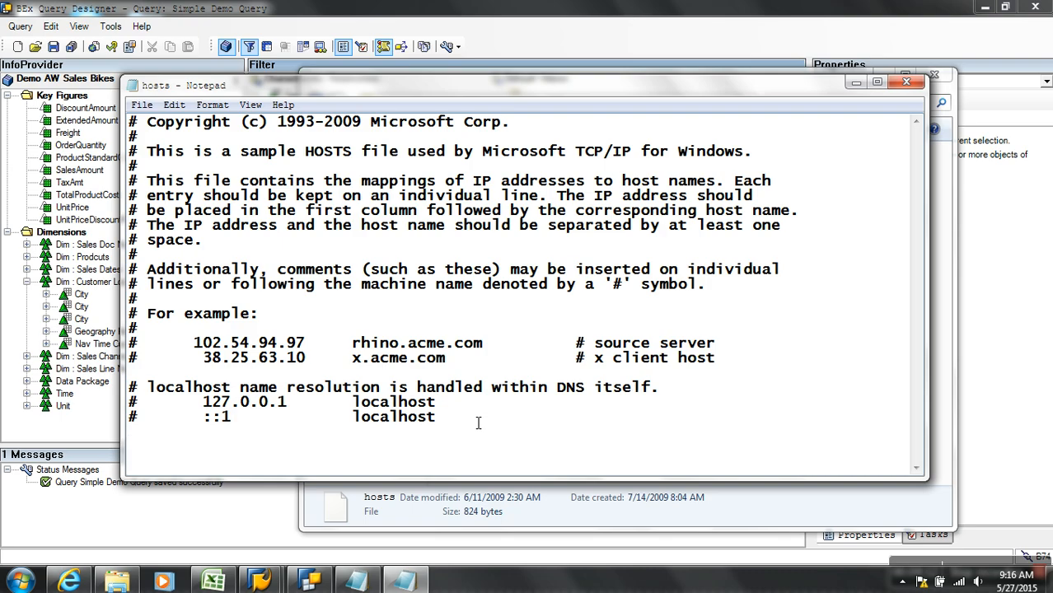
Add a last line mapping 192.168.0.6 to logon2erp.bestchoiceit.com, copying the host name from the browser address and removing the port number.
{"action": "type", "text": "192.168.0.6"}
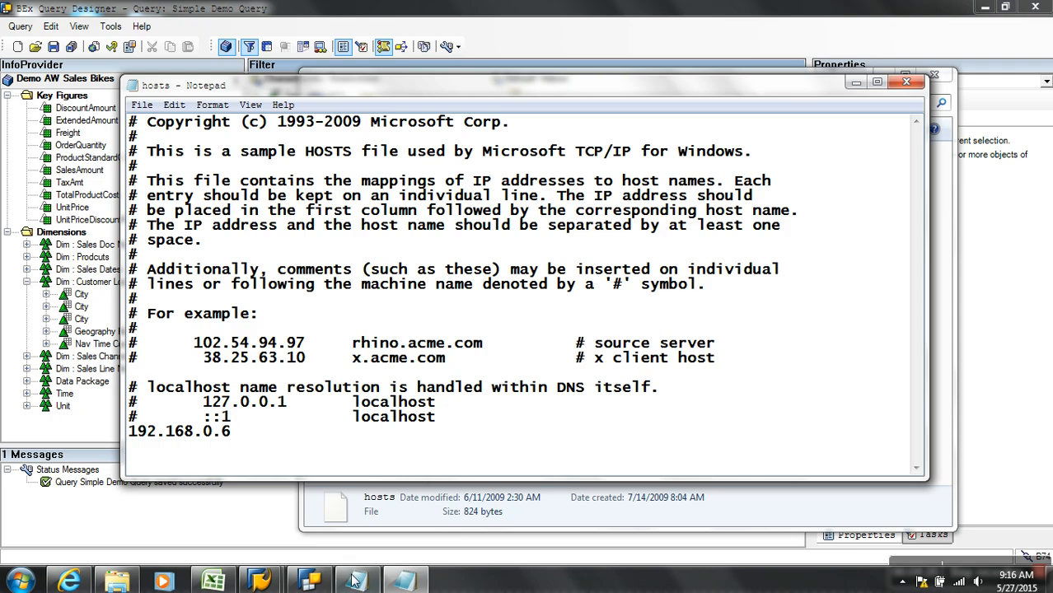
{"action": "left_click", "coordinate": [69, 582]}
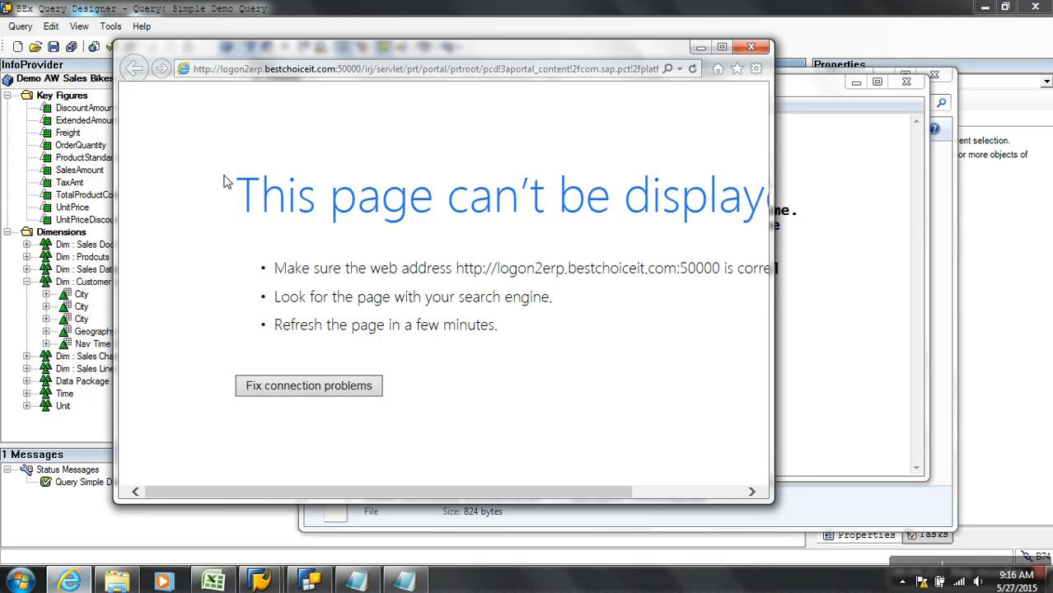
{"action": "left_click", "coordinate": [236, 69]}
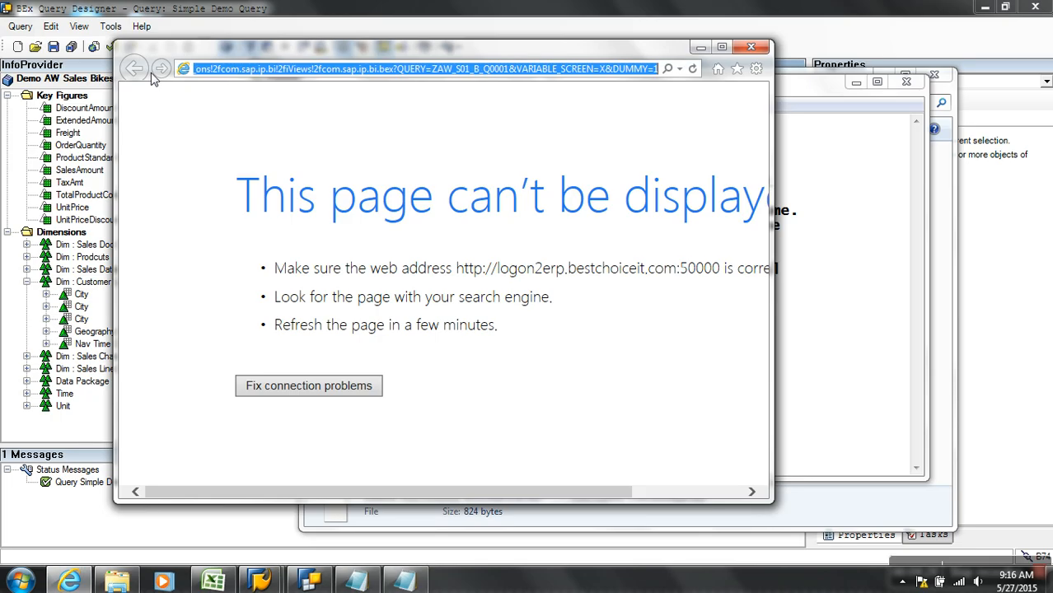
{"action": "key", "text": "Return"}
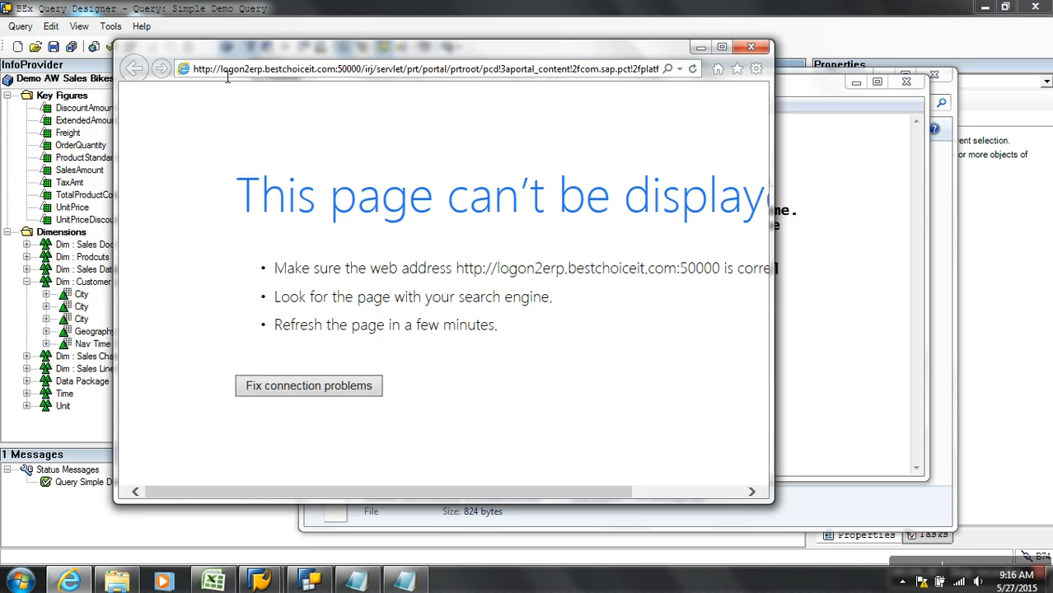
{"action": "left_click_drag", "start_coordinate": [231, 76], "coordinate": [368, 77]}
{"action": "key", "text": "ctrl+c"}
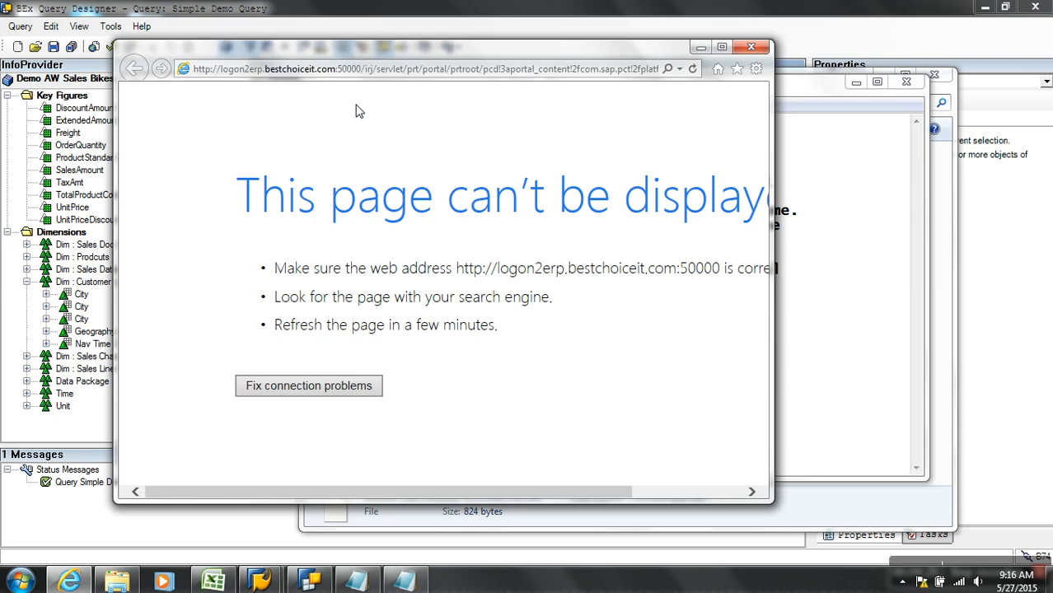
{"action": "key", "text": "alt+Tab"}
{"action": "key", "text": "ctrl+v"}
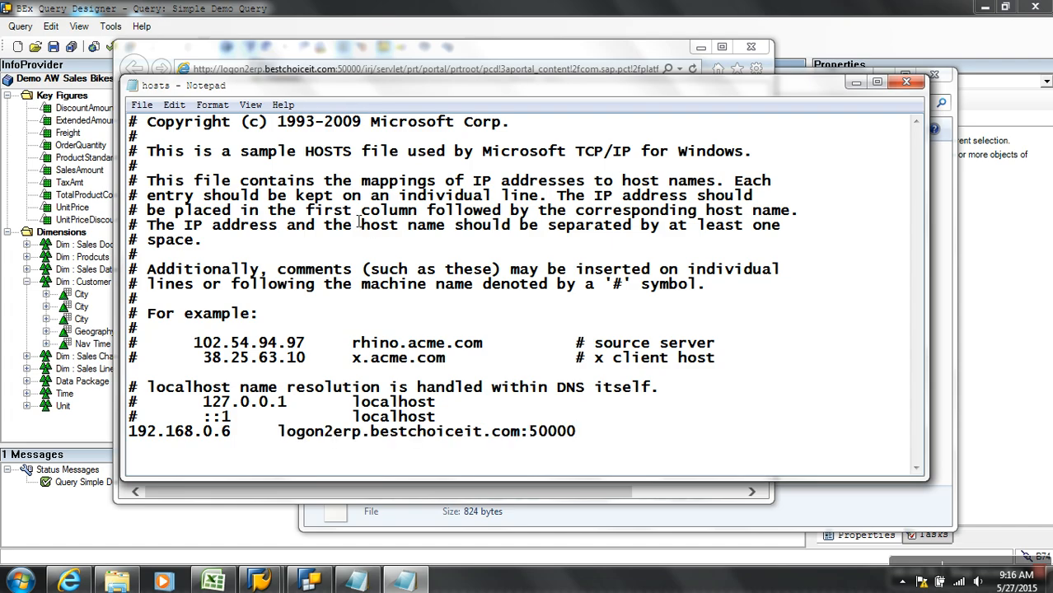
{"action": "key", "text": "BackSpace"}
{"action": "key", "text": "BackSpace"}
{"action": "key", "text": "BackSpace"}
{"action": "key", "text": "BackSpace"}
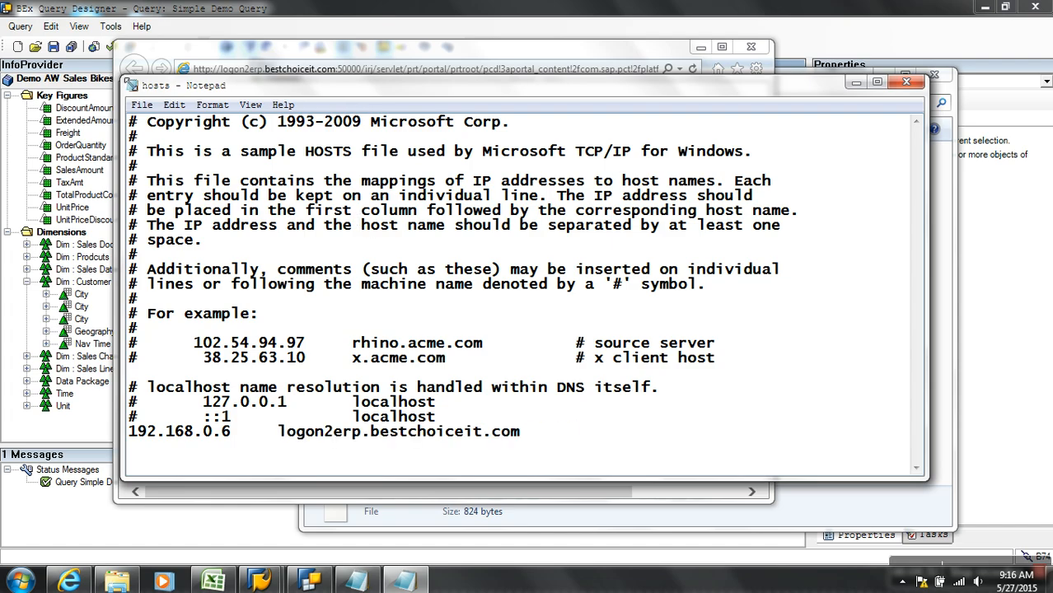
Try to save the file as hosts with type All Files in the drivers\etc folder, replacing the original.
{"action": "left_click", "coordinate": [142, 104]}
{"action": "left_click", "coordinate": [176, 159]}
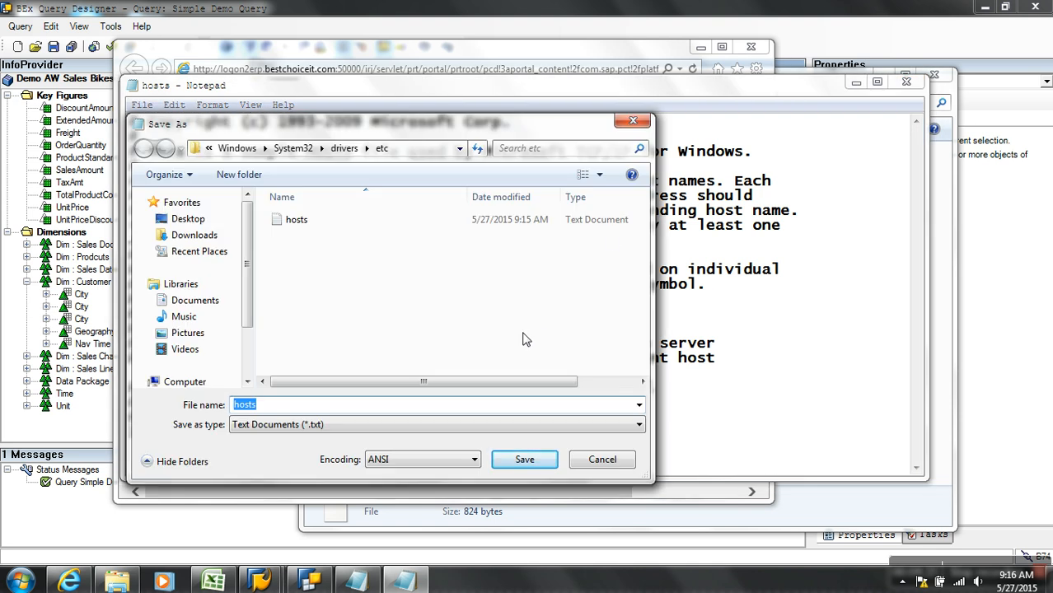
{"action": "left_click", "coordinate": [354, 424]}
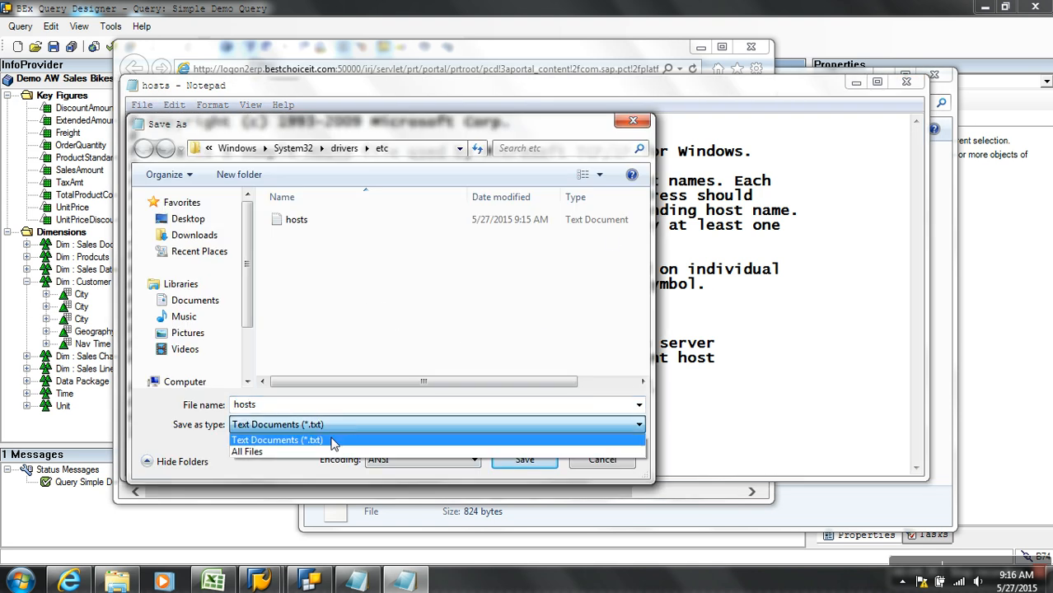
{"action": "left_click", "coordinate": [318, 451]}
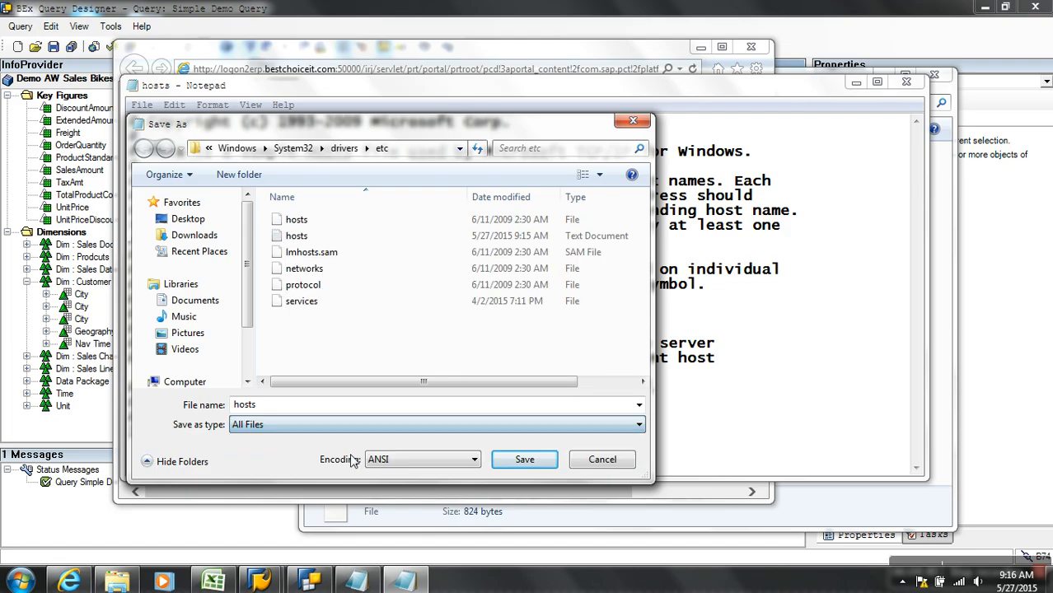
{"action": "left_click", "coordinate": [522, 460]}
{"action": "left_click", "coordinate": [571, 292]}
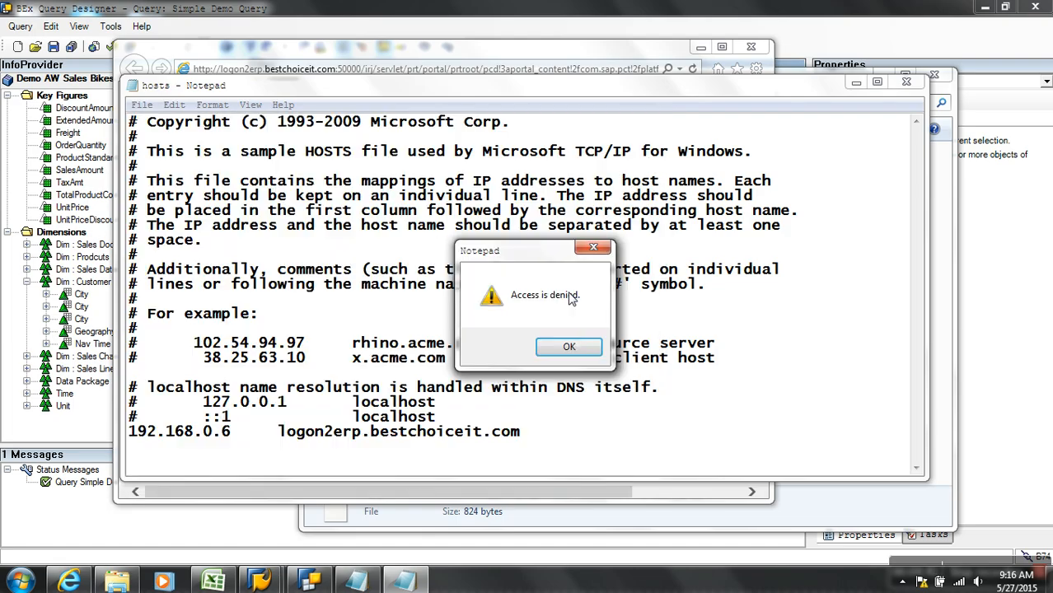
{"action": "left_click", "coordinate": [572, 346]}
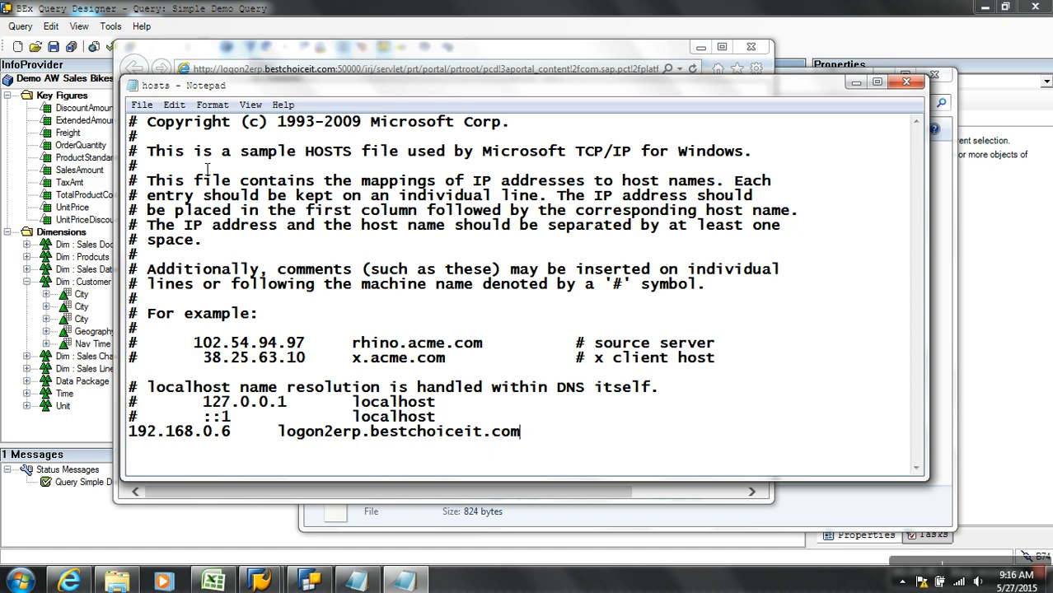
Save the edited hosts file to the Desktop under the name hosts with type All Files.
{"action": "left_click", "coordinate": [142, 105]}
{"action": "left_click", "coordinate": [177, 175]}
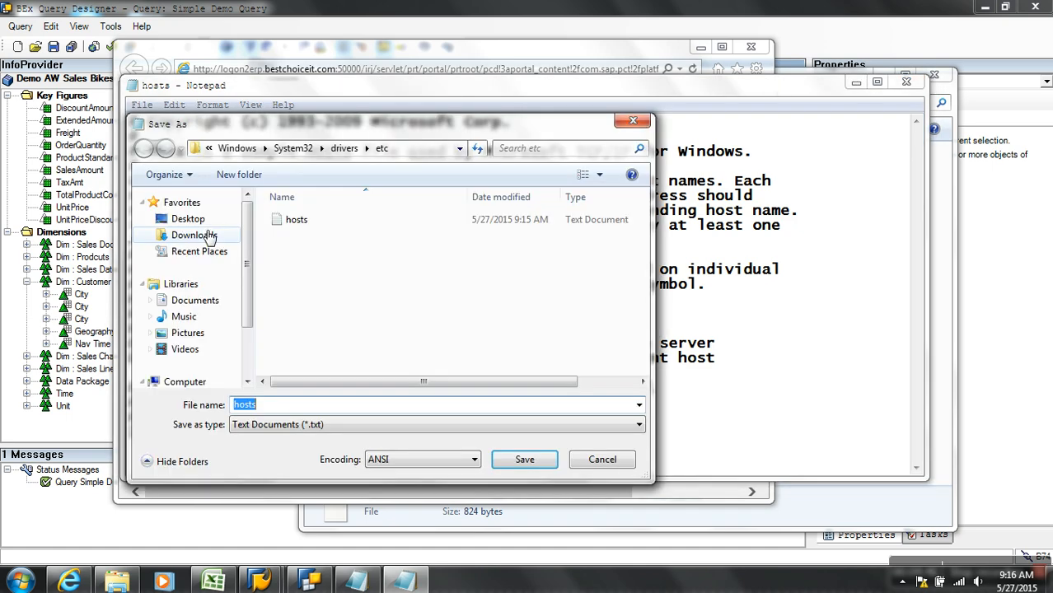
{"action": "left_click", "coordinate": [340, 425]}
{"action": "left_click", "coordinate": [320, 452]}
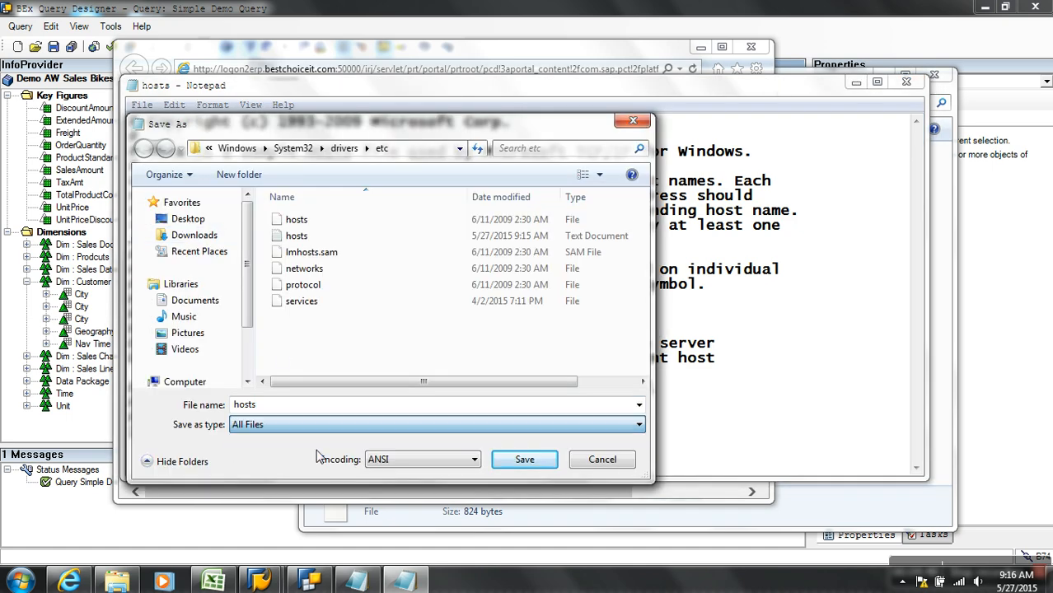
{"action": "left_click", "coordinate": [194, 219]}
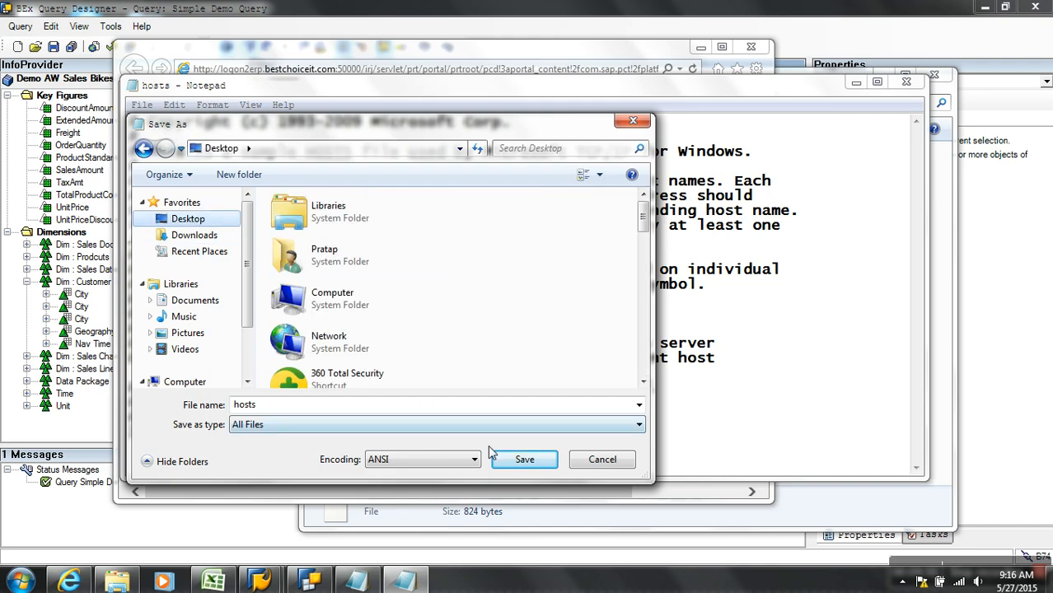
{"action": "left_click", "coordinate": [534, 467]}
{"action": "left_click", "coordinate": [567, 293]}
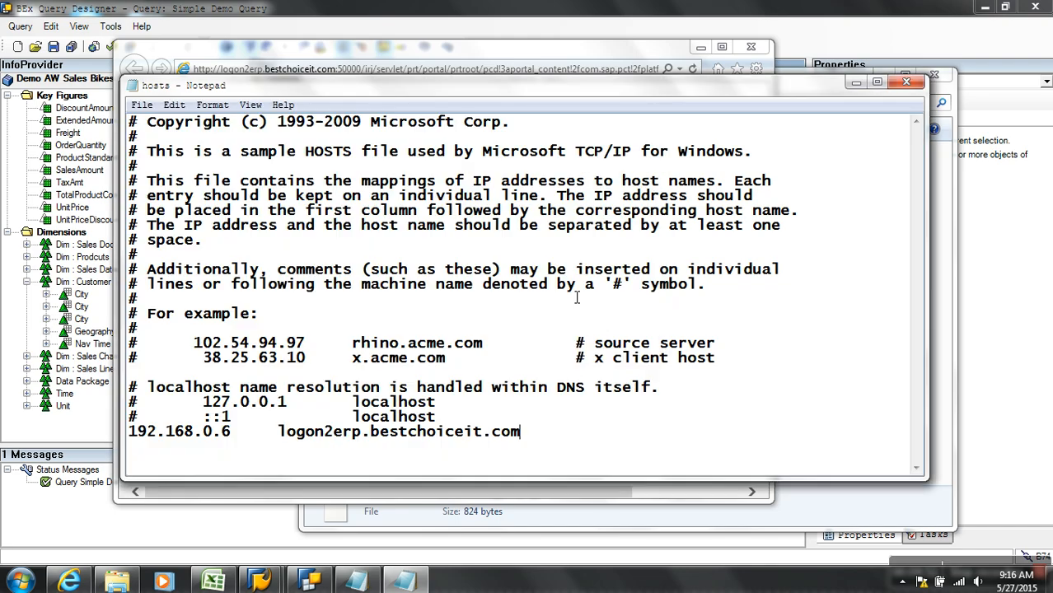
Copy the hosts file from the Desktop into the drivers\etc folder, replacing the hosts text document there.
{"action": "key", "text": "super+d"}
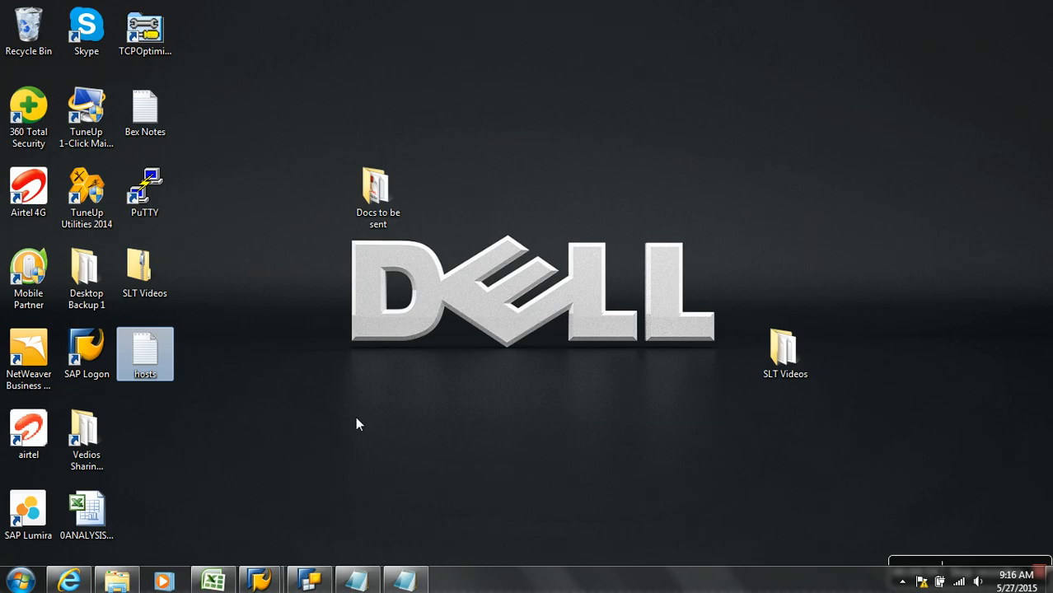
{"action": "right_click", "coordinate": [150, 365]}
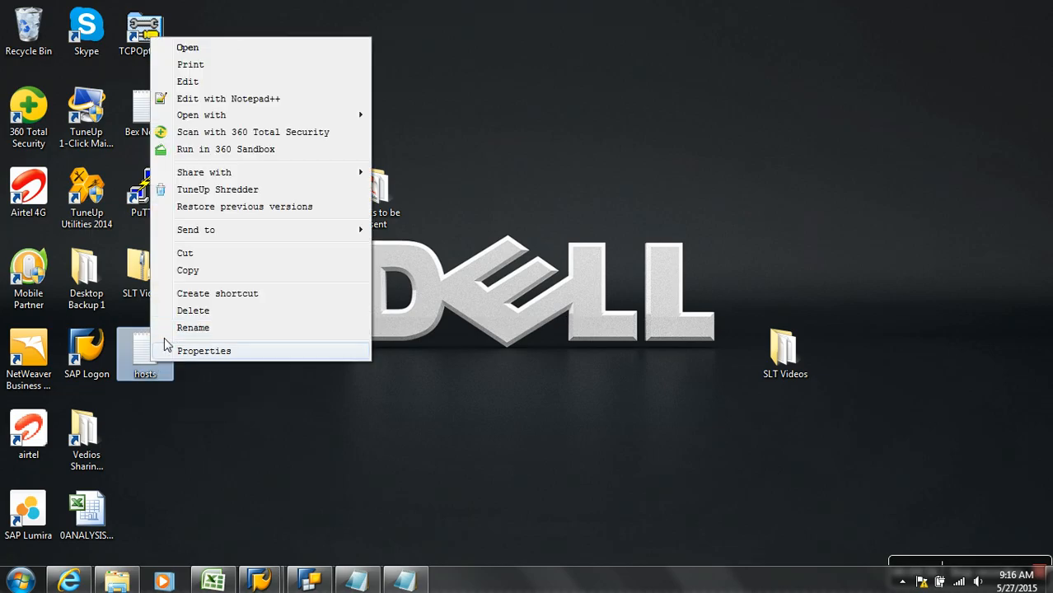
{"action": "left_click", "coordinate": [188, 270]}
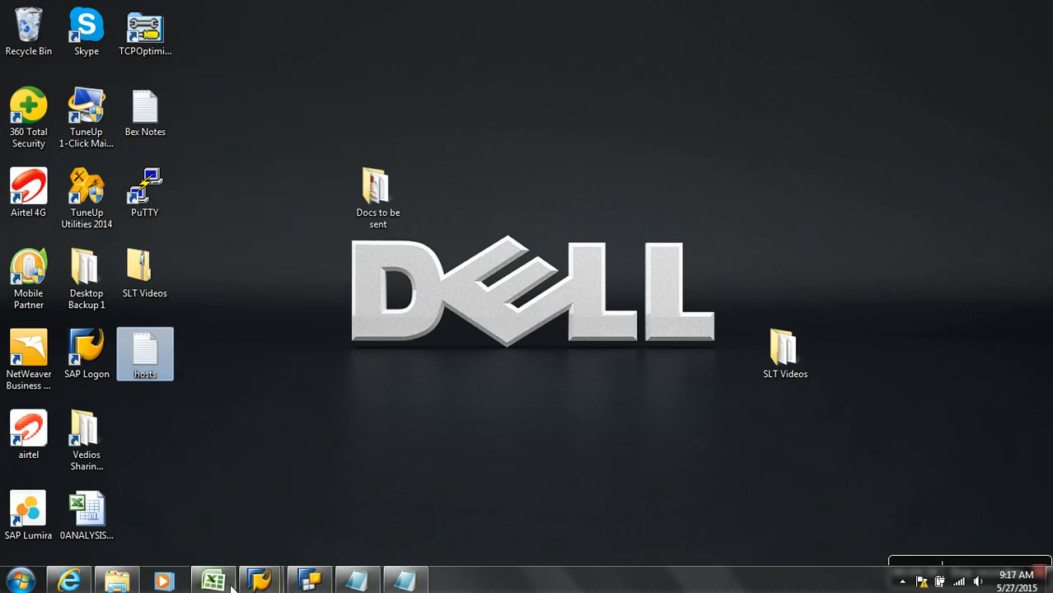
{"action": "left_click", "coordinate": [116, 581]}
{"action": "right_click", "coordinate": [549, 346]}
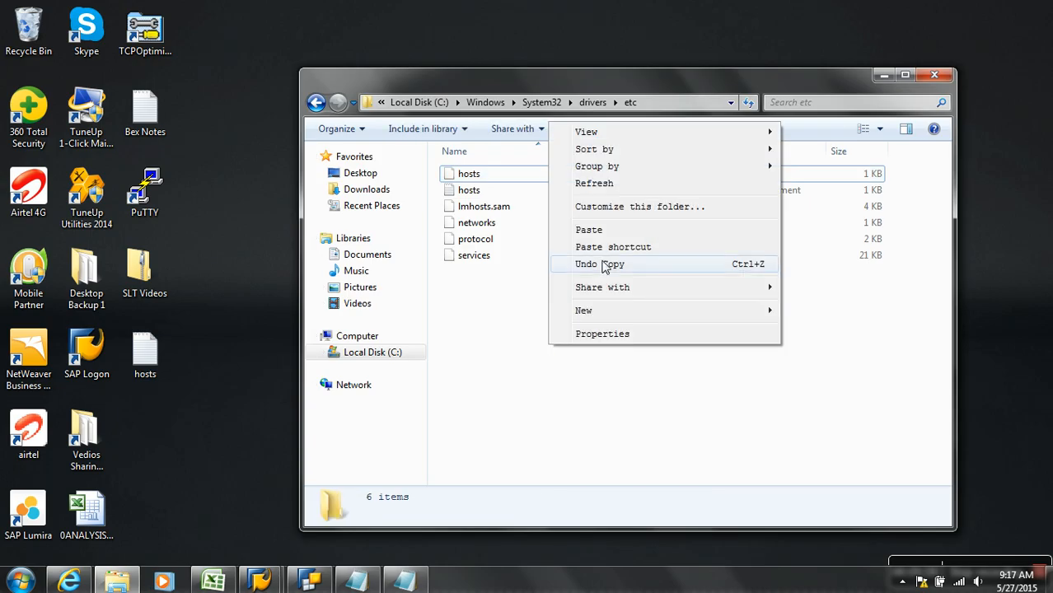
{"action": "left_click", "coordinate": [595, 230]}
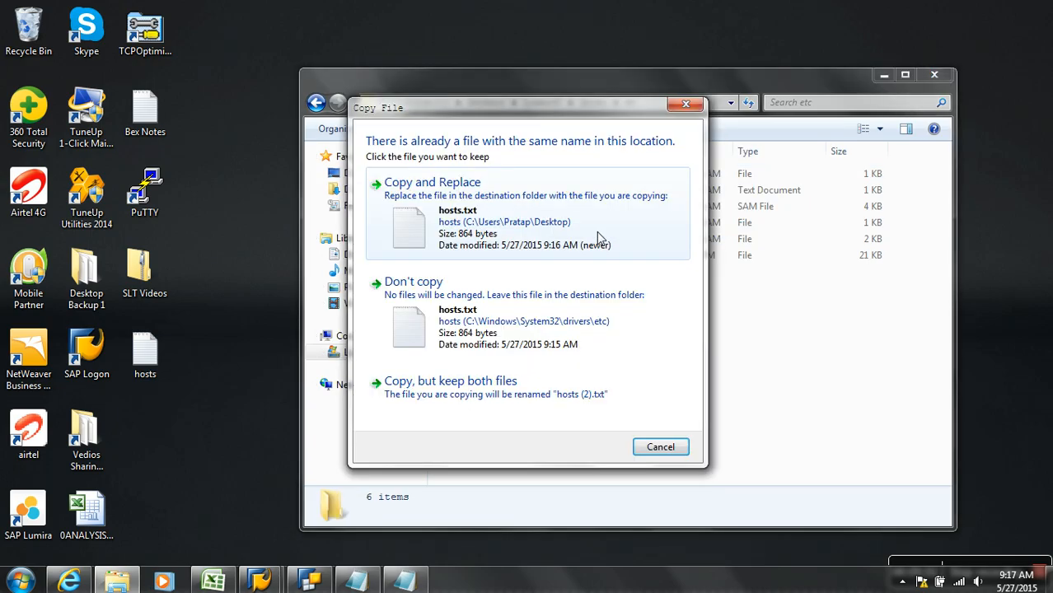
{"action": "left_click", "coordinate": [440, 205]}
{"action": "left_click", "coordinate": [519, 354]}
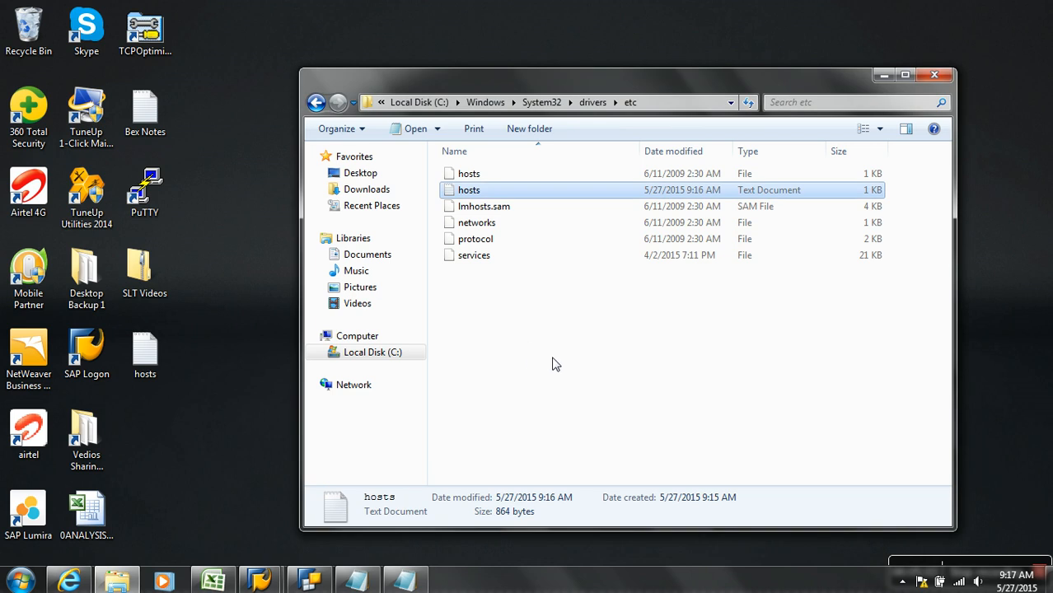
Check the contents of the extensionless hosts file in Notepad, and close both the file and the etc folder window.
{"action": "double_click", "coordinate": [468, 173]}
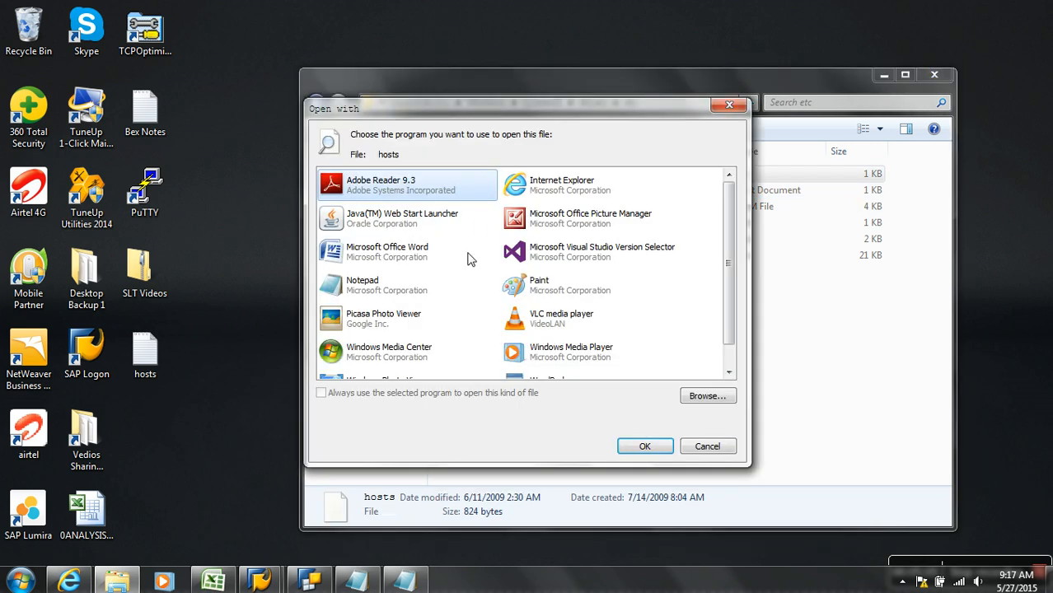
{"action": "left_click", "coordinate": [455, 284]}
{"action": "left_click", "coordinate": [643, 446]}
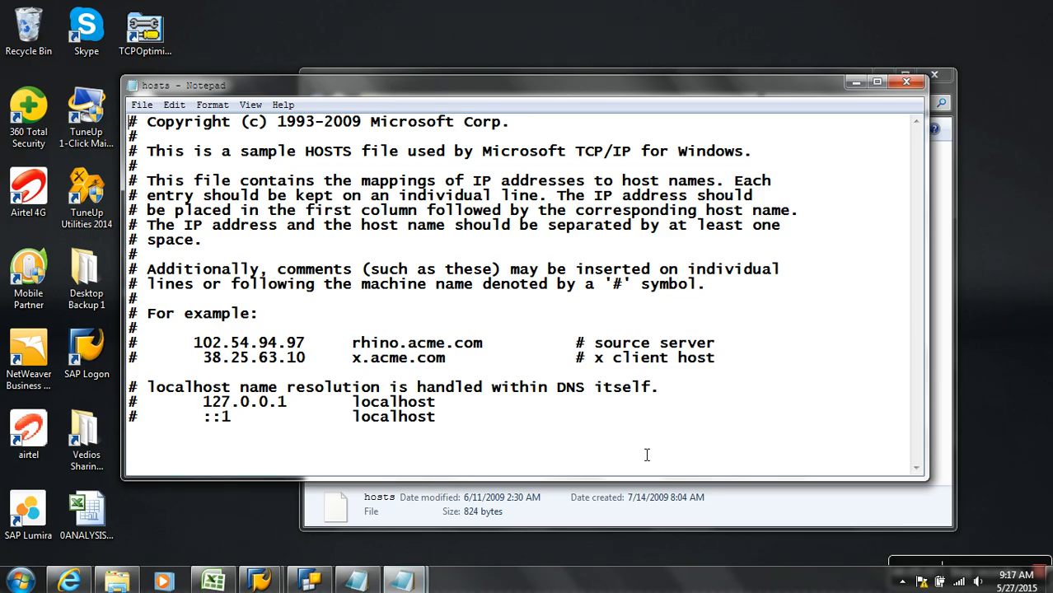
{"action": "left_click", "coordinate": [906, 81]}
{"action": "left_click", "coordinate": [934, 75]}
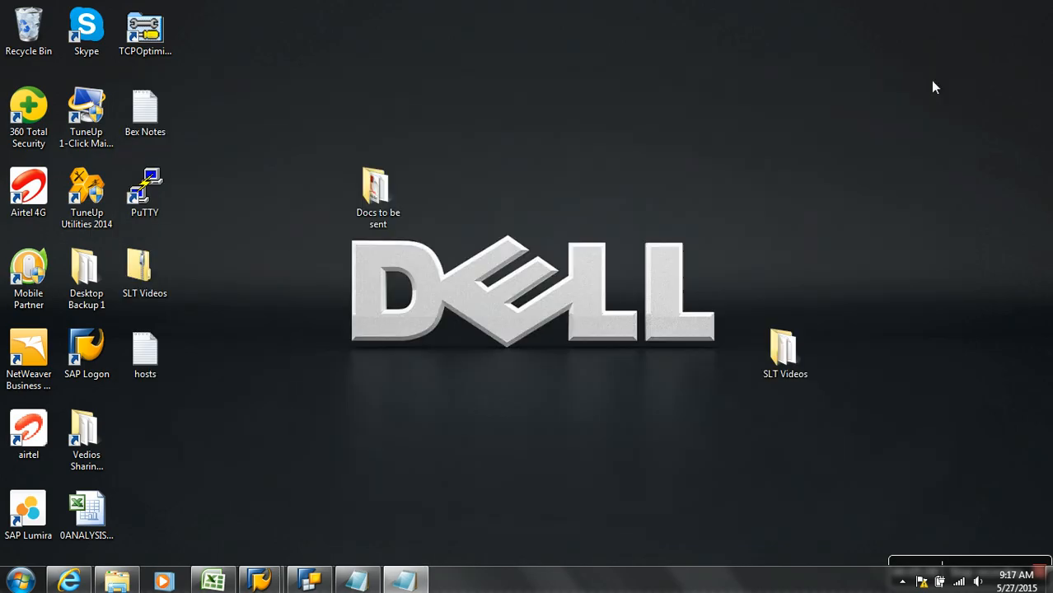
Replace the host name in the Internet Explorer address with 192.168.0.6, keeping port 50000, and load the page.
{"action": "left_click", "coordinate": [69, 582]}
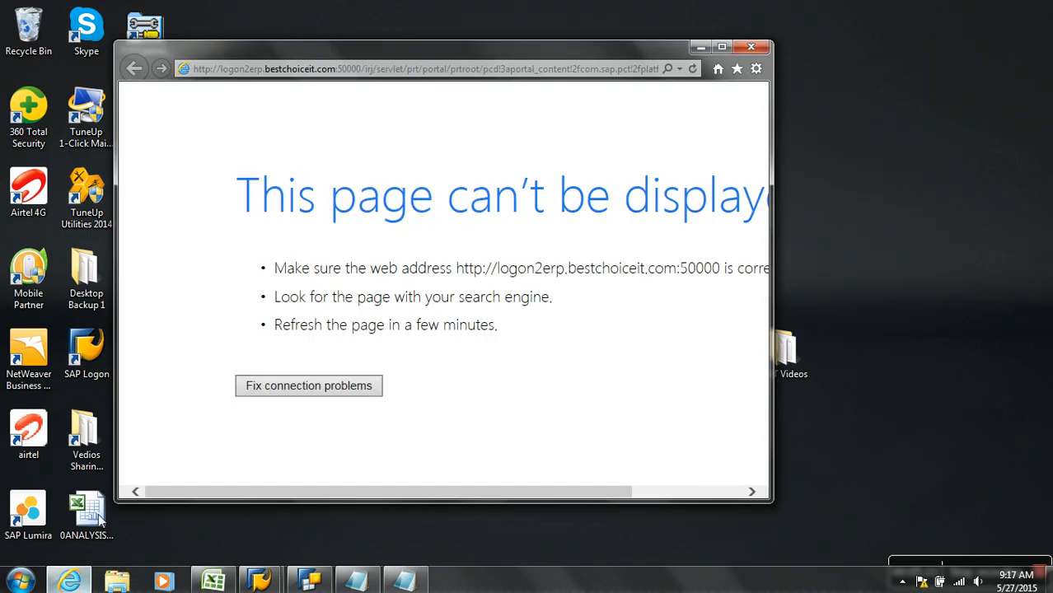
{"action": "left_click", "coordinate": [266, 71]}
{"action": "key", "text": "ctrl+c"}
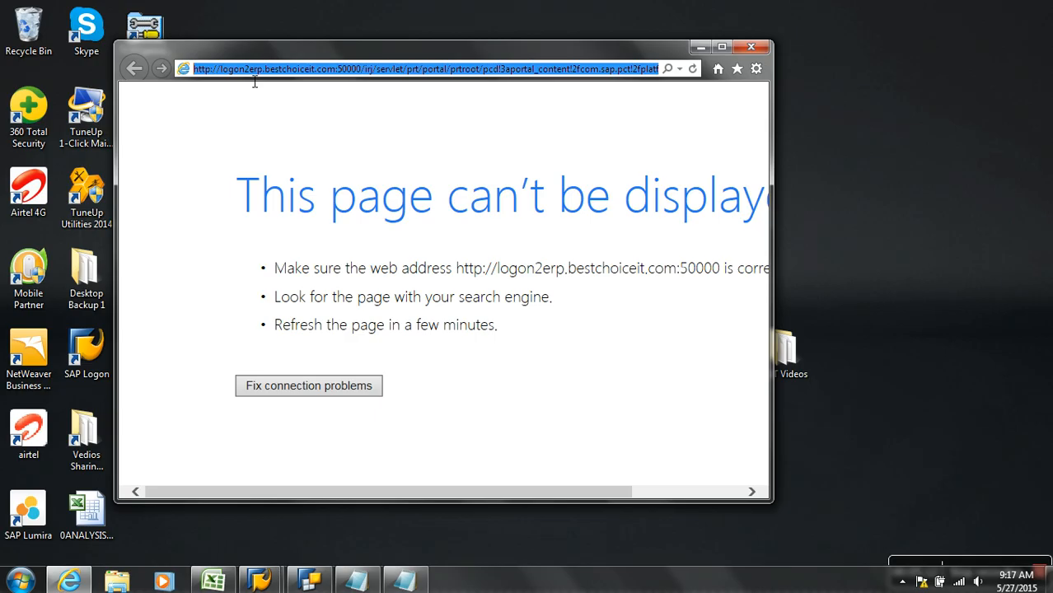
{"action": "left_click", "coordinate": [341, 71]}
{"action": "left_click_drag", "start_coordinate": [337, 73], "coordinate": [234, 76]}
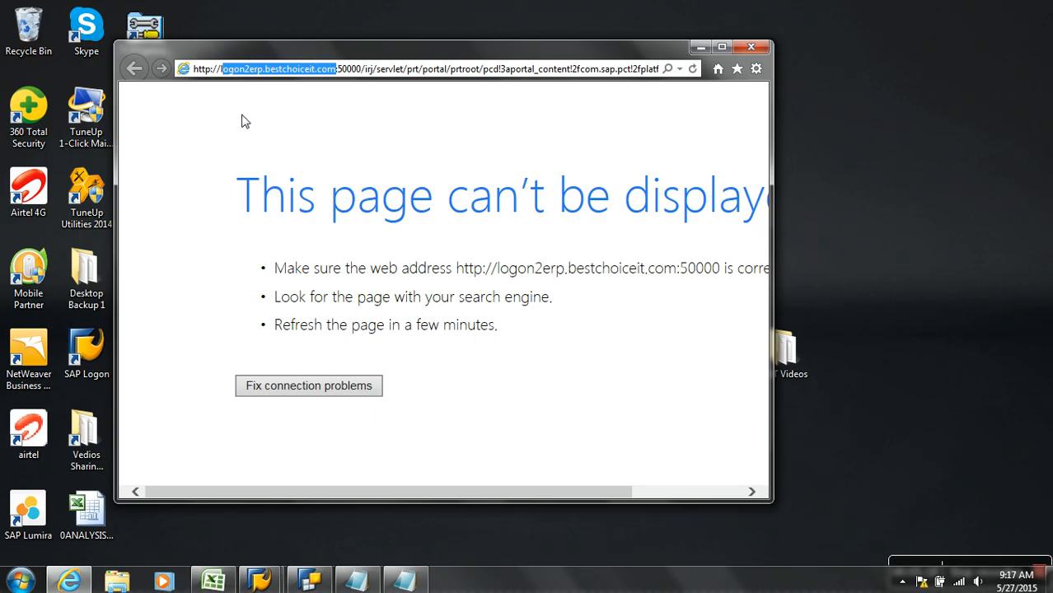
{"action": "key", "text": "BackSpace"}
{"action": "type", "text": "192.168"}
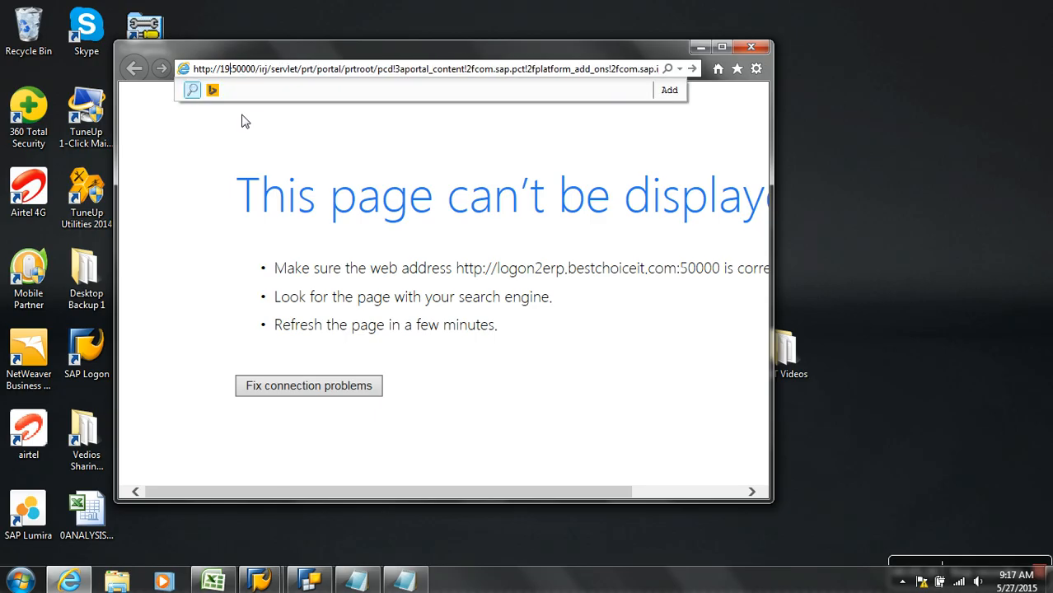
{"action": "type", "text": ".0.6:"}
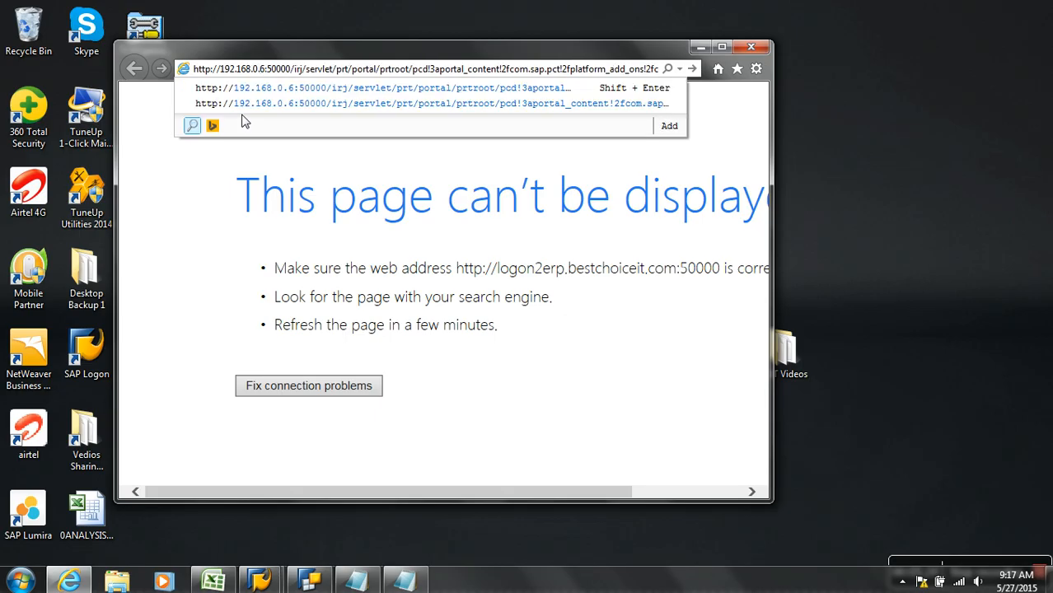
{"action": "key", "text": "Return"}
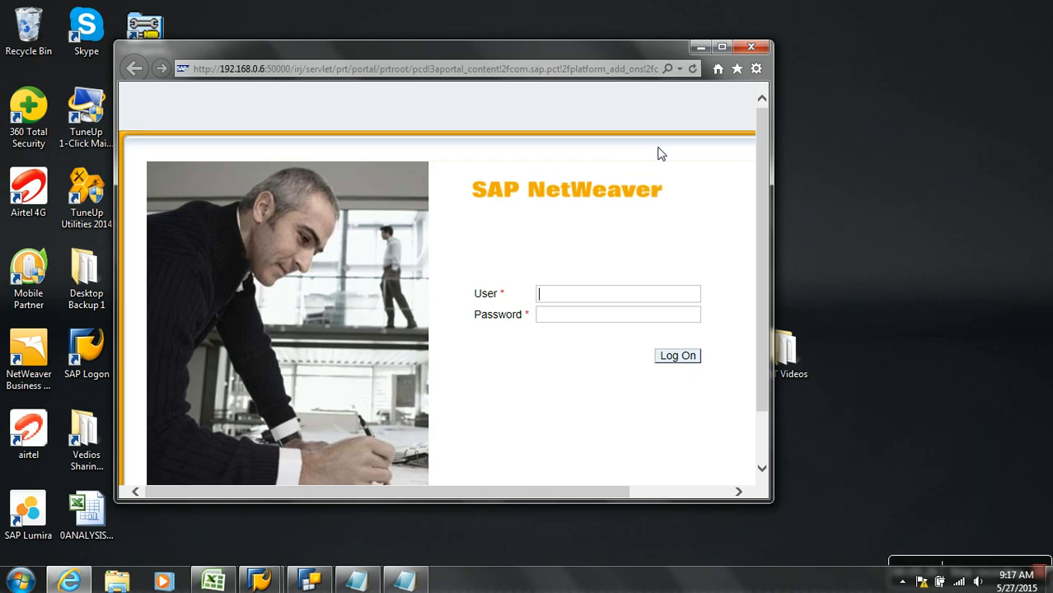
Log on to SAP NetWeaver with the user name and stored password in a maximized window, and reload the query page.
{"action": "type", "text": "sapusetr"}
{"action": "key", "text": "Tab"}
{"action": "key", "text": "shift+Tab"}
{"action": "type", "text": "sapuser"}
{"action": "key", "text": "Tab"}
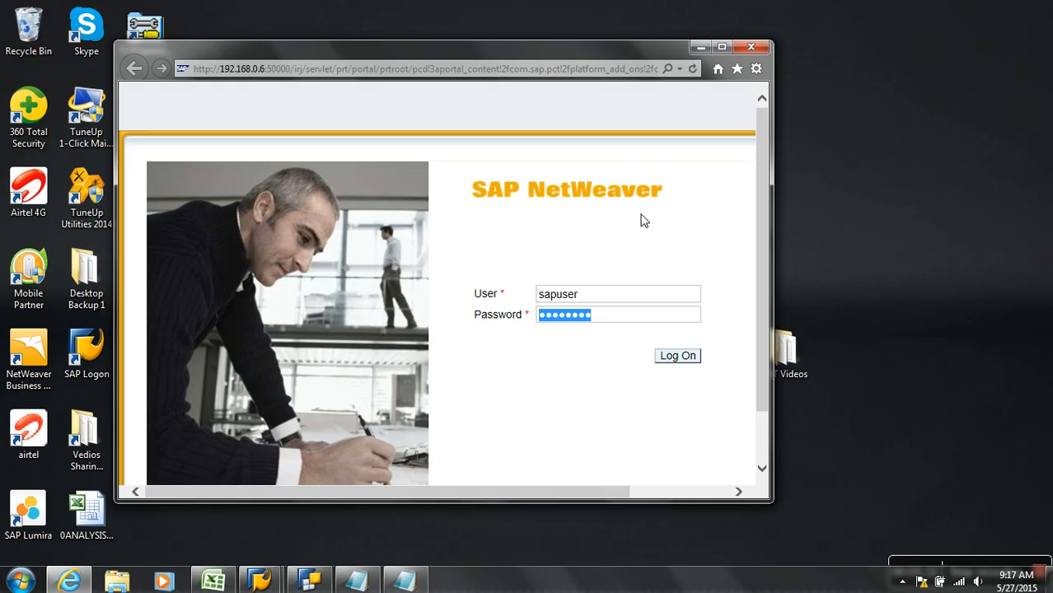
{"action": "left_click", "coordinate": [721, 47]}
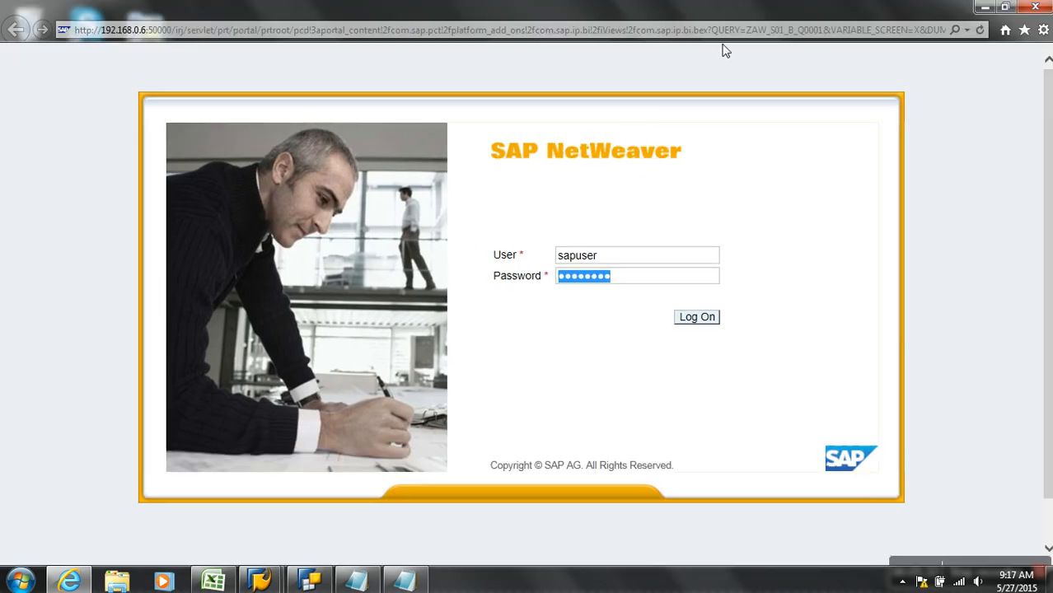
{"action": "left_click", "coordinate": [705, 321]}
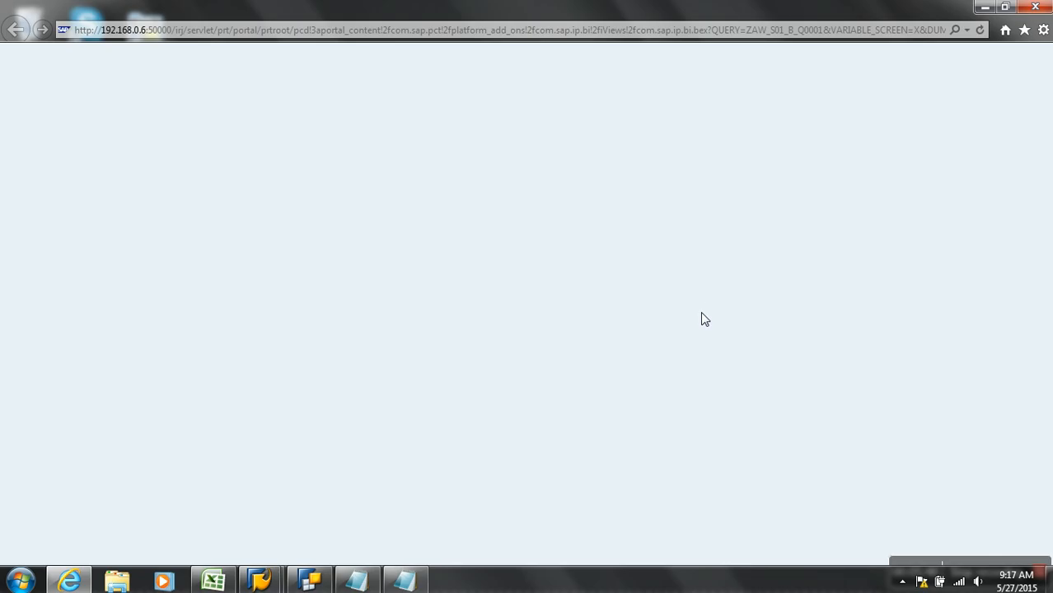
{"action": "left_click", "coordinate": [980, 35]}
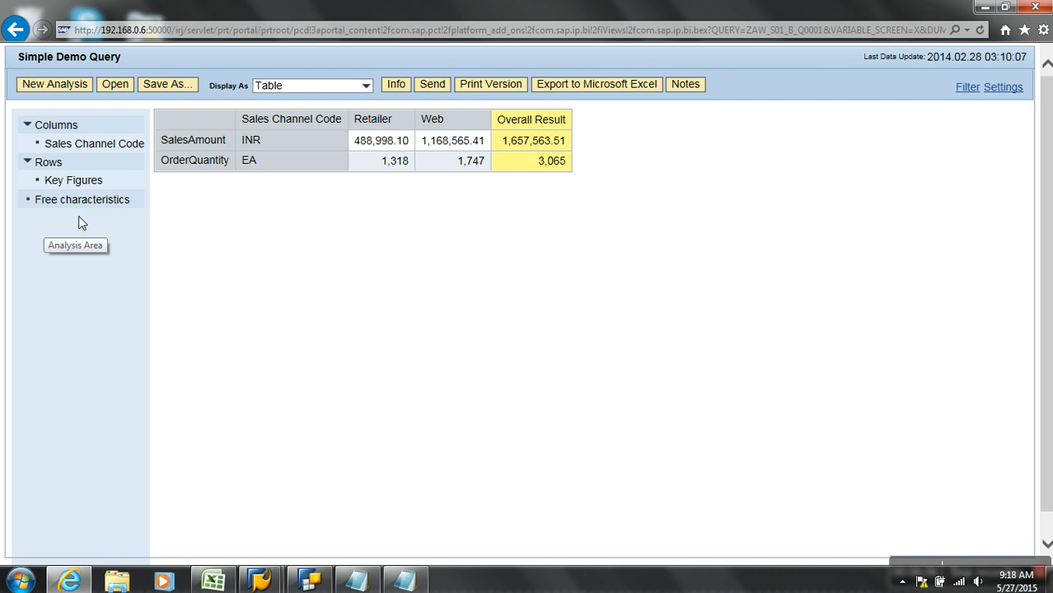
In BEx Query Designer, move the Geography Key restriction Hyderabad from Characteristic Restrictions to Default Values and save the query.
{"action": "left_click", "coordinate": [314, 584]}
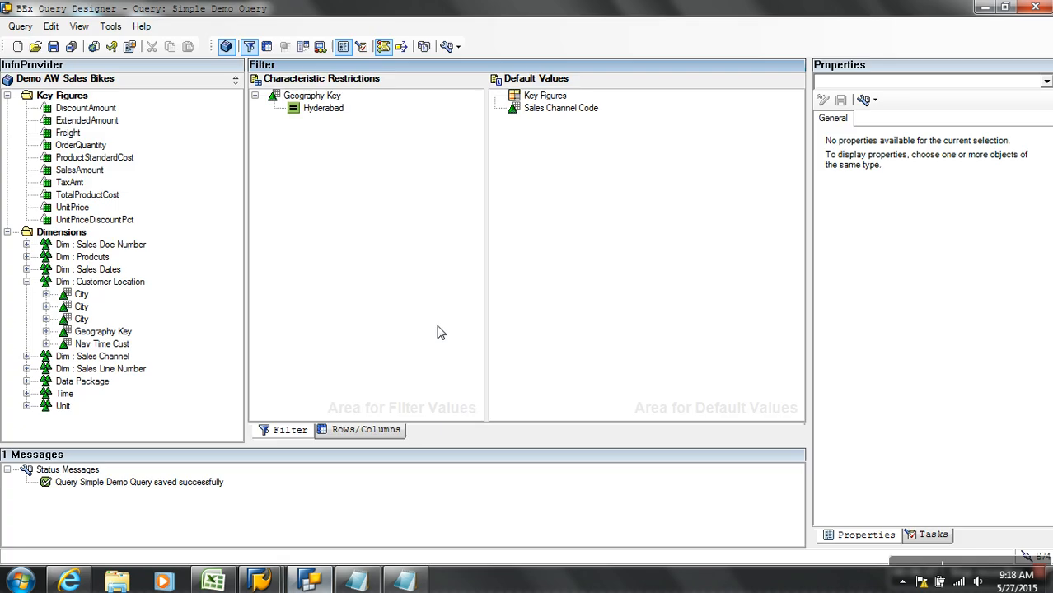
{"action": "left_click_drag", "start_coordinate": [329, 97], "coordinate": [567, 145]}
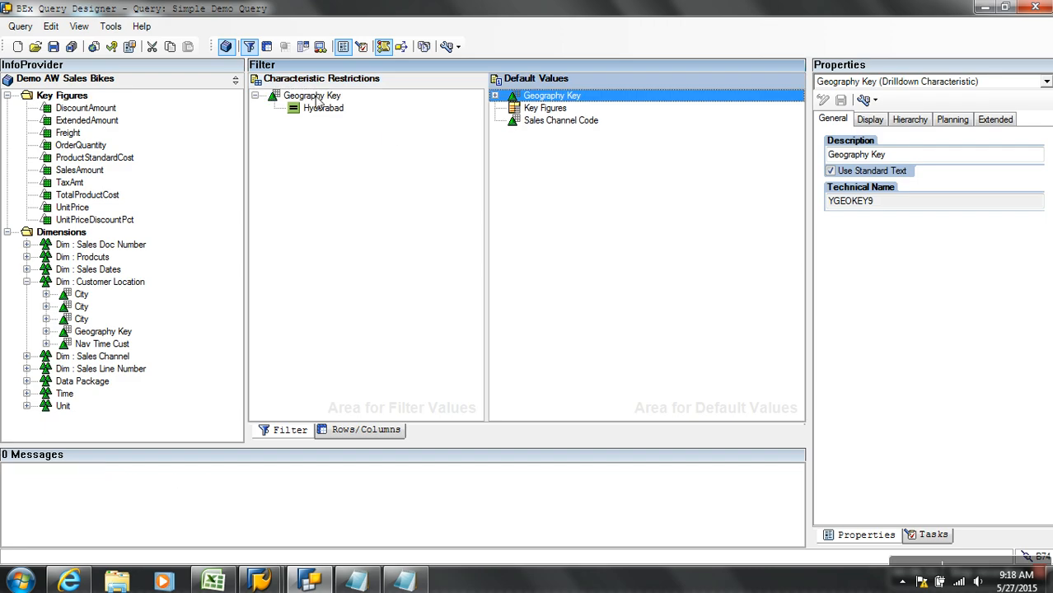
{"action": "left_click_drag", "start_coordinate": [315, 97], "coordinate": [204, 128]}
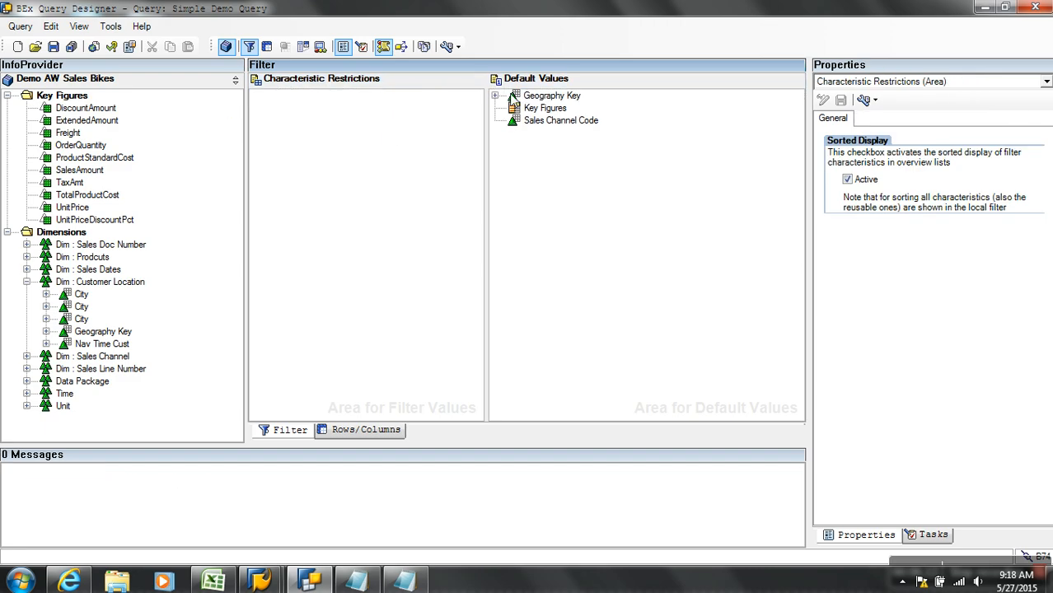
{"action": "left_click", "coordinate": [495, 97]}
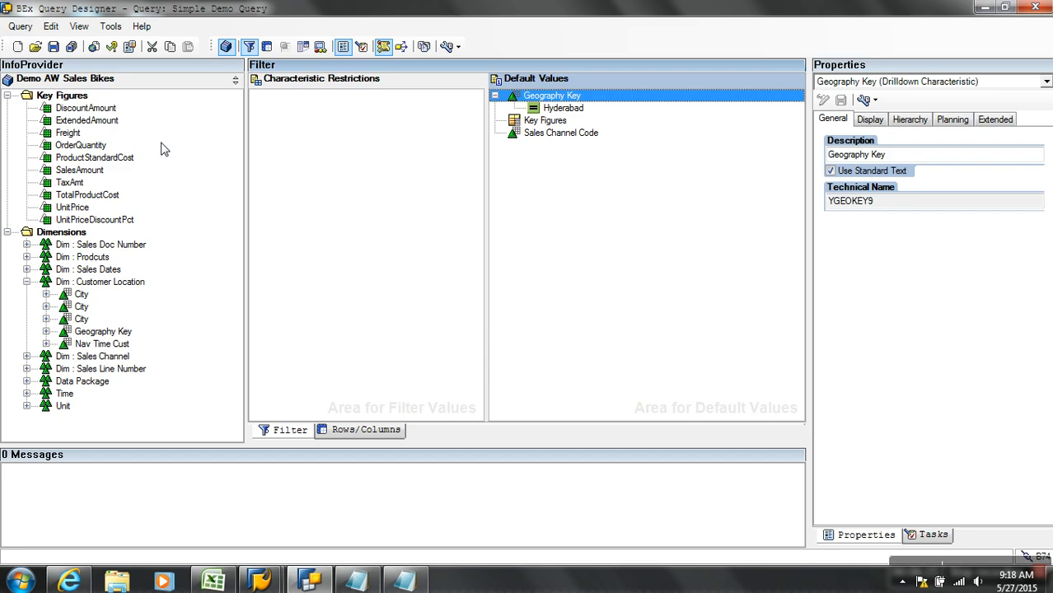
{"action": "left_click", "coordinate": [53, 46]}
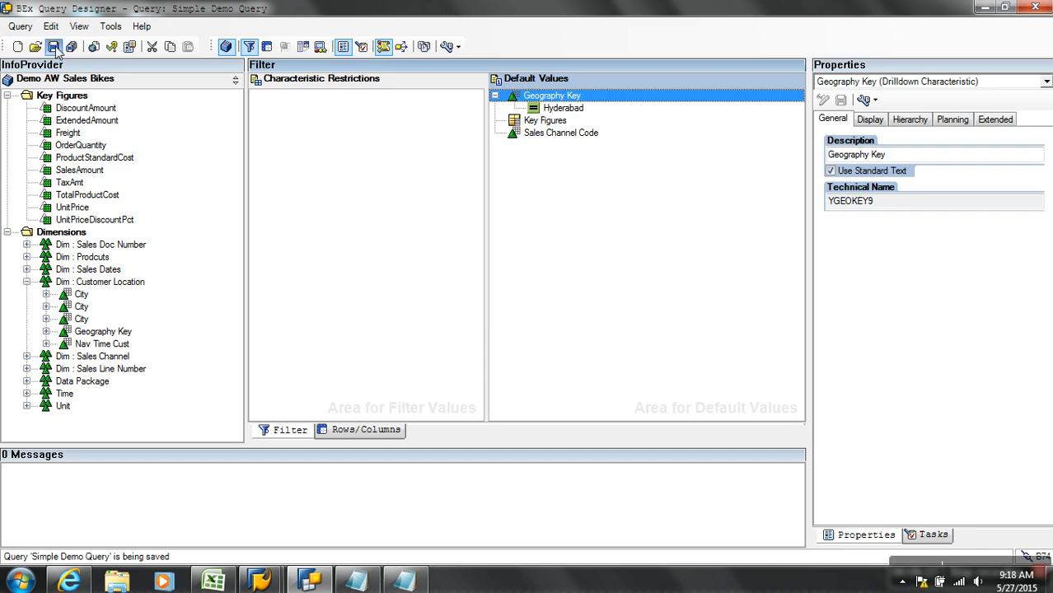
Reload the query result in the browser and filter Geography Key on the single value 3 in place of 2.
{"action": "left_click", "coordinate": [69, 581]}
{"action": "left_click", "coordinate": [980, 30]}
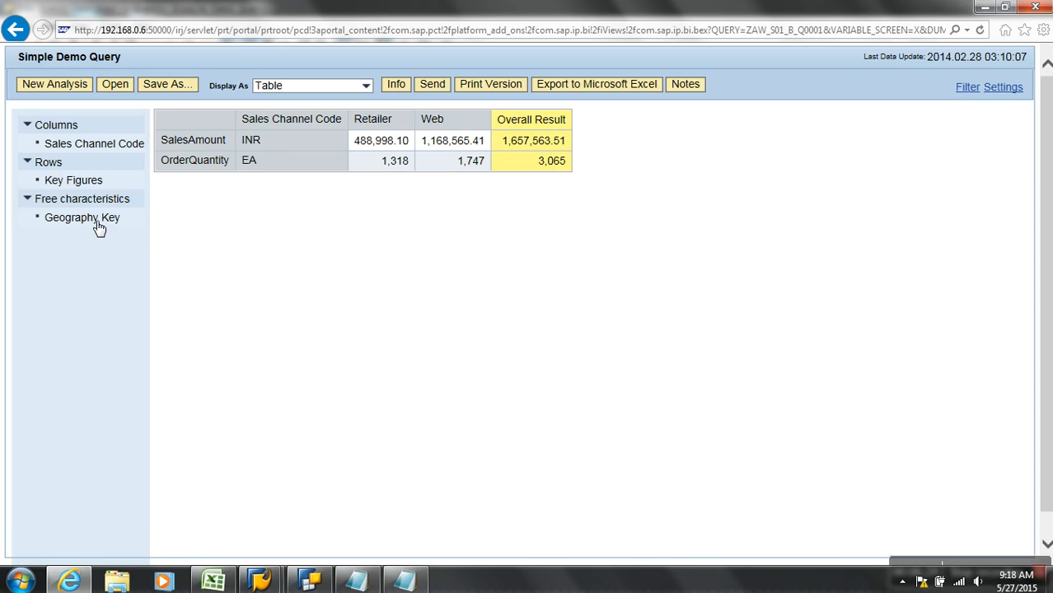
{"action": "right_click", "coordinate": [96, 228]}
{"action": "mouse_move", "coordinate": [163, 232]}
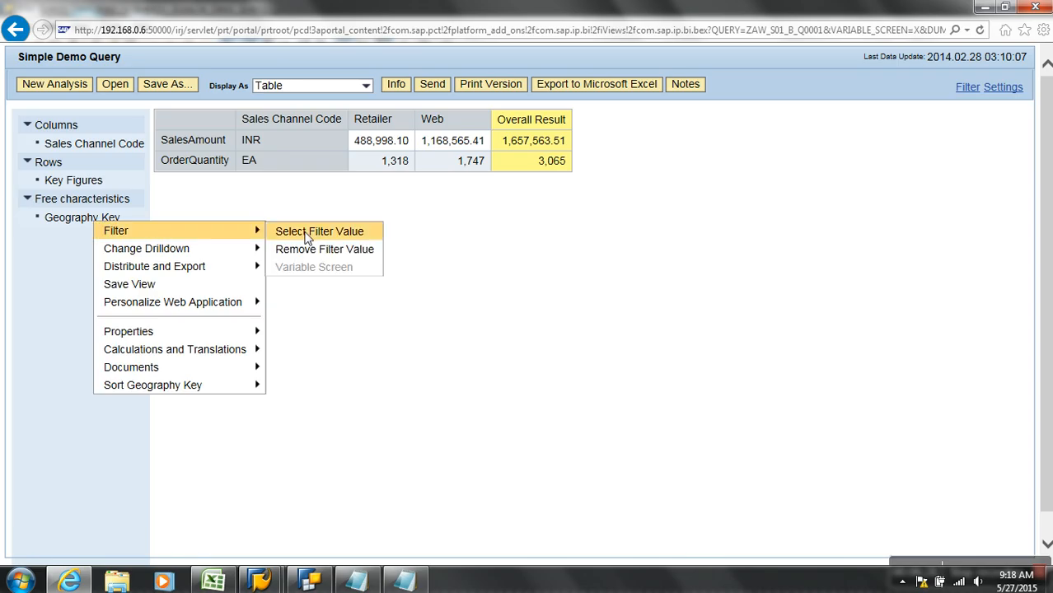
{"action": "left_click", "coordinate": [319, 234]}
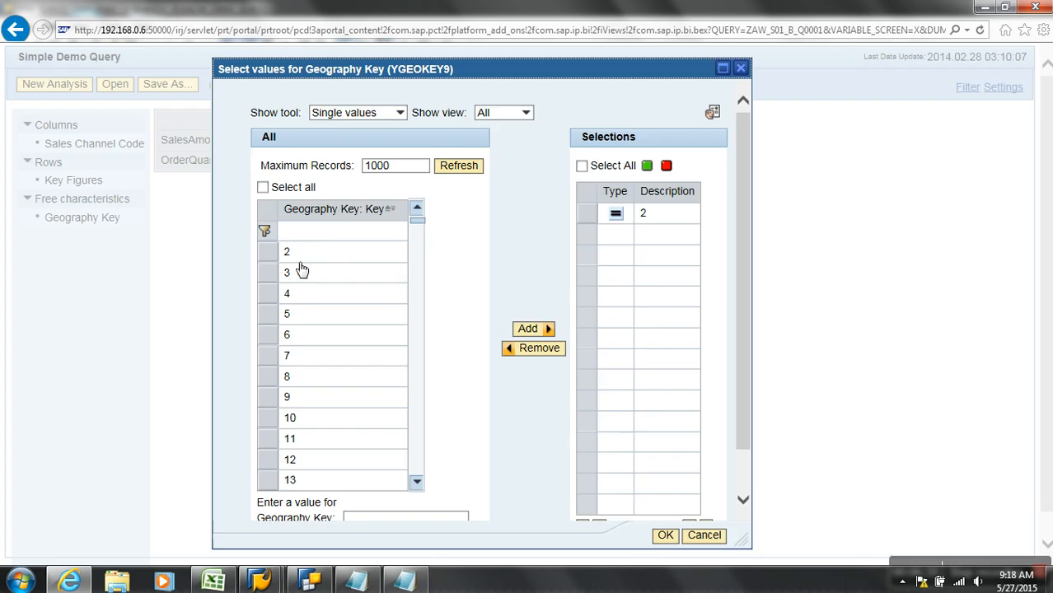
{"action": "left_click", "coordinate": [273, 277]}
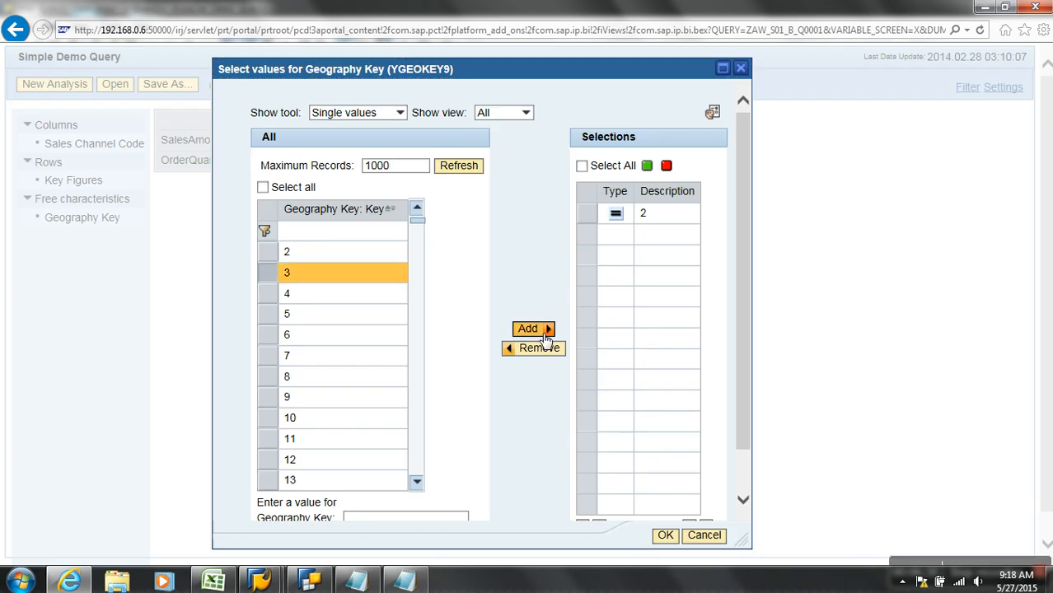
{"action": "left_click", "coordinate": [544, 333]}
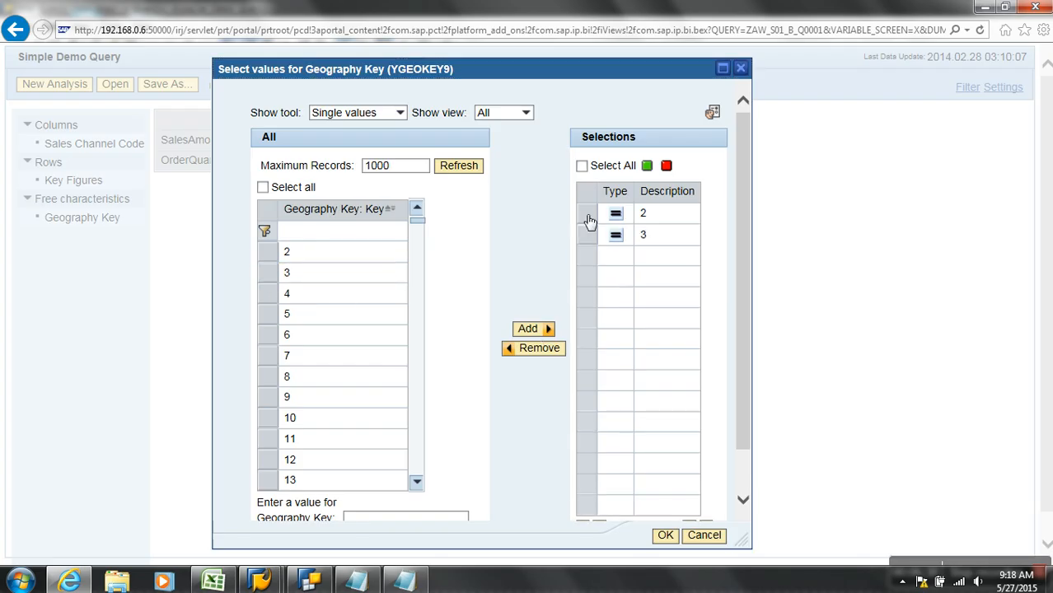
{"action": "left_click", "coordinate": [587, 216]}
{"action": "left_click", "coordinate": [548, 349]}
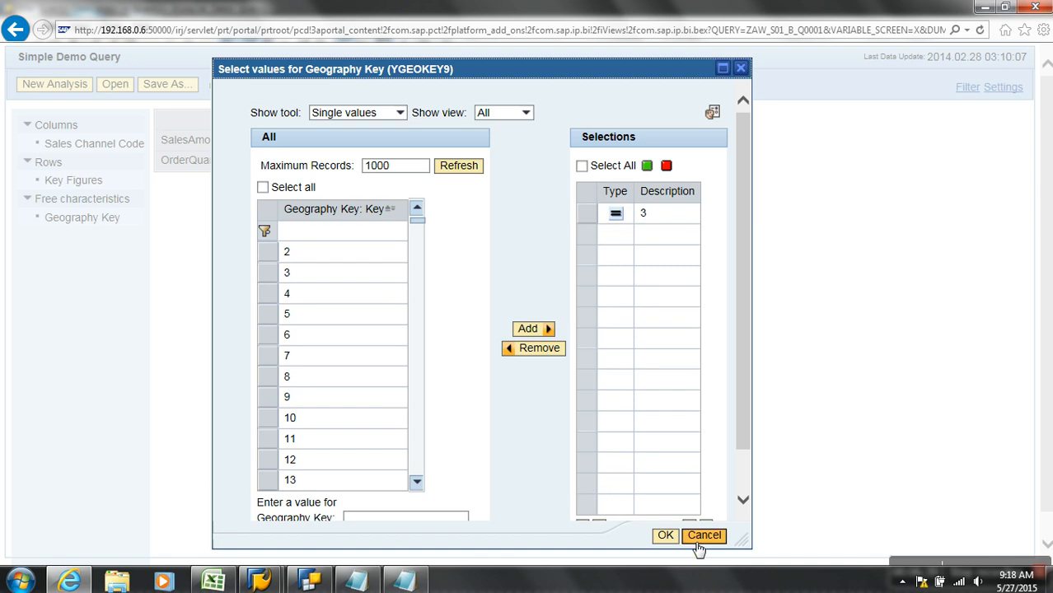
{"action": "left_click", "coordinate": [664, 536]}
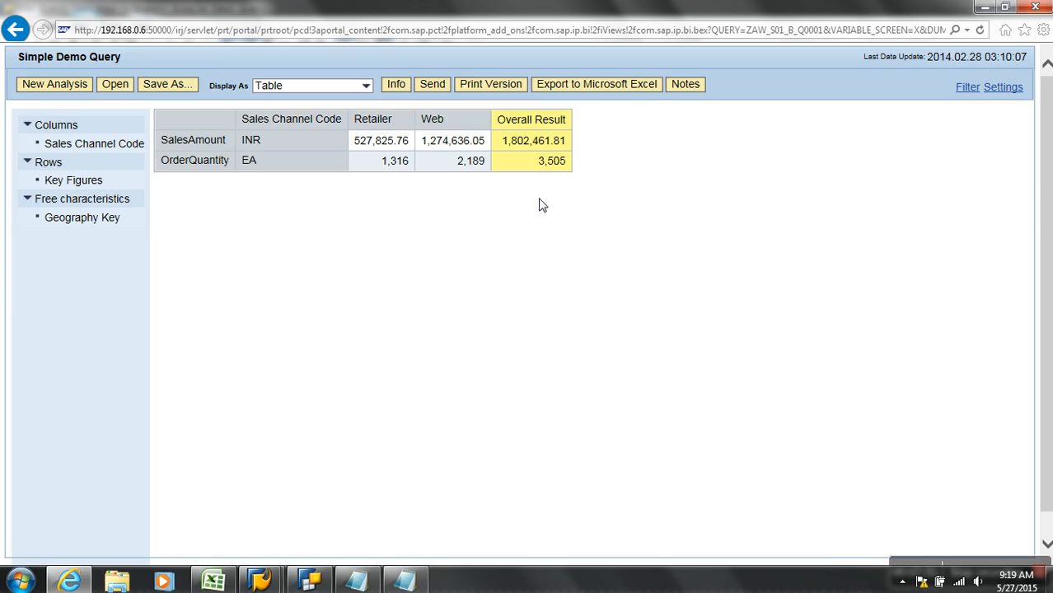
In BEx Query Designer, remove the Hyderabad default value from Geography Key and list its single values with keys for a new restriction.
{"action": "left_click", "coordinate": [310, 582]}
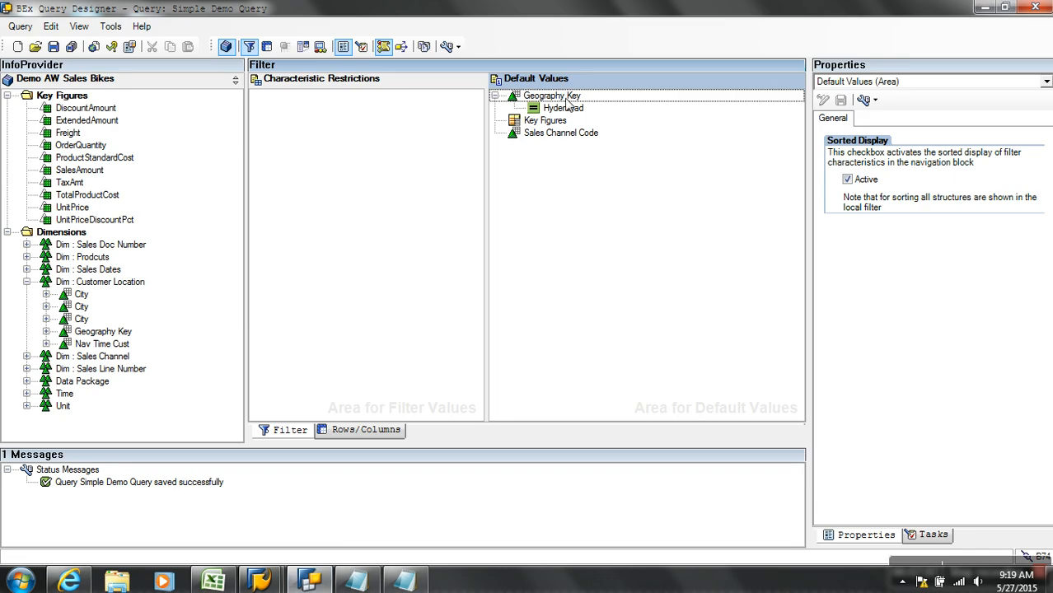
{"action": "left_click_drag", "start_coordinate": [566, 110], "coordinate": [228, 157]}
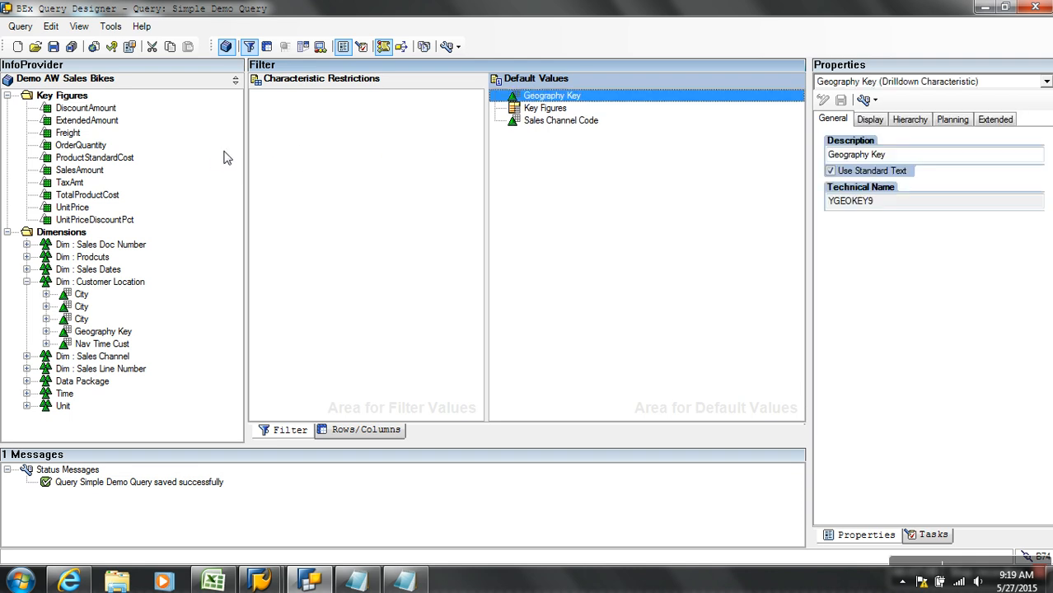
{"action": "right_click", "coordinate": [567, 99]}
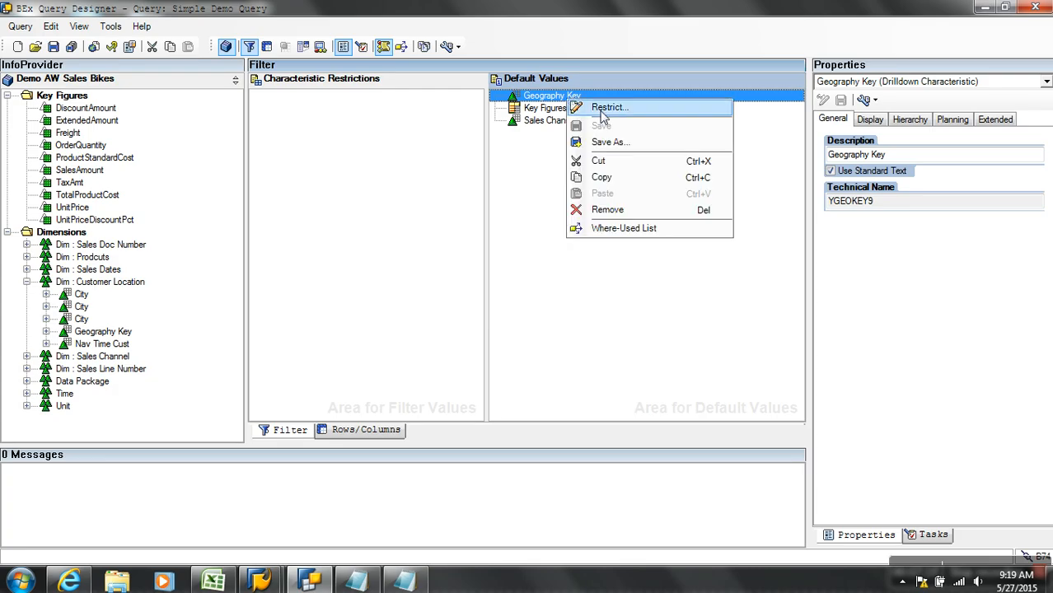
{"action": "left_click", "coordinate": [601, 112]}
{"action": "left_click", "coordinate": [467, 170]}
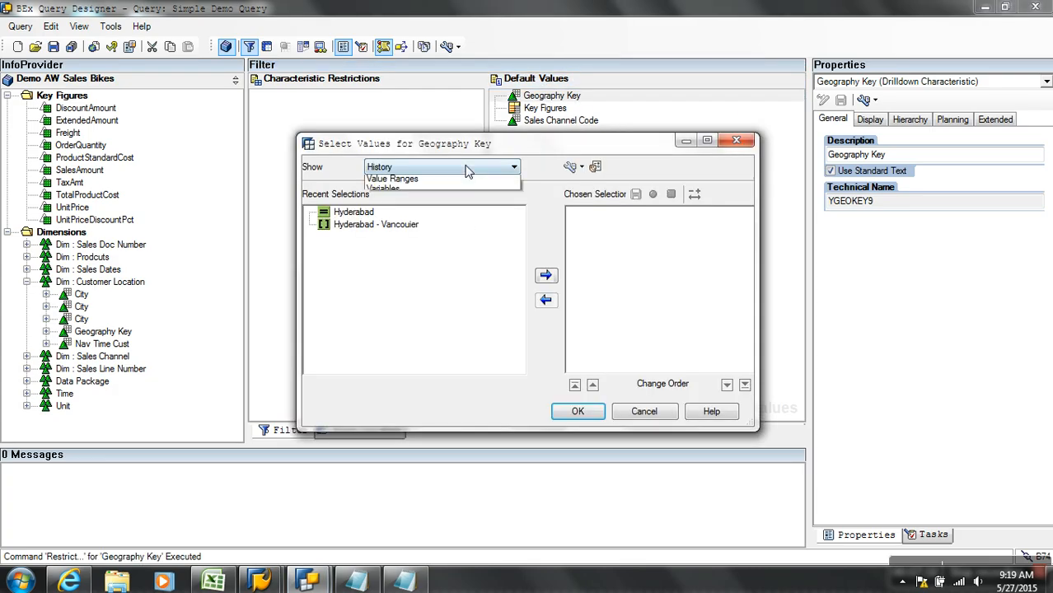
{"action": "left_click", "coordinate": [404, 201]}
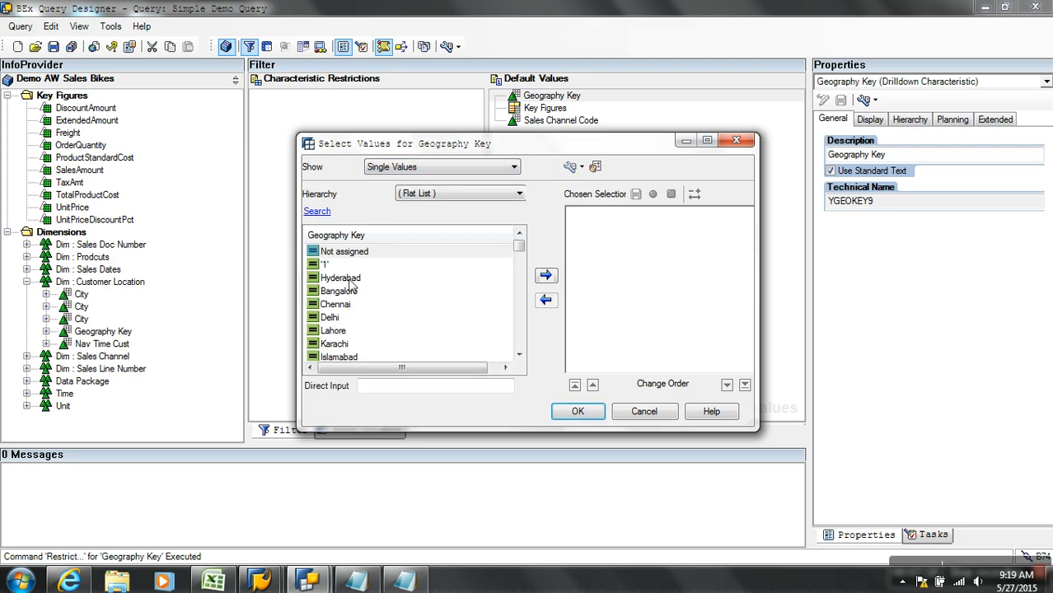
{"action": "left_click", "coordinate": [568, 167]}
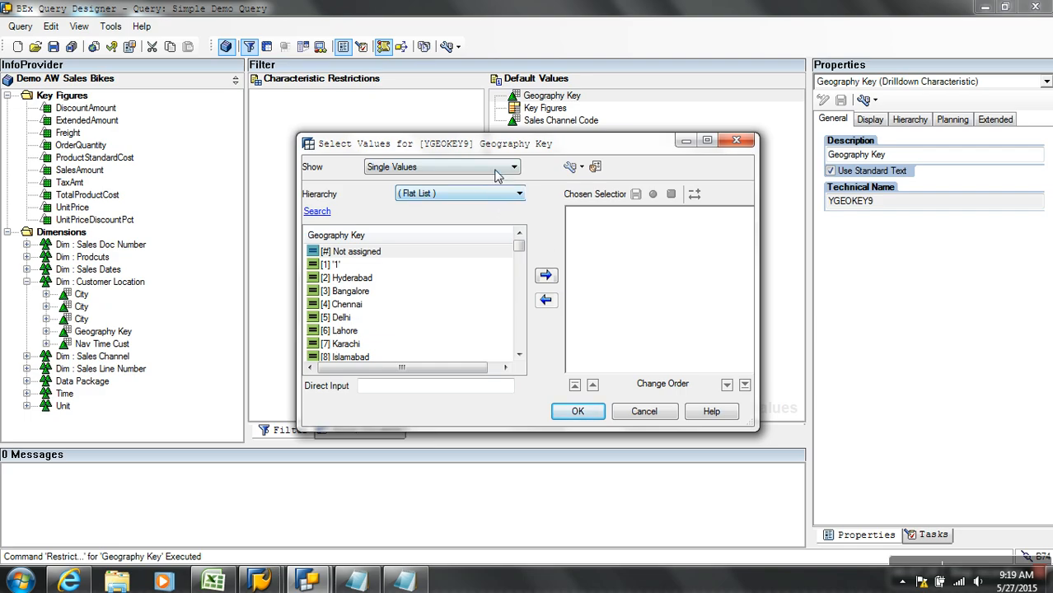
Try [2] Hyderabad as an excluded single value in the chosen selection and take it out again.
{"action": "left_click", "coordinate": [354, 278]}
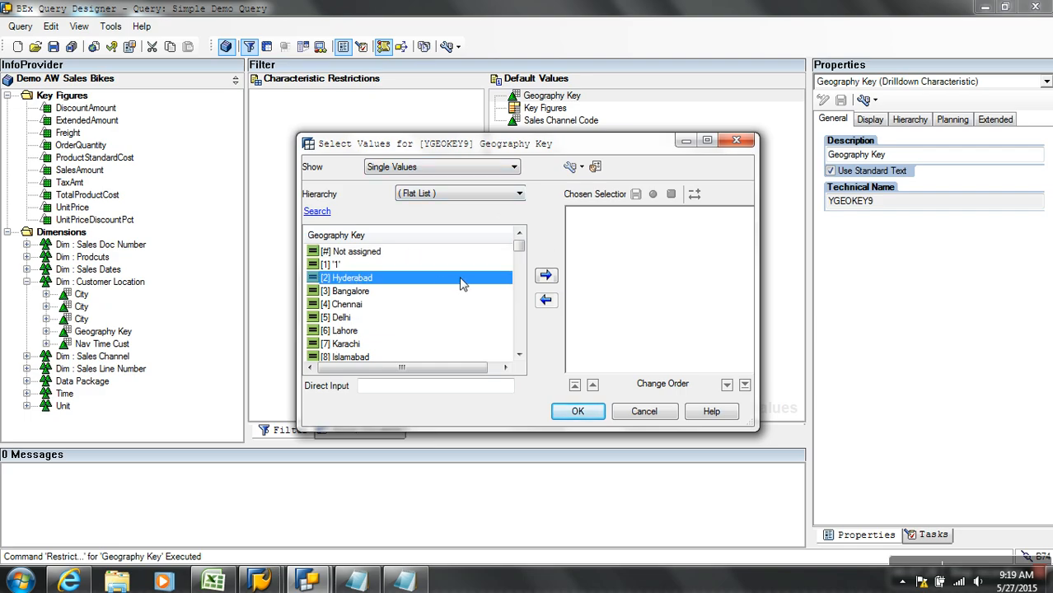
{"action": "left_click", "coordinate": [544, 275]}
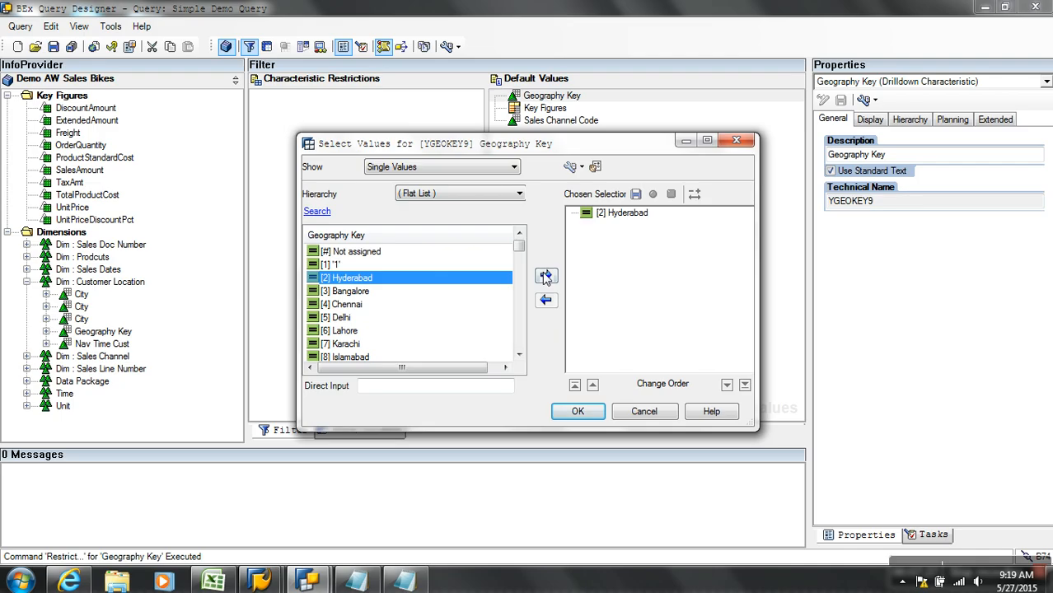
{"action": "left_click", "coordinate": [620, 215]}
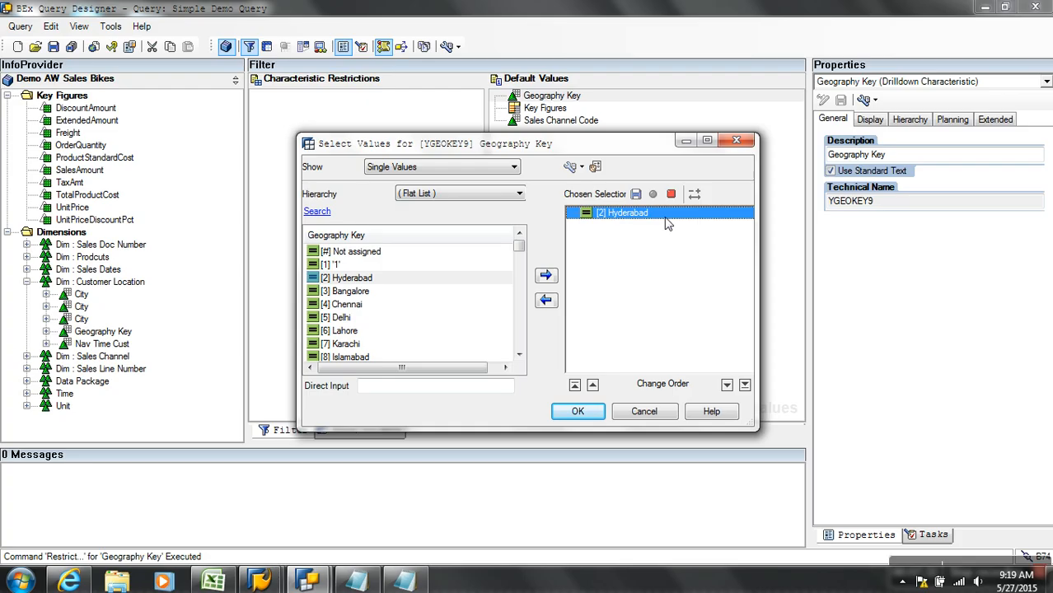
{"action": "left_click", "coordinate": [671, 196]}
{"action": "left_click_drag", "start_coordinate": [630, 216], "coordinate": [472, 270]}
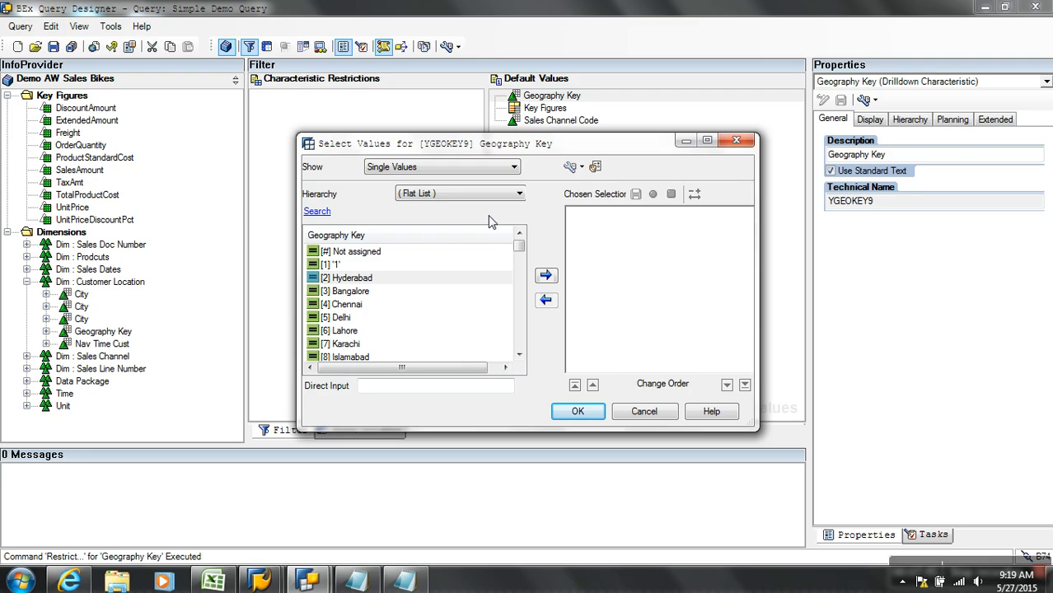
Add a value range Greater Than or Equal To [9] Rawalpindi to the chosen selection for Geography Key.
{"action": "left_click", "coordinate": [472, 170]}
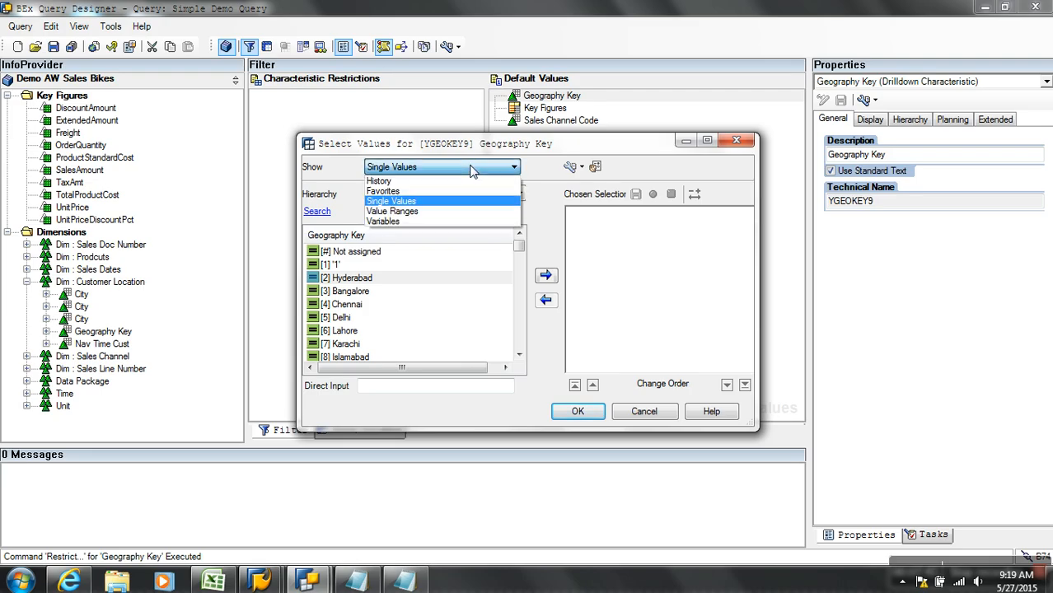
{"action": "left_click", "coordinate": [411, 216]}
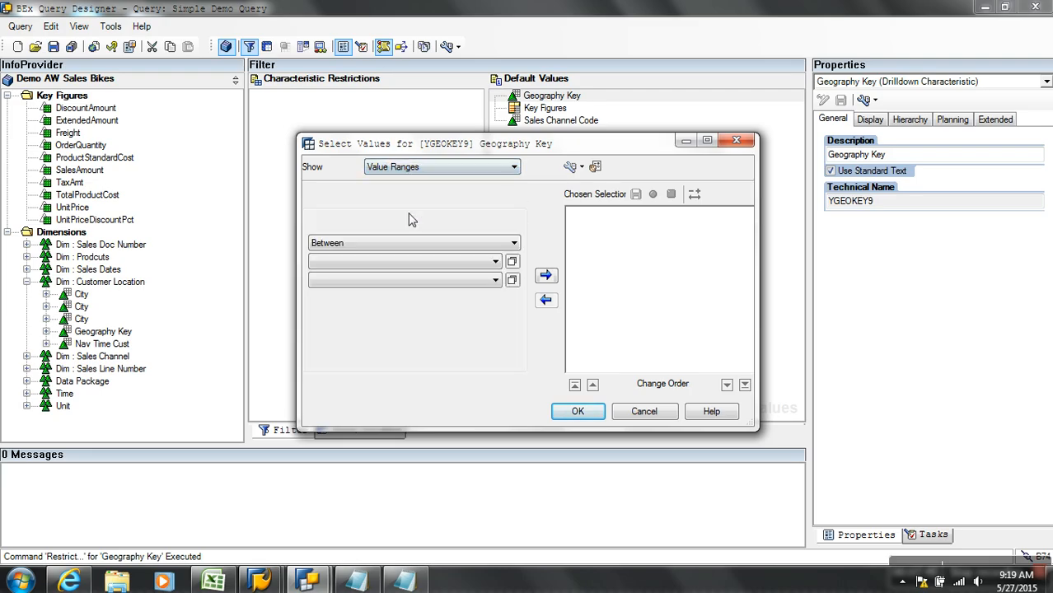
{"action": "left_click", "coordinate": [482, 243]}
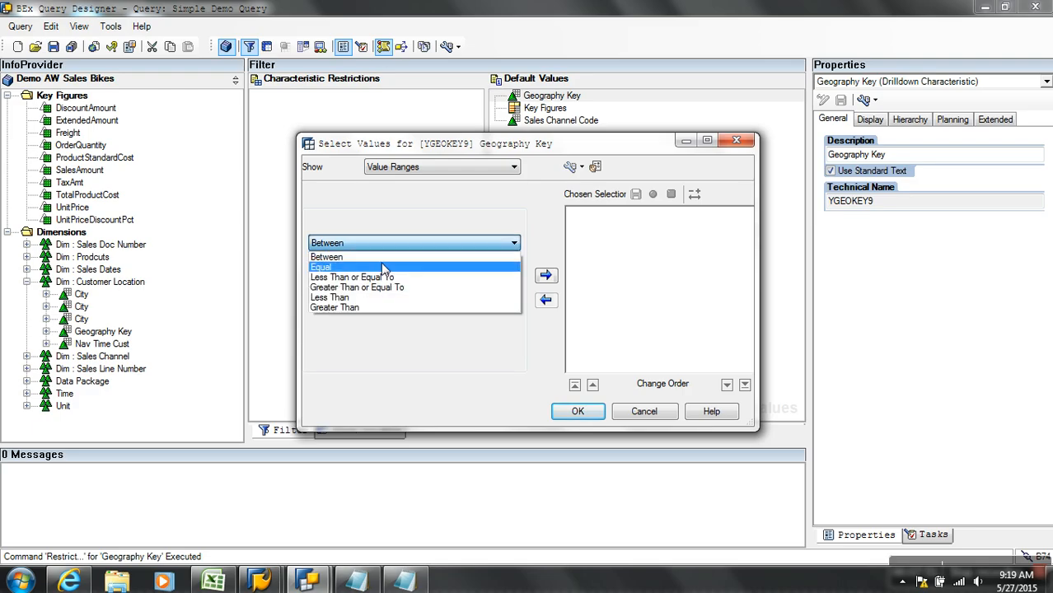
{"action": "left_click", "coordinate": [409, 286]}
{"action": "left_click", "coordinate": [495, 261]}
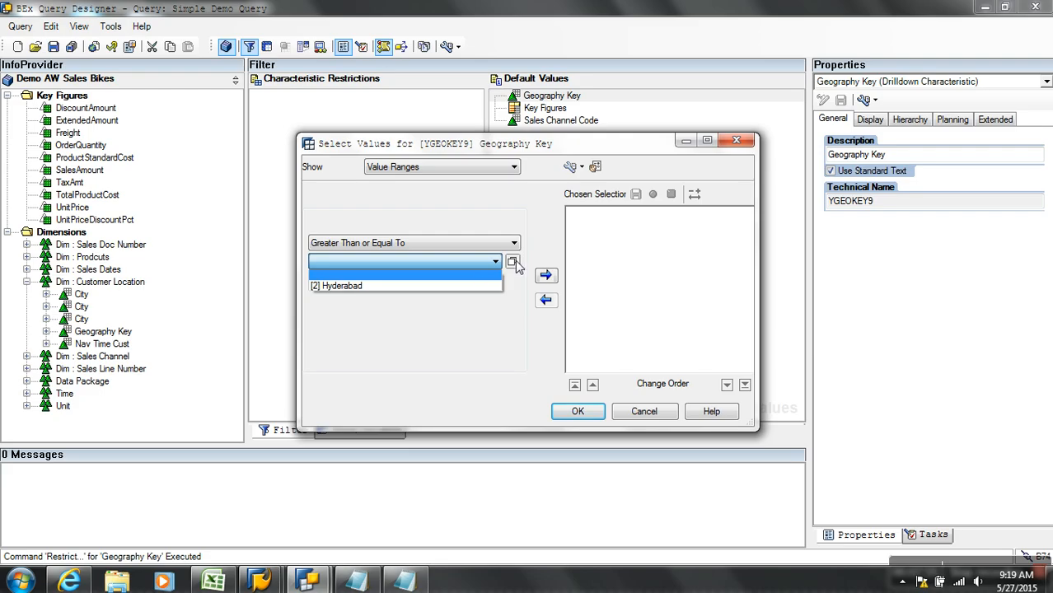
{"action": "left_click", "coordinate": [511, 261]}
{"action": "left_click", "coordinate": [511, 261]}
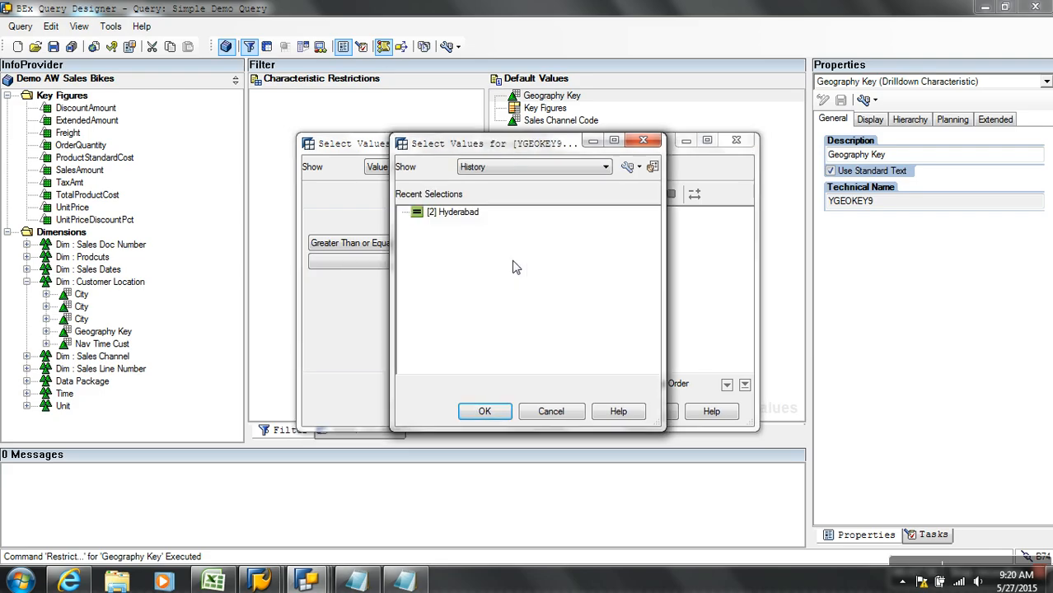
{"action": "left_click", "coordinate": [491, 170]}
{"action": "left_click", "coordinate": [493, 191]}
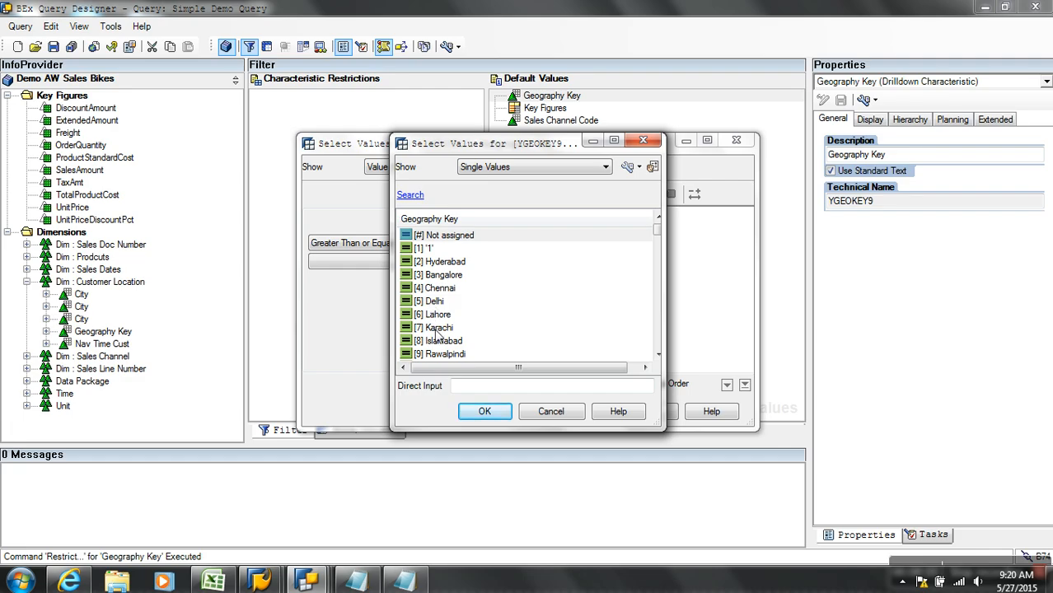
{"action": "left_click", "coordinate": [441, 353]}
{"action": "left_click", "coordinate": [483, 410]}
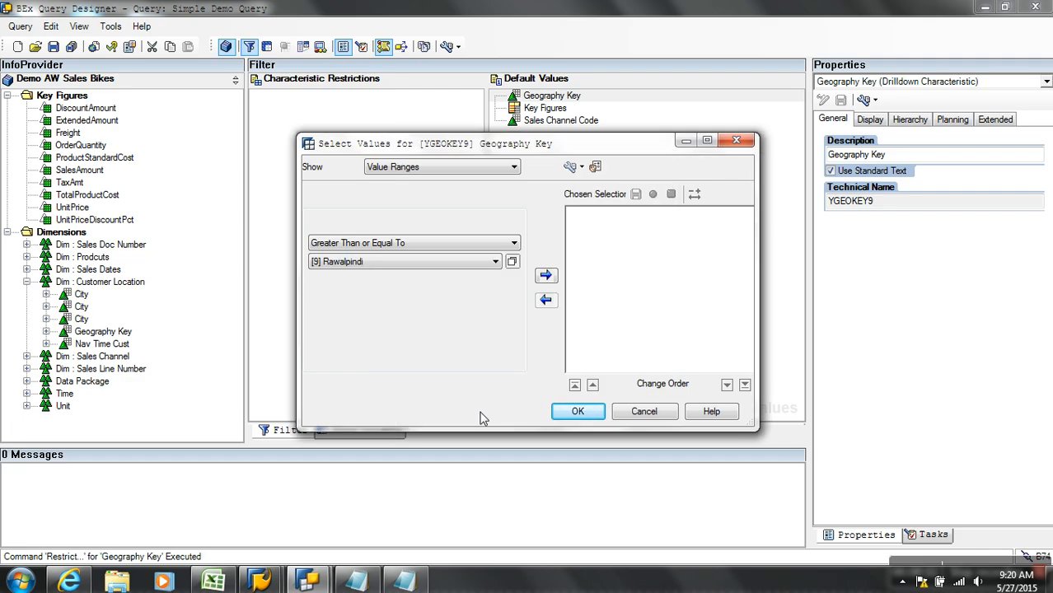
{"action": "left_click", "coordinate": [544, 277]}
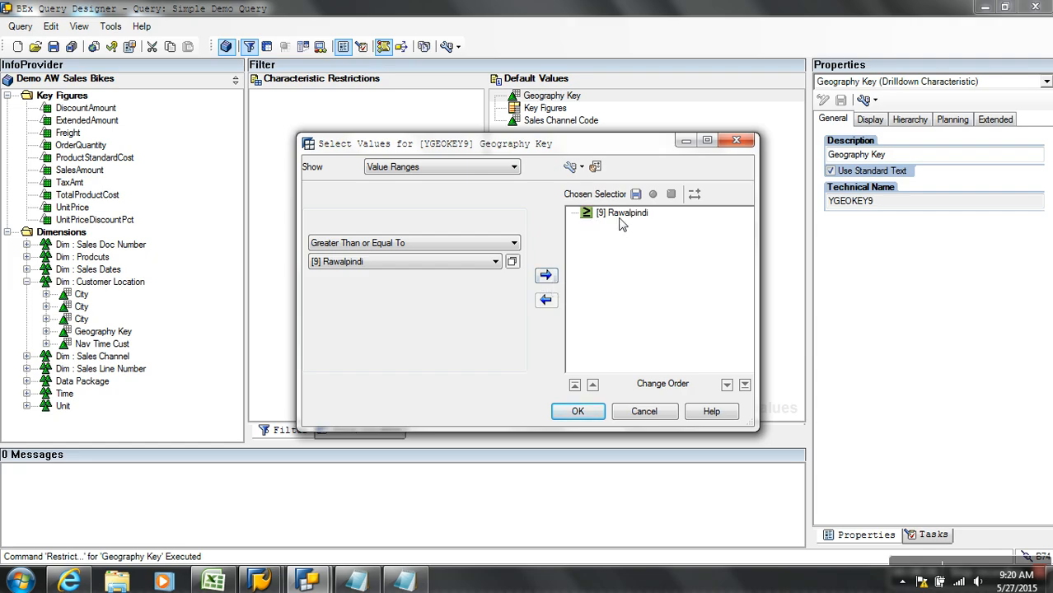
Add a Between value range from [2] Hyderabad to [7] Karachi to the chosen selection for Geography Key.
{"action": "left_click", "coordinate": [420, 243]}
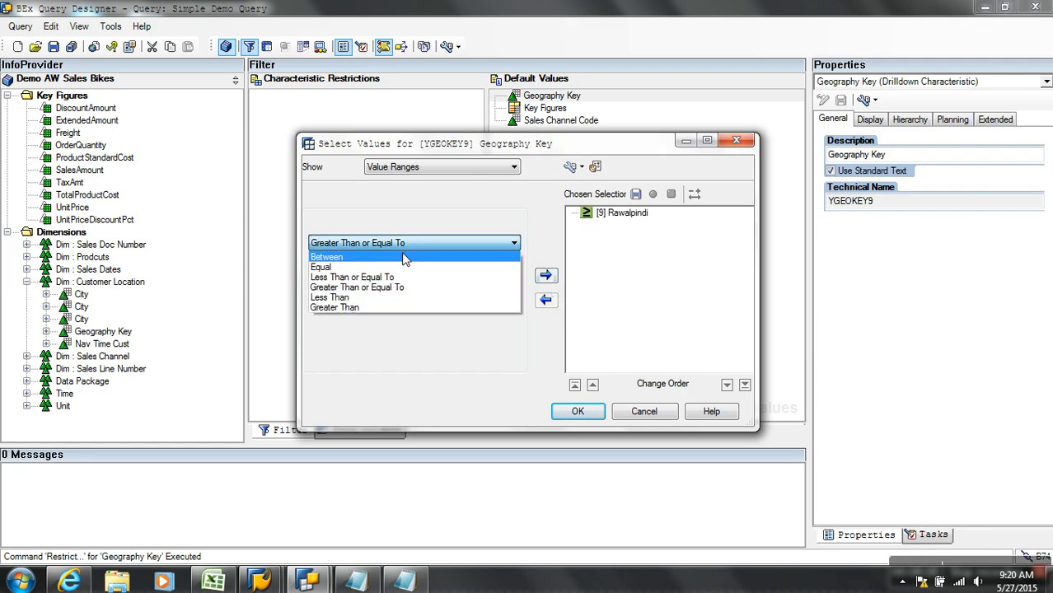
{"action": "left_click", "coordinate": [399, 262]}
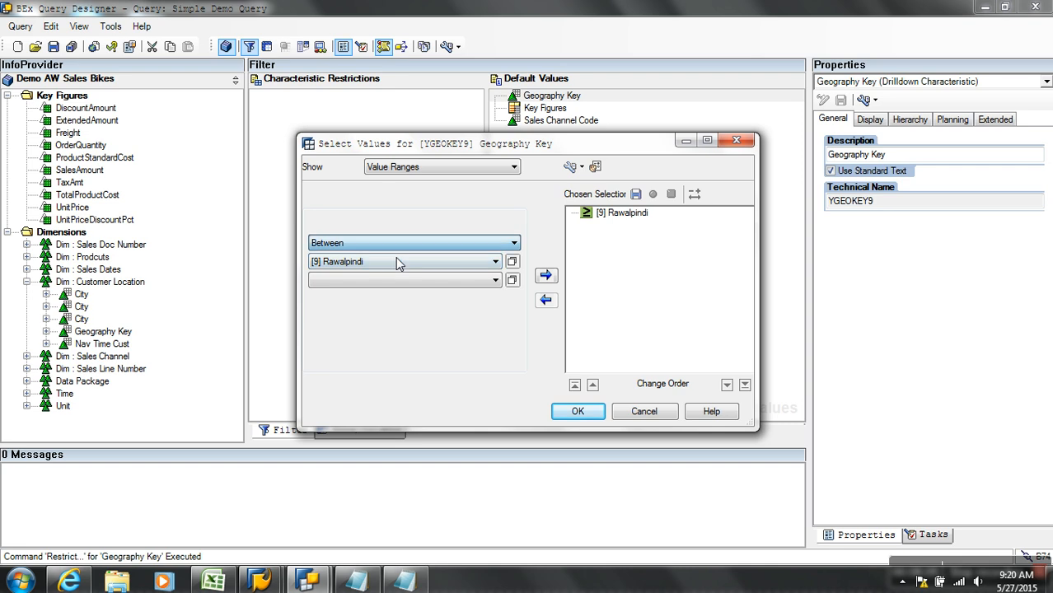
{"action": "left_click", "coordinate": [494, 262]}
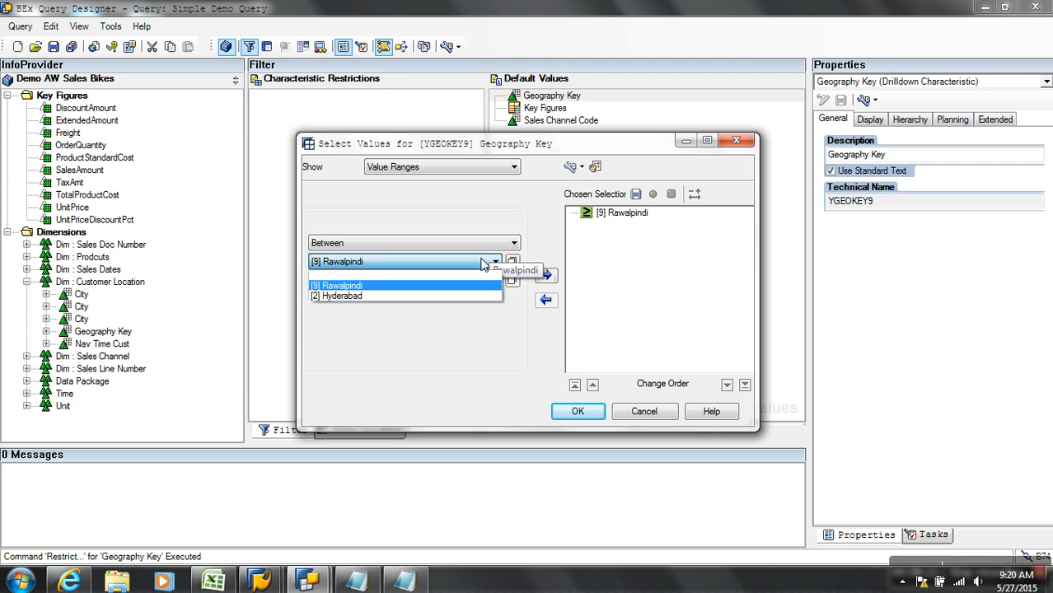
{"action": "left_click", "coordinate": [416, 295]}
{"action": "left_click", "coordinate": [455, 281]}
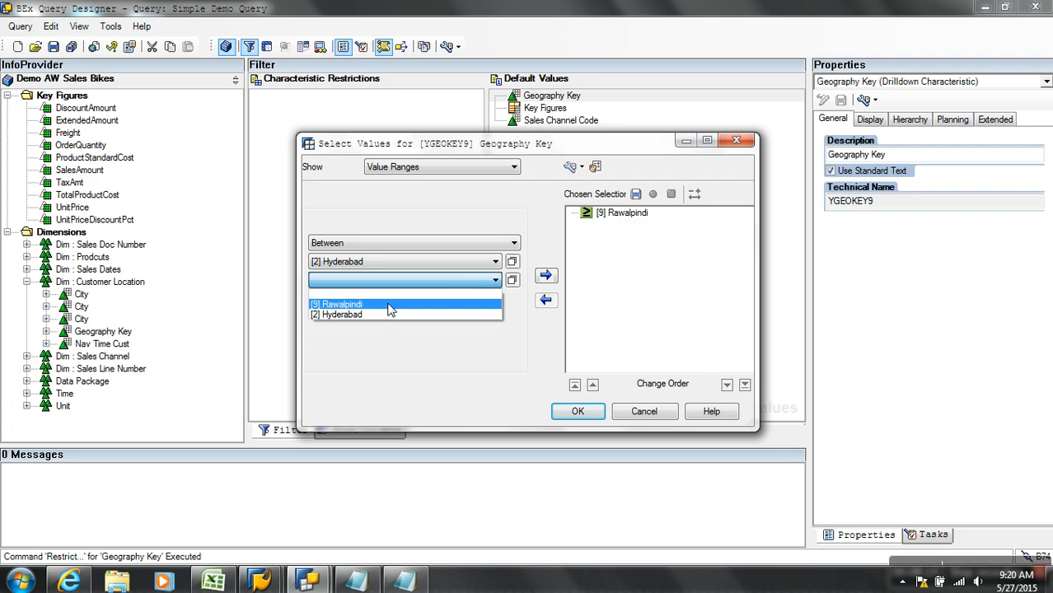
{"action": "left_click", "coordinate": [417, 334]}
{"action": "left_click", "coordinate": [511, 280]}
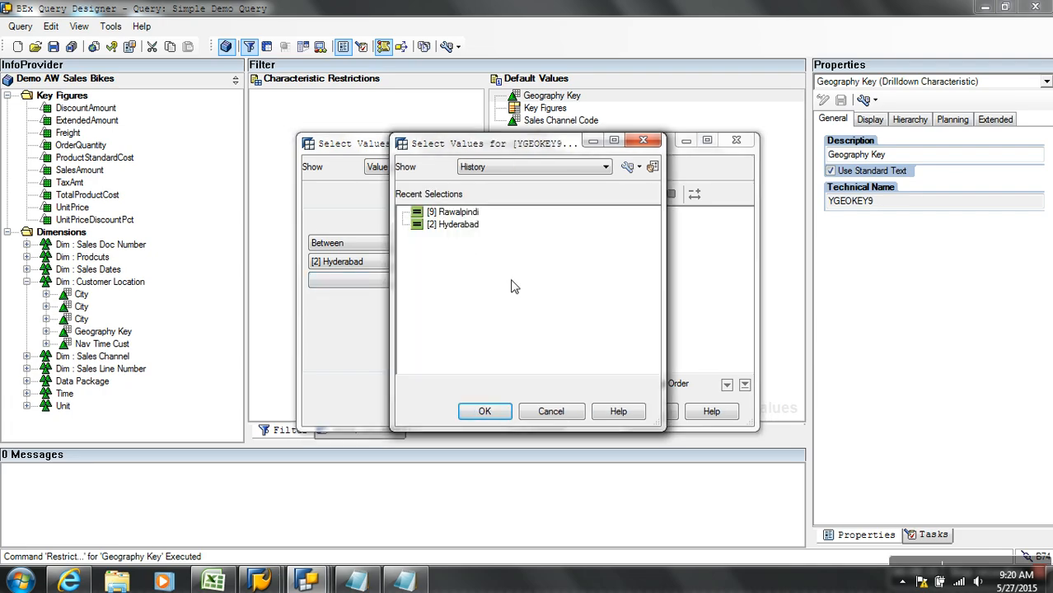
{"action": "left_click", "coordinate": [504, 169]}
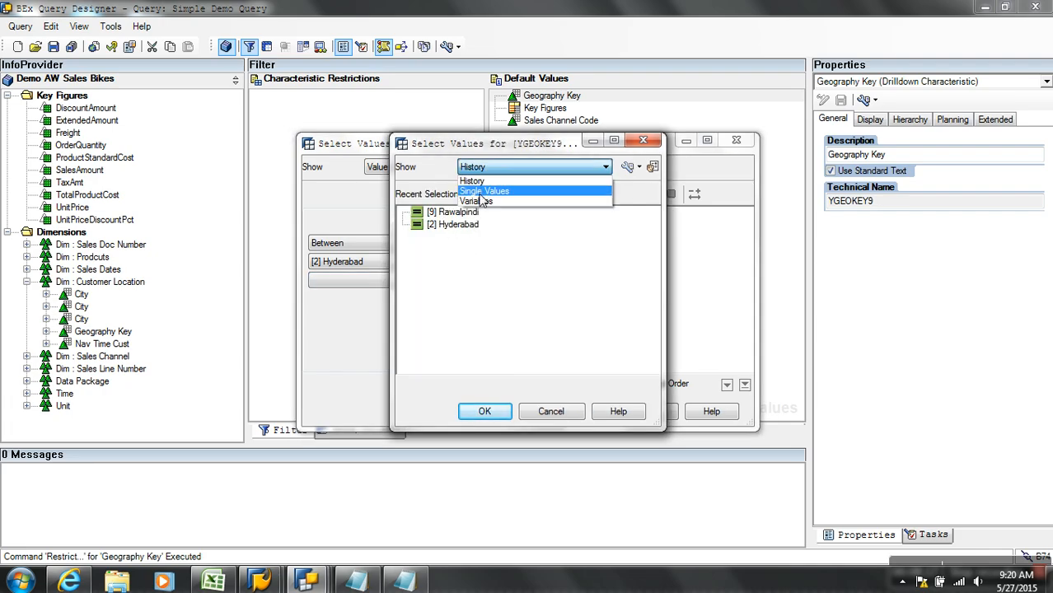
{"action": "left_click", "coordinate": [484, 193]}
{"action": "left_click", "coordinate": [436, 328]}
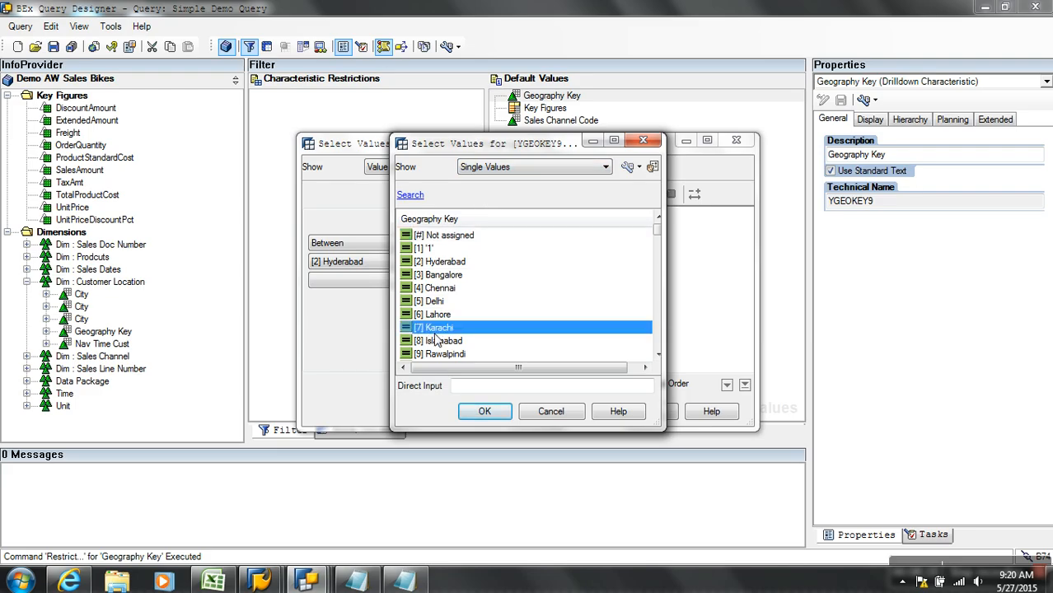
{"action": "left_click", "coordinate": [488, 414]}
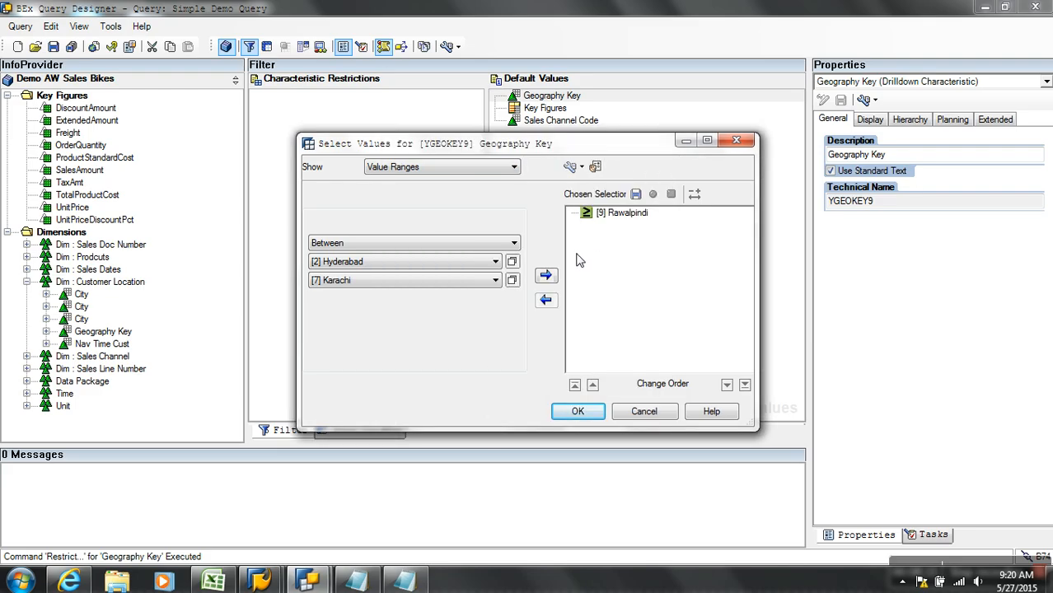
{"action": "left_click", "coordinate": [545, 275]}
Remove the Rawalpindi condition from the chosen selection, and save the query with the accepted Geography Key restriction.
{"action": "left_click", "coordinate": [620, 214]}
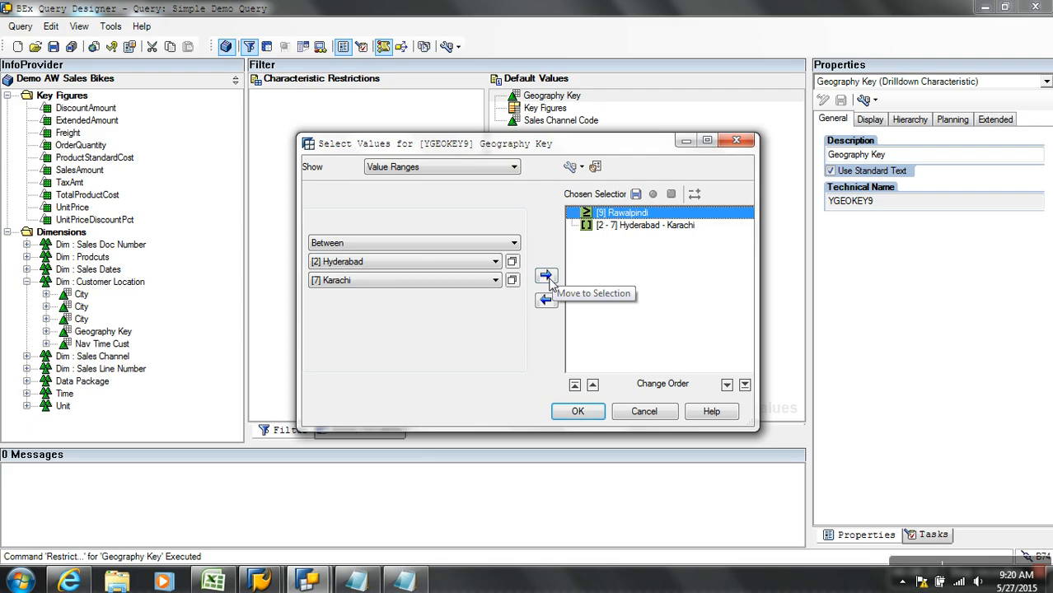
{"action": "left_click", "coordinate": [545, 301]}
{"action": "left_click", "coordinate": [576, 411]}
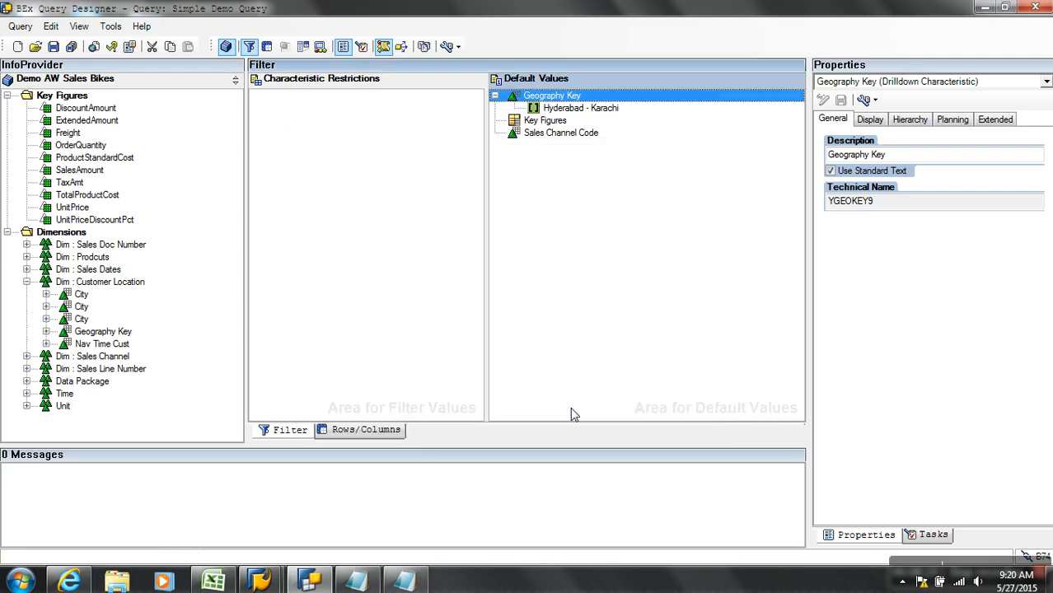
{"action": "left_click", "coordinate": [52, 47]}
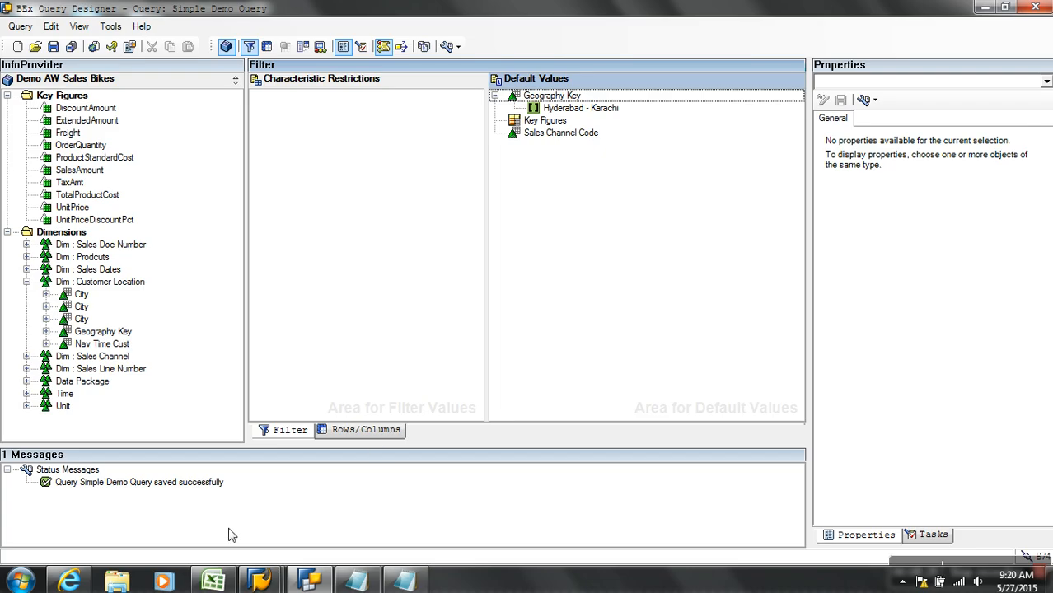
Reload the query result in Internet Explorer and drill down by Geography Key in the rows ahead of the key figures.
{"action": "left_click", "coordinate": [69, 581]}
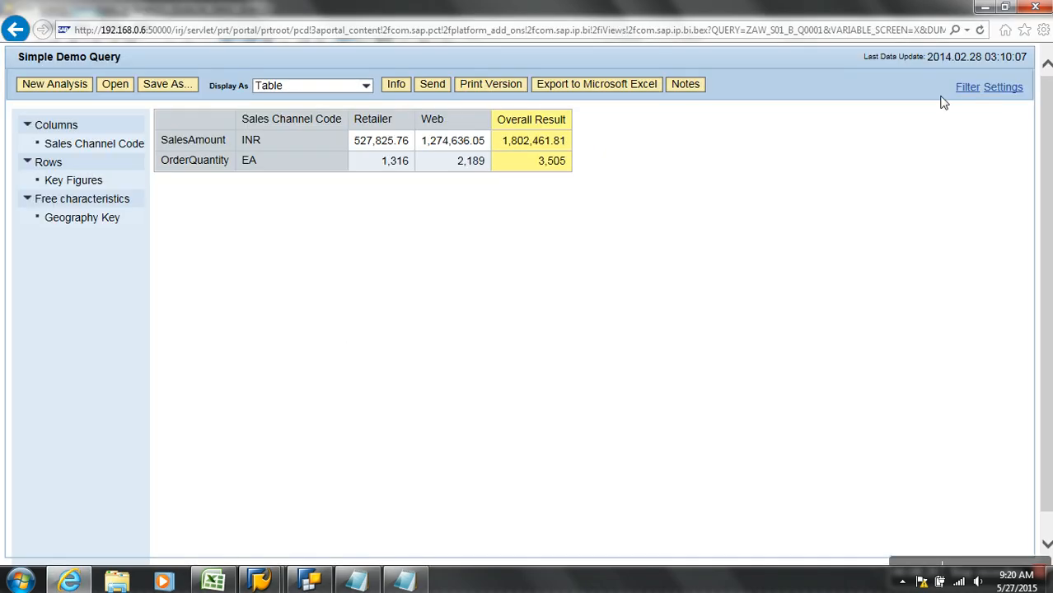
{"action": "left_click", "coordinate": [980, 33]}
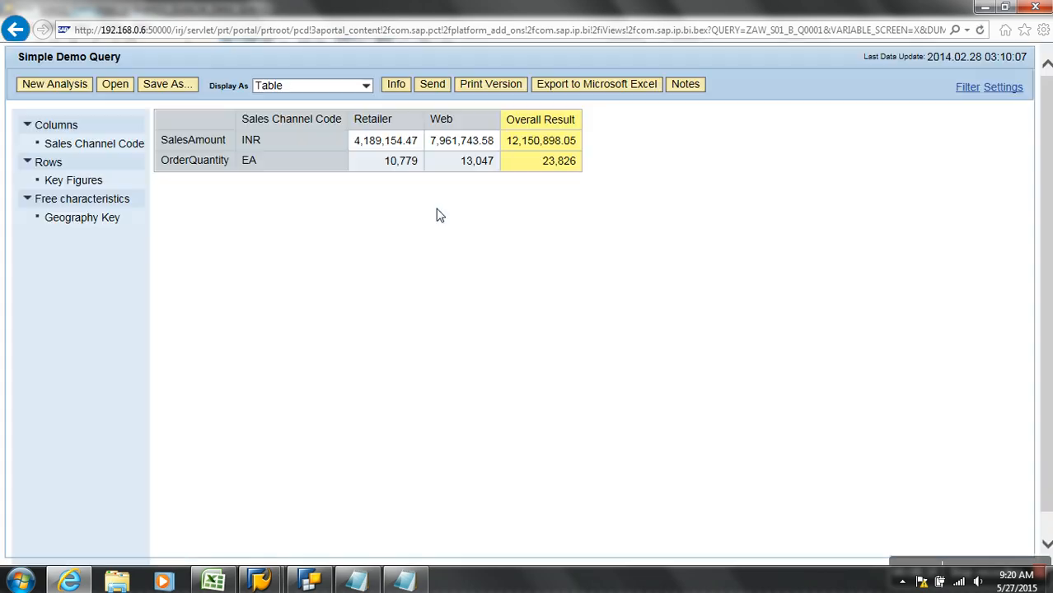
{"action": "left_click_drag", "start_coordinate": [119, 224], "coordinate": [156, 173]}
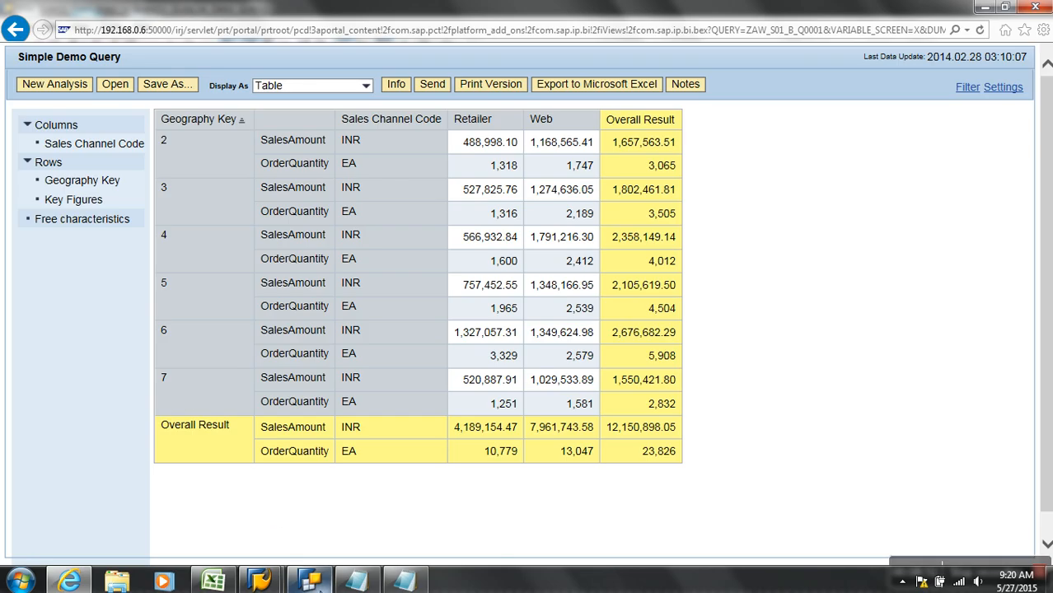
Switch to BEx Query Designer, mark the Hyderabad - Karachi range in Geography Key's restriction as excluded, and remove it from the chosen selection.
{"action": "left_click", "coordinate": [309, 581]}
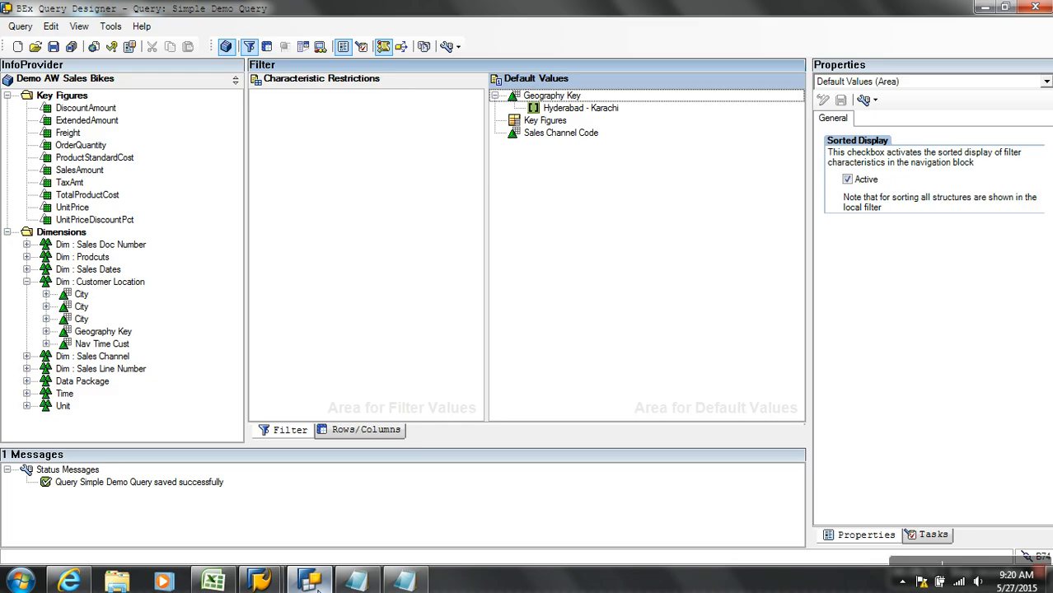
{"action": "right_click", "coordinate": [554, 97]}
{"action": "left_click", "coordinate": [581, 105]}
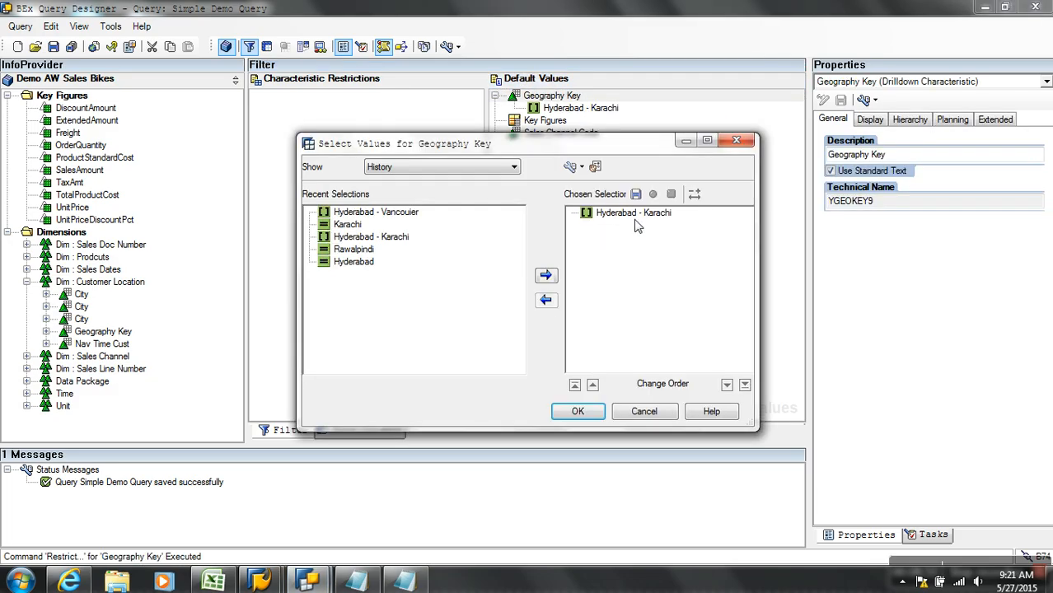
{"action": "left_click", "coordinate": [665, 214]}
{"action": "left_click", "coordinate": [672, 194]}
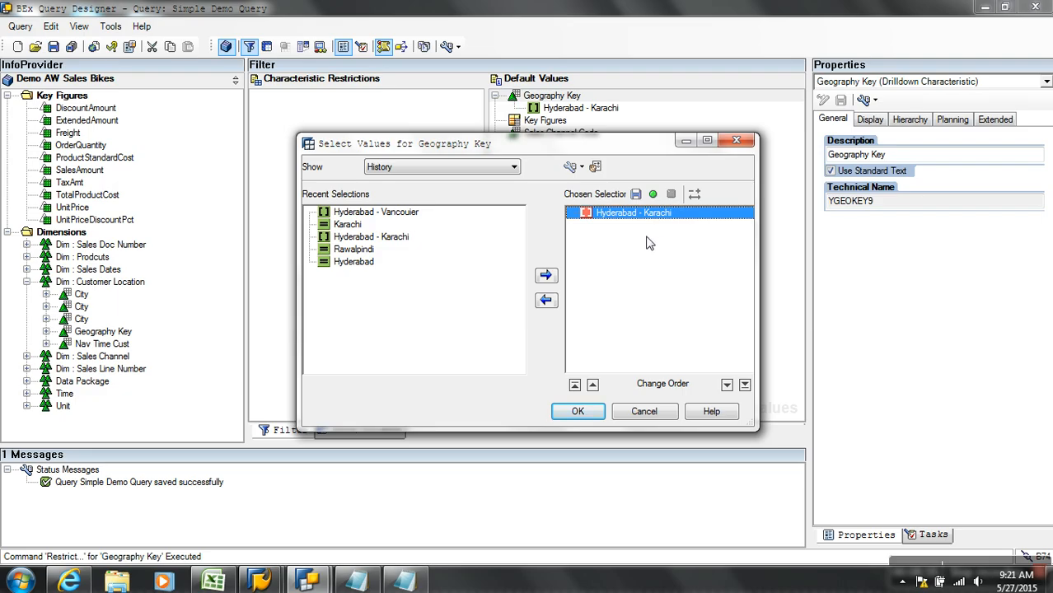
{"action": "left_click", "coordinate": [545, 300]}
Add a Greater Than or Equal To [2] Hyderabad value range to the chosen selection, show technical names, and discard the restriction changes.
{"action": "left_click", "coordinate": [486, 167]}
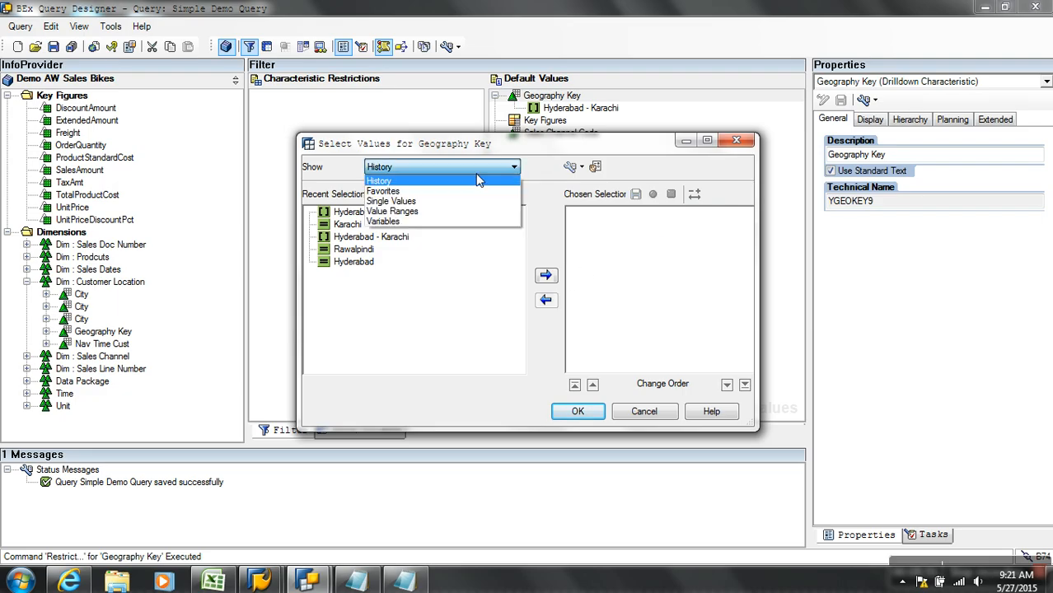
{"action": "left_click", "coordinate": [418, 211]}
{"action": "left_click", "coordinate": [415, 242]}
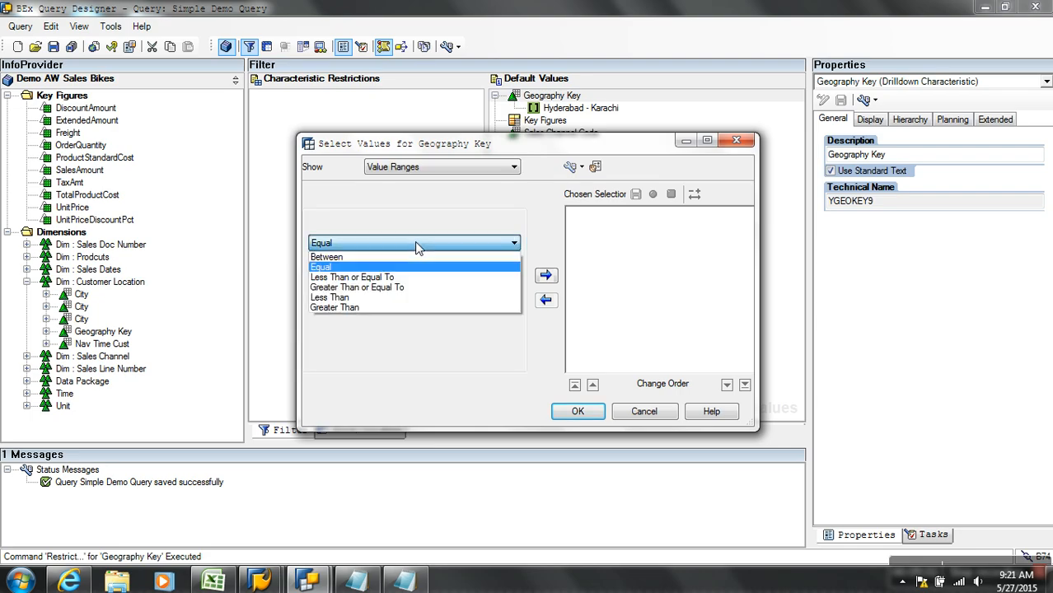
{"action": "left_click", "coordinate": [396, 286]}
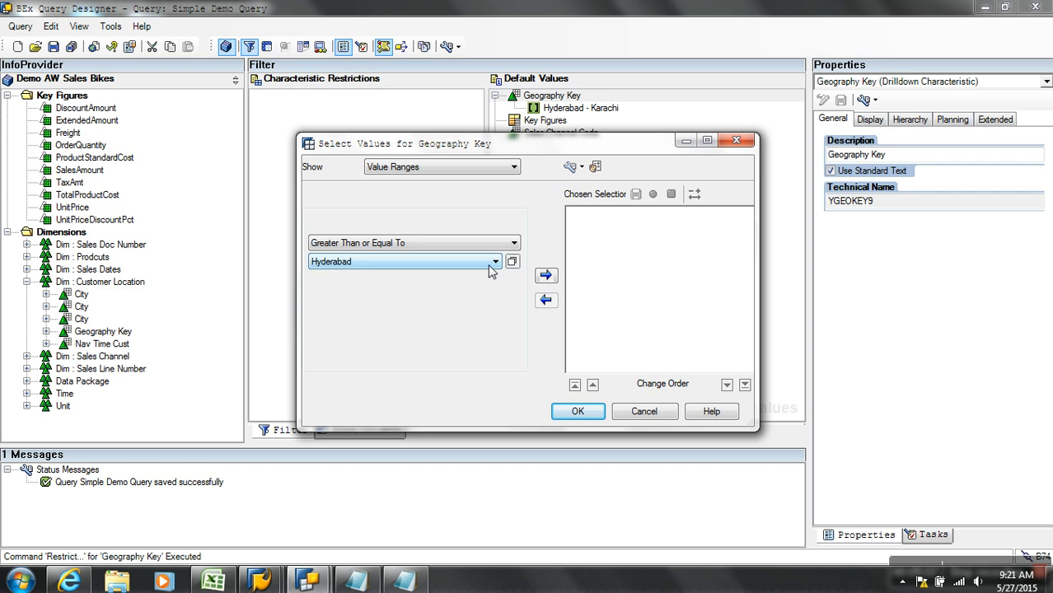
{"action": "left_click", "coordinate": [545, 275]}
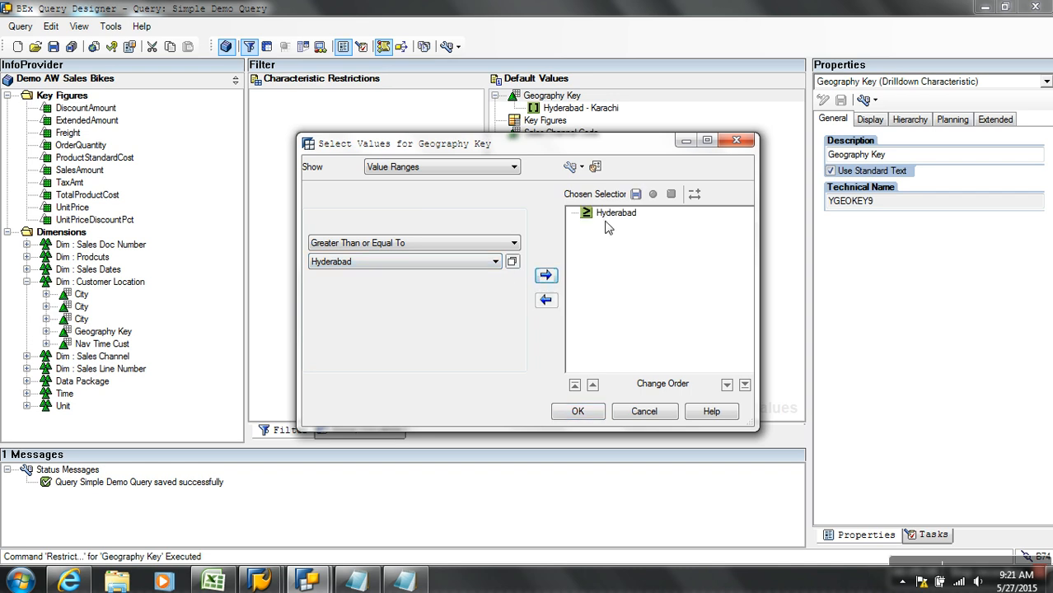
{"action": "left_click", "coordinate": [570, 167]}
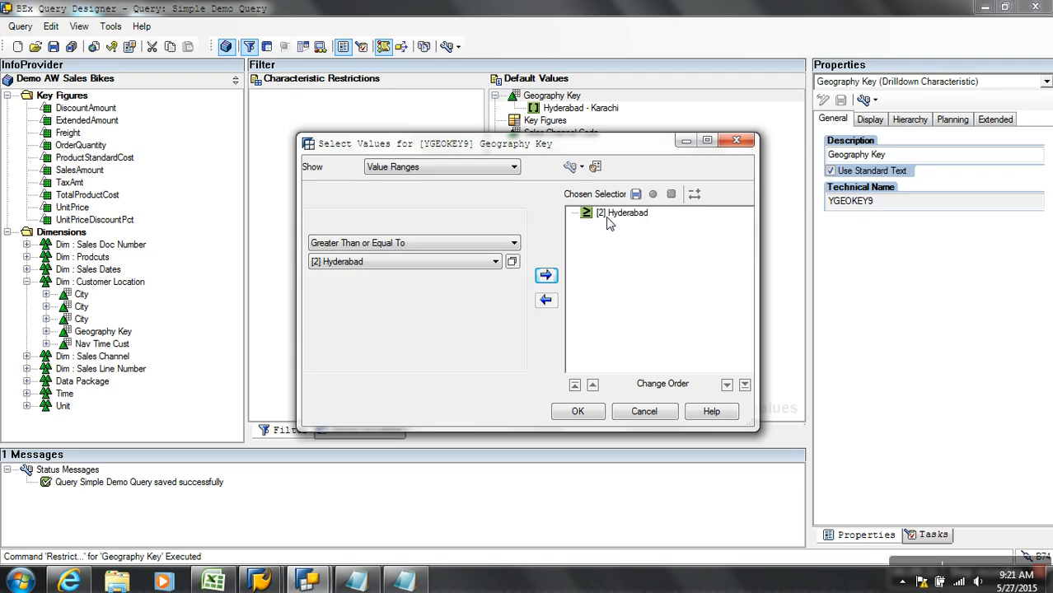
{"action": "left_click", "coordinate": [651, 215]}
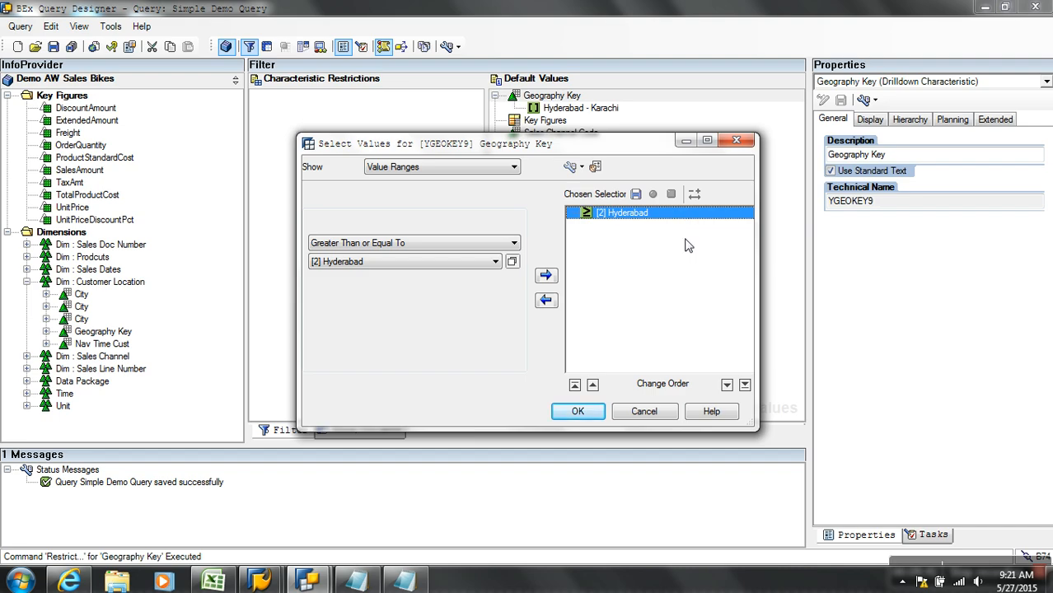
{"action": "left_click", "coordinate": [663, 418]}
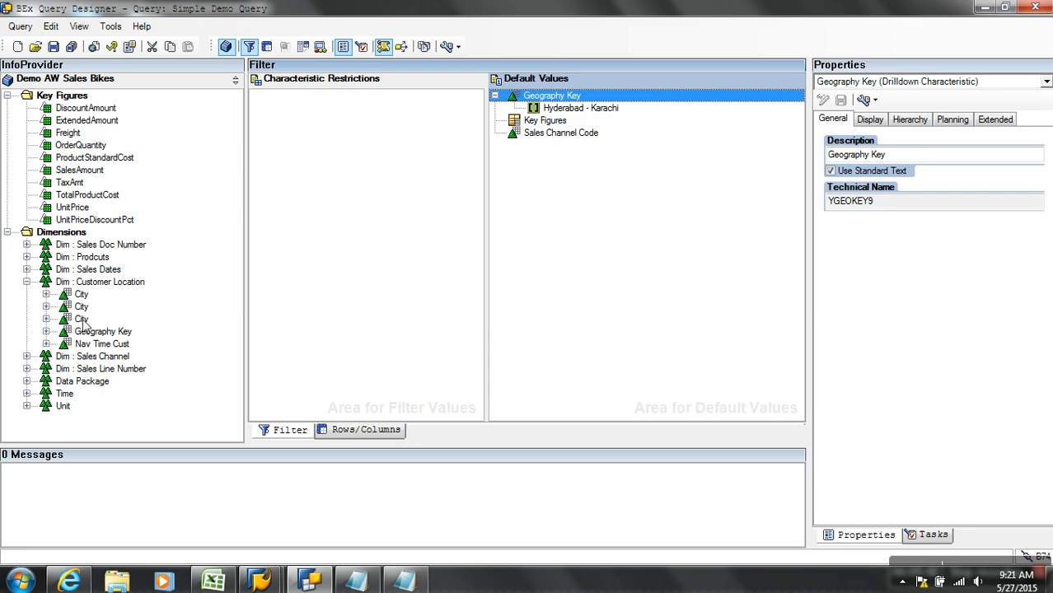
Add Product Key from the products dimension to the default values and restrict it to the single value 1.
{"action": "left_click", "coordinate": [26, 257]}
{"action": "left_click_drag", "start_coordinate": [82, 271], "coordinate": [536, 193]}
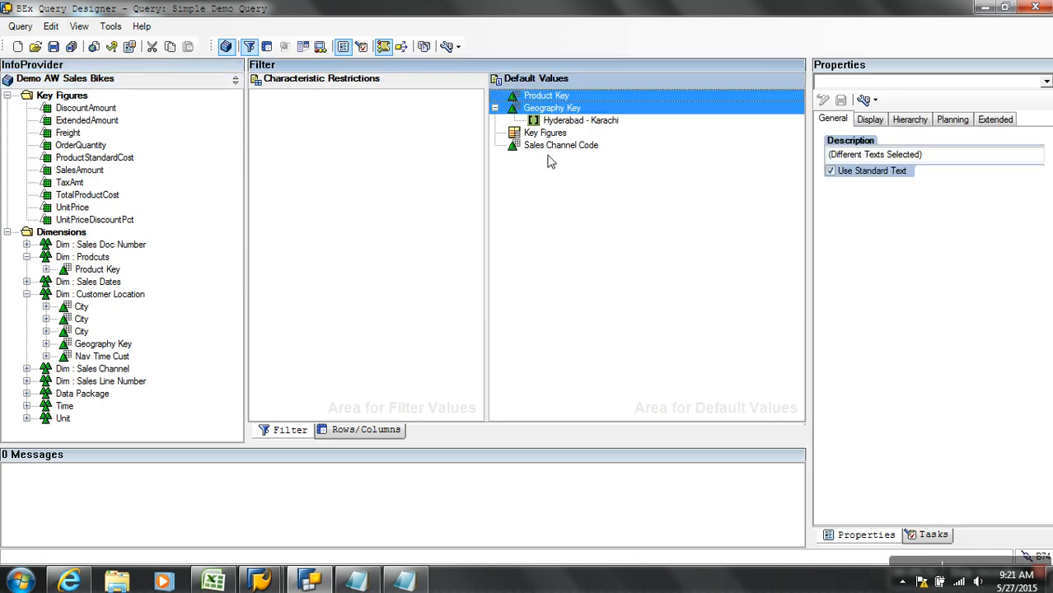
{"action": "left_click", "coordinate": [550, 96]}
{"action": "right_click", "coordinate": [547, 96]}
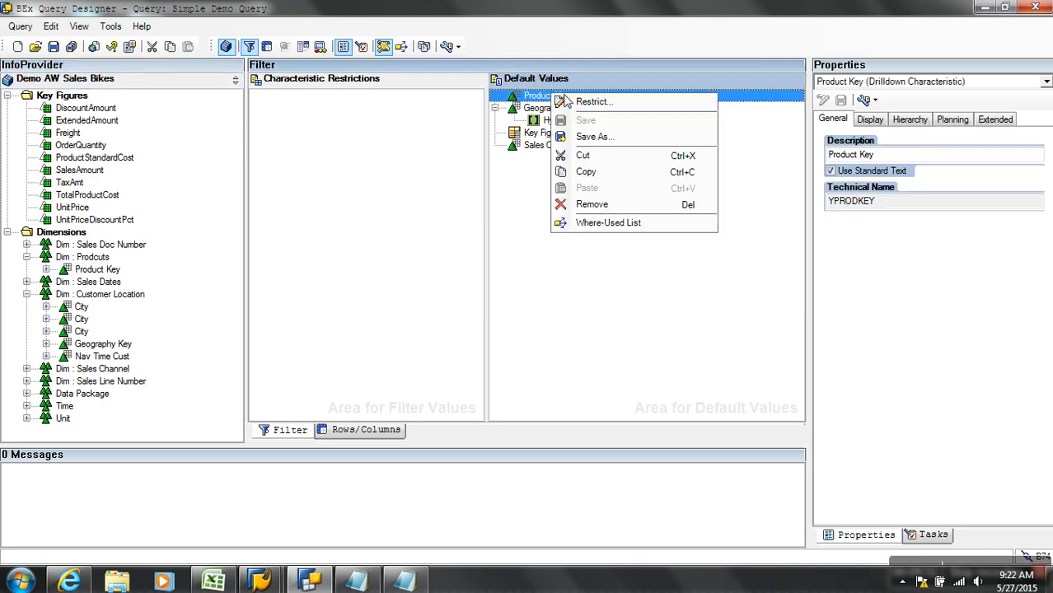
{"action": "left_click", "coordinate": [578, 101]}
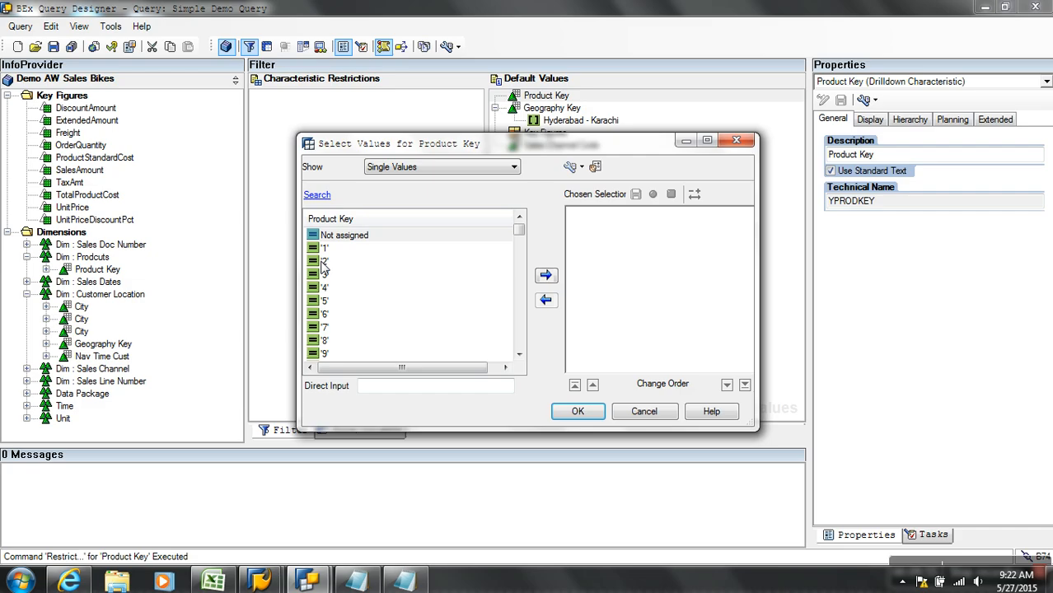
{"action": "left_click", "coordinate": [327, 251]}
{"action": "left_click", "coordinate": [545, 275]}
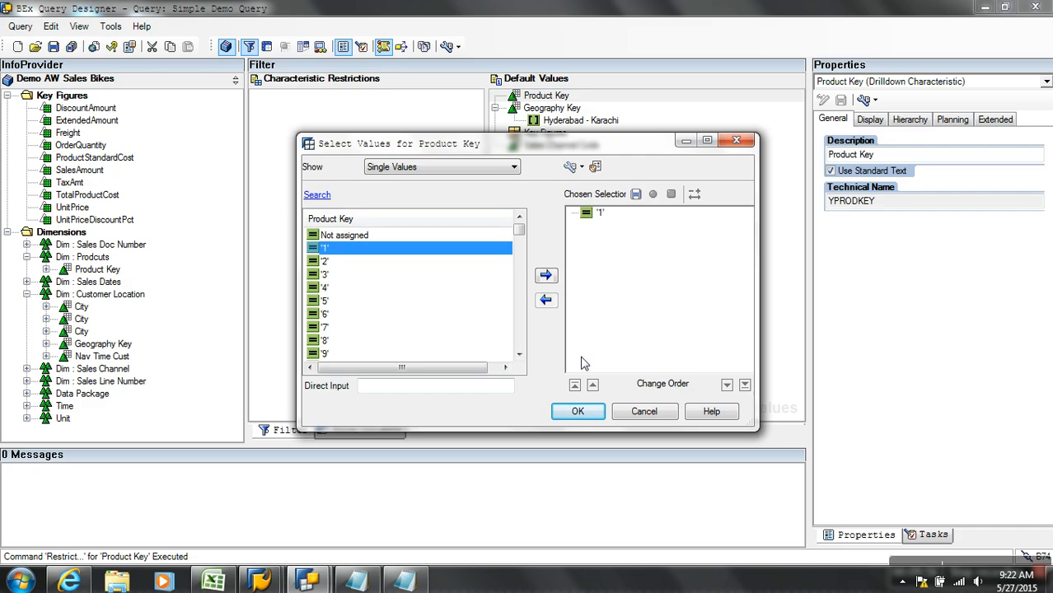
{"action": "left_click", "coordinate": [578, 411]}
{"action": "left_click", "coordinate": [495, 96]}
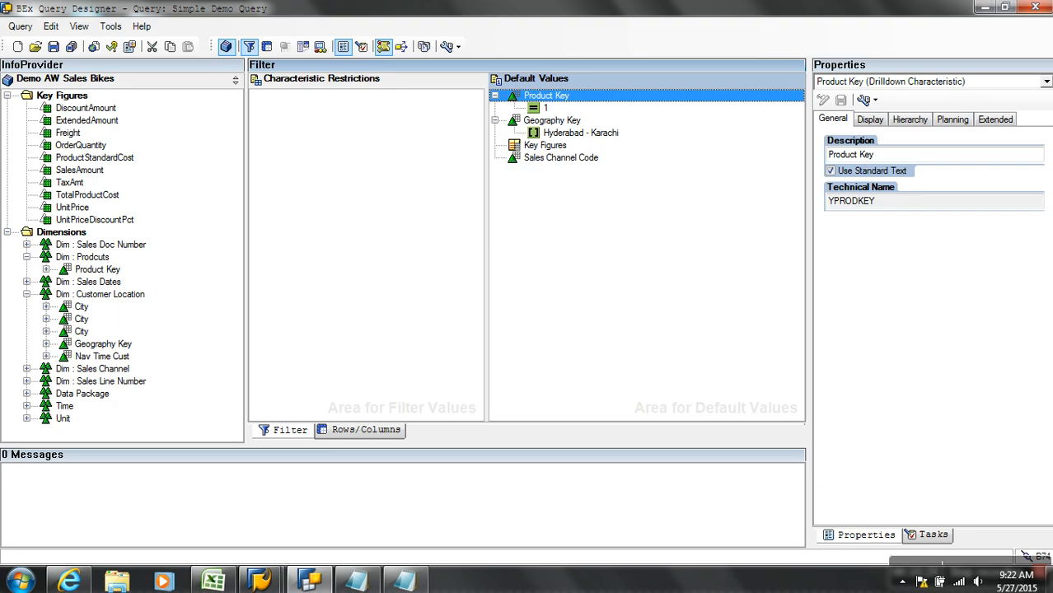
Save the query and reload its result in Internet Explorer.
{"action": "left_click", "coordinate": [53, 48]}
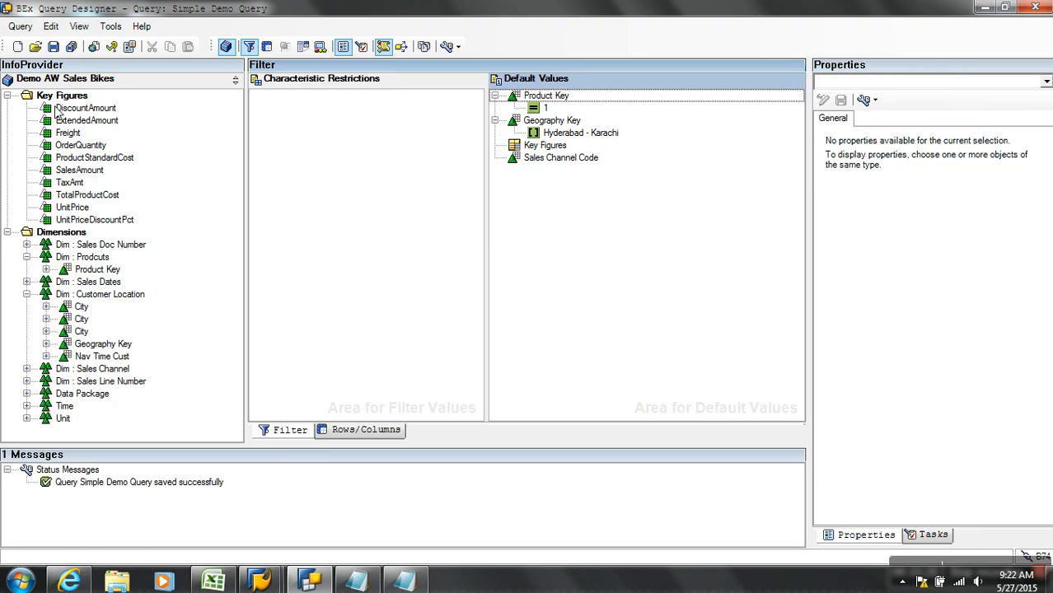
{"action": "left_click", "coordinate": [70, 582]}
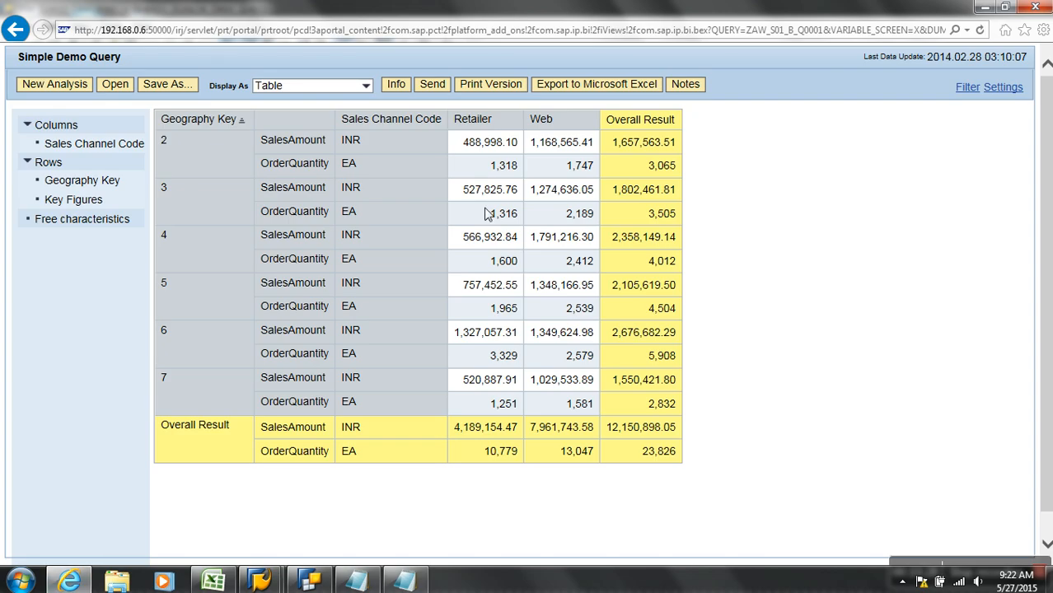
{"action": "left_click", "coordinate": [980, 30]}
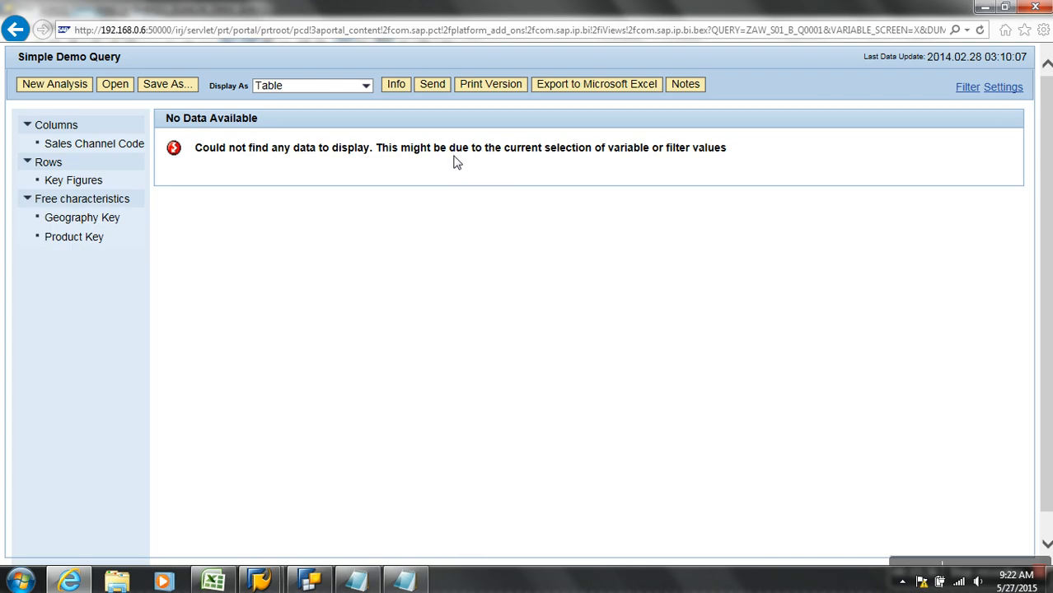
Remove the filter value from Product Key and drill down by it in the rows ahead of the key figures.
{"action": "right_click", "coordinate": [96, 241]}
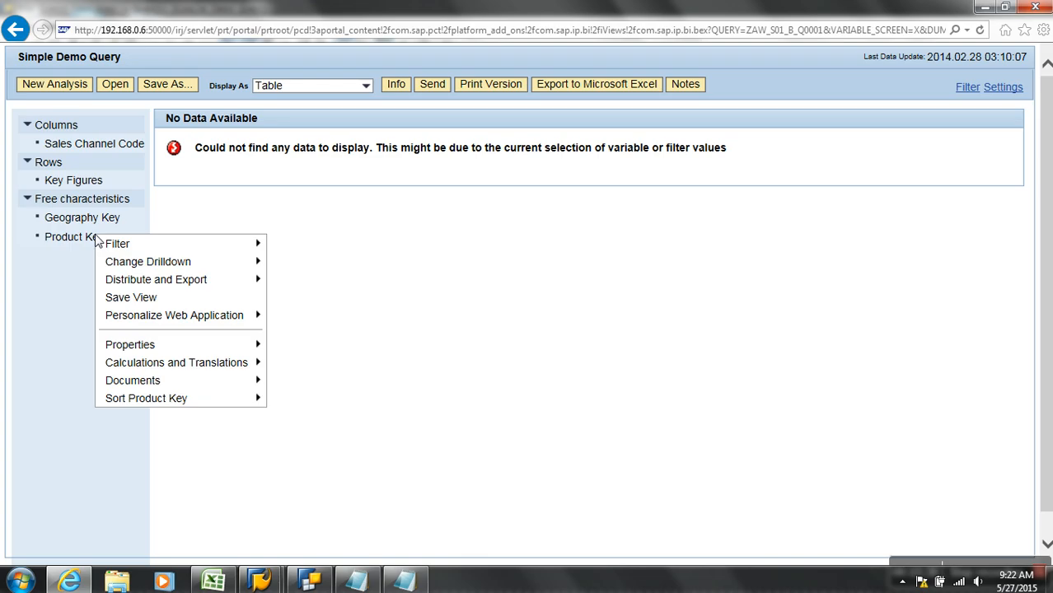
{"action": "mouse_move", "coordinate": [260, 247]}
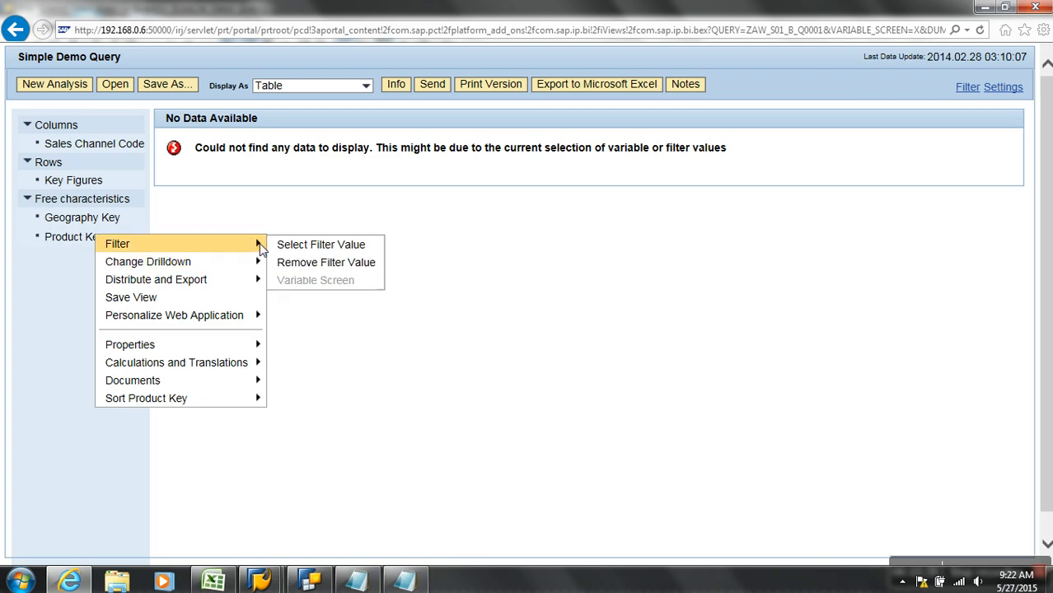
{"action": "left_click", "coordinate": [301, 262]}
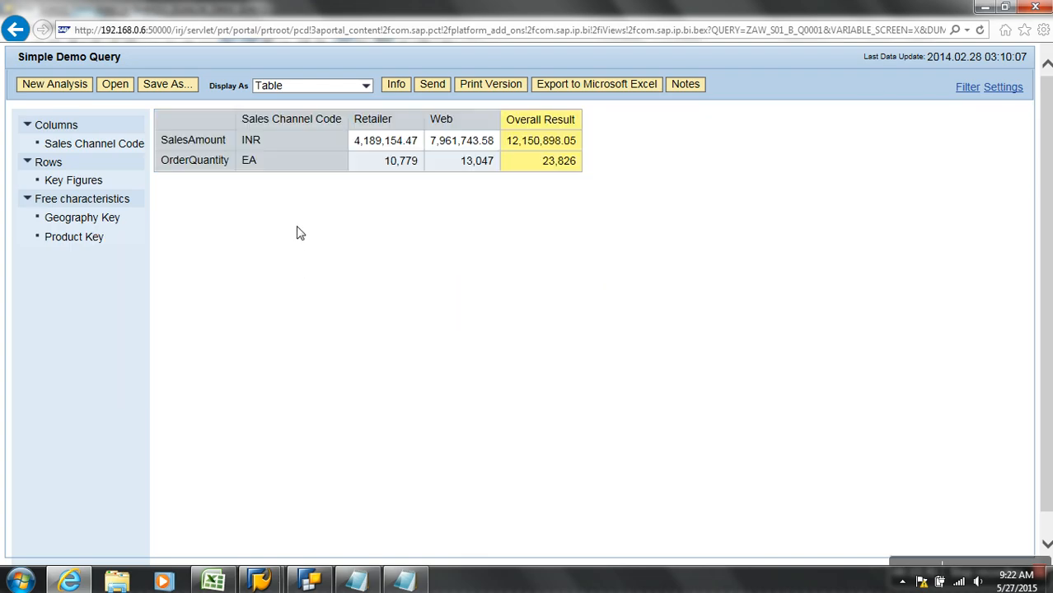
{"action": "left_click_drag", "start_coordinate": [93, 239], "coordinate": [155, 148]}
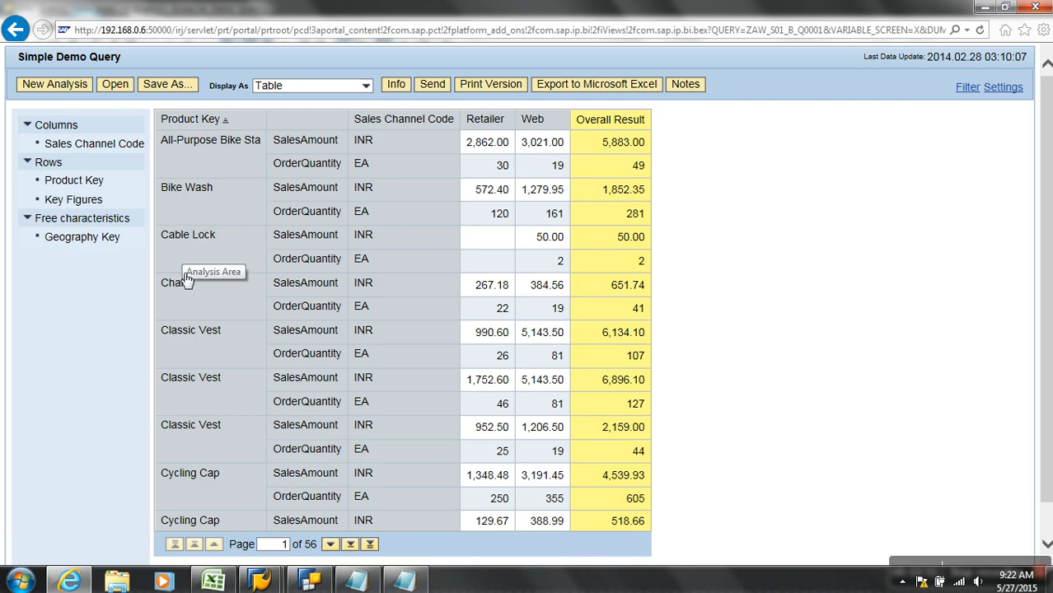
Display Product Key as Key & Text in the result and remove product 212 Sport-100 from the rows.
{"action": "right_click", "coordinate": [199, 122]}
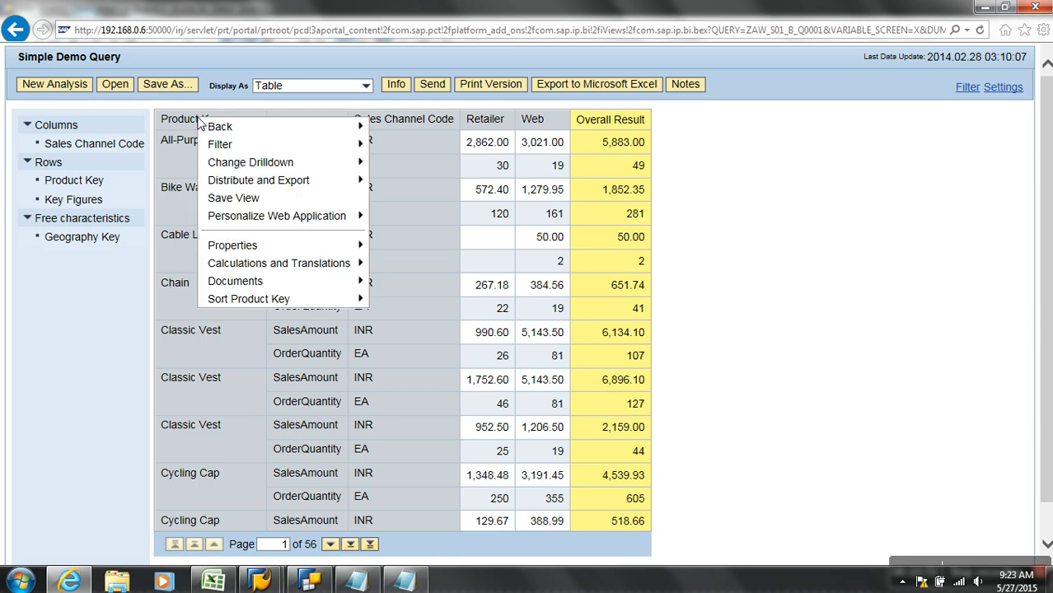
{"action": "mouse_move", "coordinate": [278, 245]}
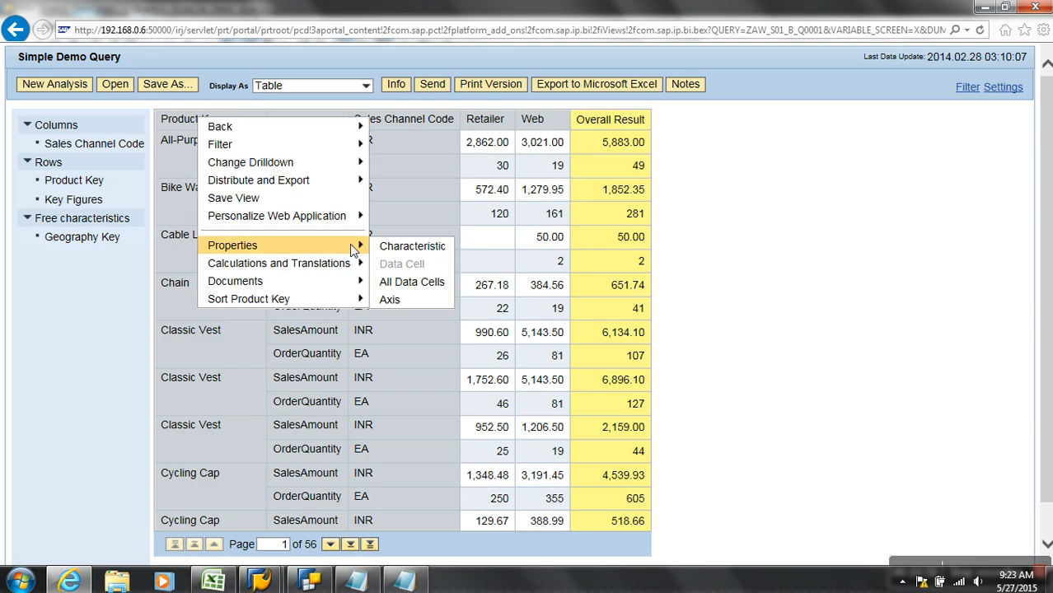
{"action": "left_click", "coordinate": [383, 246]}
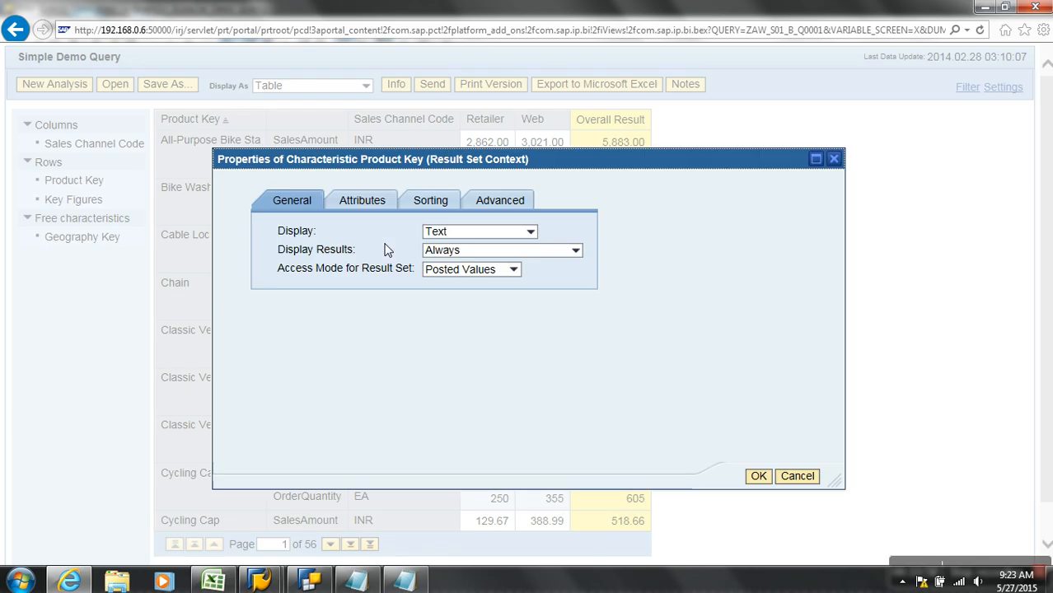
{"action": "left_click", "coordinate": [459, 234]}
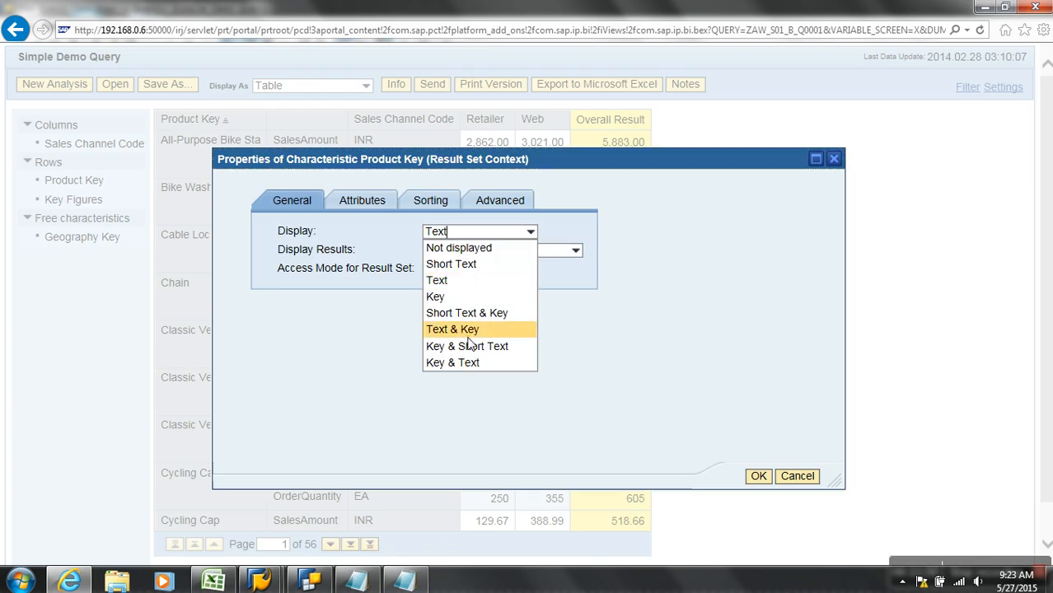
{"action": "left_click", "coordinate": [457, 363]}
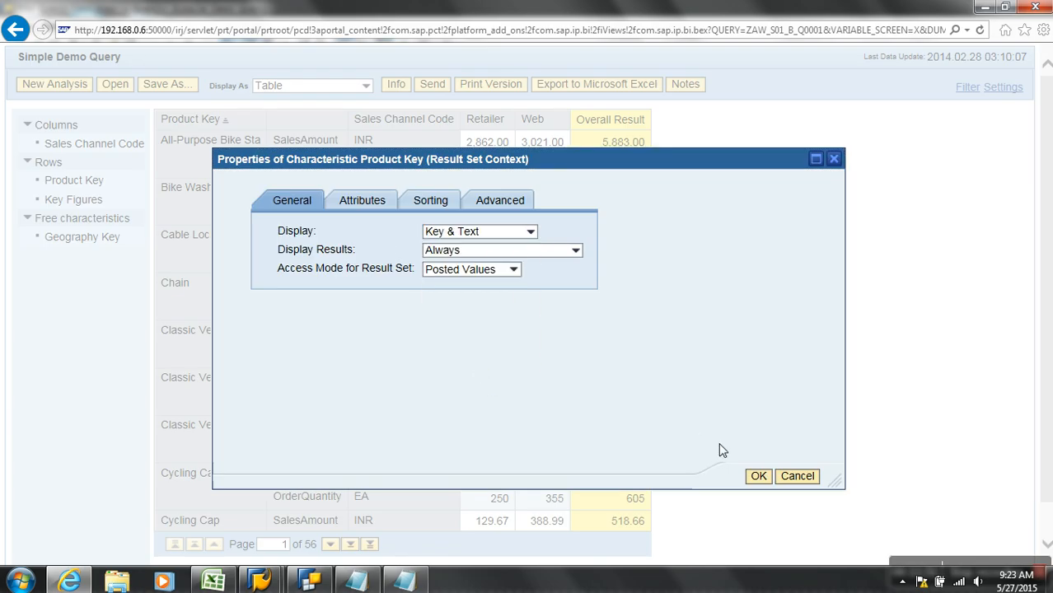
{"action": "left_click", "coordinate": [757, 477]}
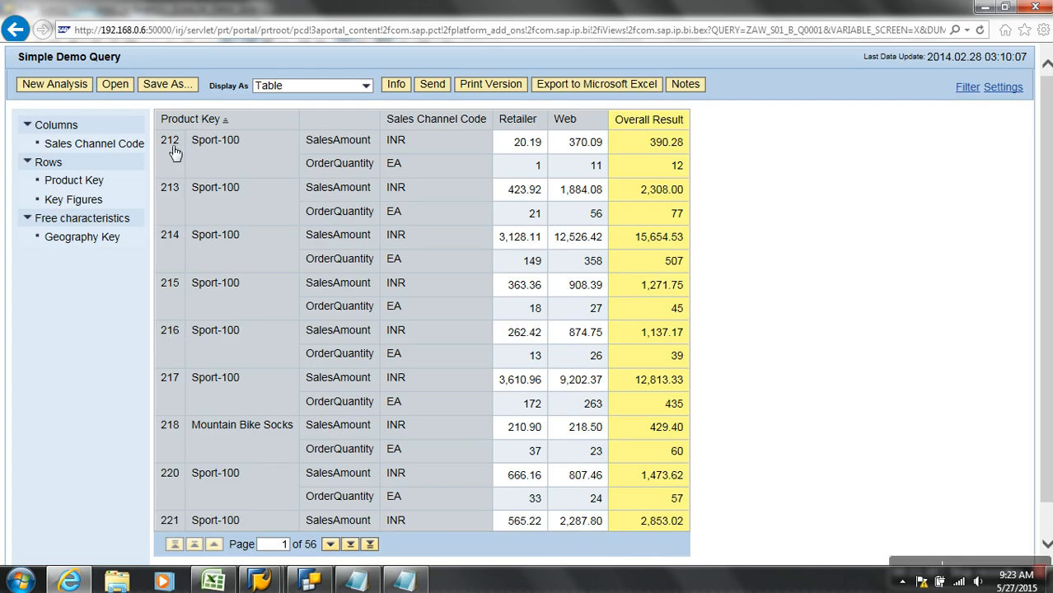
{"action": "left_click_drag", "start_coordinate": [175, 145], "coordinate": [136, 248]}
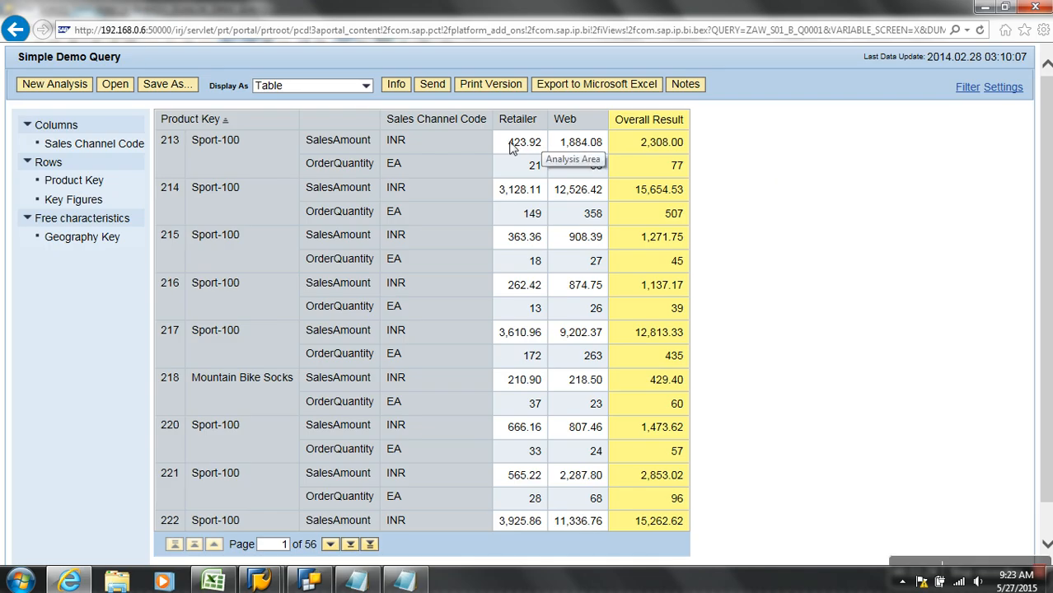
Switch to BEx Query Designer and remove Product Key and Geography Key from the default values.
{"action": "left_click", "coordinate": [309, 582]}
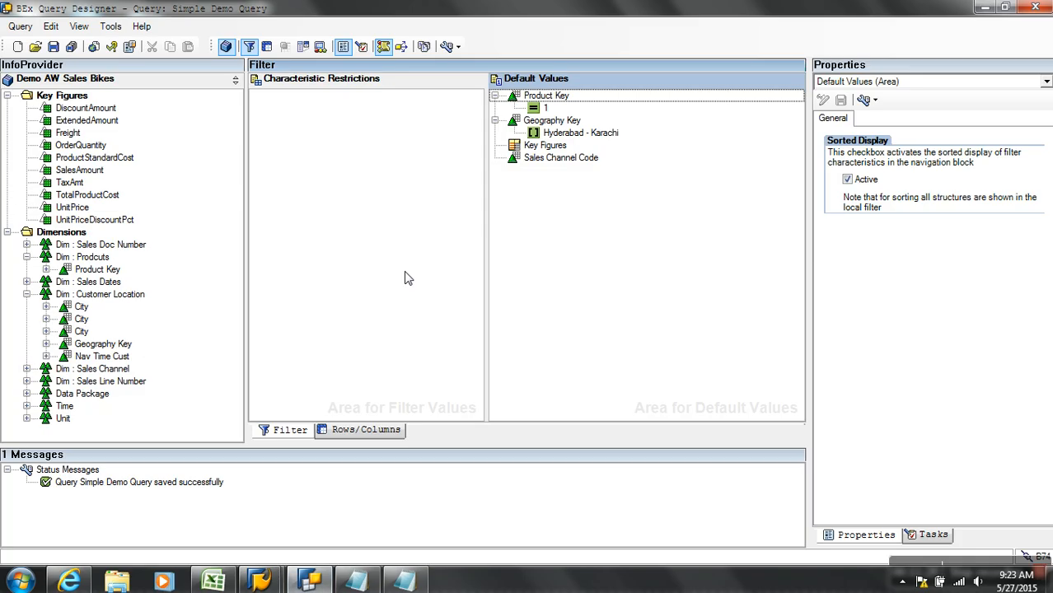
{"action": "left_click_drag", "start_coordinate": [536, 96], "coordinate": [197, 155]}
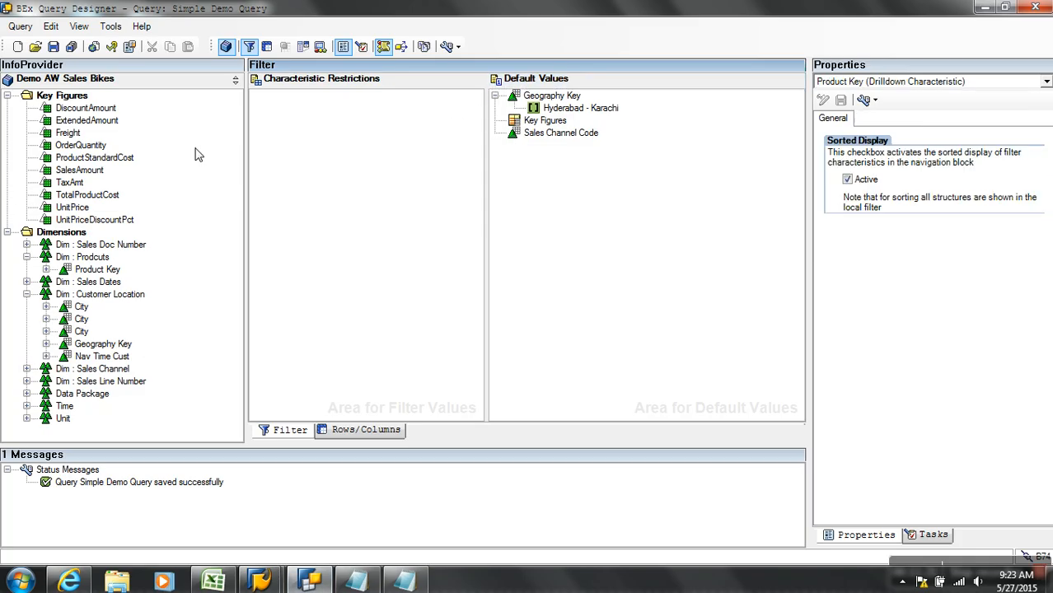
{"action": "left_click_drag", "start_coordinate": [548, 96], "coordinate": [198, 191]}
Move the Key Figures to the columns, replace Sales Channel Code with Geography Key in the rows, and save the query.
{"action": "left_click", "coordinate": [365, 430]}
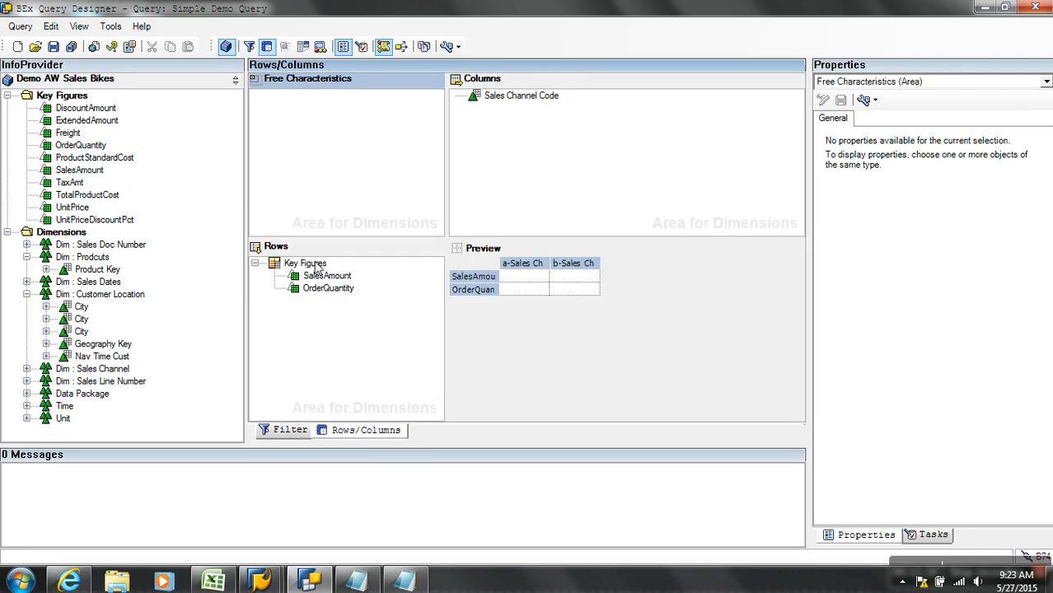
{"action": "left_click_drag", "start_coordinate": [316, 268], "coordinate": [333, 315]}
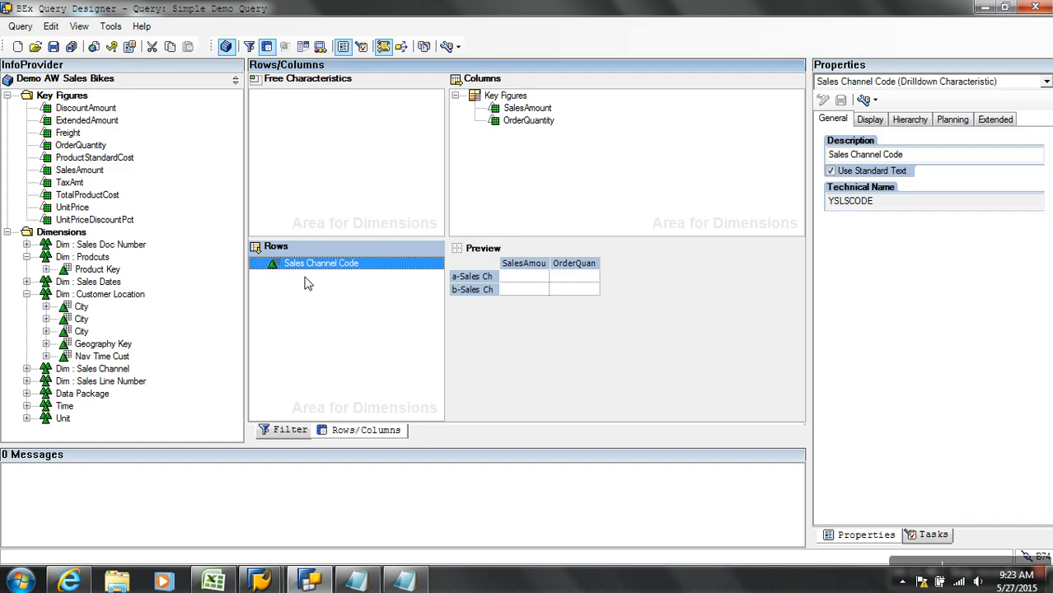
{"action": "left_click_drag", "start_coordinate": [313, 267], "coordinate": [211, 283]}
{"action": "left_click_drag", "start_coordinate": [106, 344], "coordinate": [338, 281]}
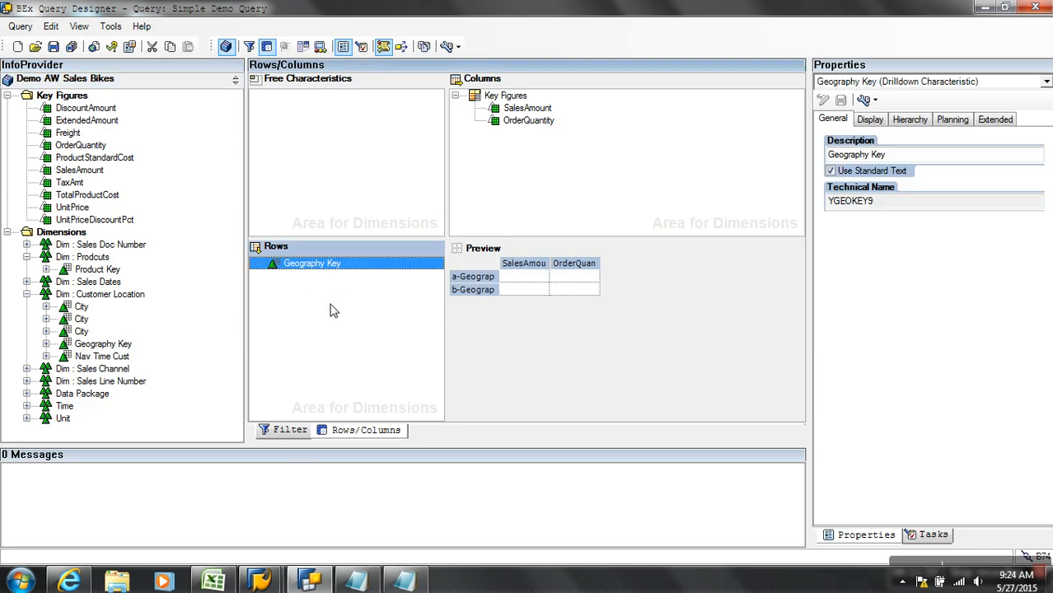
{"action": "left_click", "coordinate": [56, 47]}
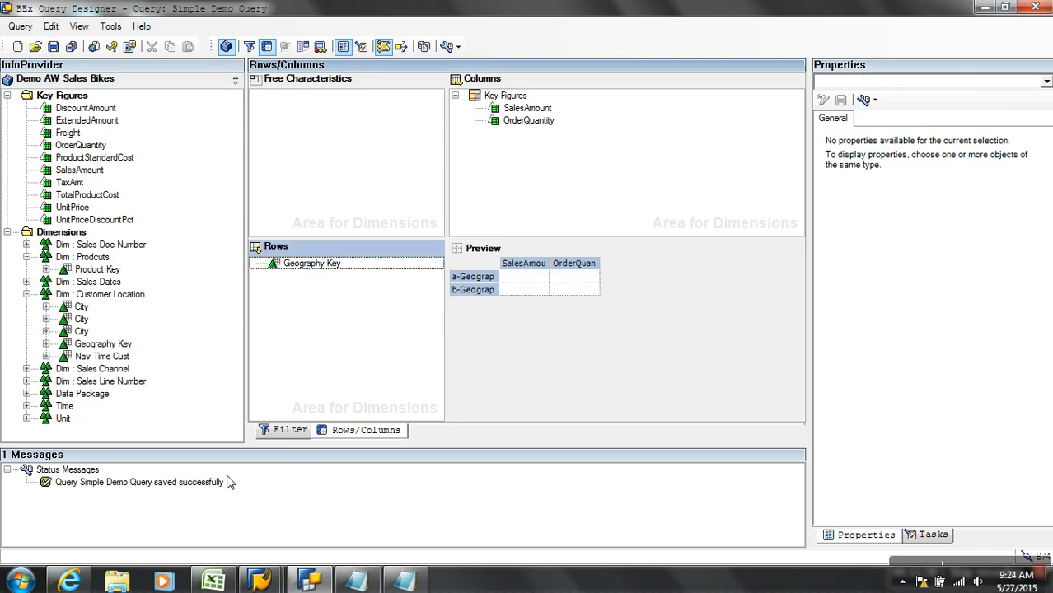
Switch to the browser and reload the Simple Demo Query report.
{"action": "left_click", "coordinate": [51, 583]}
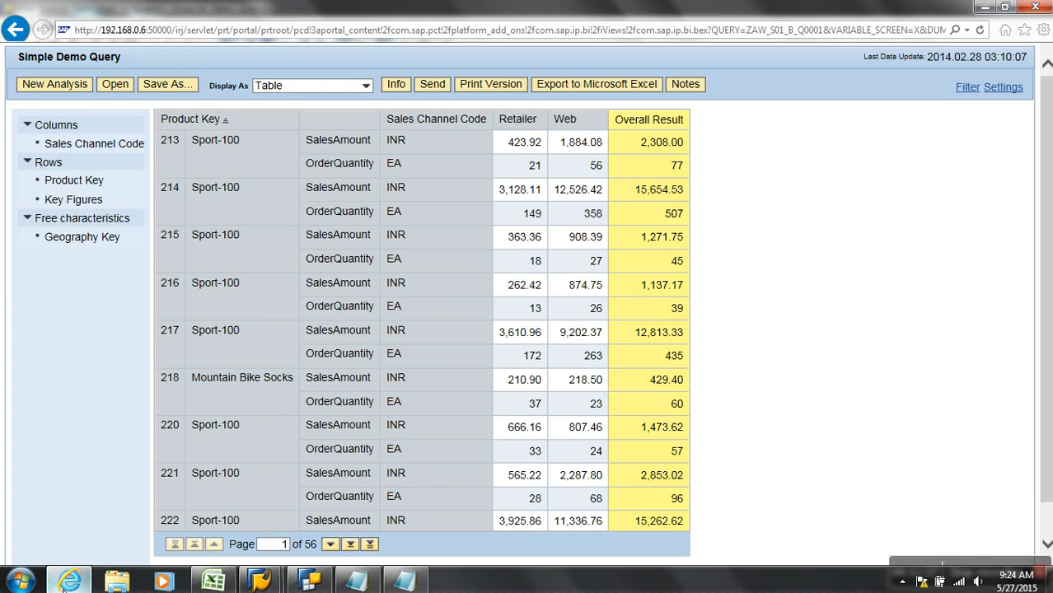
{"action": "left_click", "coordinate": [980, 29]}
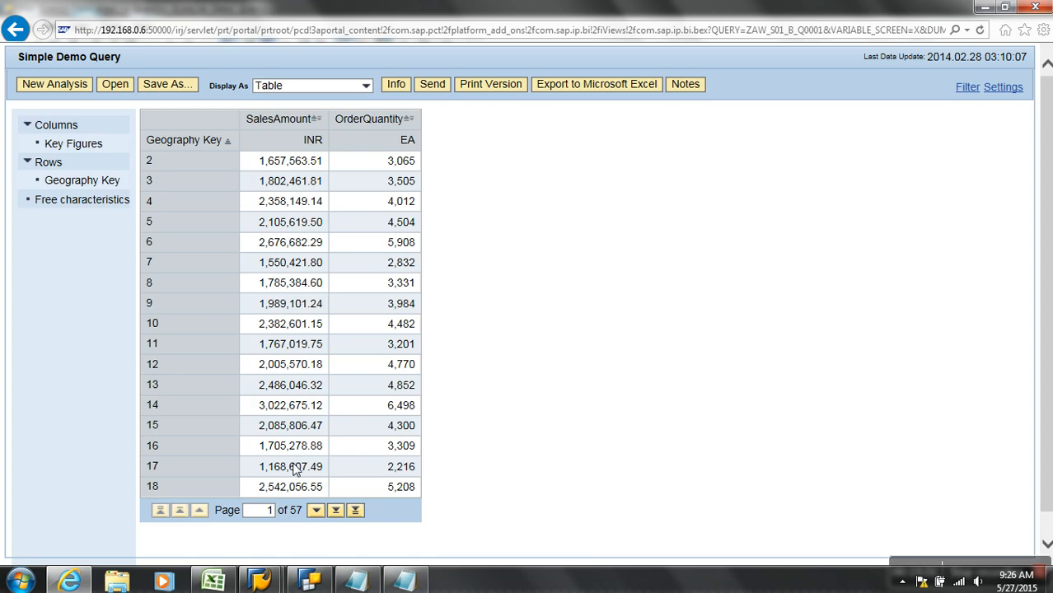
Open a blank Notepad document and write SELECT GEOKEY, SUM(AMOUNT) with FROM CUBE on the second line.
{"action": "left_click", "coordinate": [401, 582]}
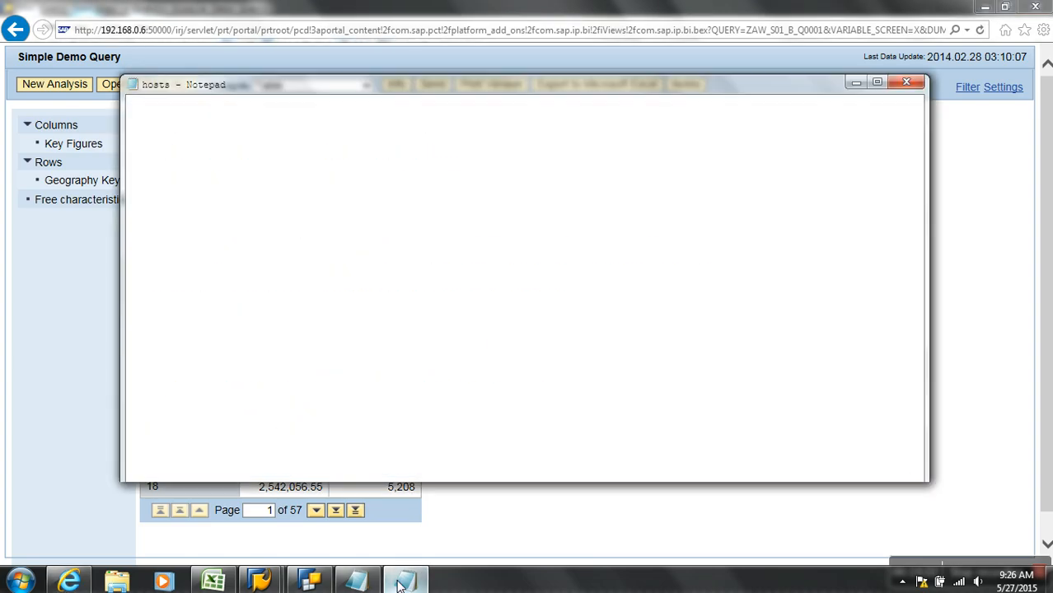
{"action": "left_click", "coordinate": [906, 82]}
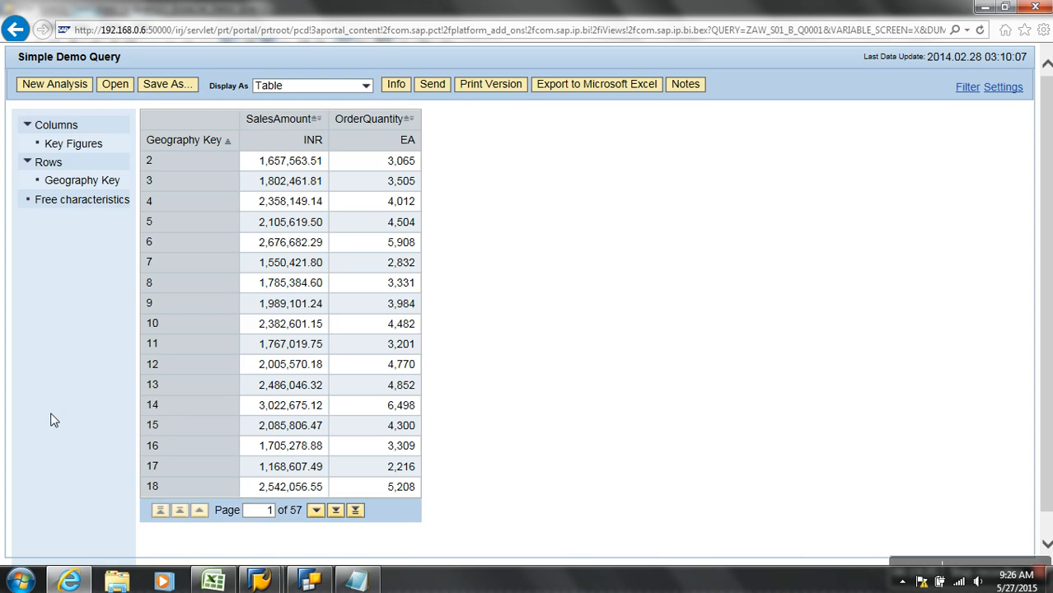
{"action": "left_click", "coordinate": [20, 581]}
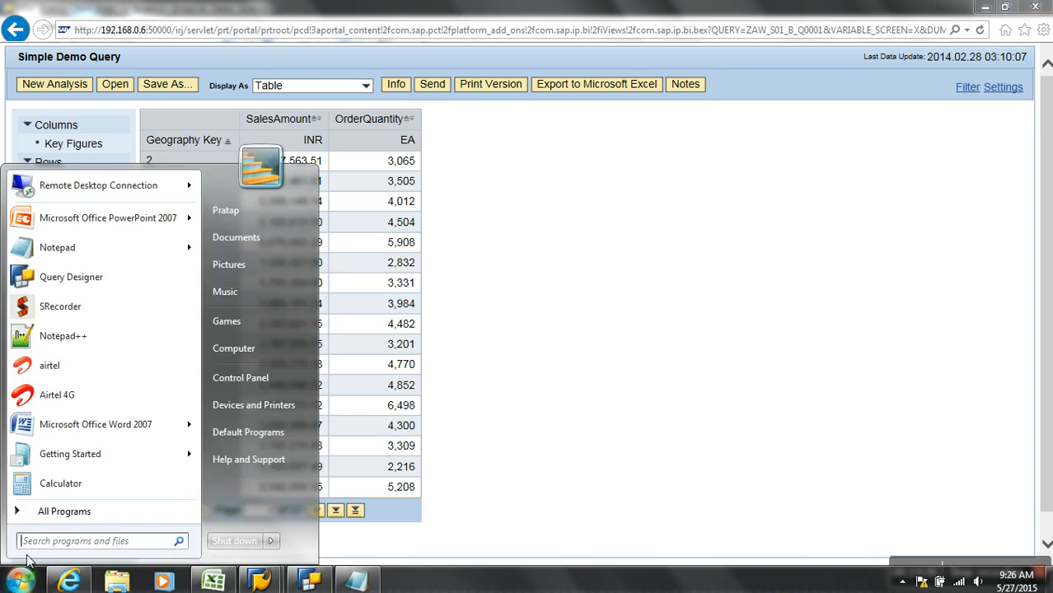
{"action": "left_click", "coordinate": [99, 245]}
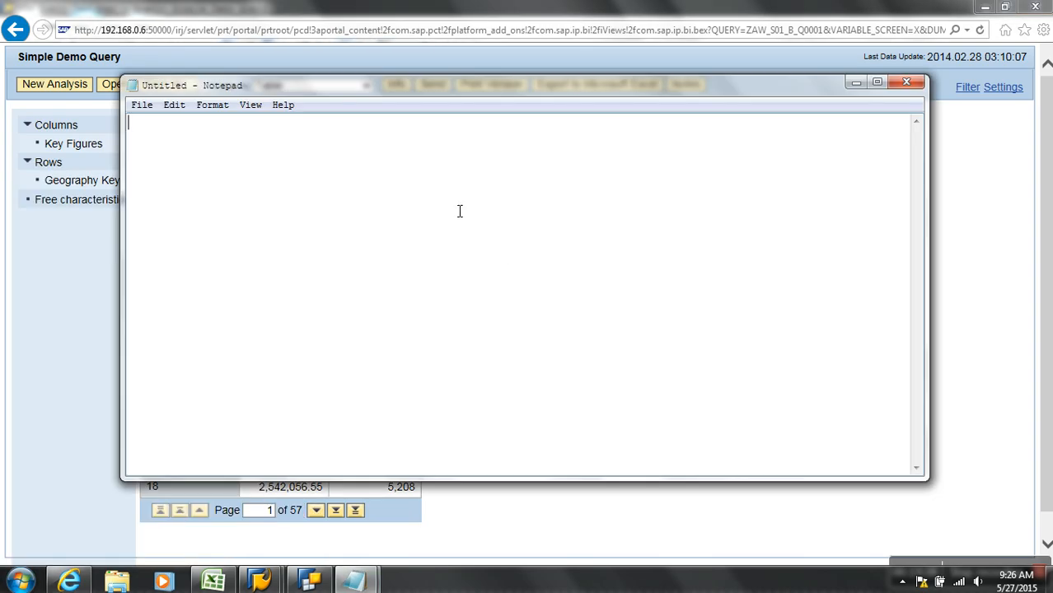
{"action": "type", "text": "SELECT "}
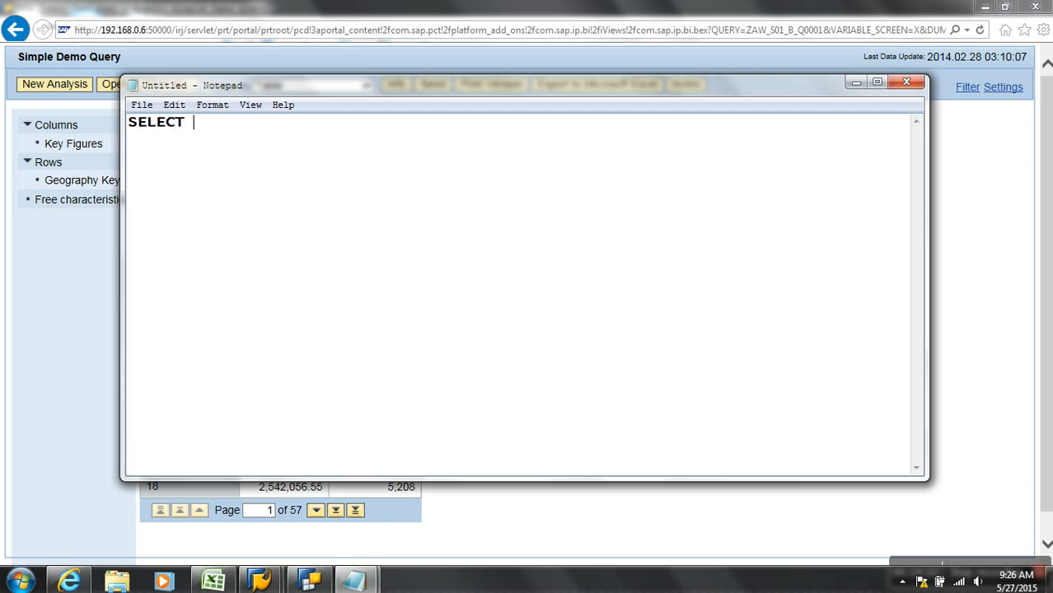
{"action": "type", "text": "GEOKETY"}
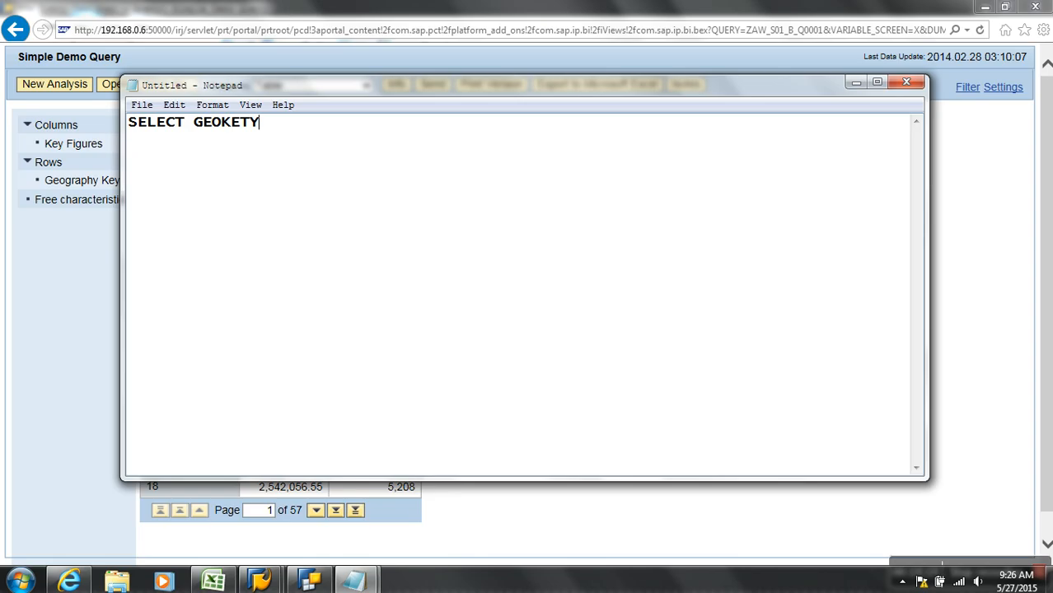
{"action": "key", "text": "BackSpace"}
{"action": "key", "text": "BackSpace"}
{"action": "type", "text": "Y, SUM(AMOUNT)"}
{"action": "key", "text": "Return"}
{"action": "type", "text": "FROM CUBE"}
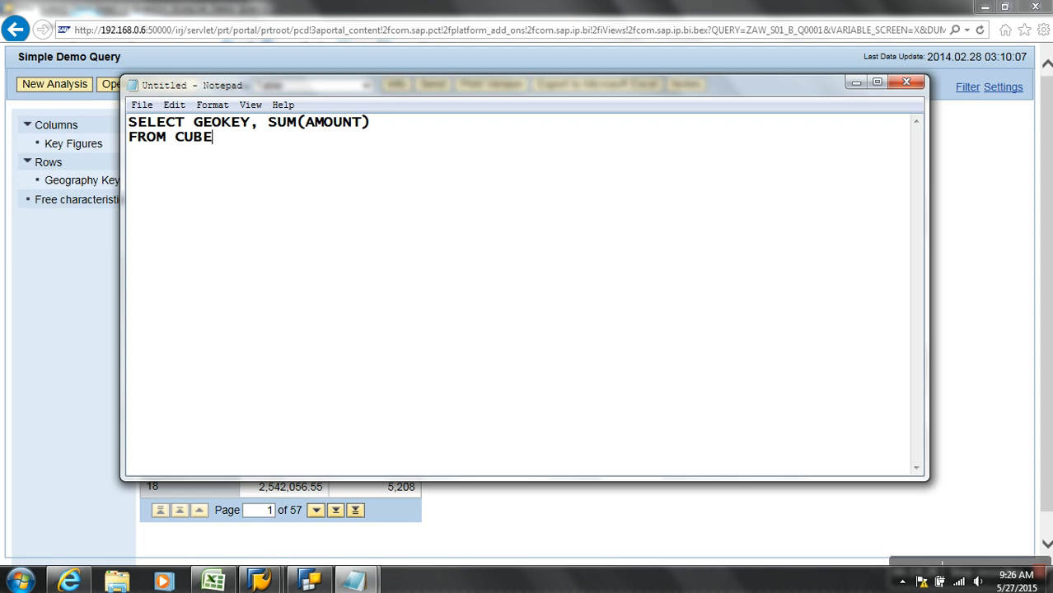
{"action": "type", "text": "."}
{"action": "key", "text": "BackSpace"}
{"action": "key", "text": "Return"}
Highlight GEOKEY in the SELECT line and add the condition WHERE GEOKEY = 2 below FROM CUBE.
{"action": "left_click_drag", "start_coordinate": [203, 122], "coordinate": [247, 122]}
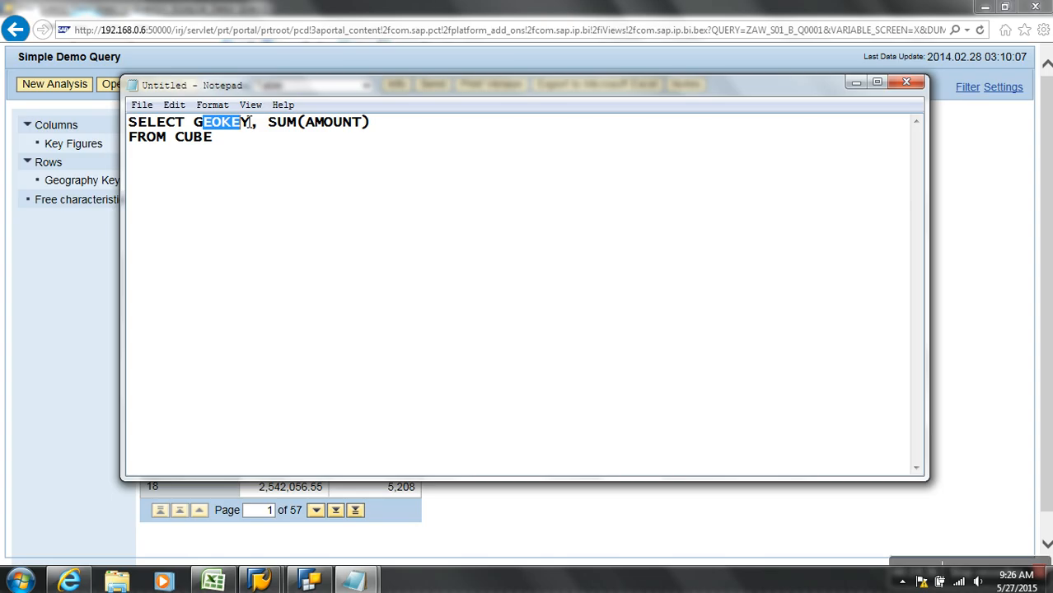
{"action": "left_click", "coordinate": [251, 158]}
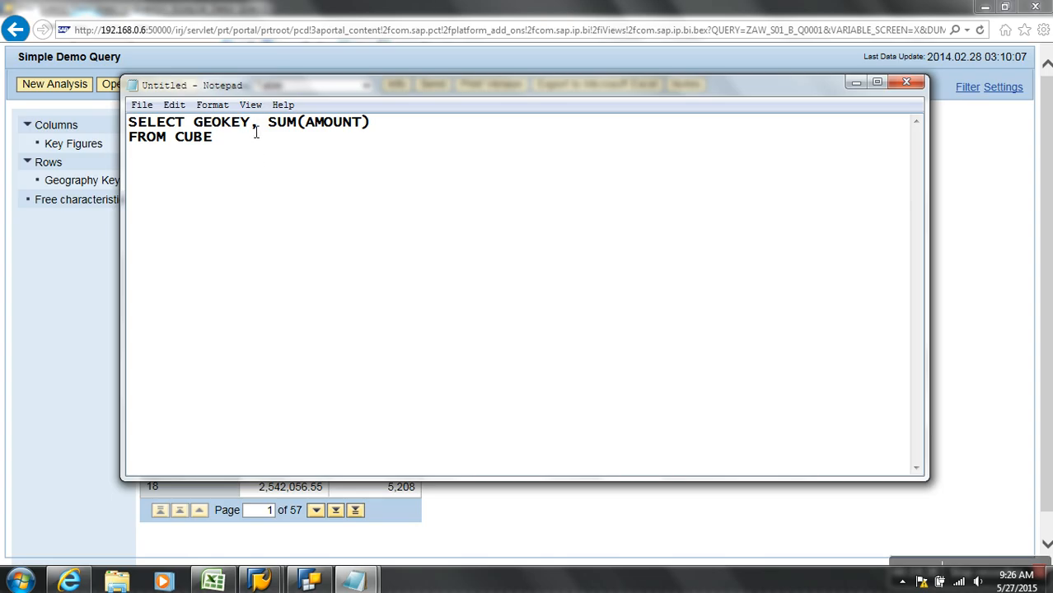
{"action": "left_click_drag", "start_coordinate": [251, 123], "coordinate": [197, 122]}
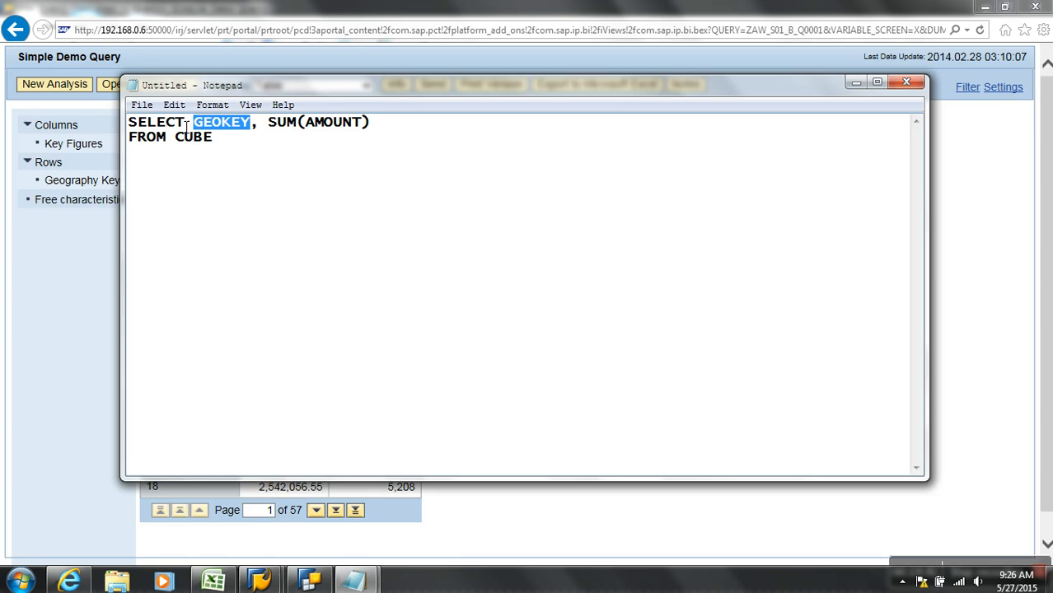
{"action": "left_click", "coordinate": [222, 163]}
{"action": "type", "text": "WHER"}
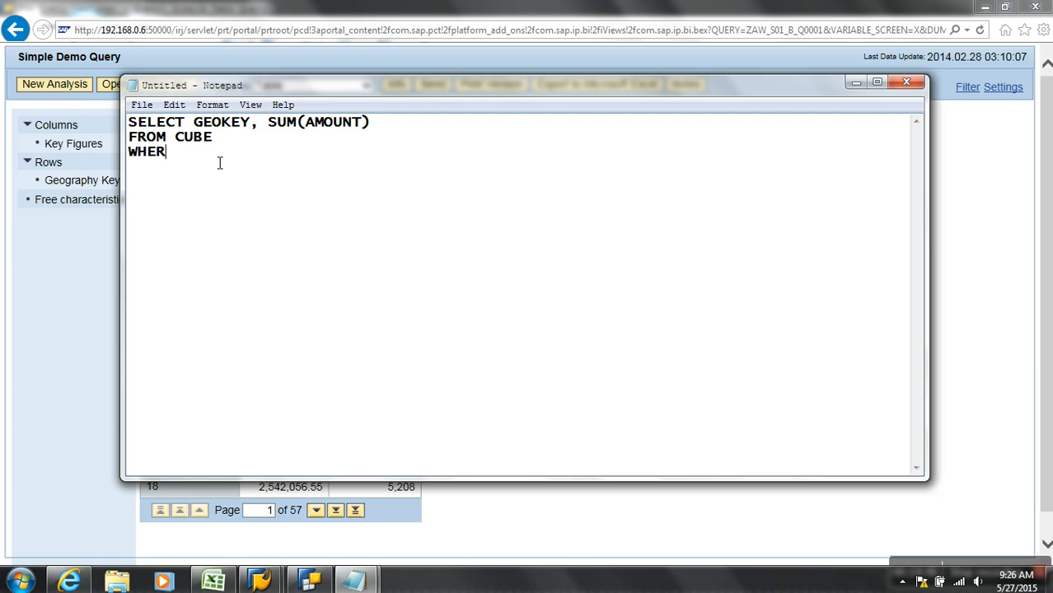
{"action": "type", "text": "E GEOKEYU"}
{"action": "key", "text": "BackSpace"}
{"action": "type", "text": "= 2"}
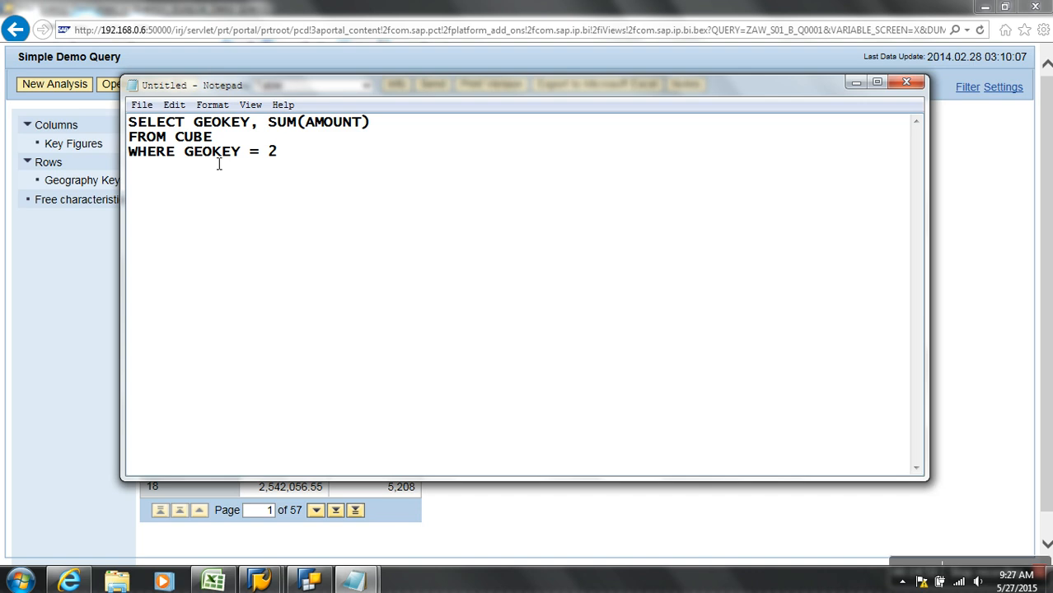
Change the WHERE condition to GEOKEY > 2 and start a new line below it.
{"action": "key", "text": "BackSpace"}
{"action": "key", "text": "BackSpace"}
{"action": "key", "text": "BackSpace"}
{"action": "type", "text": "> 2"}
{"action": "key", "text": "Return"}
Copy SUM(AMOUNT) into a new last line reading HAVING SUM(AMOUNT) < 1000 and highlight that line.
{"action": "left_click_drag", "start_coordinate": [268, 124], "coordinate": [379, 132]}
{"action": "key", "text": "ctrl+c"}
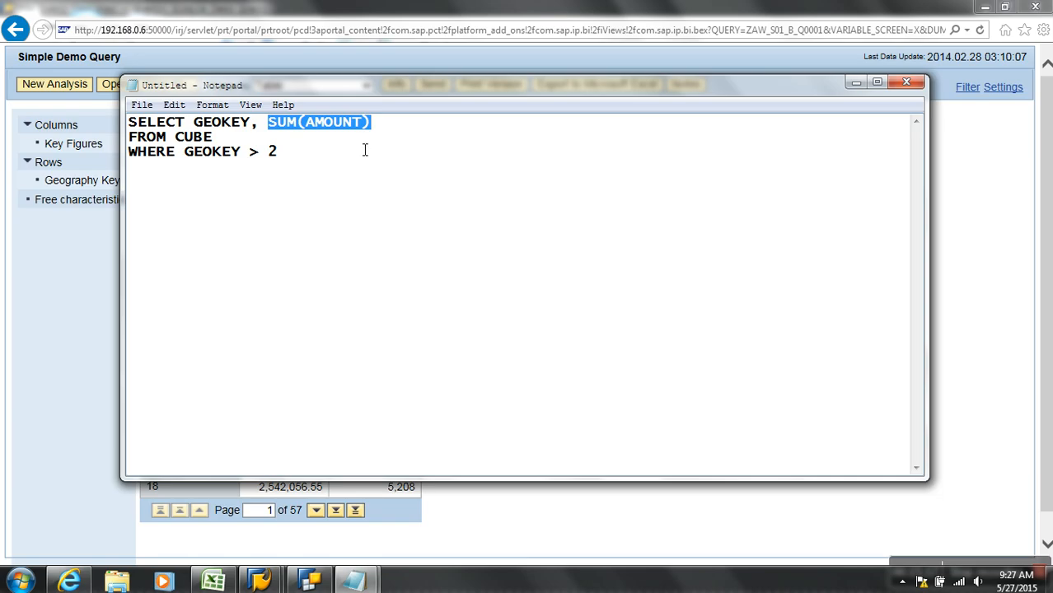
{"action": "left_click", "coordinate": [320, 172]}
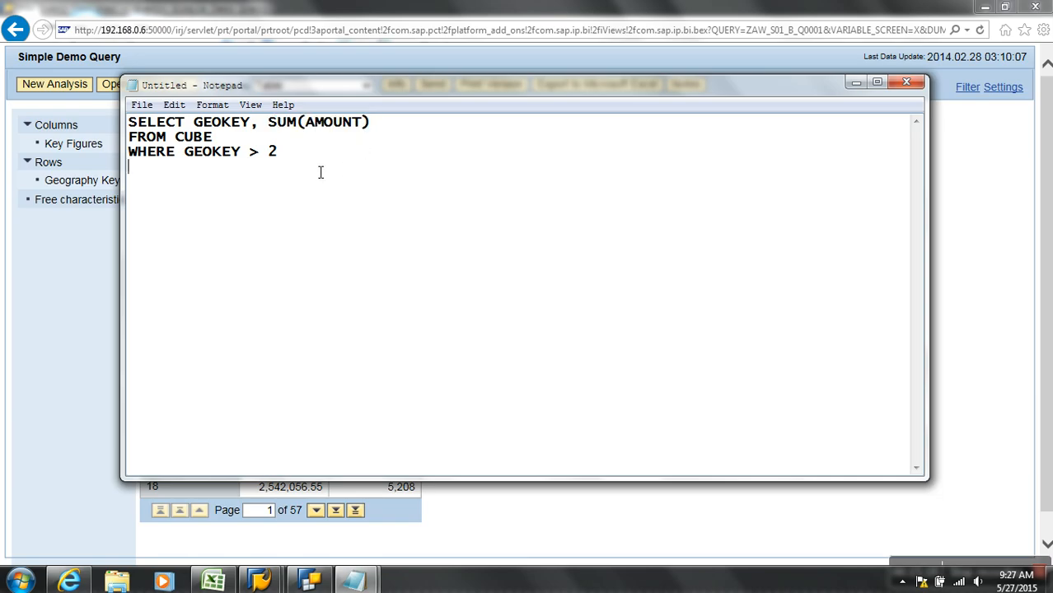
{"action": "type", "text": "HAVING"}
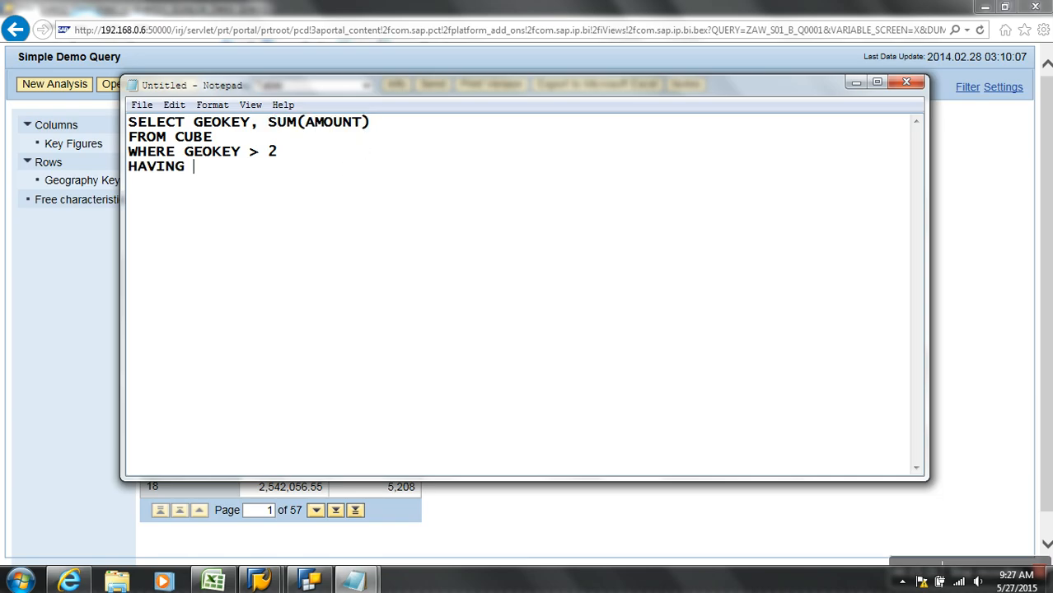
{"action": "key", "text": "ctrl+v"}
{"action": "type", "text": "< 1000"}
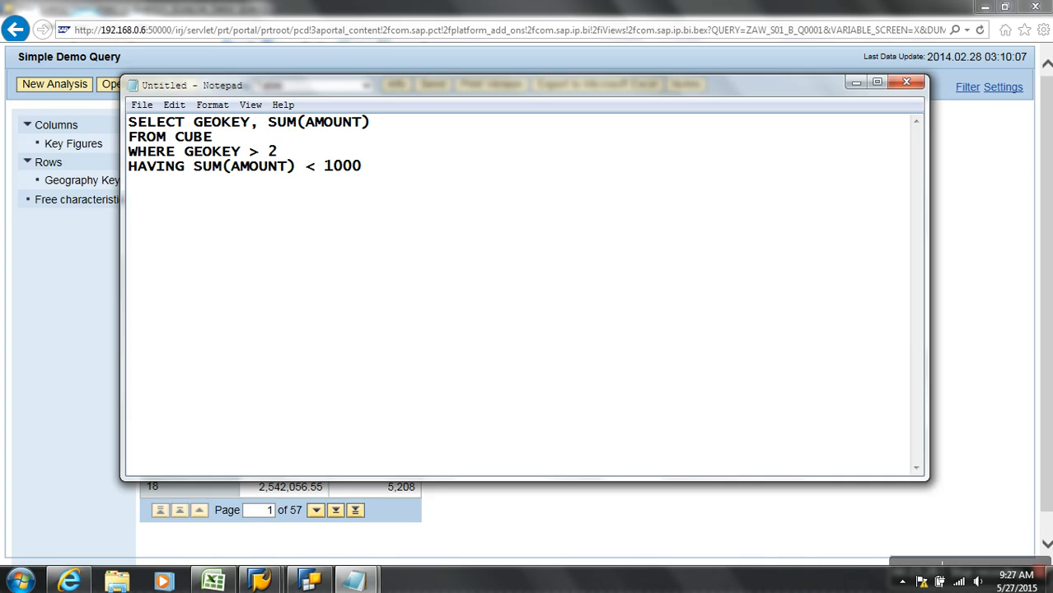
{"action": "left_click_drag", "start_coordinate": [378, 173], "coordinate": [115, 188]}
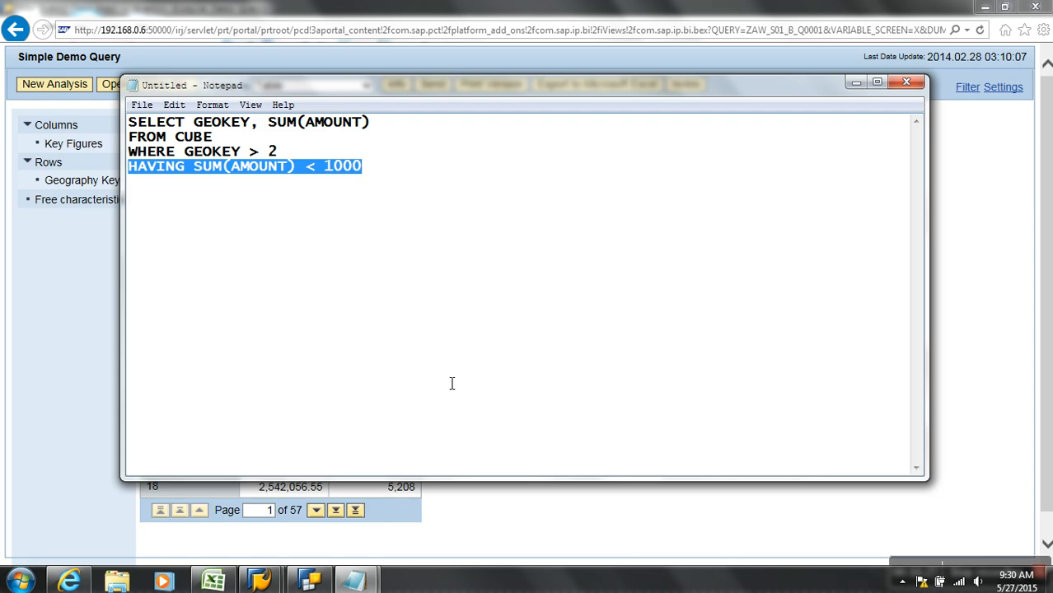
Switch to BEx Query Designer, show the query's filter definition and save the query.
{"action": "left_click", "coordinate": [311, 581]}
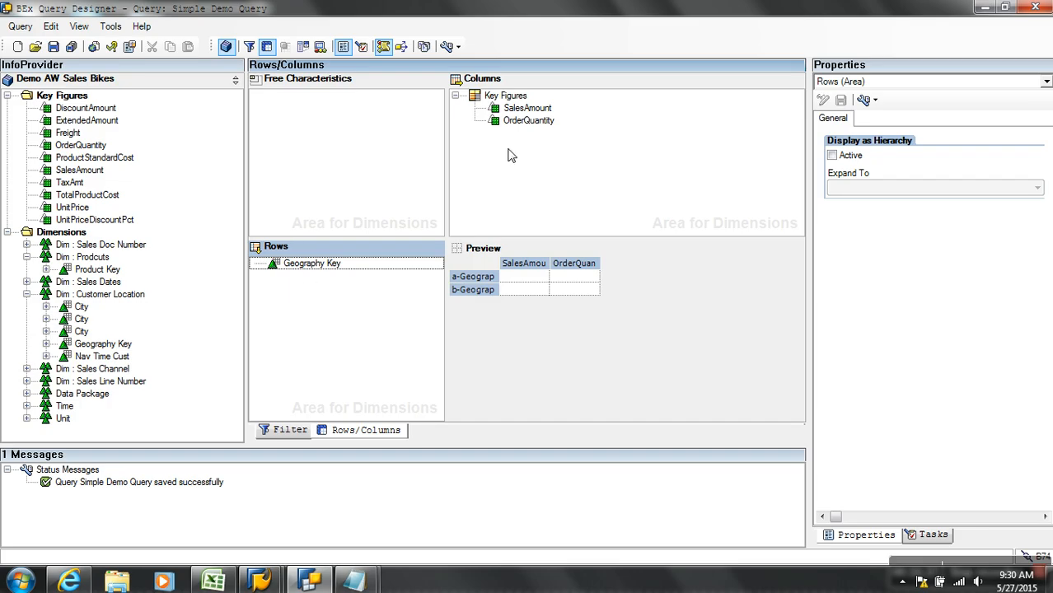
{"action": "left_click", "coordinate": [290, 430]}
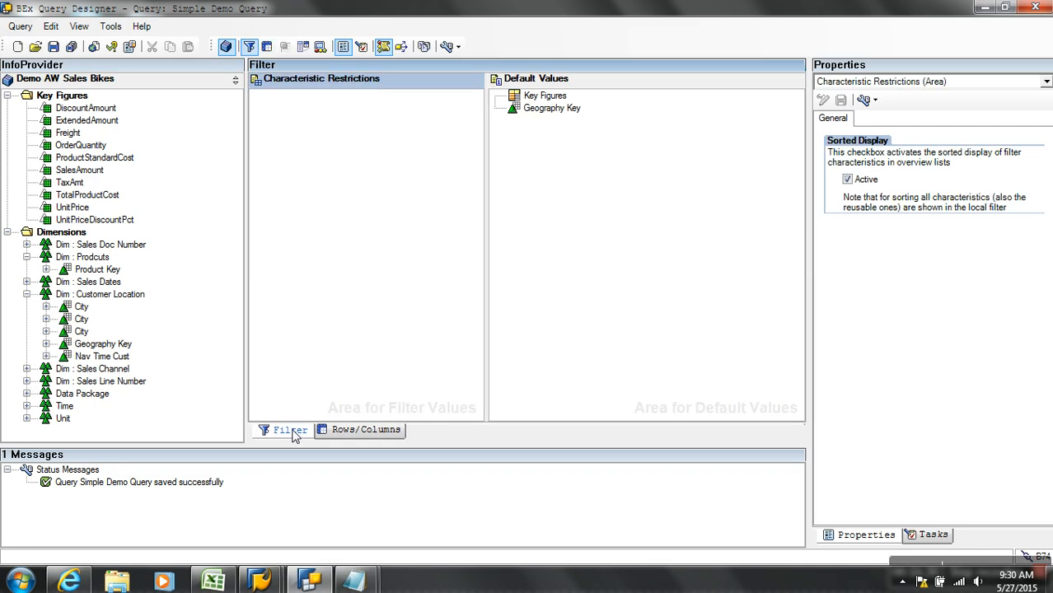
{"action": "left_click", "coordinate": [52, 46]}
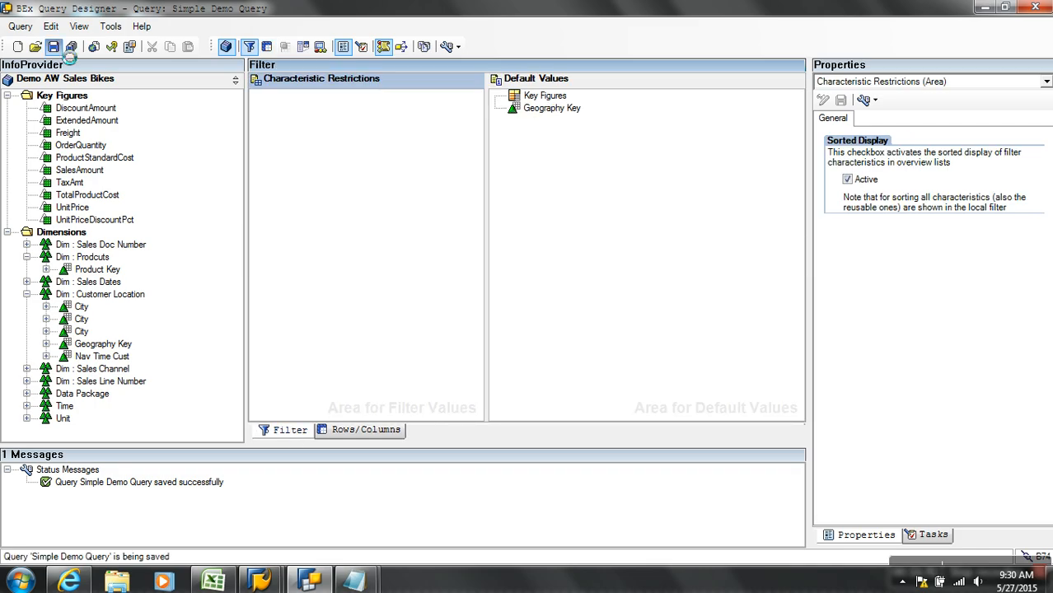
Switch to SAP Easy Access and open the Query Monitor with transaction RSRT.
{"action": "mouse_move", "coordinate": [260, 581]}
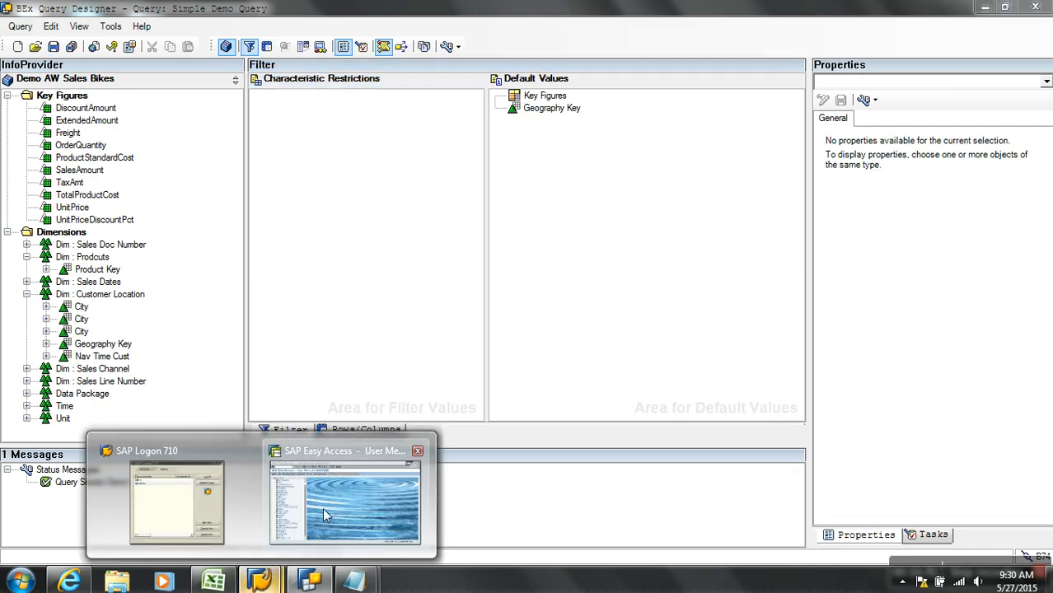
{"action": "left_click", "coordinate": [319, 510]}
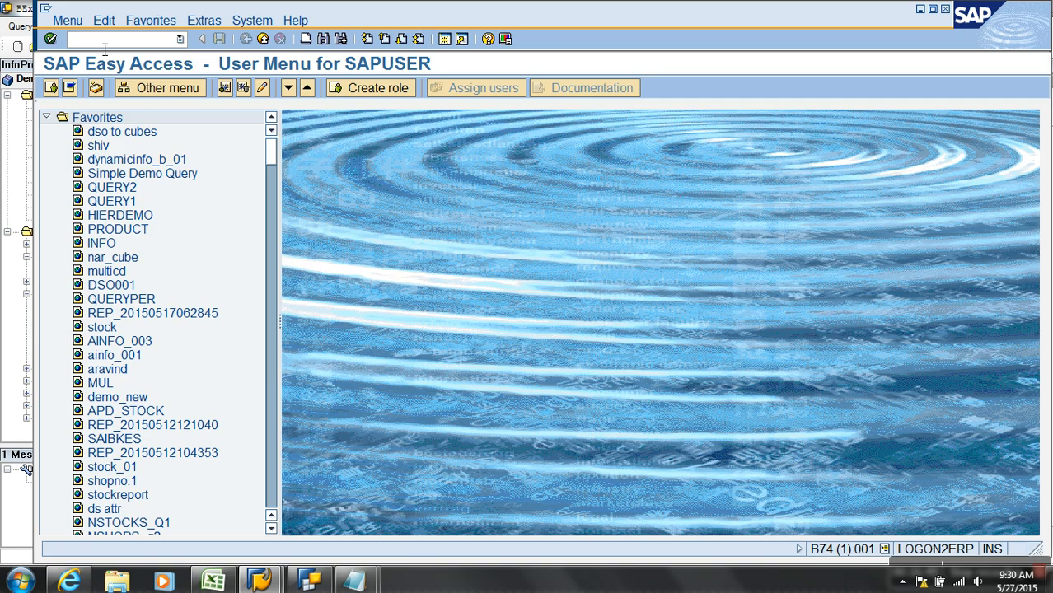
{"action": "type", "text": "RSRT"}
{"action": "key", "text": "Return"}
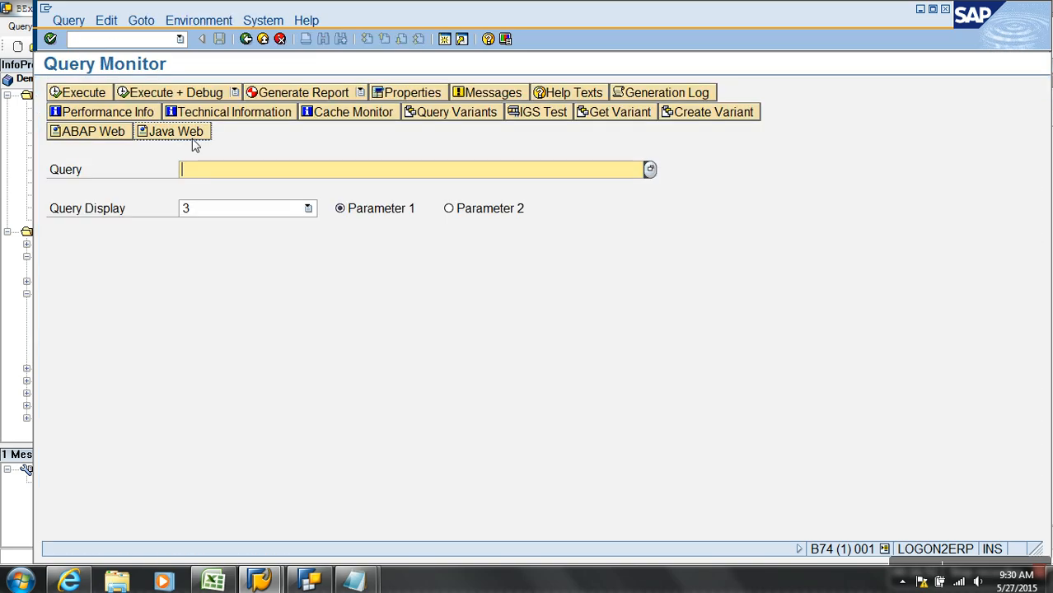
Choose query ZAW_S01/ZAW_S01_B_Q0001 in the Query Monitor and set its query display to HTML.
{"action": "type", "text": "Z"}
{"action": "left_click", "coordinate": [346, 199]}
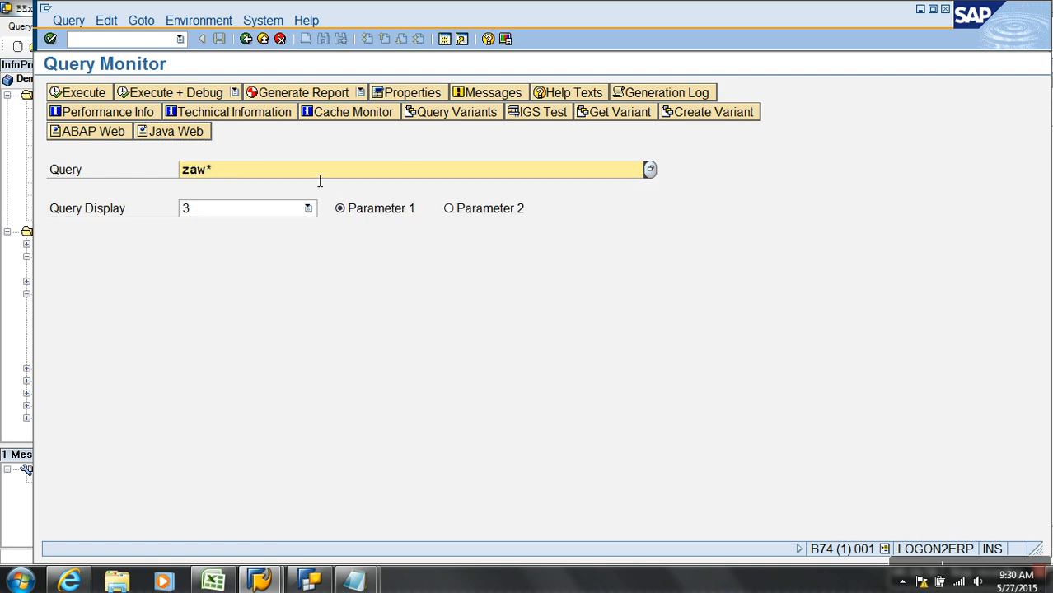
{"action": "key", "text": "BackSpace"}
{"action": "key", "text": "BackSpace"}
{"action": "key", "text": "BackSpace"}
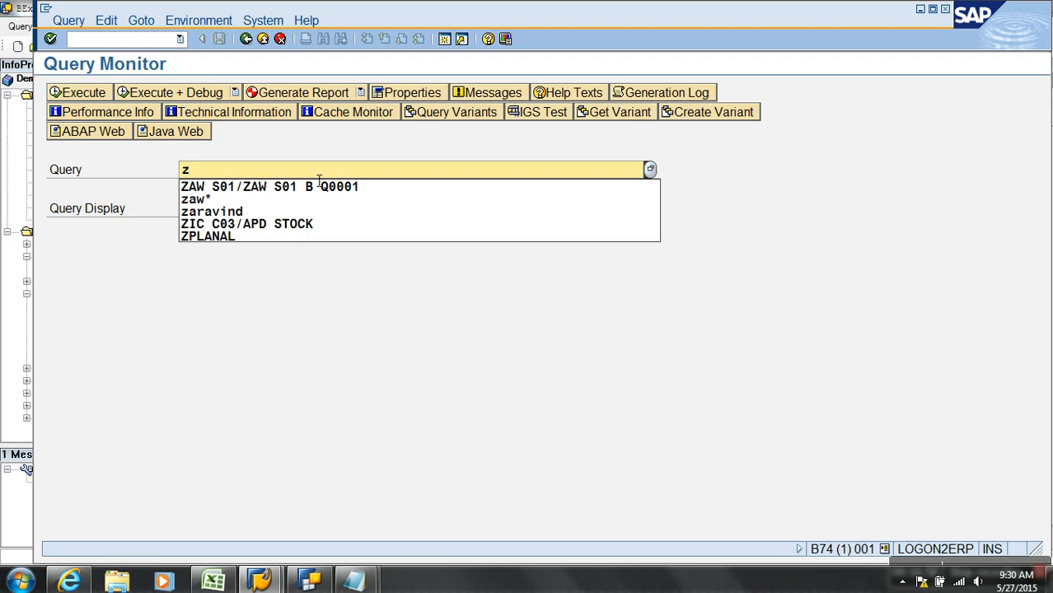
{"action": "left_click", "coordinate": [314, 188]}
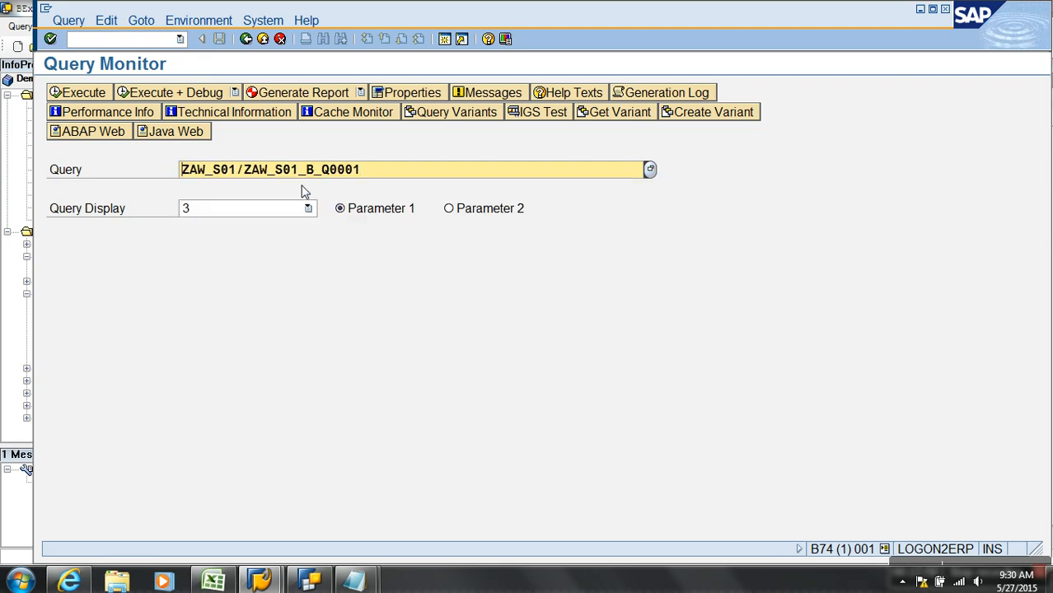
{"action": "left_click", "coordinate": [280, 211]}
{"action": "left_click", "coordinate": [227, 249]}
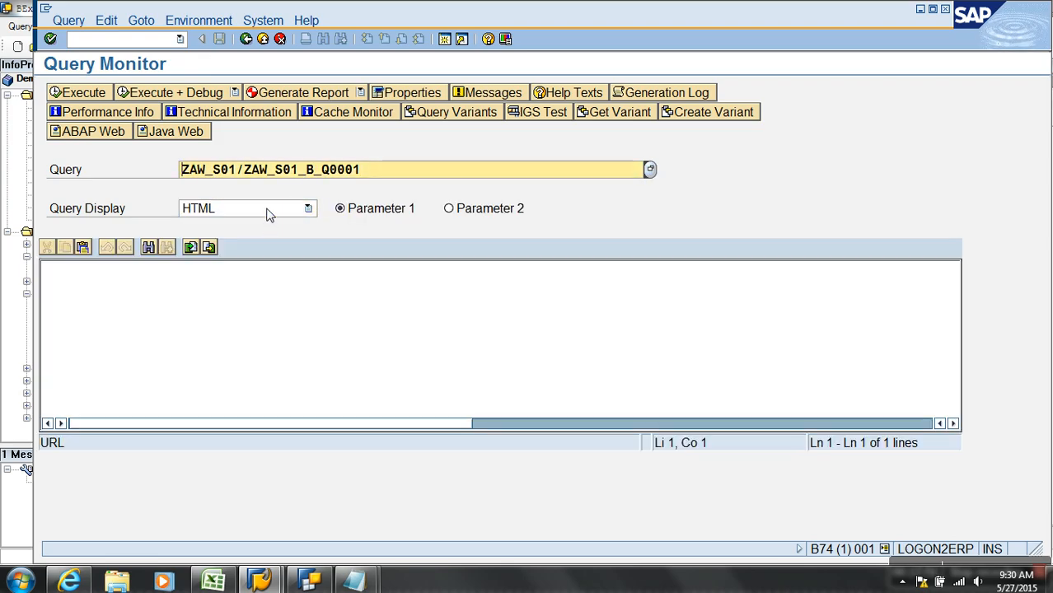
Execute the query in debug mode with the Display SQL/BWA/SAP HANA Query option enabled.
{"action": "left_click", "coordinate": [208, 93]}
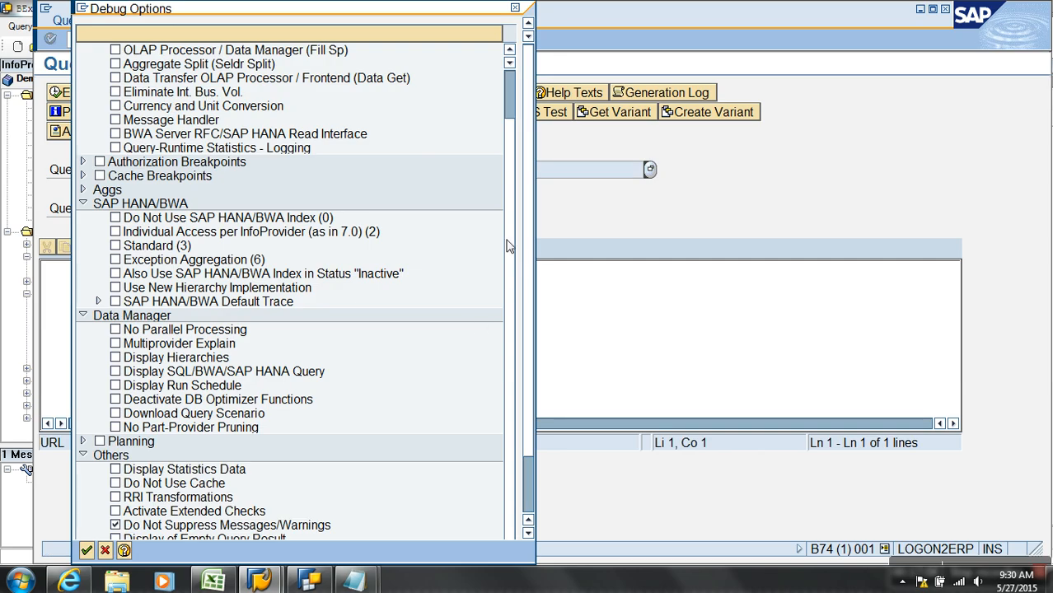
{"action": "scroll", "coordinate": [519, 165], "scroll_direction": "down", "scroll_amount": 3}
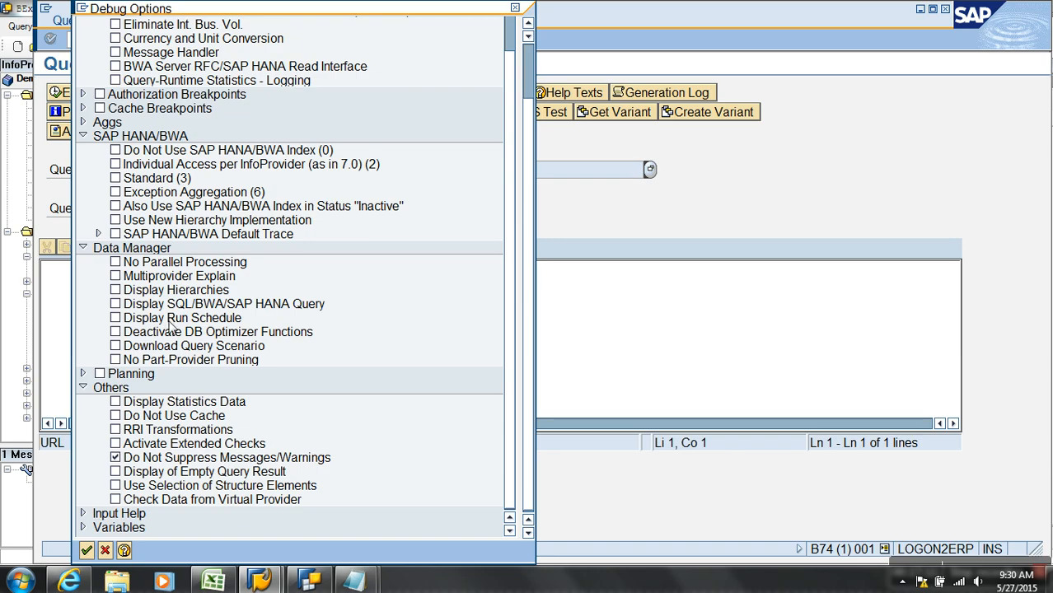
{"action": "left_click", "coordinate": [116, 304]}
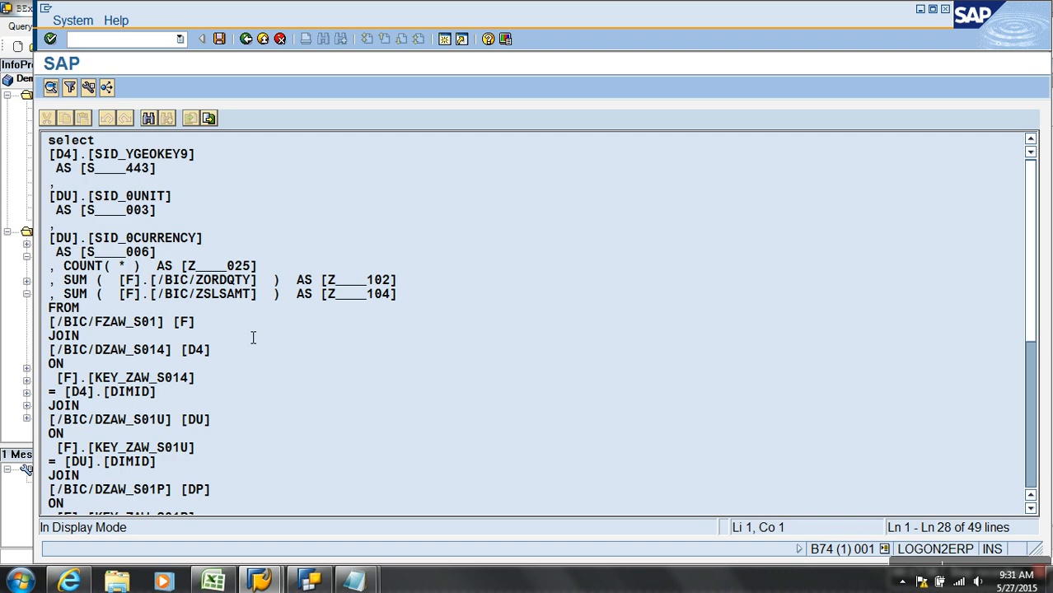
Examine the generated SQL statement: selected fields, summed key figures, joined tables, and the WHERE, GROUP BY and ORDER BY clauses.
{"action": "left_click", "coordinate": [96, 157]}
{"action": "left_click_drag", "start_coordinate": [122, 158], "coordinate": [215, 157]}
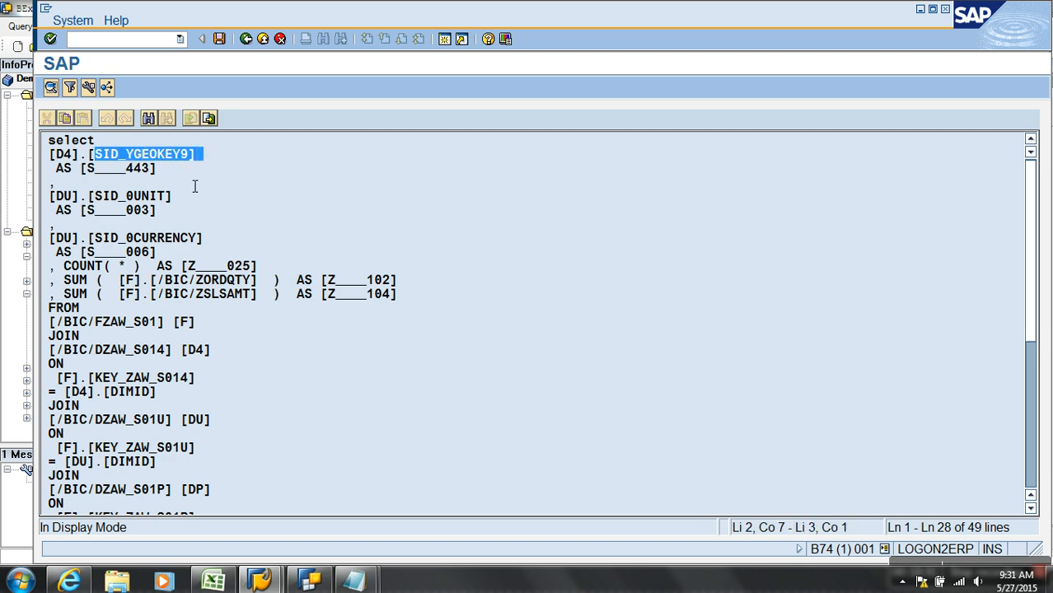
{"action": "left_click_drag", "start_coordinate": [133, 197], "coordinate": [127, 197]}
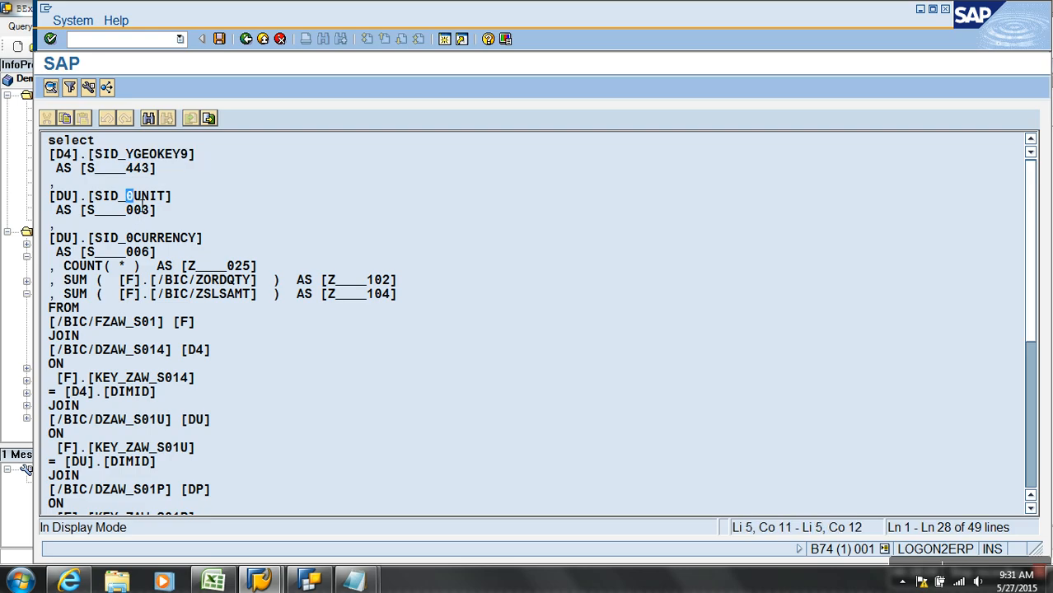
{"action": "left_click_drag", "start_coordinate": [143, 239], "coordinate": [268, 270]}
{"action": "left_click_drag", "start_coordinate": [65, 281], "coordinate": [259, 285]}
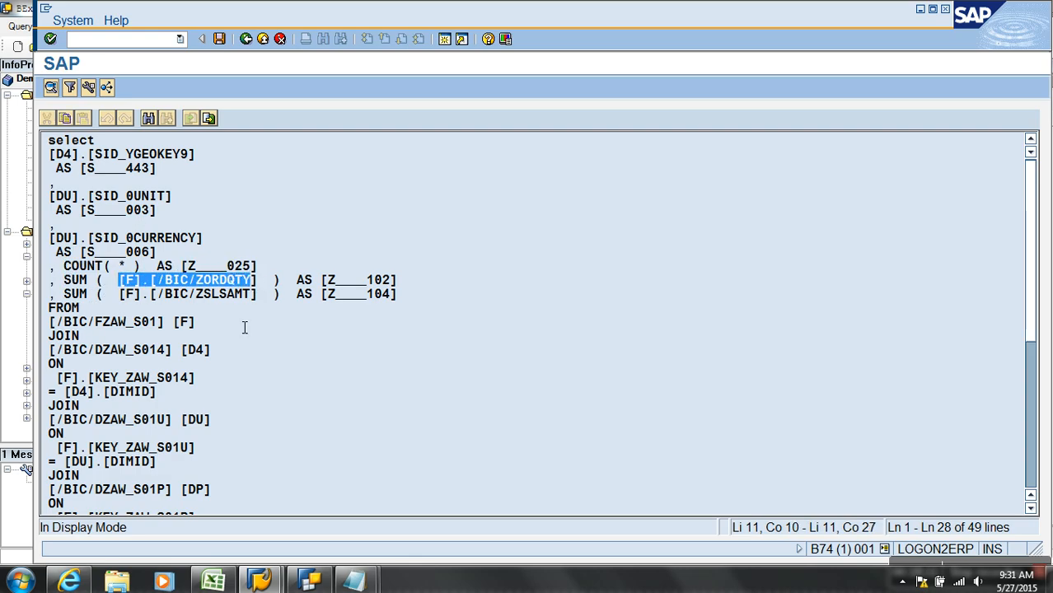
{"action": "left_click_drag", "start_coordinate": [126, 295], "coordinate": [251, 296]}
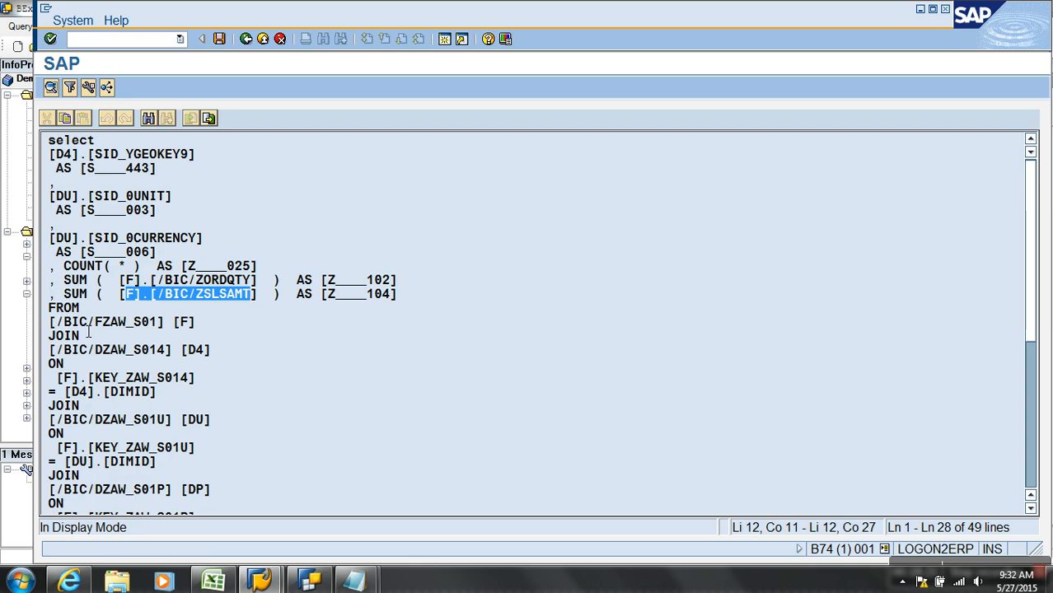
{"action": "left_click_drag", "start_coordinate": [73, 322], "coordinate": [171, 404]}
{"action": "scroll", "coordinate": [170, 412], "scroll_direction": "down", "scroll_amount": 5}
{"action": "scroll", "coordinate": [170, 412], "scroll_direction": "down", "scroll_amount": 2}
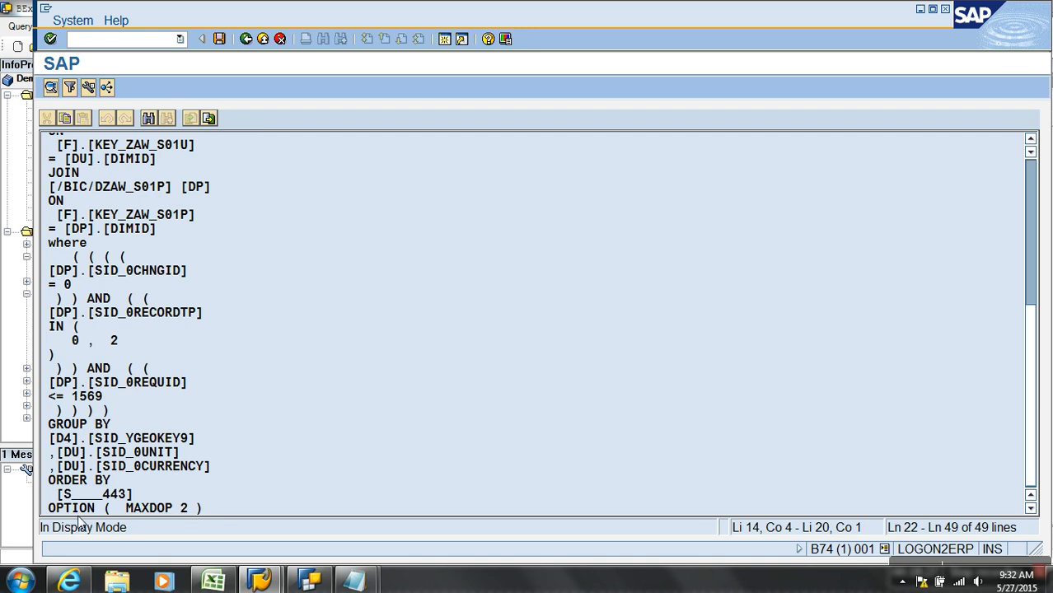
{"action": "left_click_drag", "start_coordinate": [71, 440], "coordinate": [63, 423]}
{"action": "left_click_drag", "start_coordinate": [135, 471], "coordinate": [221, 501]}
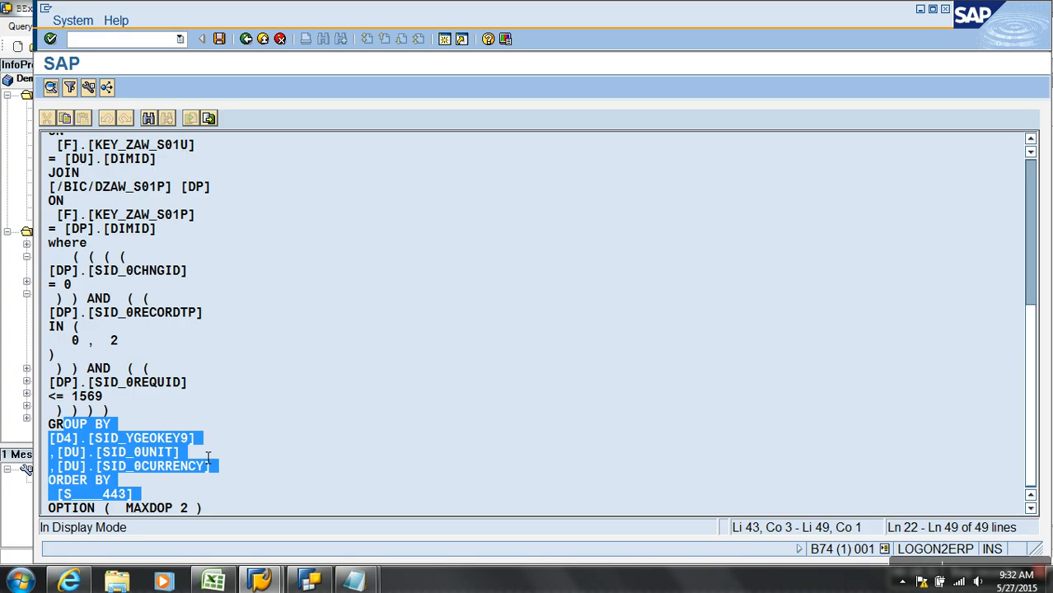
Switch to BEx Query Designer and add Sales Channel Code from the Sales Channel dimension to the query's Default Values.
{"action": "left_click", "coordinate": [311, 581]}
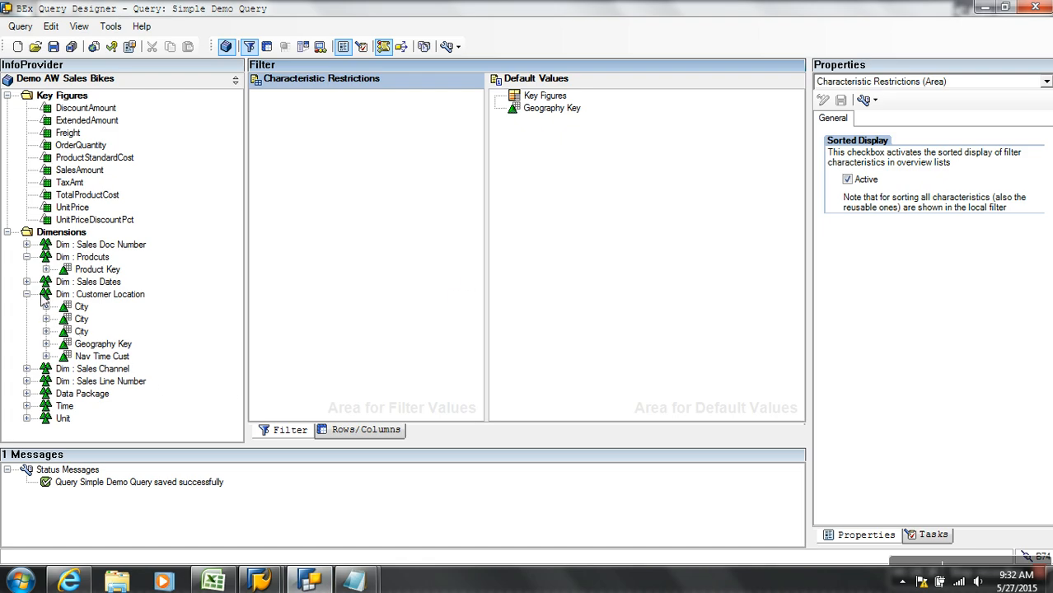
{"action": "left_click", "coordinate": [26, 368]}
{"action": "left_click_drag", "start_coordinate": [56, 381], "coordinate": [567, 132]}
Restrict the Sales Channel Code default value to Web and save the query.
{"action": "right_click", "coordinate": [565, 97]}
{"action": "left_click", "coordinate": [593, 105]}
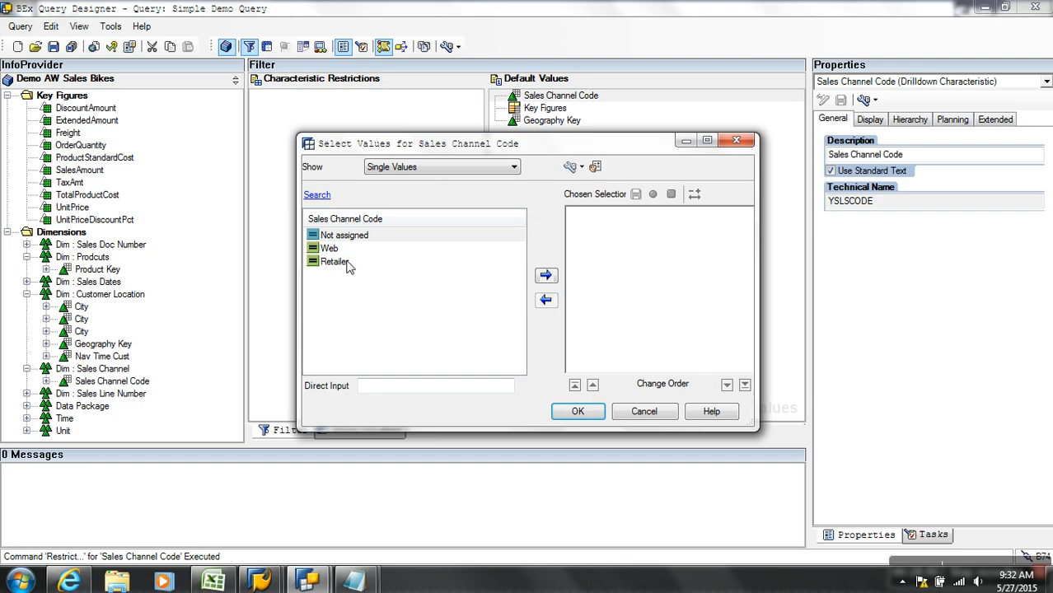
{"action": "left_click", "coordinate": [345, 251]}
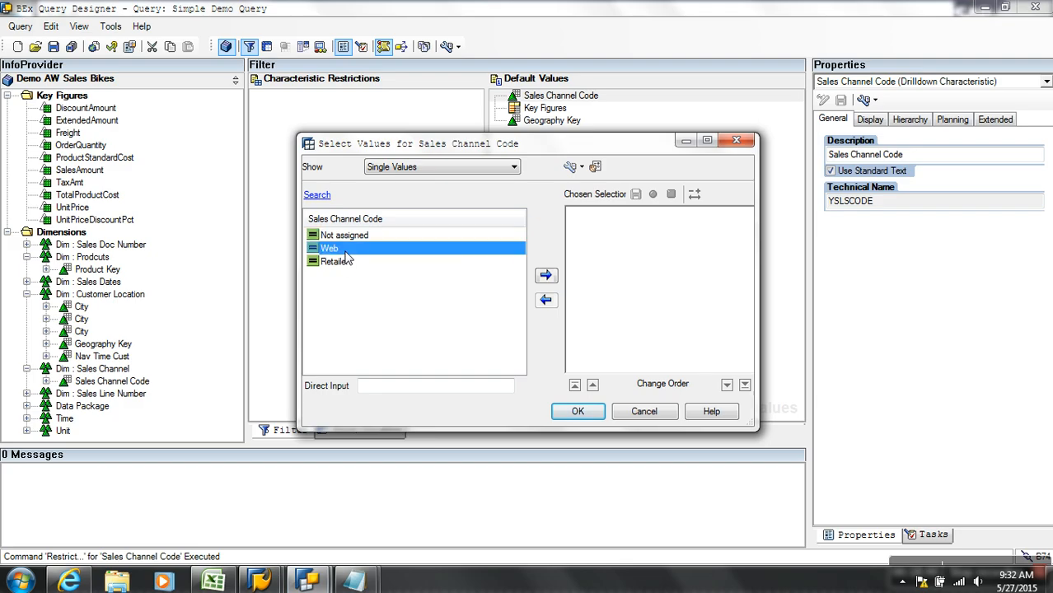
{"action": "left_click", "coordinate": [546, 276]}
{"action": "left_click", "coordinate": [577, 412]}
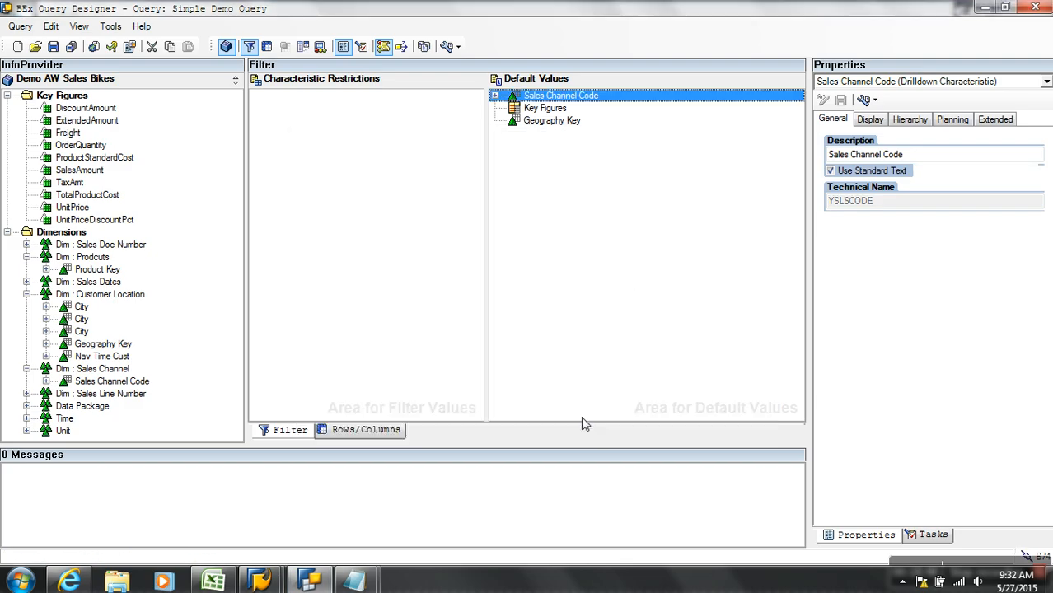
{"action": "left_click", "coordinate": [52, 46]}
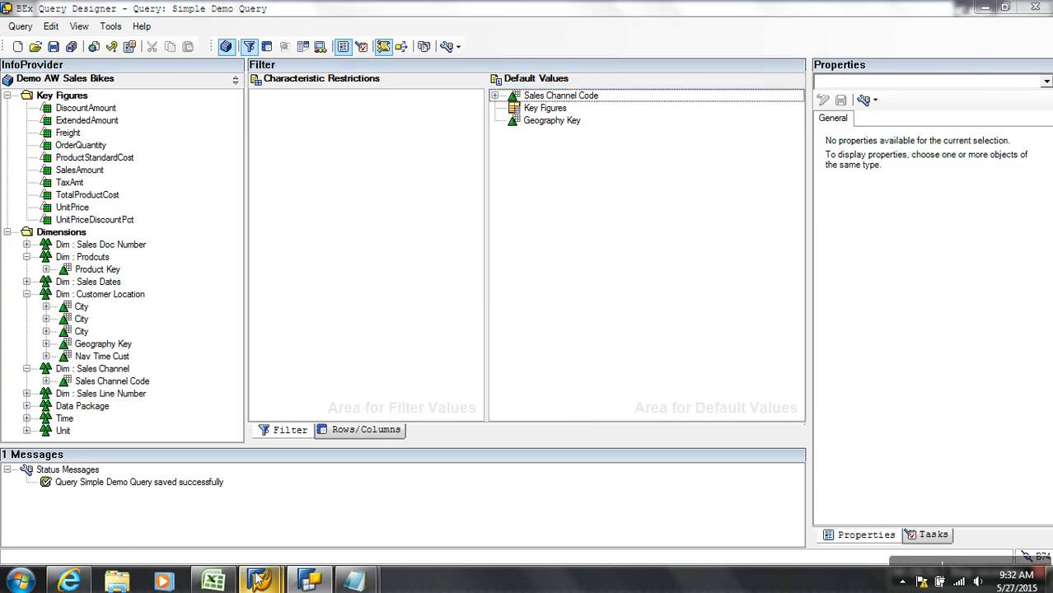
Switch to the SAP session showing the SQL, stop its transaction and reopen the Query Monitor with RSRT.
{"action": "mouse_move", "coordinate": [259, 580]}
{"action": "left_click", "coordinate": [303, 529]}
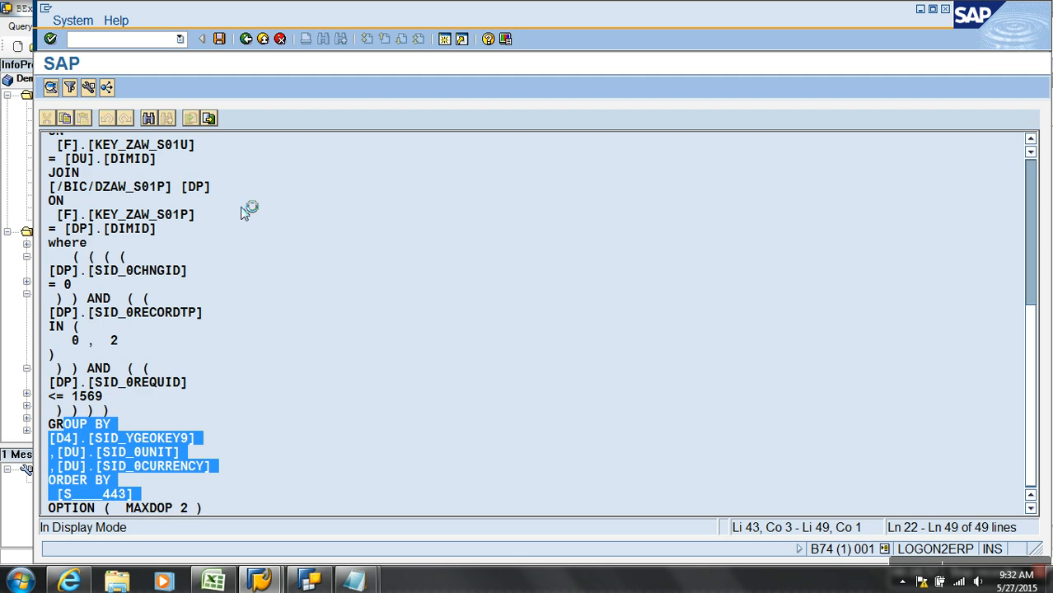
{"action": "key", "text": "alt+space"}
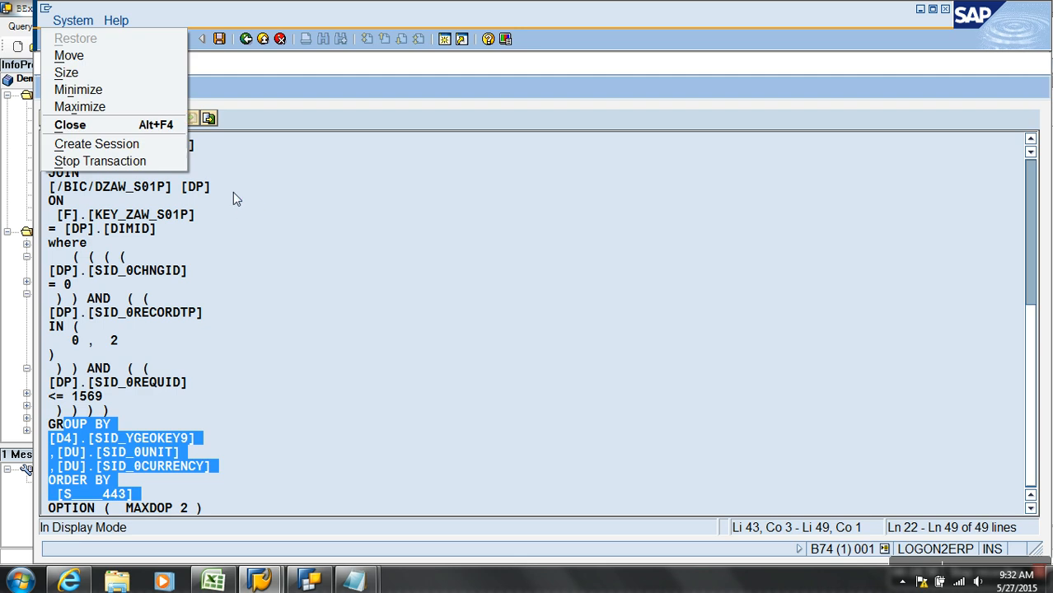
{"action": "left_click", "coordinate": [149, 160]}
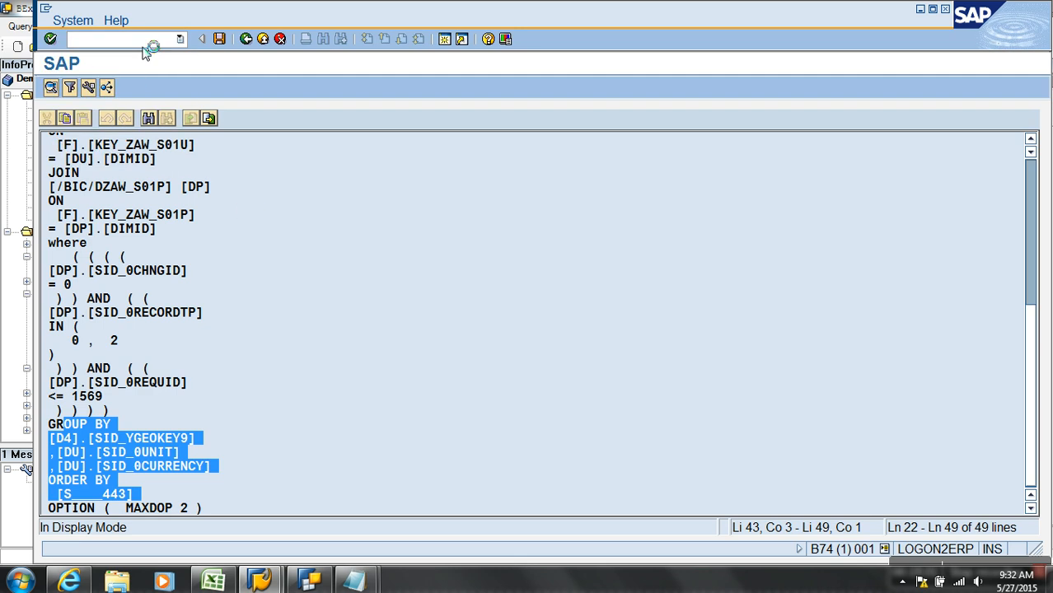
{"action": "type", "text": "rsrt"}
{"action": "key", "text": "Return"}
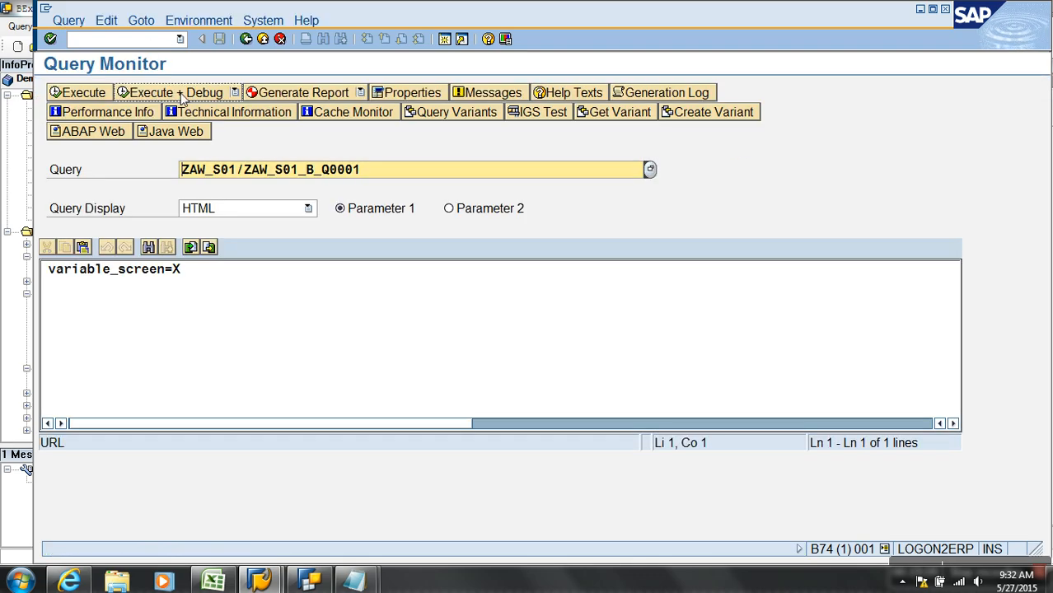
Execute query ZAW_S01/ZAW_S01_B_Q0001 in debug mode with the Display SQL/BWA/SAP HANA Query option enabled.
{"action": "left_click", "coordinate": [204, 95]}
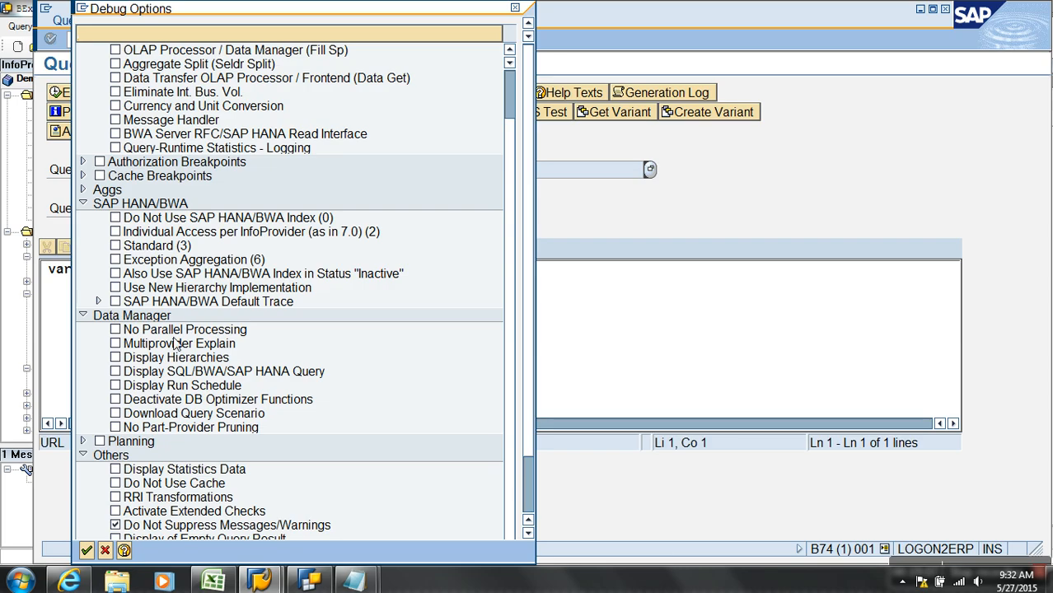
{"action": "left_click", "coordinate": [176, 372]}
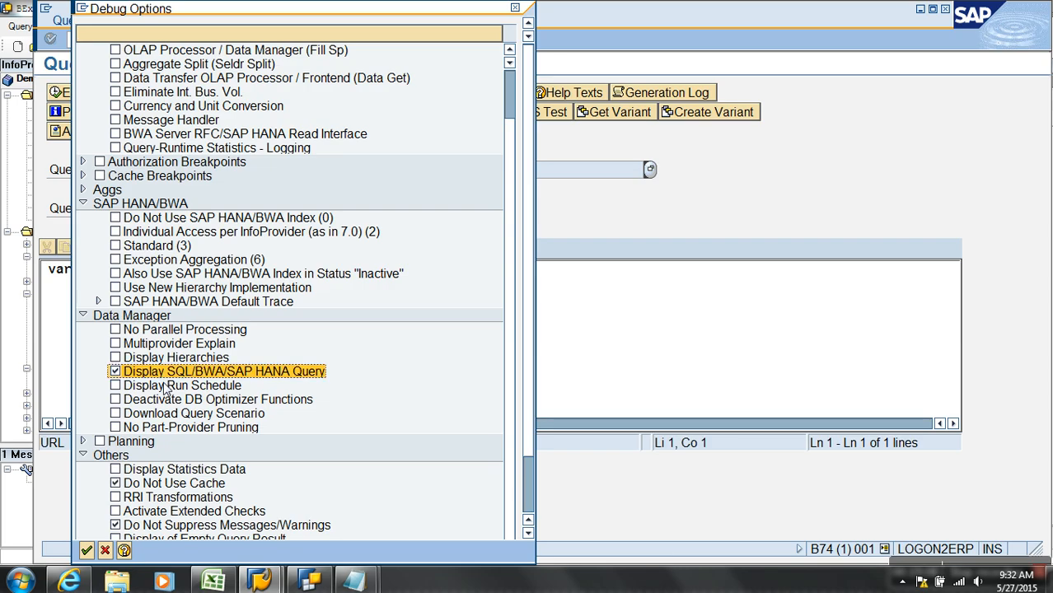
{"action": "left_click", "coordinate": [87, 550]}
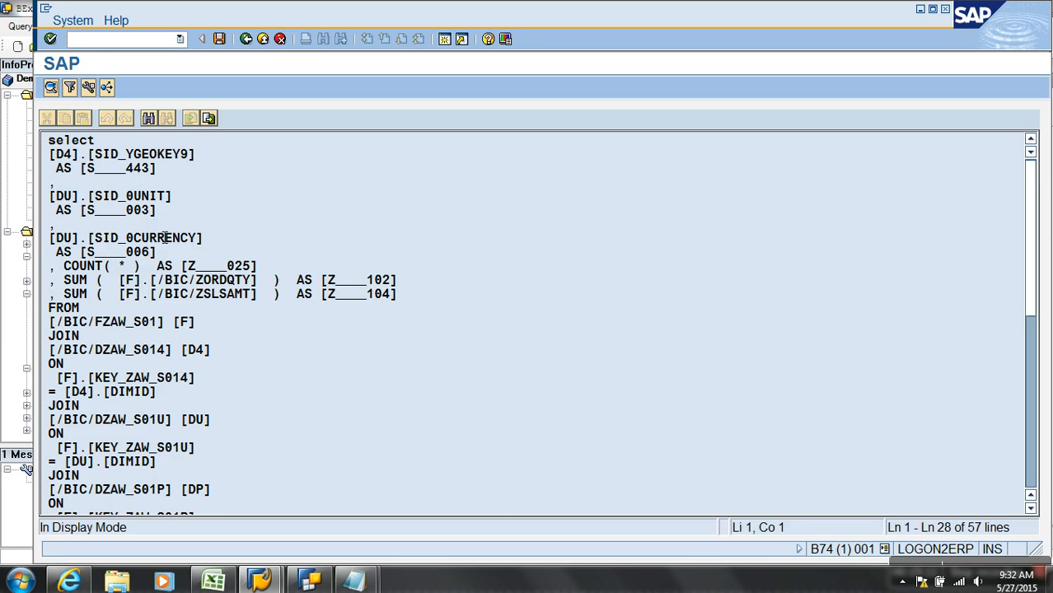
Examine the new SQL statement's WHERE clause for the SID_YSLSCODE restriction coming from the sales channel default value.
{"action": "left_click", "coordinate": [169, 233]}
{"action": "scroll", "coordinate": [170, 235], "scroll_direction": "down", "scroll_amount": 2}
{"action": "scroll", "coordinate": [170, 235], "scroll_direction": "down", "scroll_amount": 6}
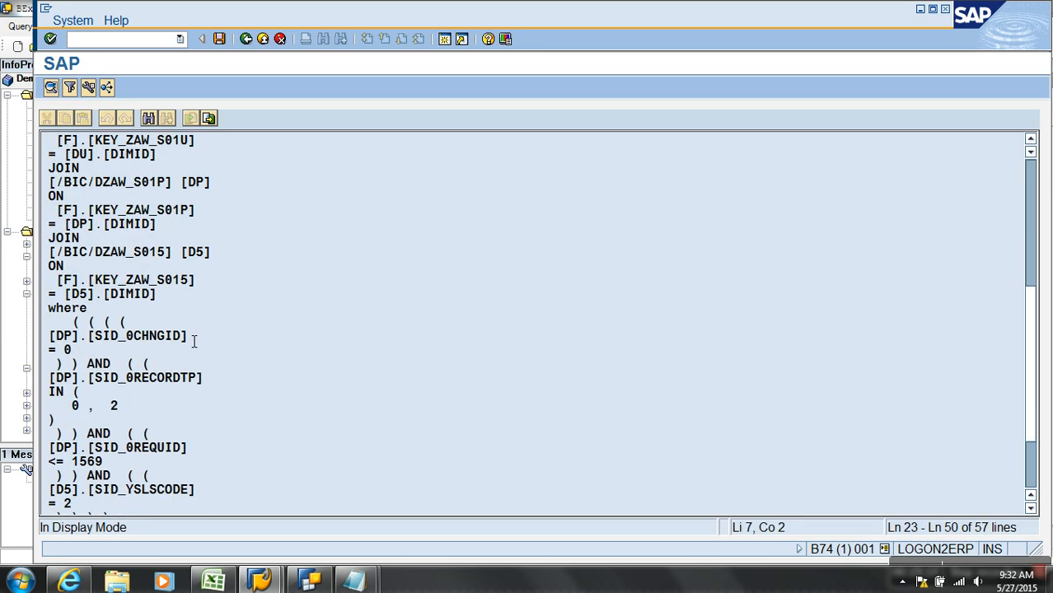
{"action": "scroll", "coordinate": [195, 346], "scroll_direction": "down", "scroll_amount": 4}
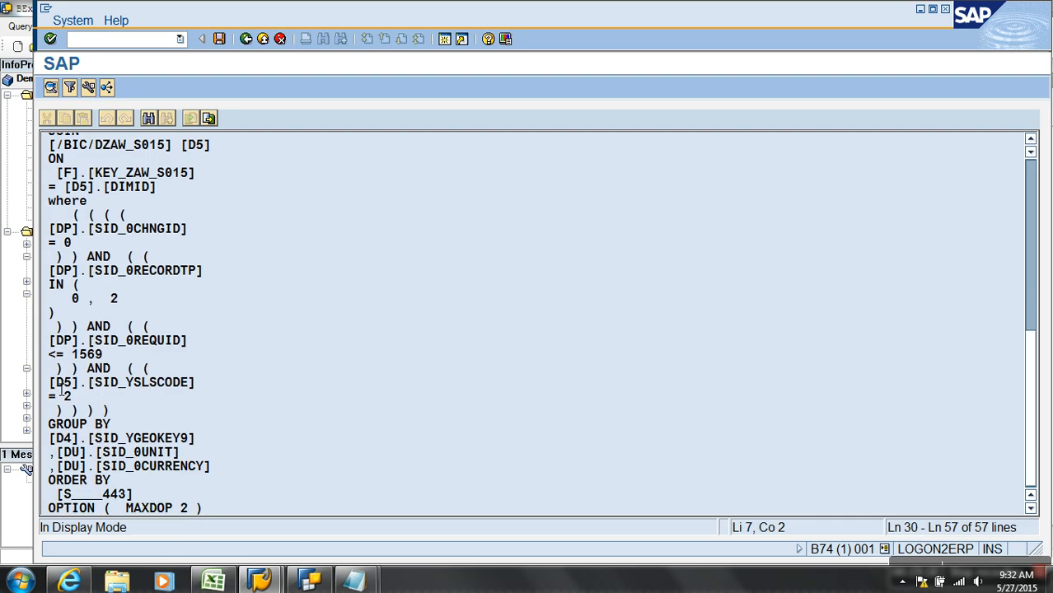
{"action": "left_click_drag", "start_coordinate": [51, 387], "coordinate": [202, 388]}
{"action": "mouse_move", "coordinate": [56, 396]}
{"action": "left_mouse_down"}
{"action": "mouse_move", "coordinate": [72, 396]}
{"action": "mouse_move", "coordinate": [51, 392]}
{"action": "left_mouse_up"}
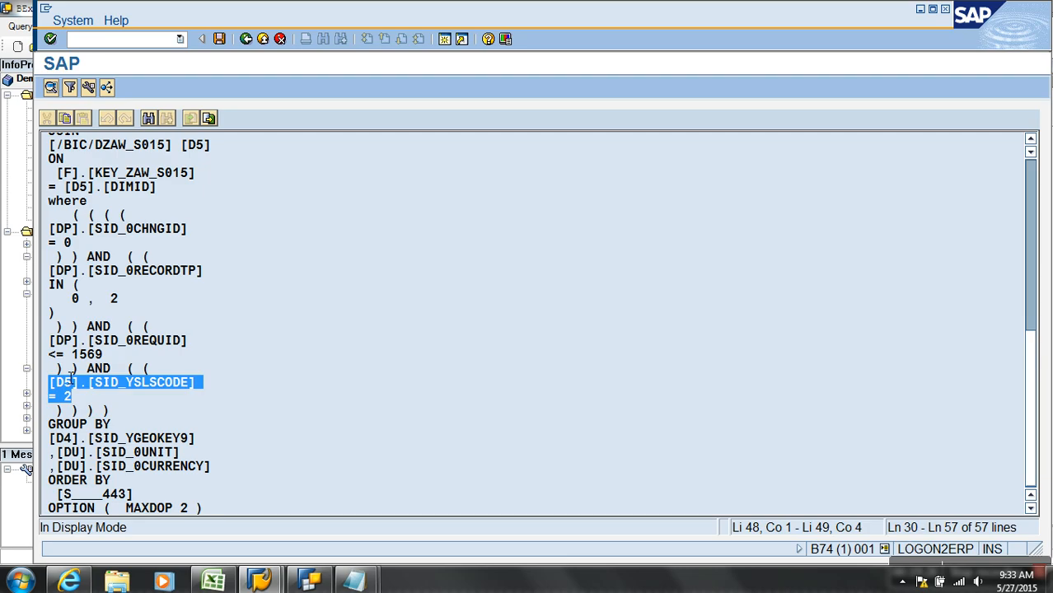
{"action": "left_click", "coordinate": [177, 391]}
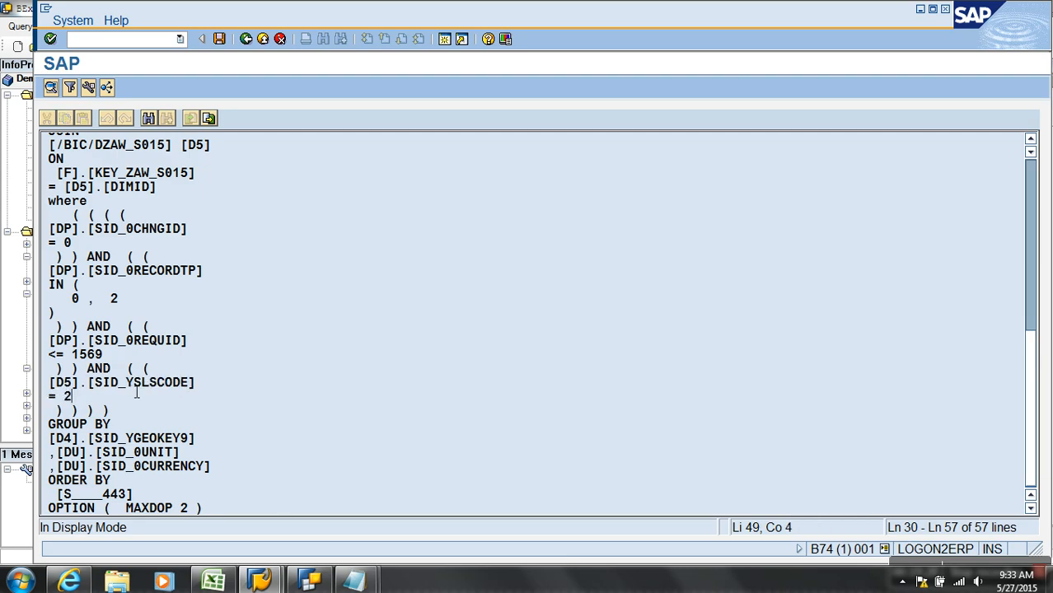
{"action": "left_click_drag", "start_coordinate": [125, 384], "coordinate": [198, 389]}
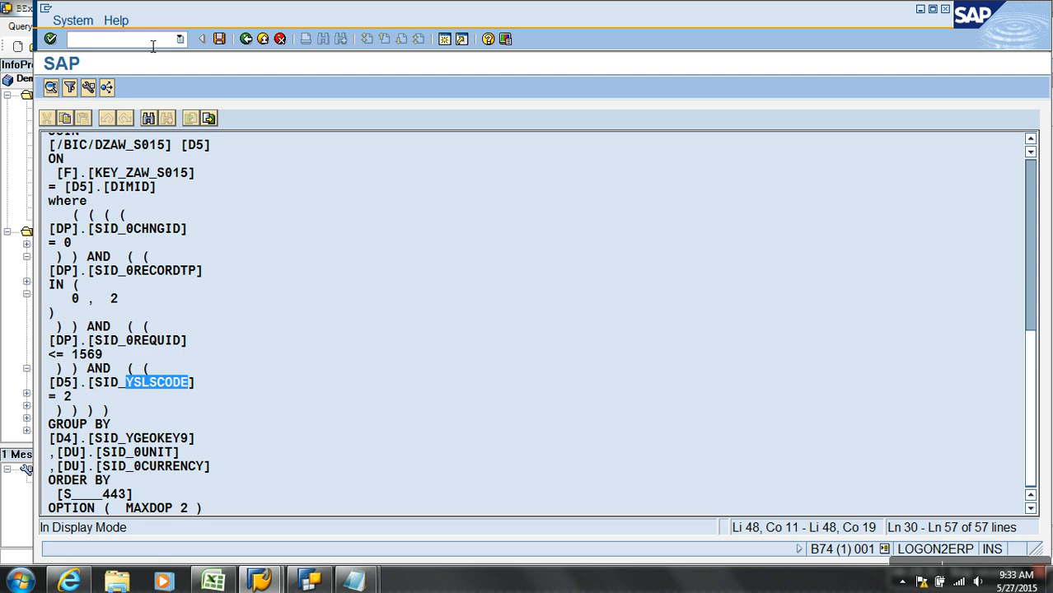
Open the ABAP Dictionary (SE11) in a new session and display database table /BIC/SYSLSCODE.
{"action": "type", "text": "/OSE11"}
{"action": "key", "text": "Return"}
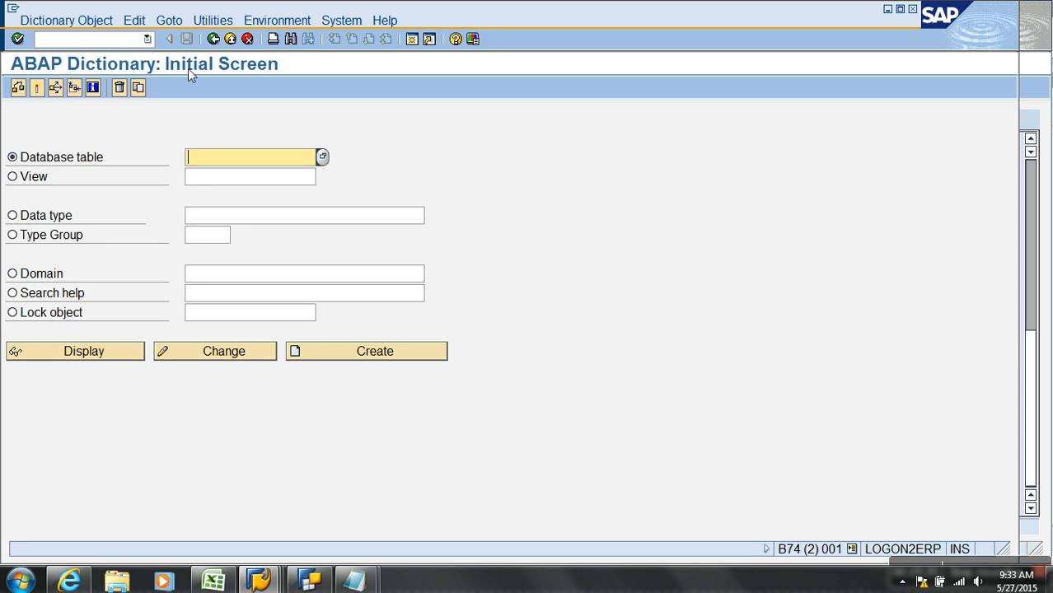
{"action": "type", "text": "/BIC/"}
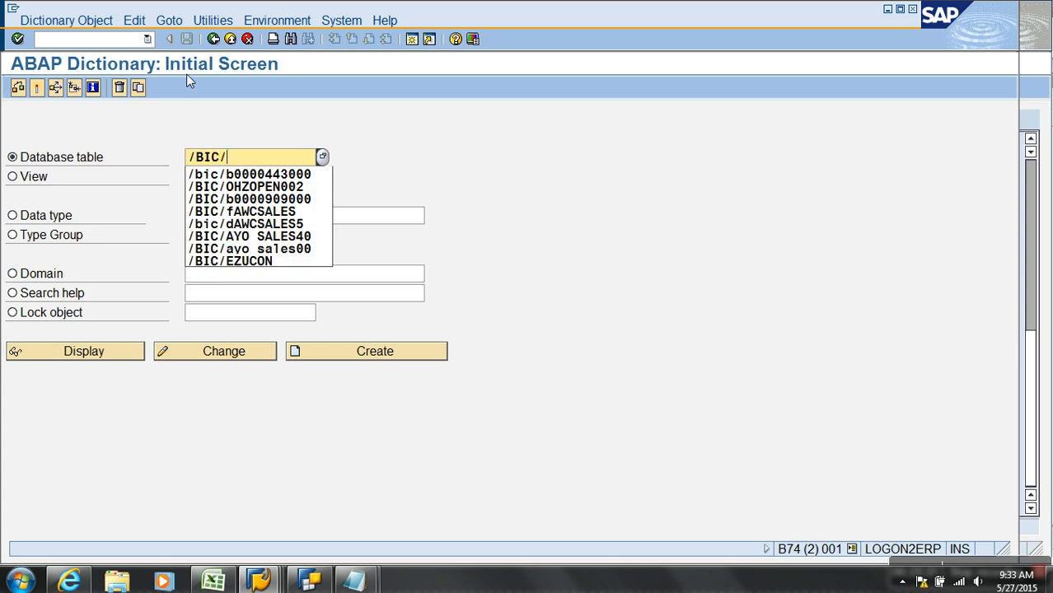
{"action": "type", "text": "SYSLSCODE"}
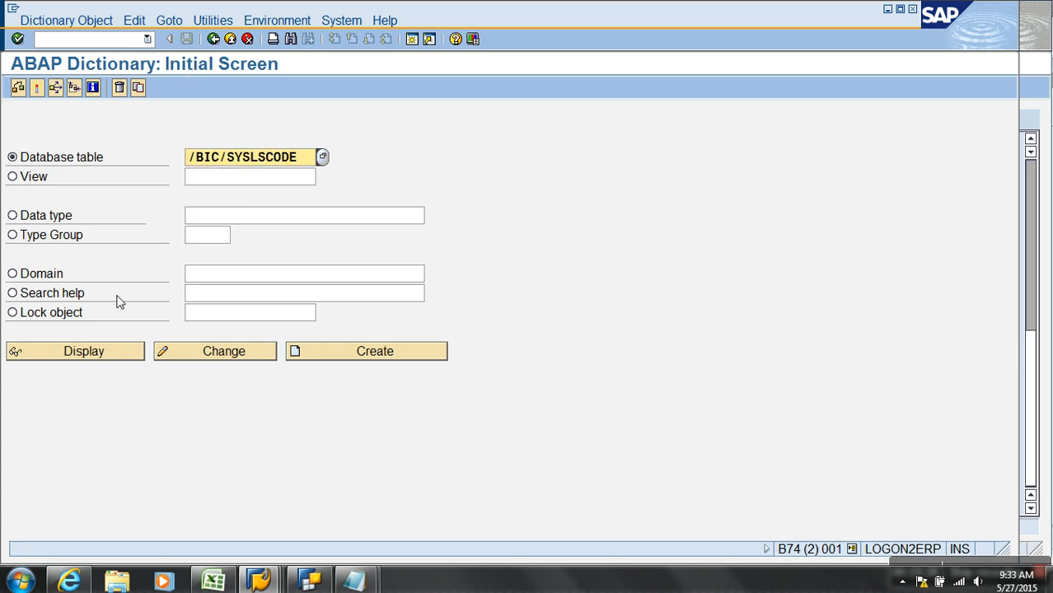
{"action": "left_click", "coordinate": [111, 353]}
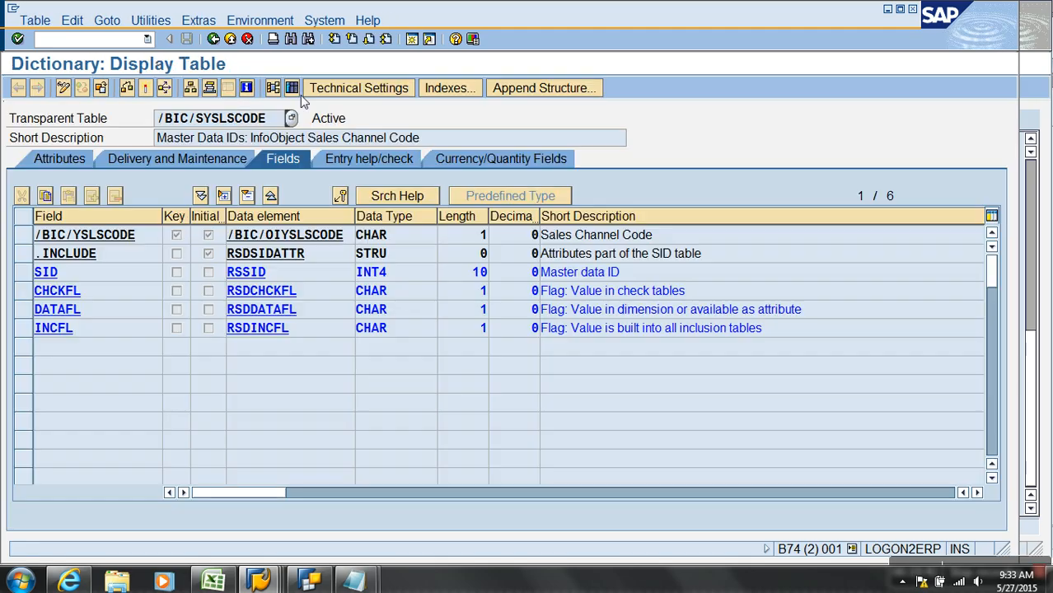
List the contents of table /BIC/SYSLSCODE, check which sales channel code has SID 2, and return to the ABAP Dictionary's initial screen.
{"action": "left_click", "coordinate": [292, 88]}
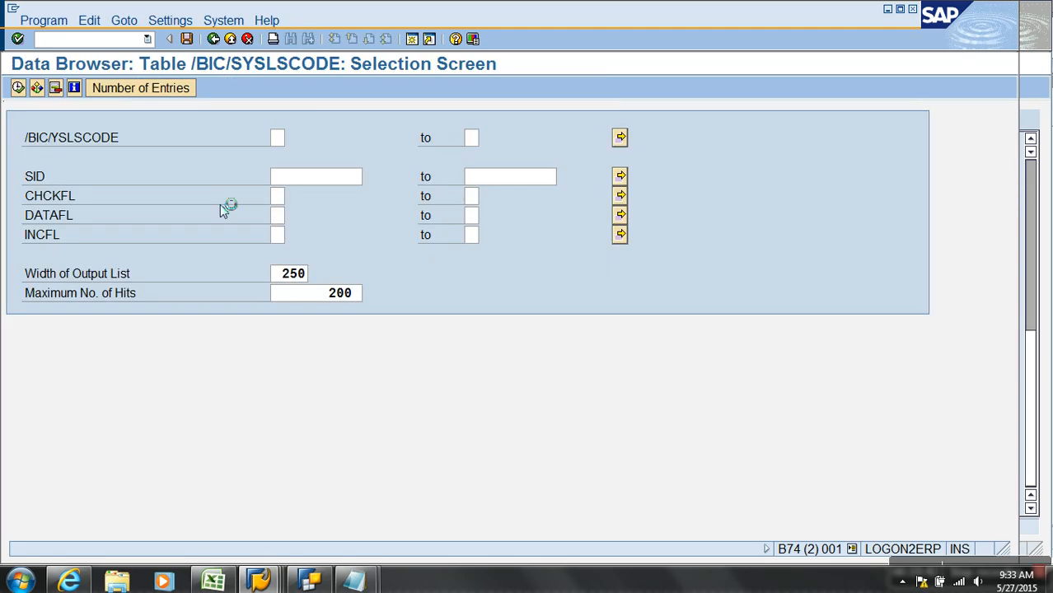
{"action": "key", "text": "F8"}
{"action": "left_click", "coordinate": [138, 158]}
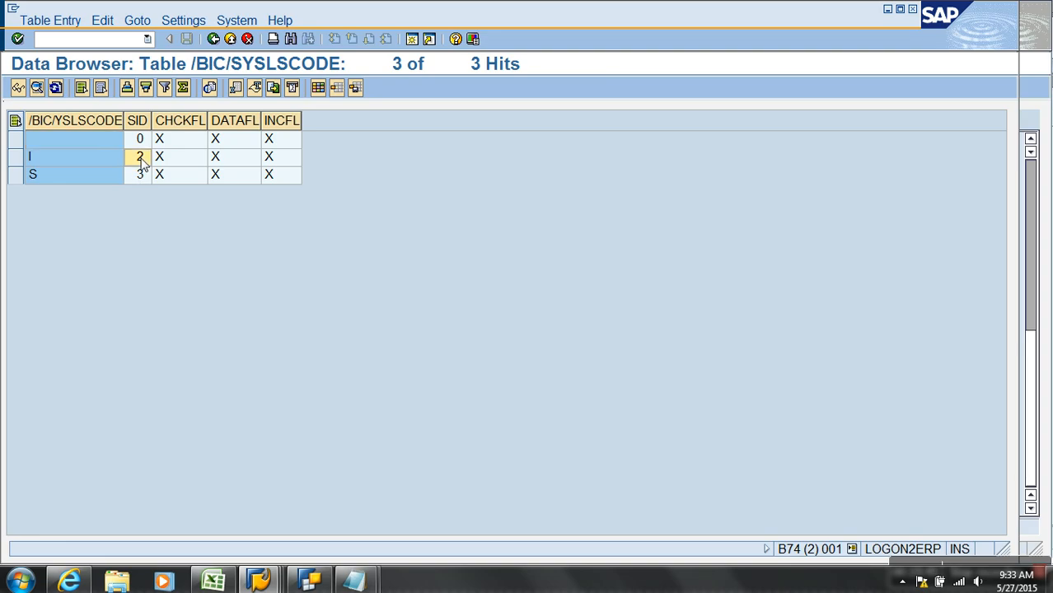
{"action": "left_click", "coordinate": [95, 165]}
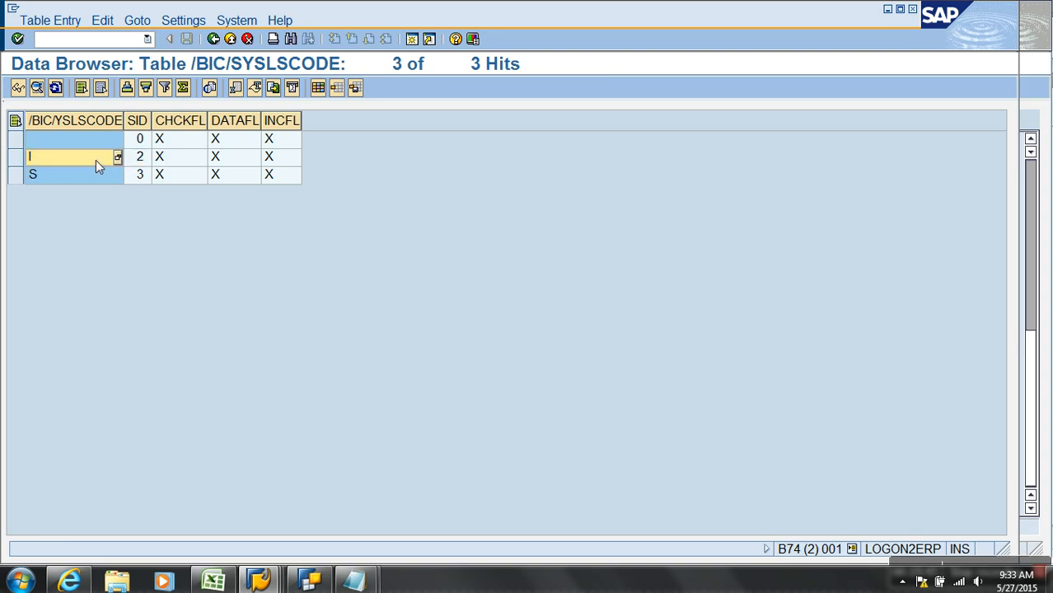
{"action": "left_click", "coordinate": [212, 39]}
{"action": "left_click", "coordinate": [213, 38]}
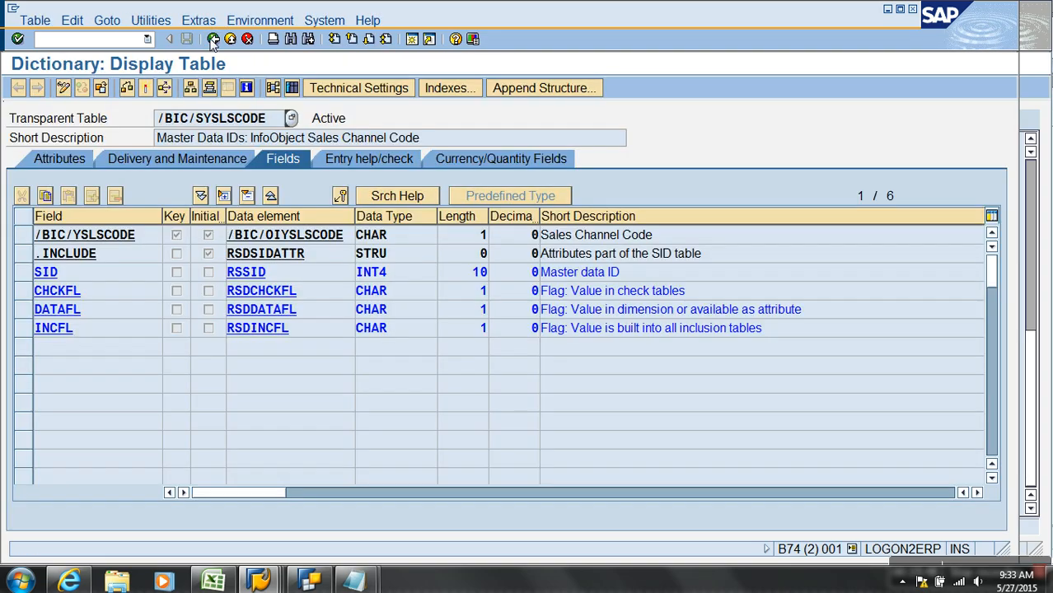
{"action": "left_click", "coordinate": [213, 39]}
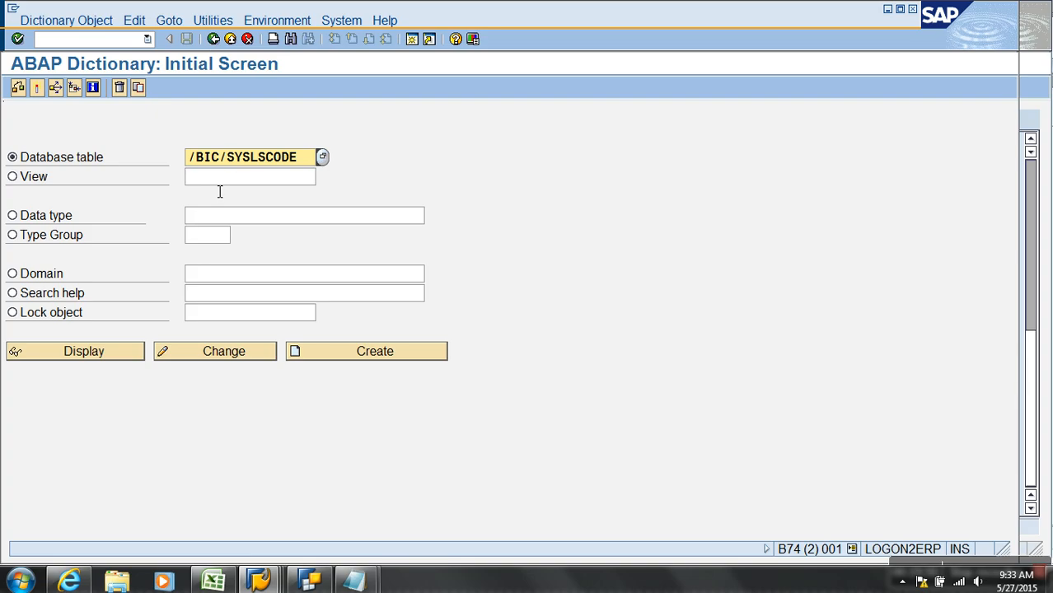
Display the entries of text table /BIC/TYSLSCODE for sales channel code I and check its short text.
{"action": "type", "text": "T"}
{"action": "left_click", "coordinate": [129, 355]}
{"action": "left_click", "coordinate": [291, 88]}
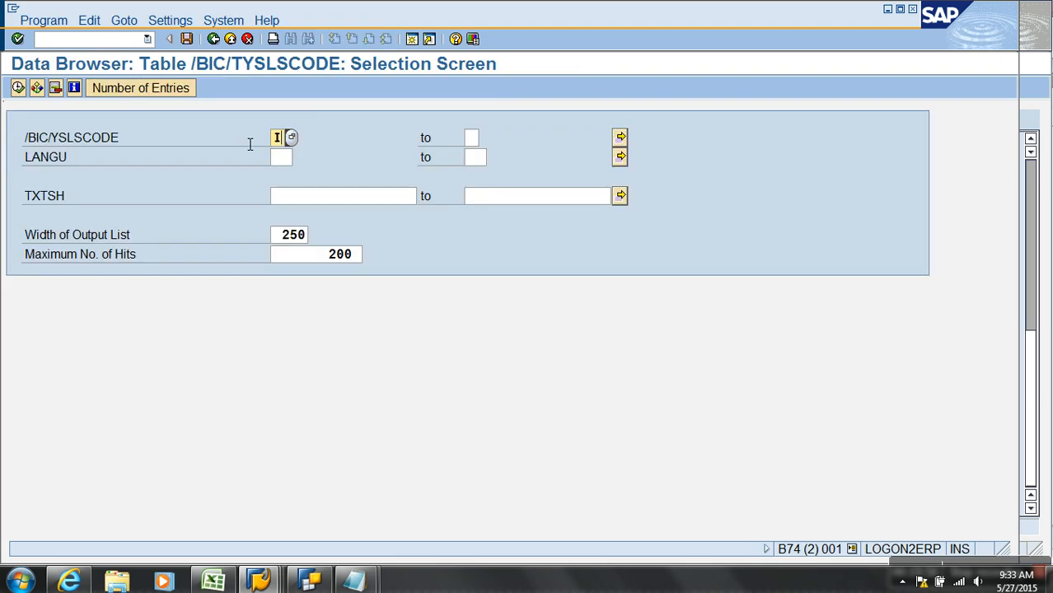
{"action": "key", "text": "F8"}
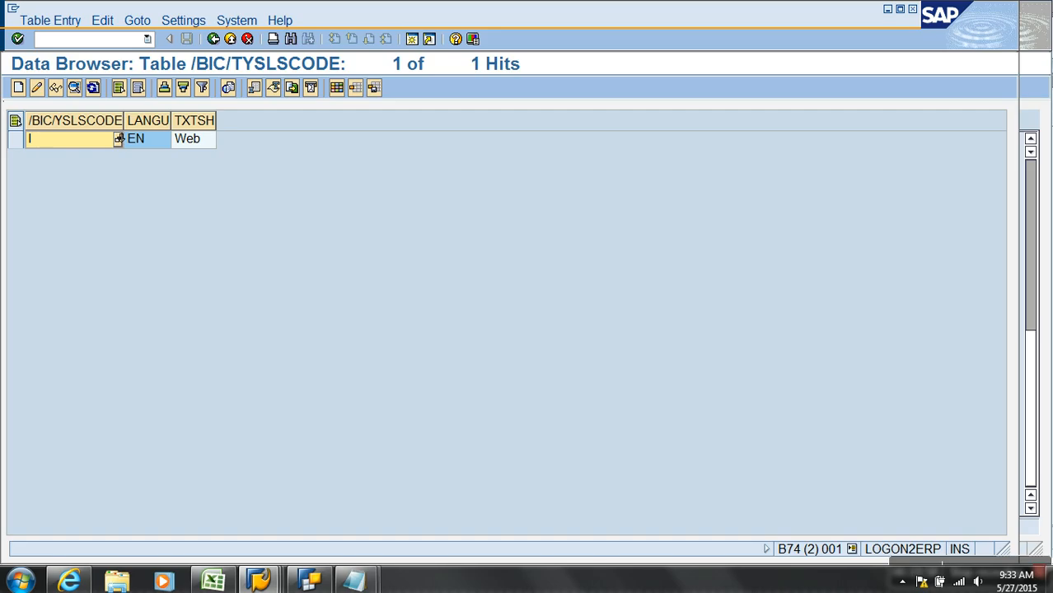
{"action": "left_click", "coordinate": [195, 145]}
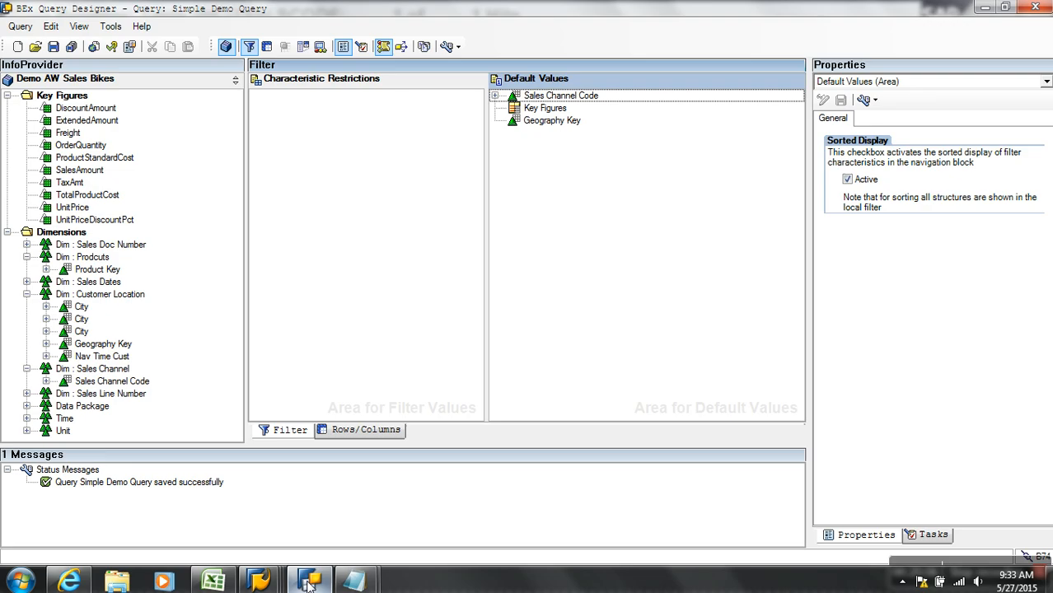
Switch to BEx Query Designer, remove Sales Channel Code from the default values, and save the query.
{"action": "left_click", "coordinate": [309, 580]}
{"action": "left_click", "coordinate": [496, 96]}
{"action": "left_click_drag", "start_coordinate": [539, 99], "coordinate": [153, 167]}
{"action": "left_click_drag", "start_coordinate": [231, 171], "coordinate": [223, 162]}
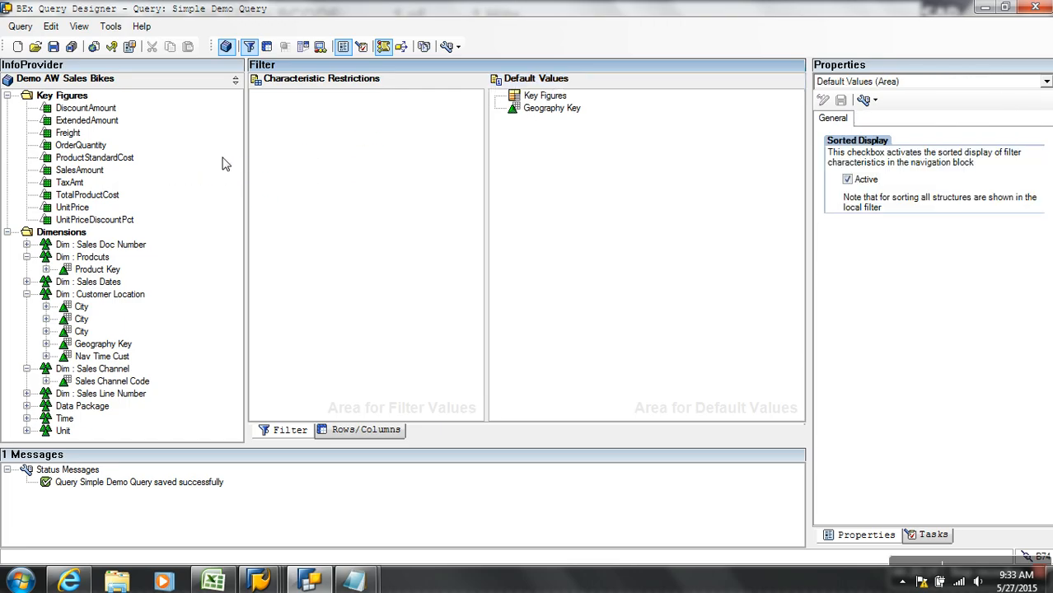
{"action": "left_click", "coordinate": [53, 47]}
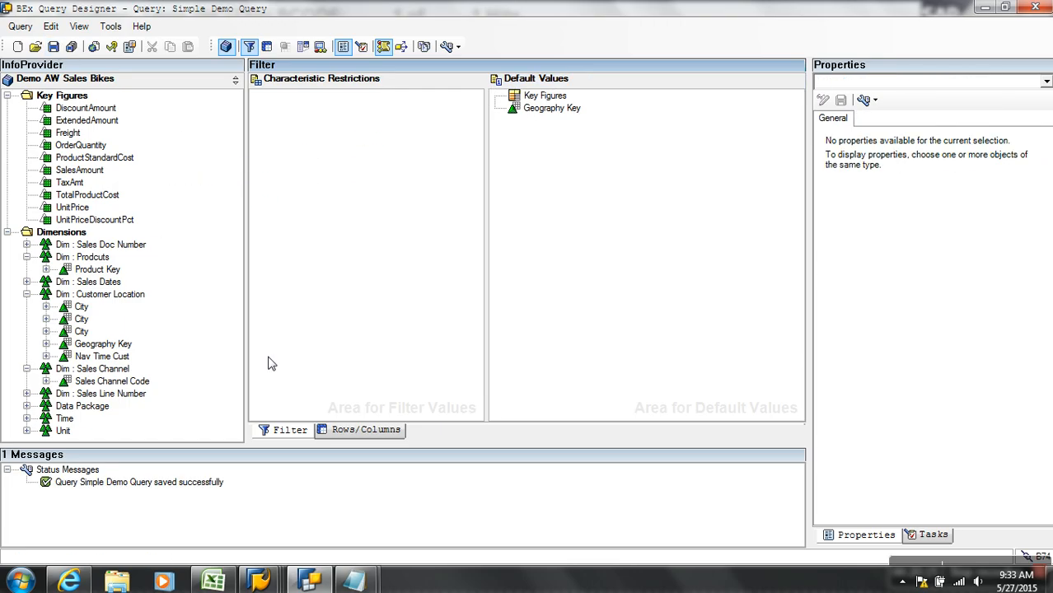
Compare the query's row and column layout with its report in the browser, returning to Query Designer.
{"action": "left_click", "coordinate": [366, 433]}
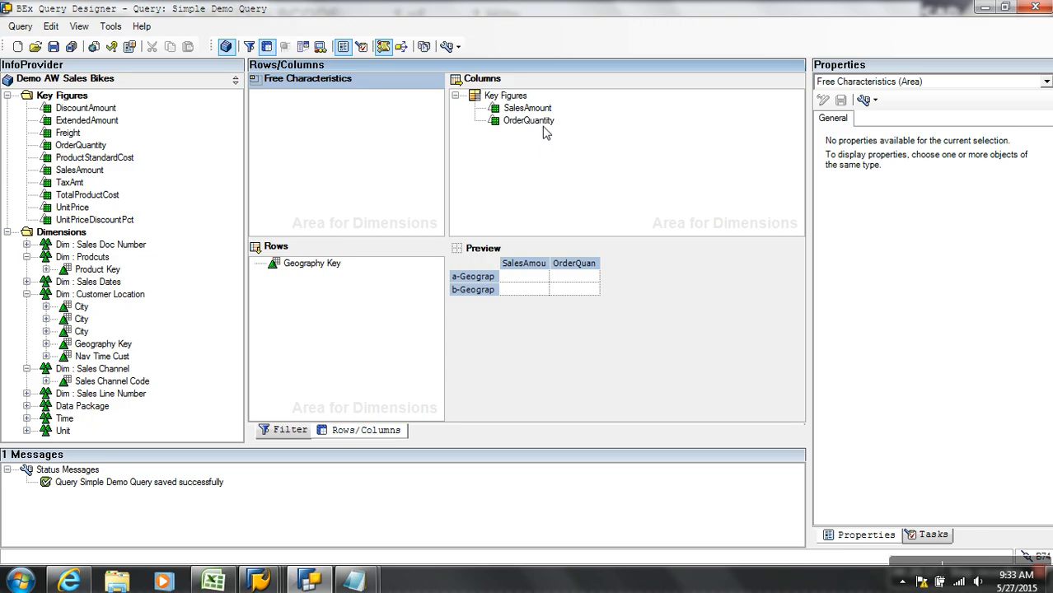
{"action": "left_click", "coordinate": [69, 581]}
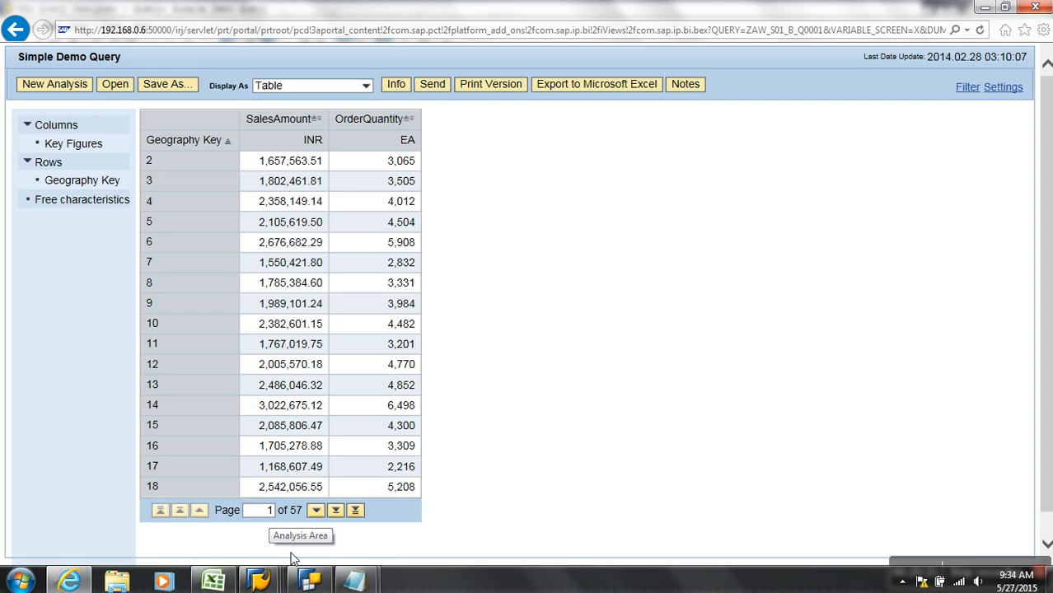
{"action": "left_click", "coordinate": [309, 582]}
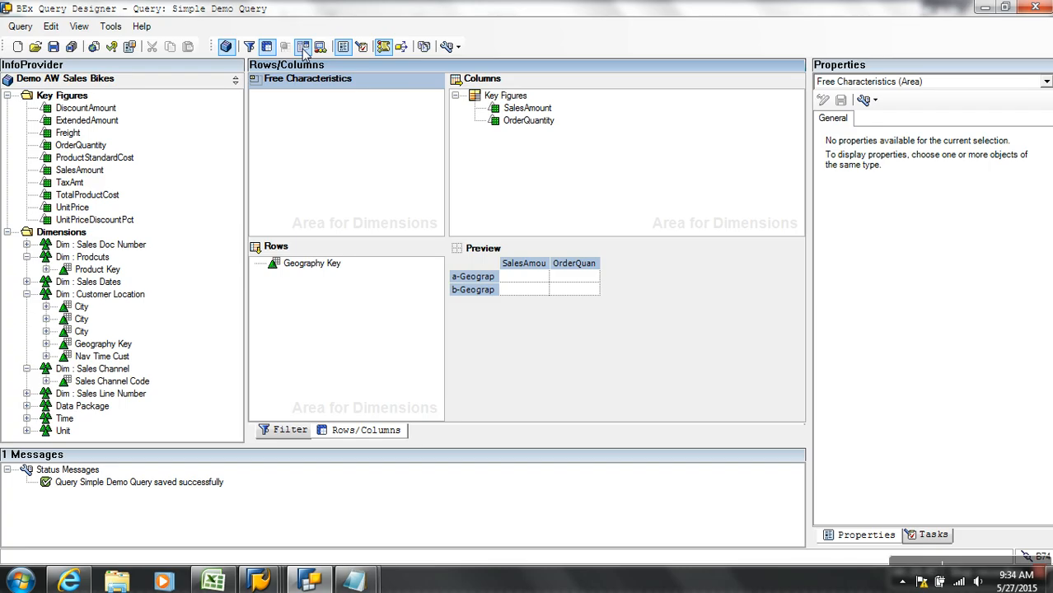
Create a new condition in the query and set its description to "< 12 LAKHS".
{"action": "left_click", "coordinate": [303, 48]}
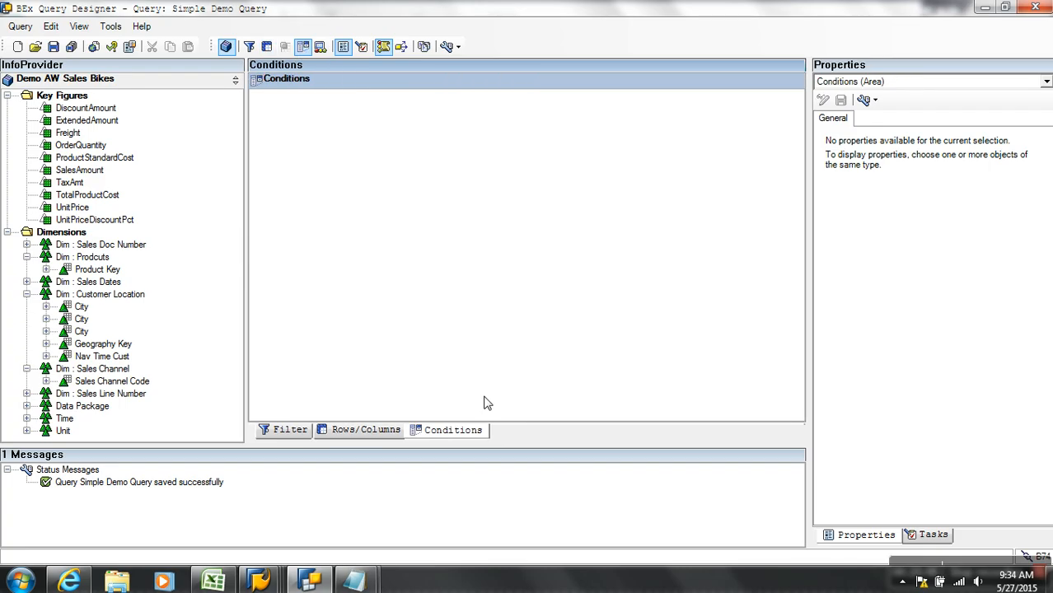
{"action": "right_click", "coordinate": [478, 169]}
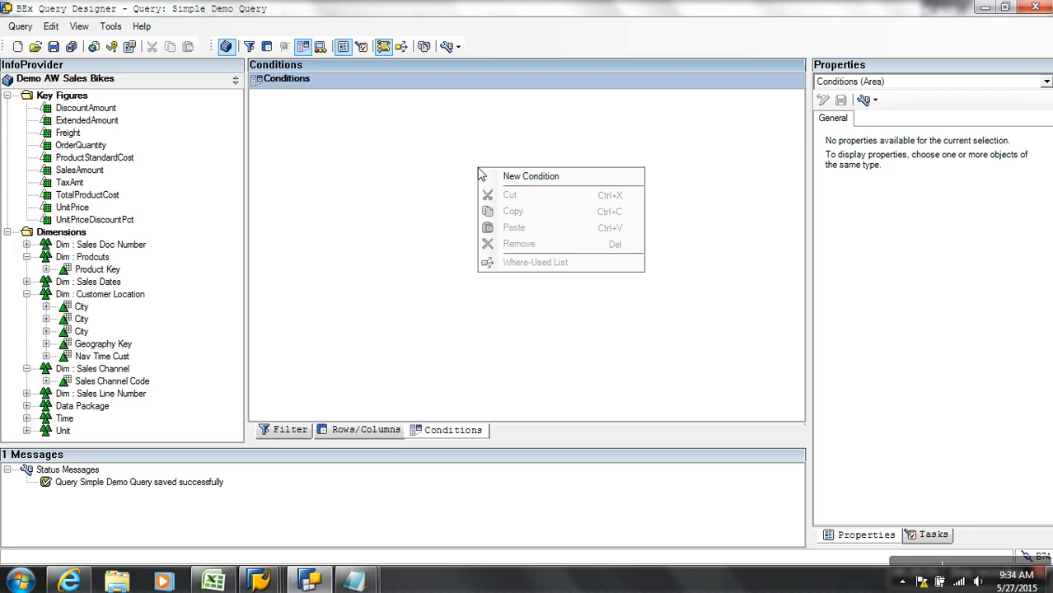
{"action": "left_click", "coordinate": [530, 178]}
{"action": "left_click", "coordinate": [318, 97]}
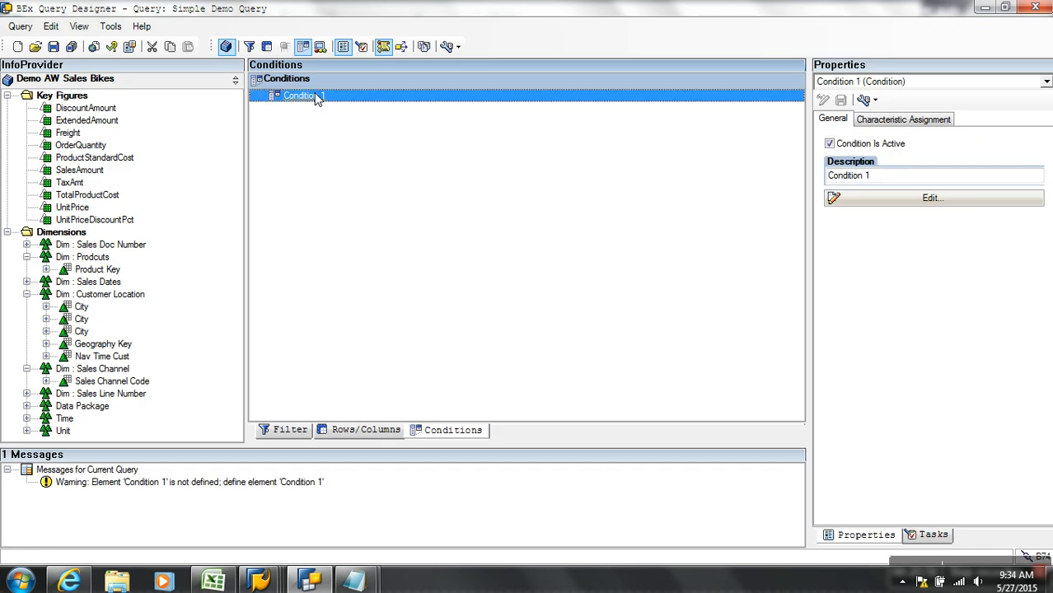
{"action": "right_click", "coordinate": [319, 98]}
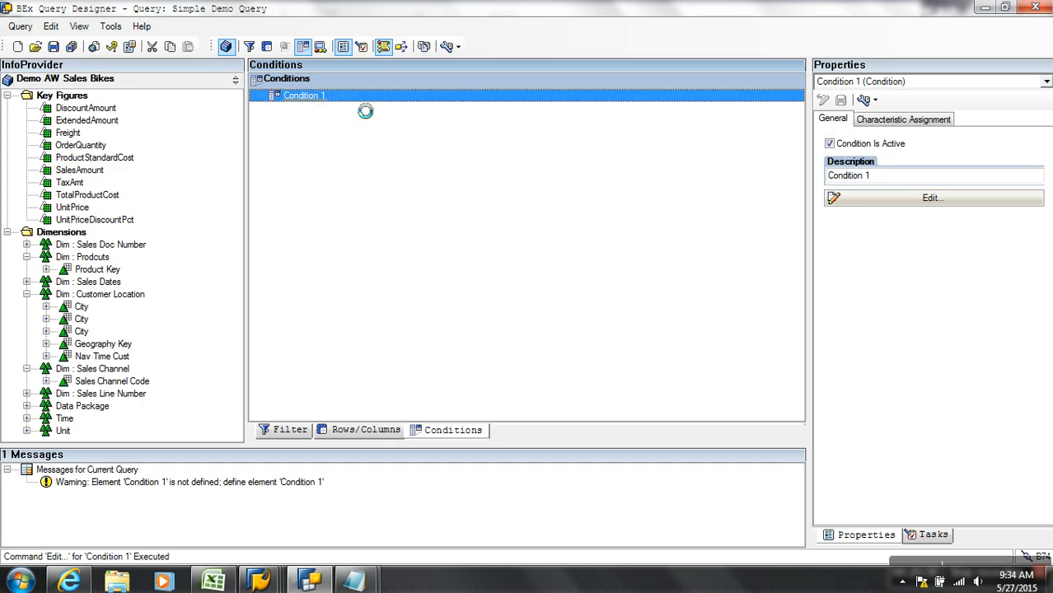
{"action": "left_click", "coordinate": [348, 102]}
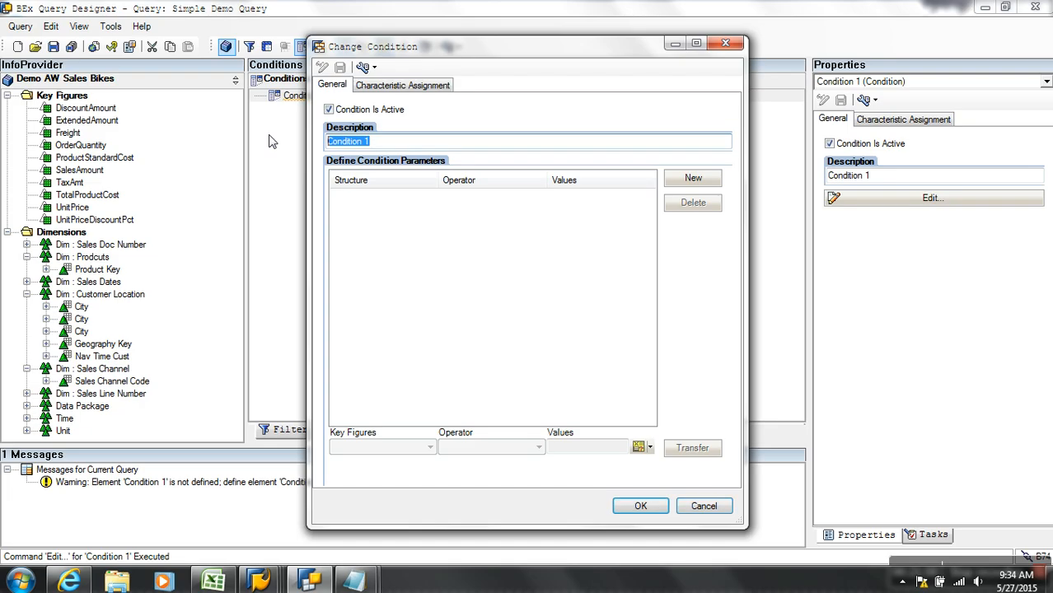
{"action": "type", "text": "< 120"}
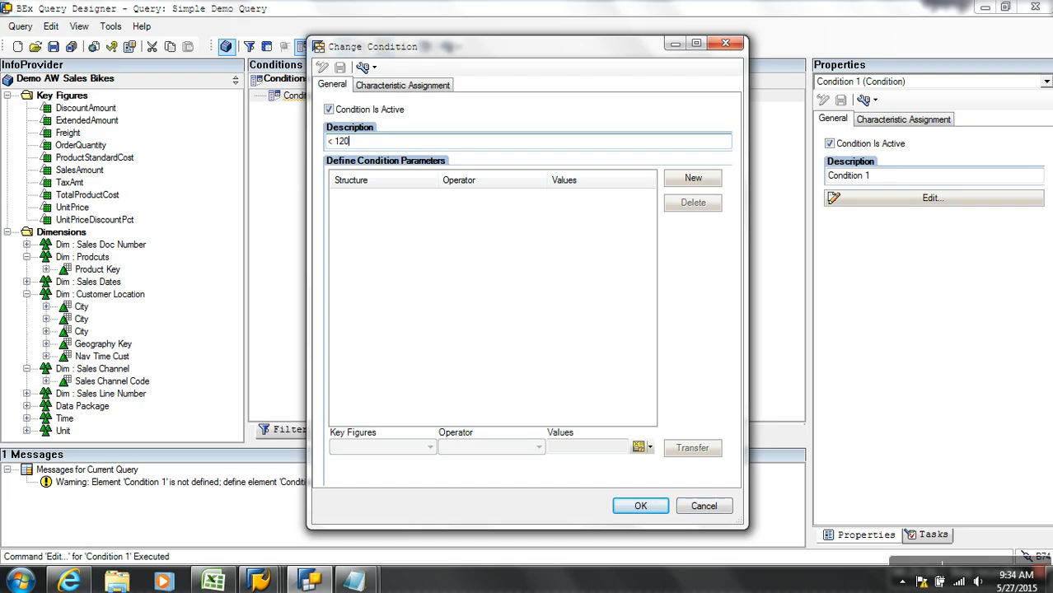
{"action": "key", "text": "BackSpace"}
{"action": "type", "text": "LAKHS"}
Define the condition parameter as SalesAmount Less Than 1200000 and accept the condition.
{"action": "left_click", "coordinate": [680, 184]}
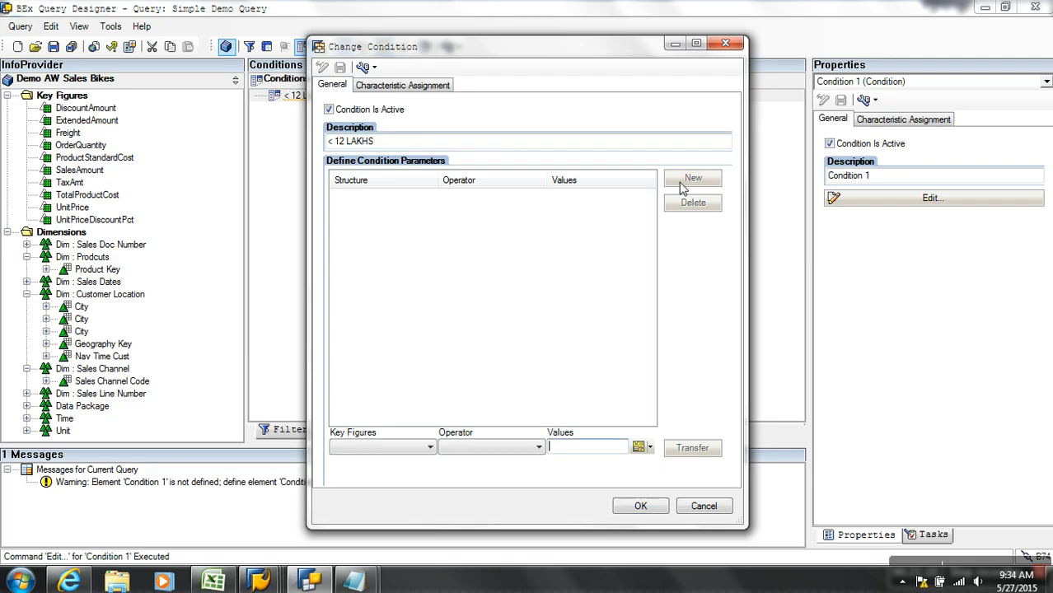
{"action": "left_click", "coordinate": [429, 447]}
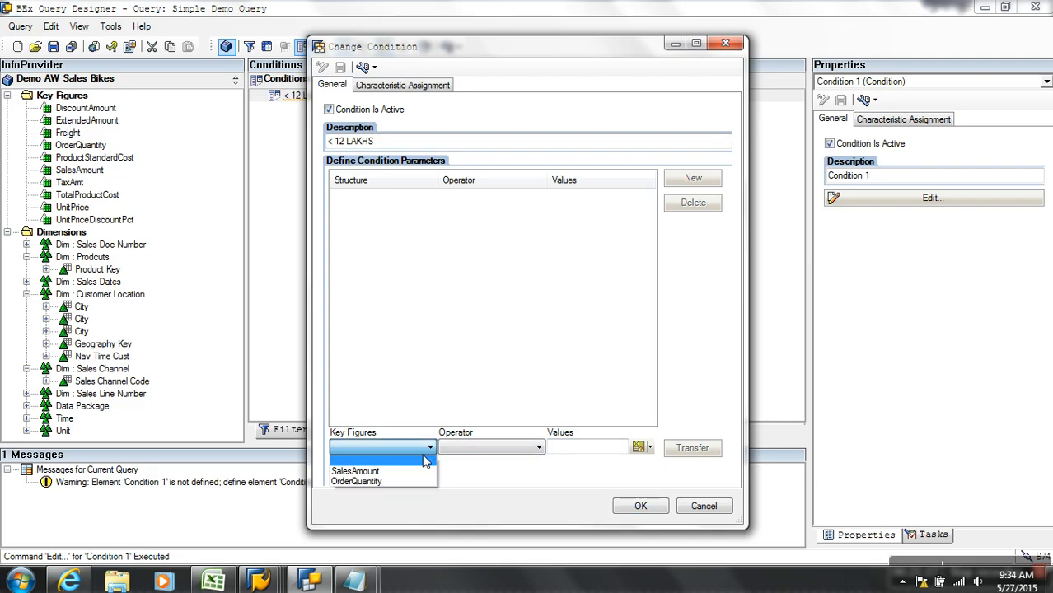
{"action": "left_click", "coordinate": [416, 474]}
{"action": "left_click", "coordinate": [486, 444]}
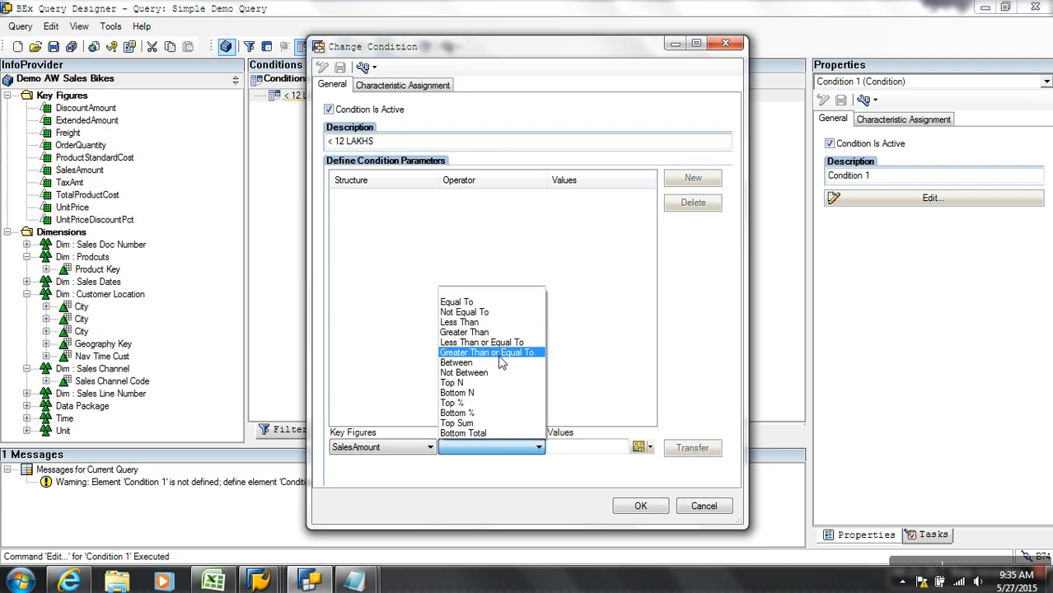
{"action": "left_click", "coordinate": [474, 322]}
{"action": "left_click", "coordinate": [593, 453]}
{"action": "type", "text": "1200000"}
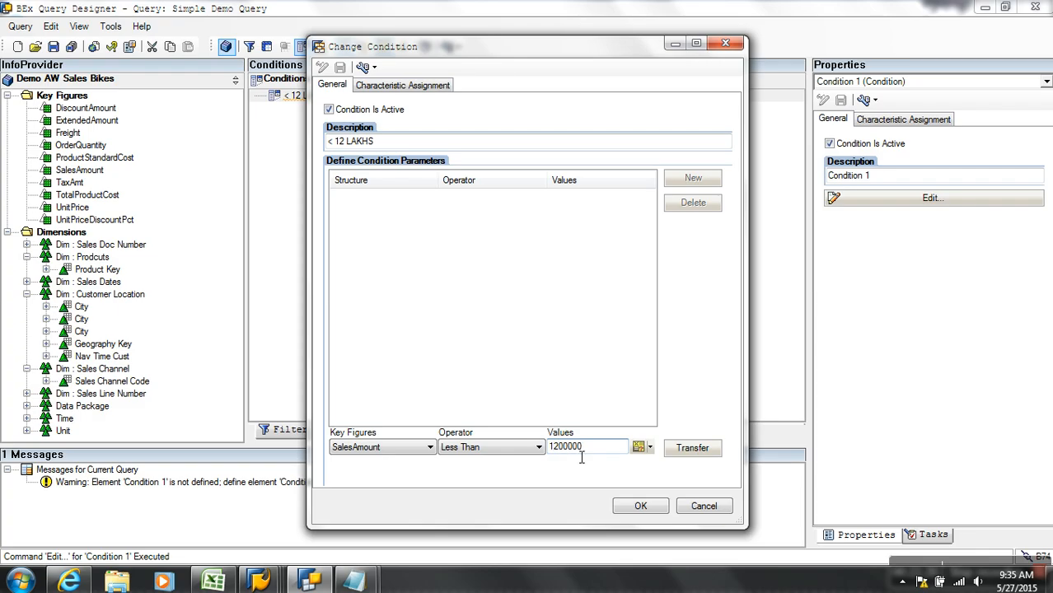
{"action": "left_click", "coordinate": [700, 451]}
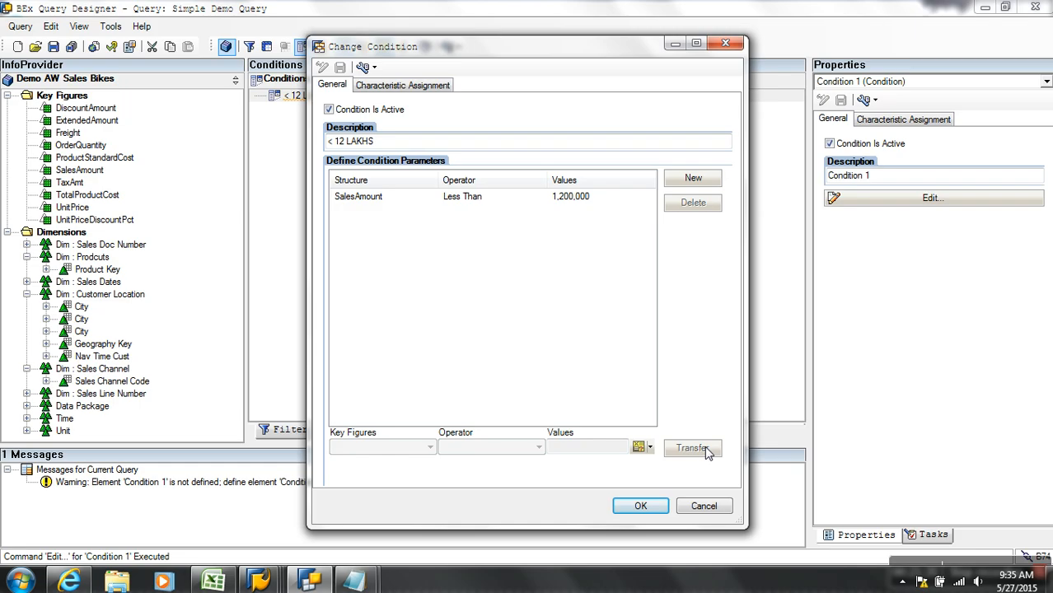
{"action": "left_click", "coordinate": [628, 507]}
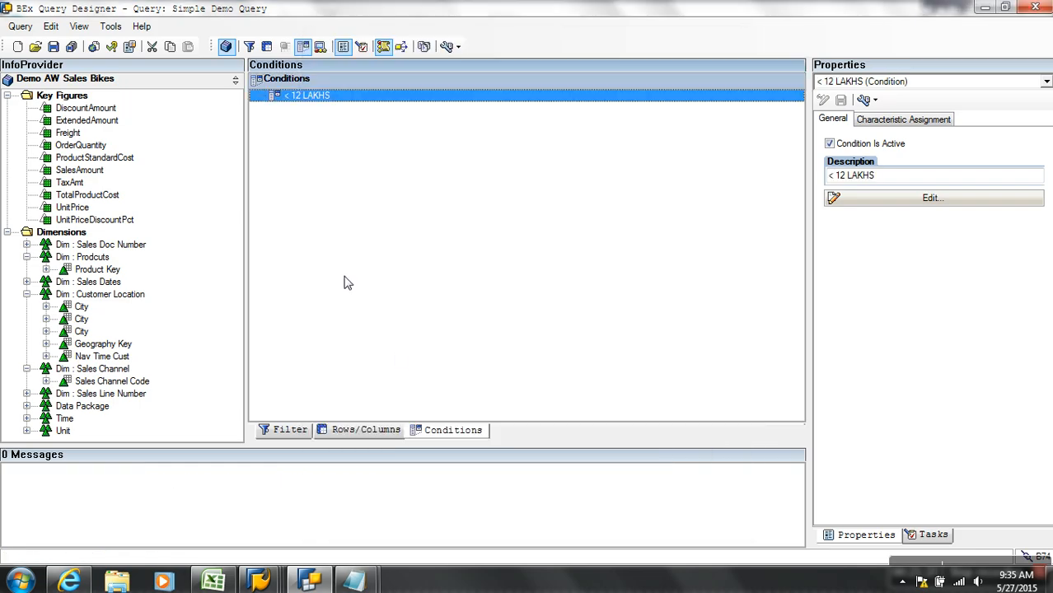
Save the query and refresh its report in the browser to apply the condition.
{"action": "left_click", "coordinate": [53, 47]}
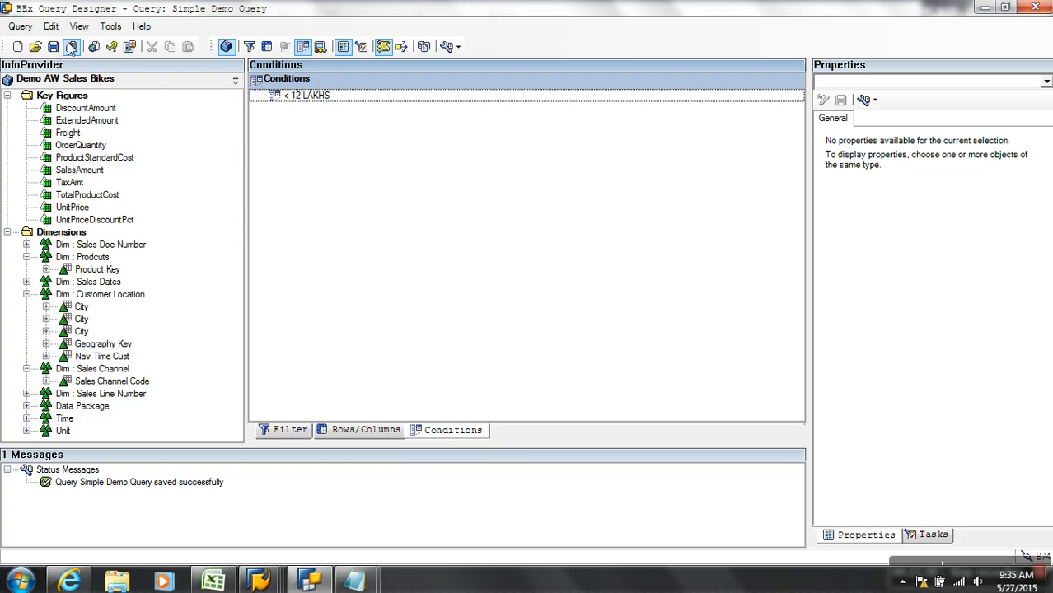
{"action": "left_click", "coordinate": [71, 583]}
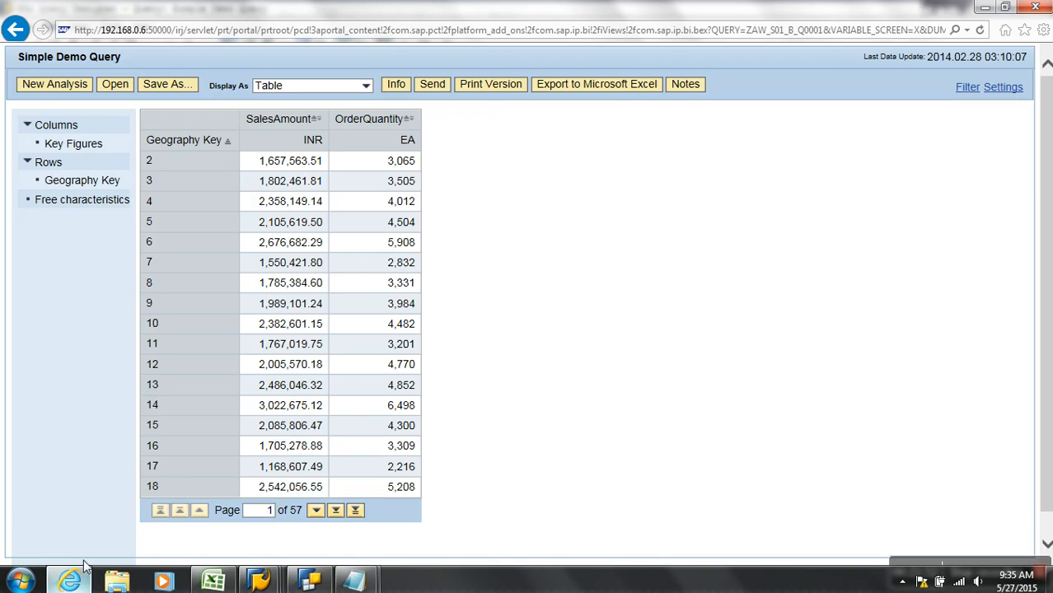
{"action": "left_click", "coordinate": [981, 30]}
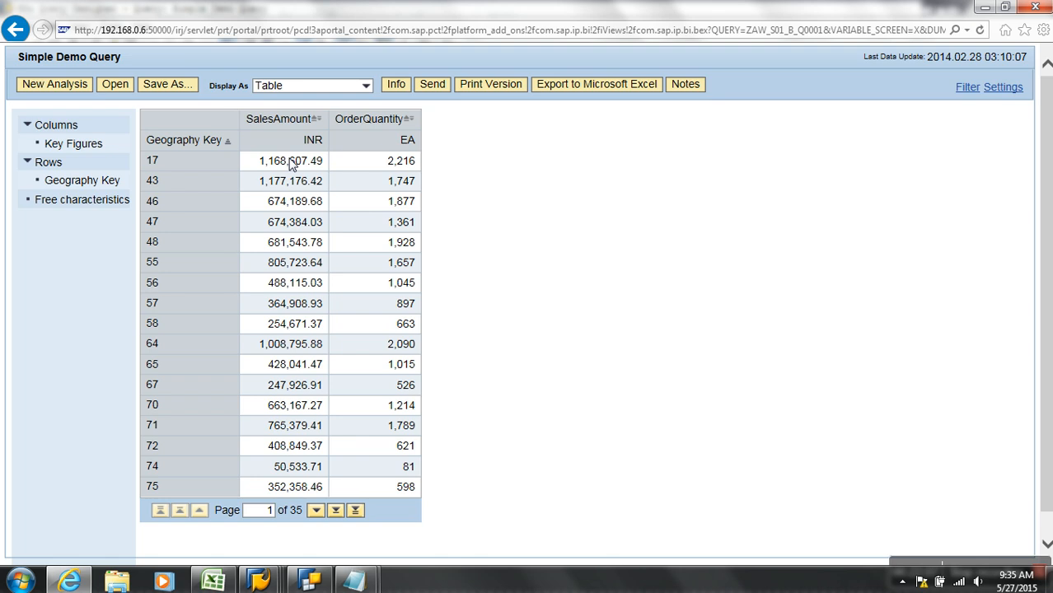
Switch to the SAP session showing the SQL statement and open the Query Monitor with transaction code /nrsrt.
{"action": "left_click", "coordinate": [258, 581]}
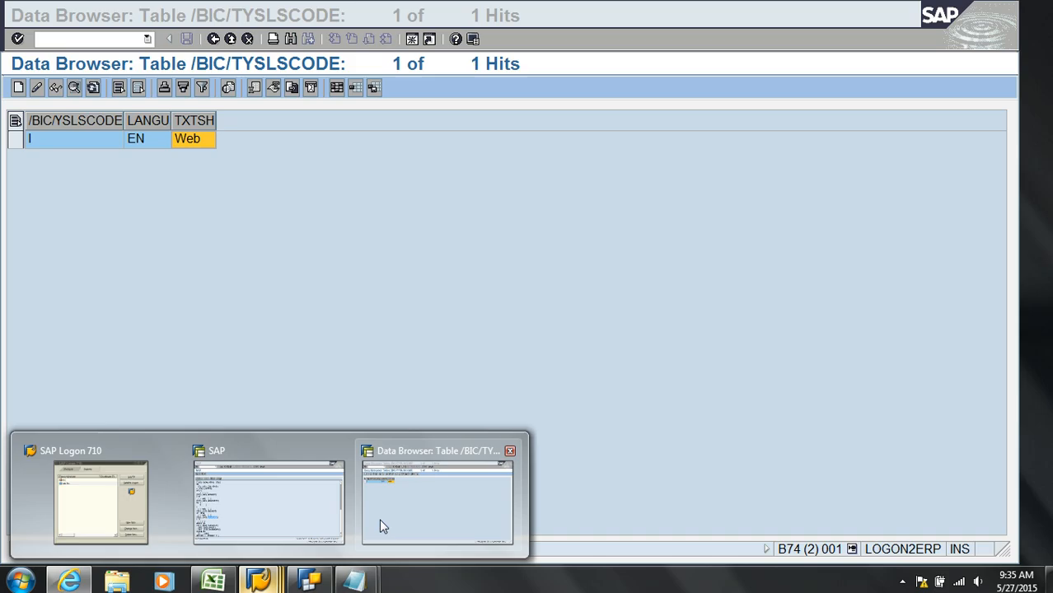
{"action": "left_click", "coordinate": [272, 498]}
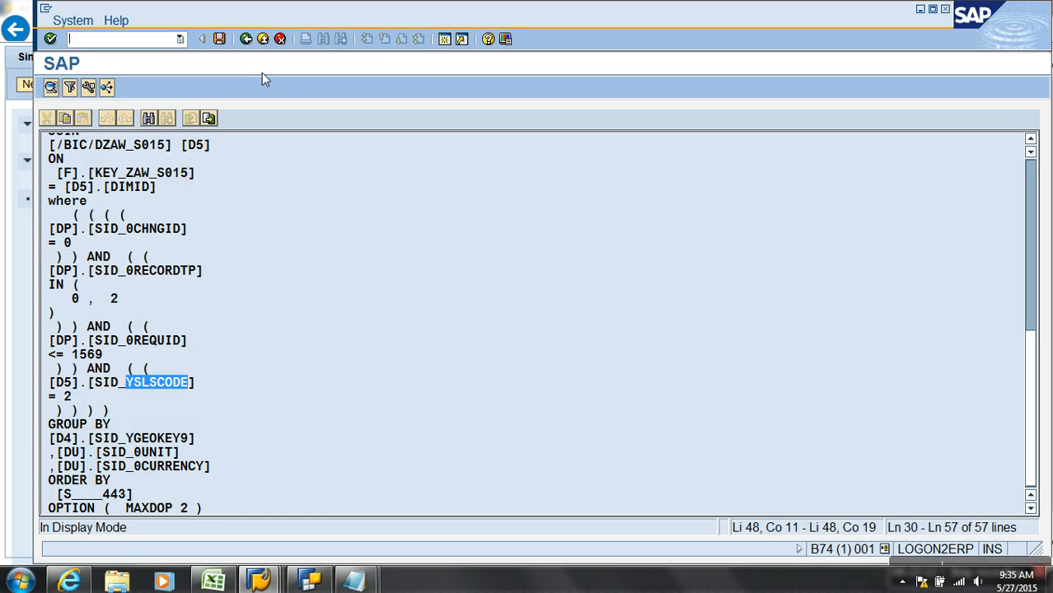
{"action": "left_click", "coordinate": [145, 39]}
{"action": "type", "text": "/nrsrt"}
{"action": "key", "text": "Return"}
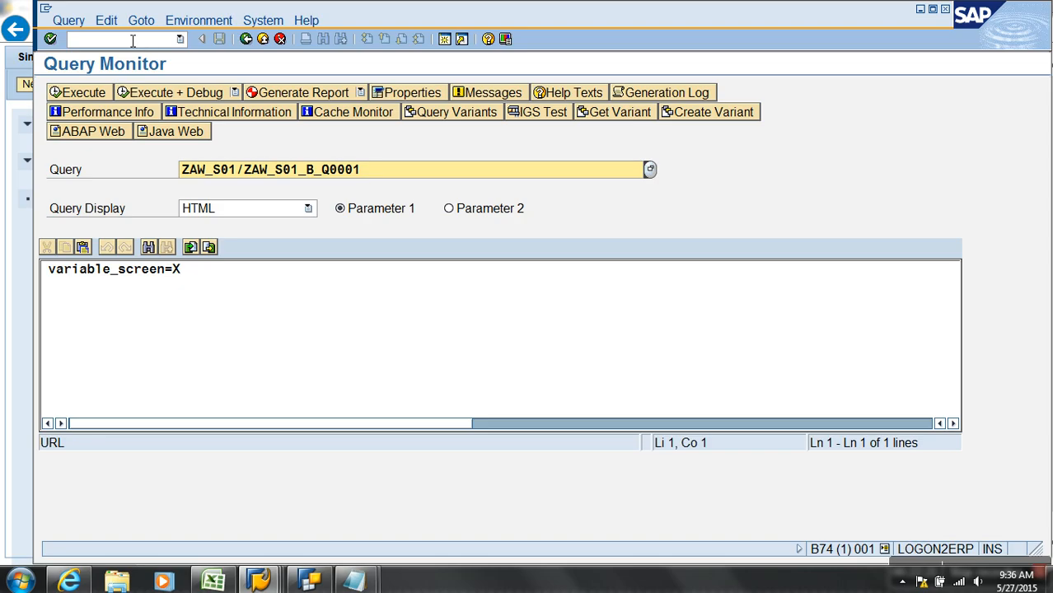
{"action": "left_click", "coordinate": [97, 91]}
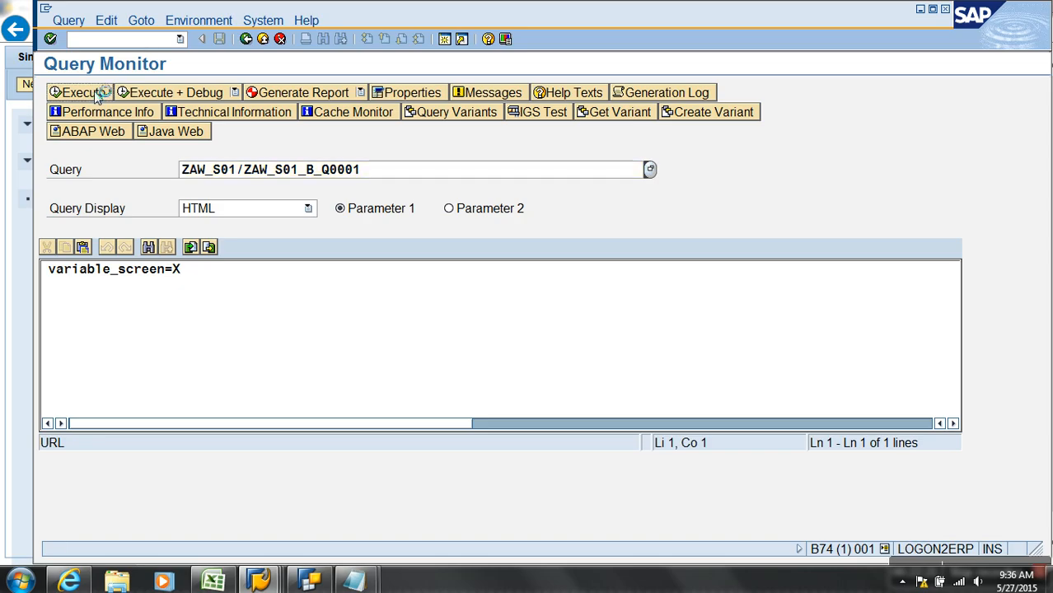
{"action": "key", "text": "alt+space"}
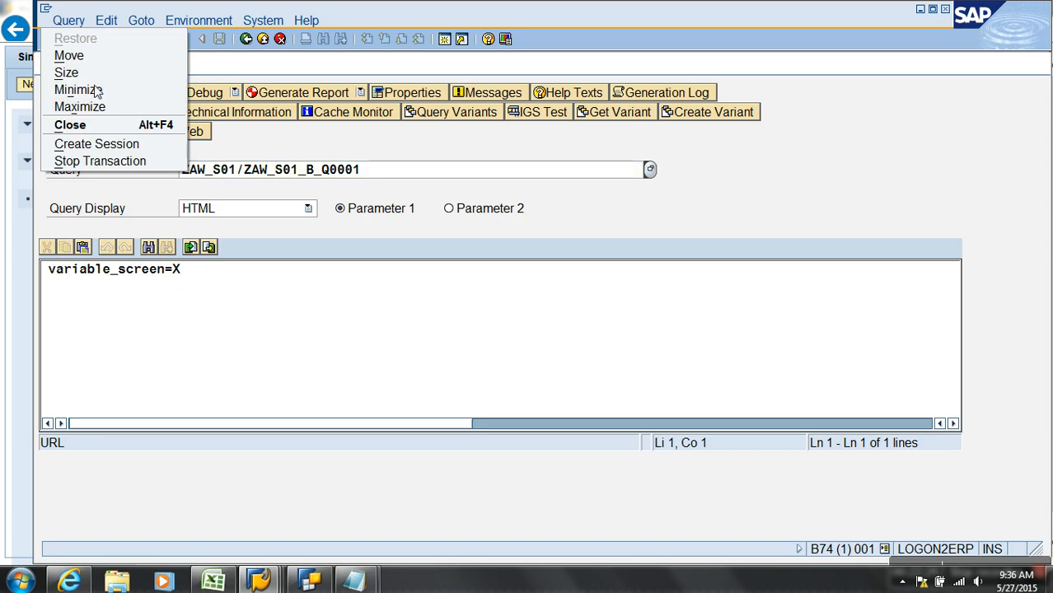
{"action": "left_click", "coordinate": [136, 161]}
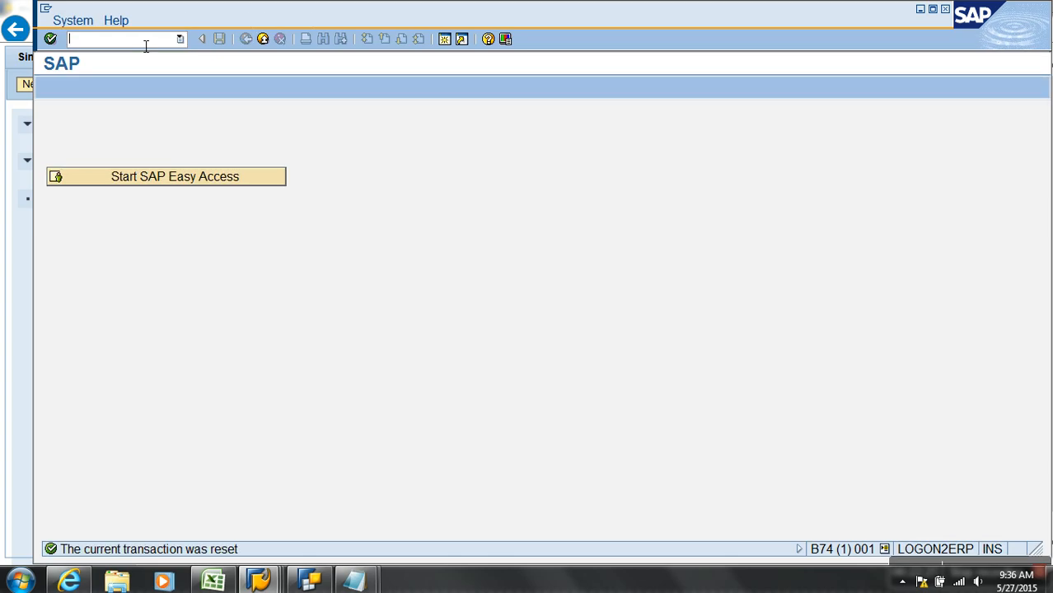
{"action": "type", "text": "/NSE16N"}
{"action": "key", "text": "Return"}
{"action": "type", "text": "/NRSRT"}
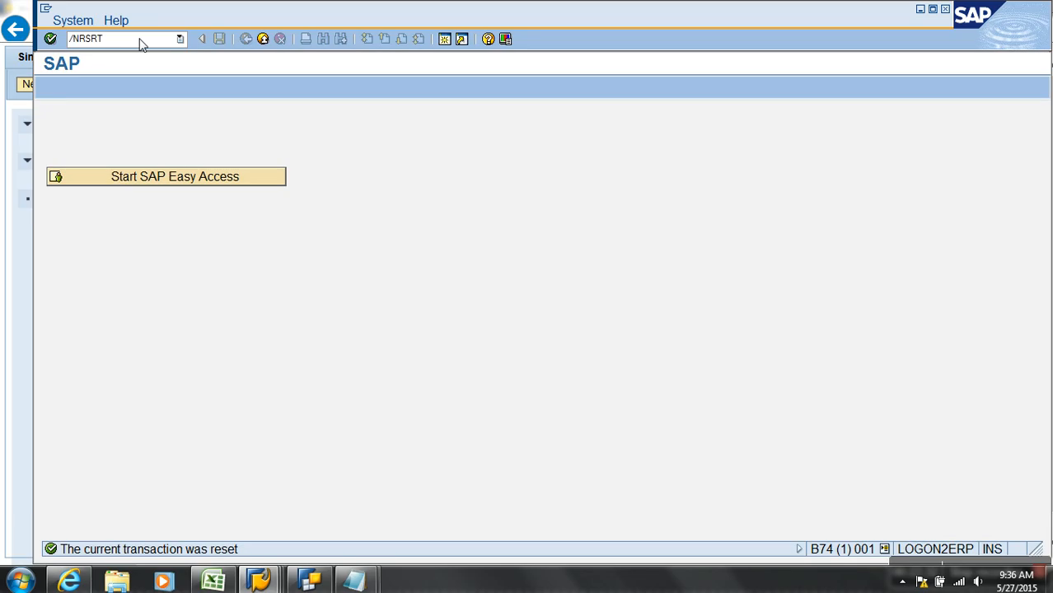
{"action": "key", "text": "Return"}
Execute query ZAW_S01/ZAW_S01_B_Q0001 in debug mode with the Display SQL/BWA/SAP HANA Query option enabled.
{"action": "left_click", "coordinate": [186, 97]}
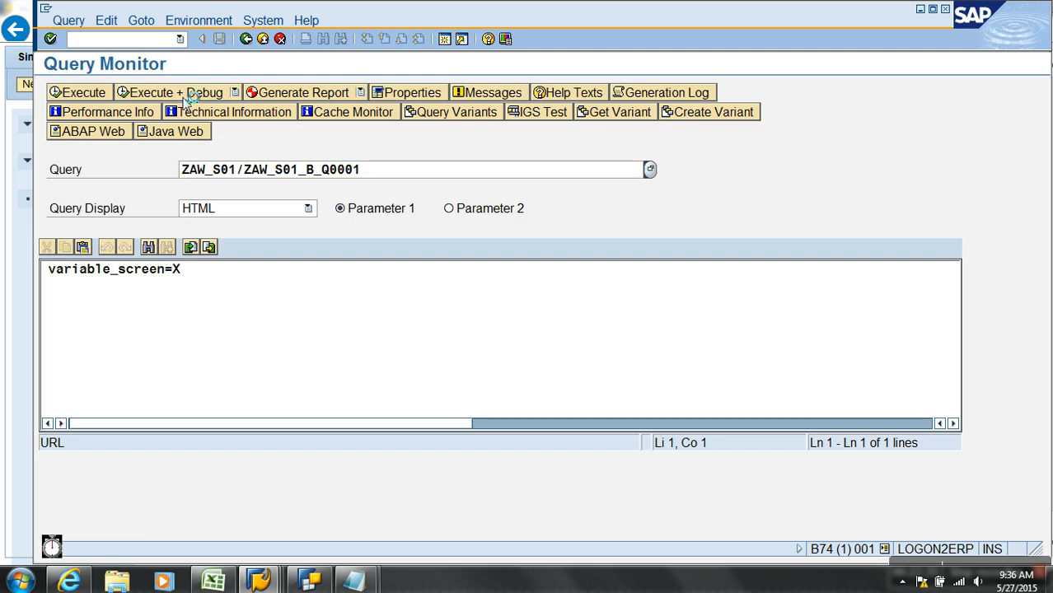
{"action": "left_click", "coordinate": [115, 372]}
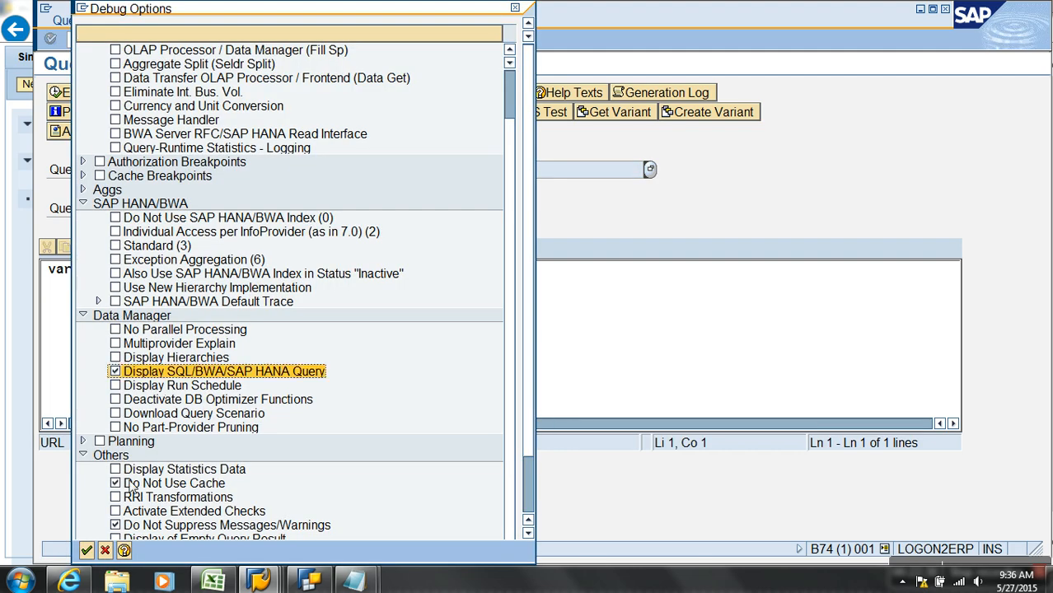
{"action": "left_click", "coordinate": [87, 550]}
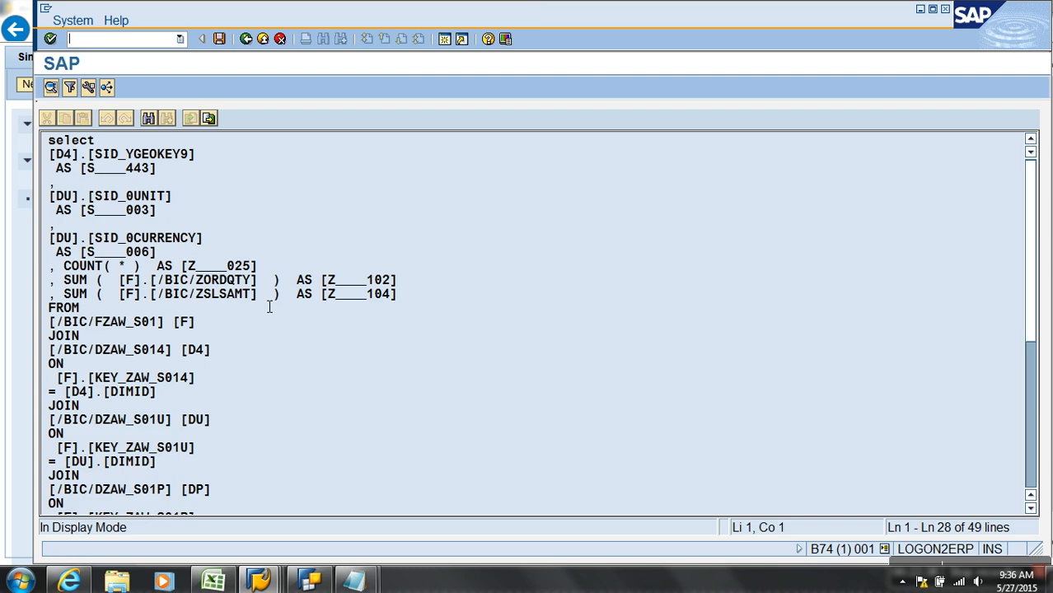
Examine the table joins, WHERE restrictions and GROUP BY section of the SQL statement generated for the query.
{"action": "left_click", "coordinate": [239, 339]}
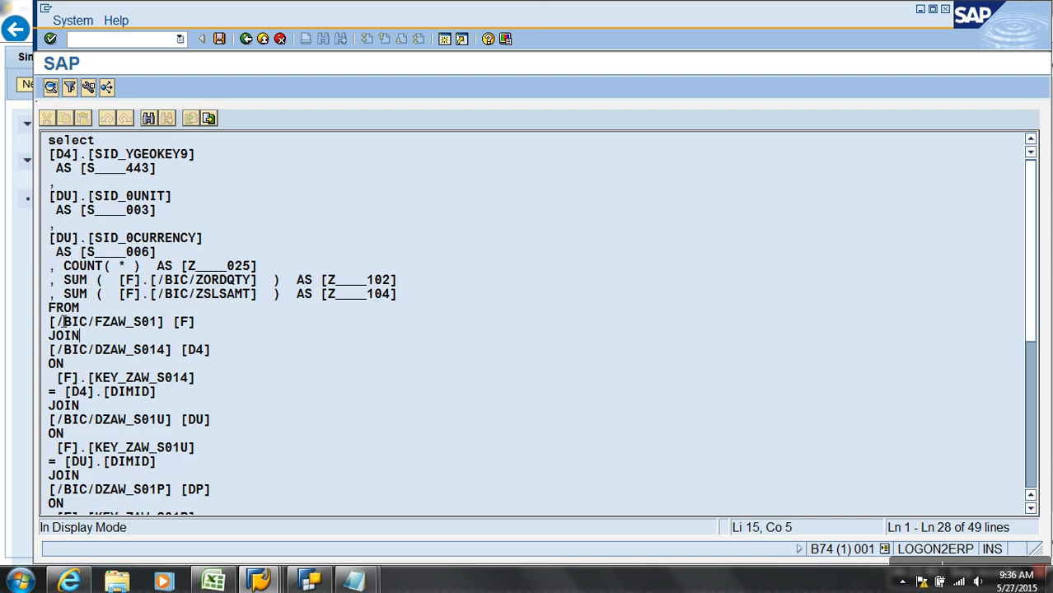
{"action": "left_click_drag", "start_coordinate": [52, 323], "coordinate": [239, 513]}
{"action": "scroll", "coordinate": [241, 487], "scroll_direction": "down", "scroll_amount": 4}
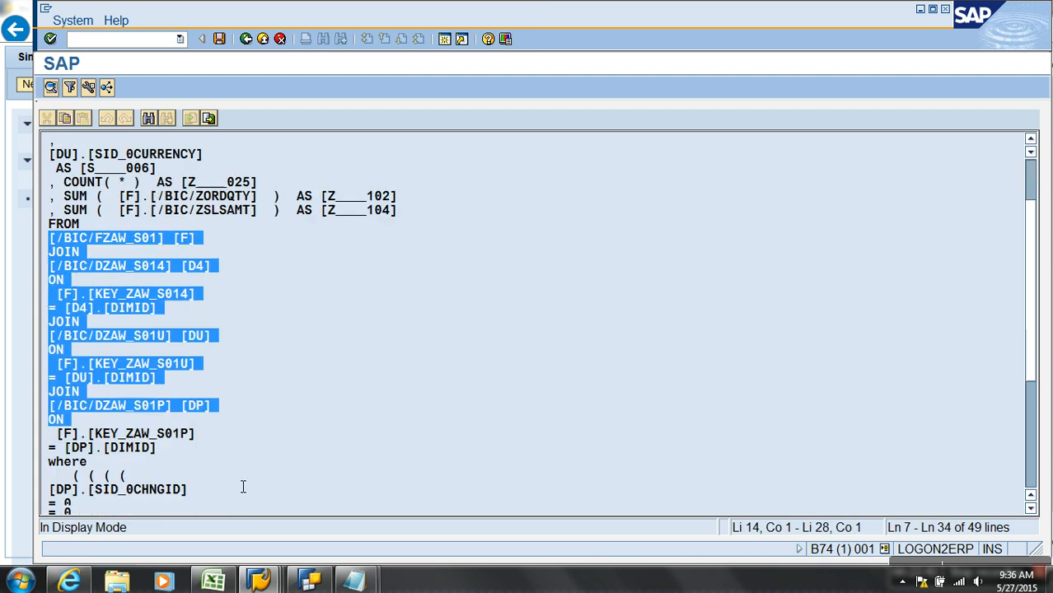
{"action": "left_click_drag", "start_coordinate": [75, 395], "coordinate": [98, 430]}
{"action": "scroll", "coordinate": [99, 430], "scroll_direction": "down", "scroll_amount": 3}
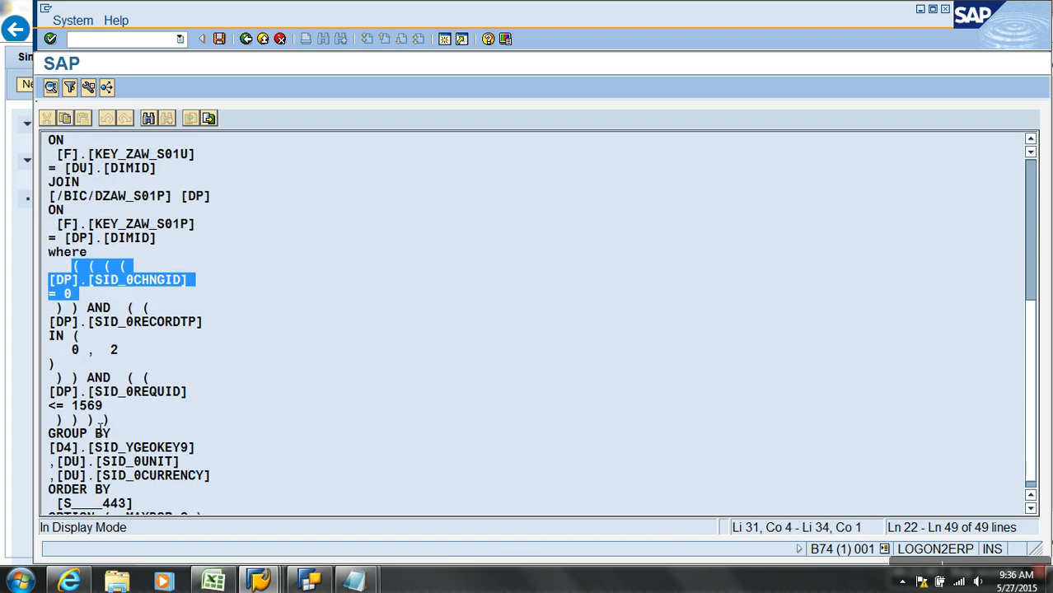
{"action": "left_click", "coordinate": [160, 442]}
{"action": "left_click", "coordinate": [153, 484]}
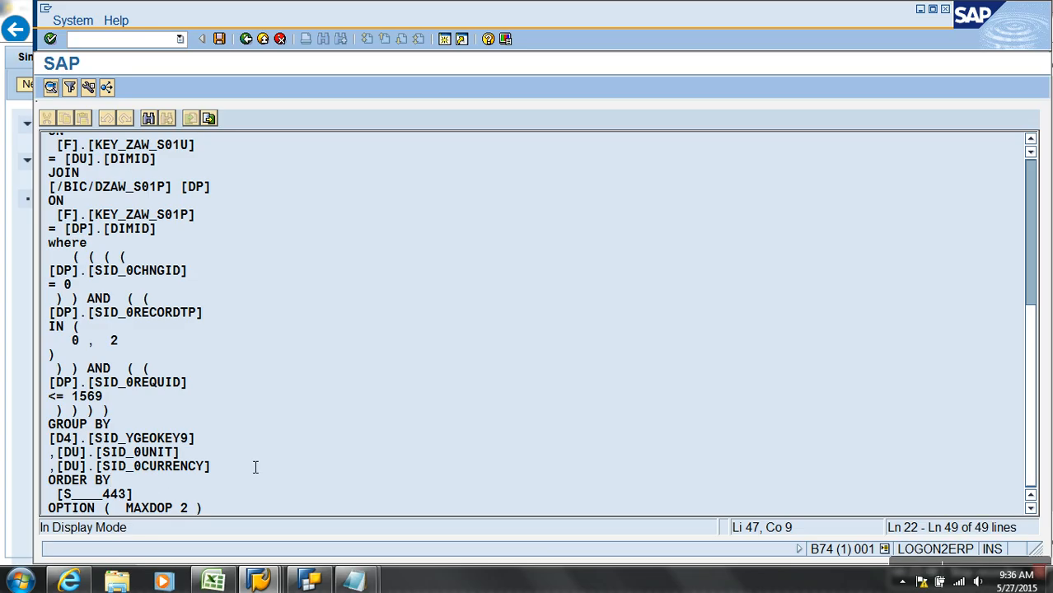
{"action": "scroll", "coordinate": [255, 467], "scroll_direction": "up", "scroll_amount": 7}
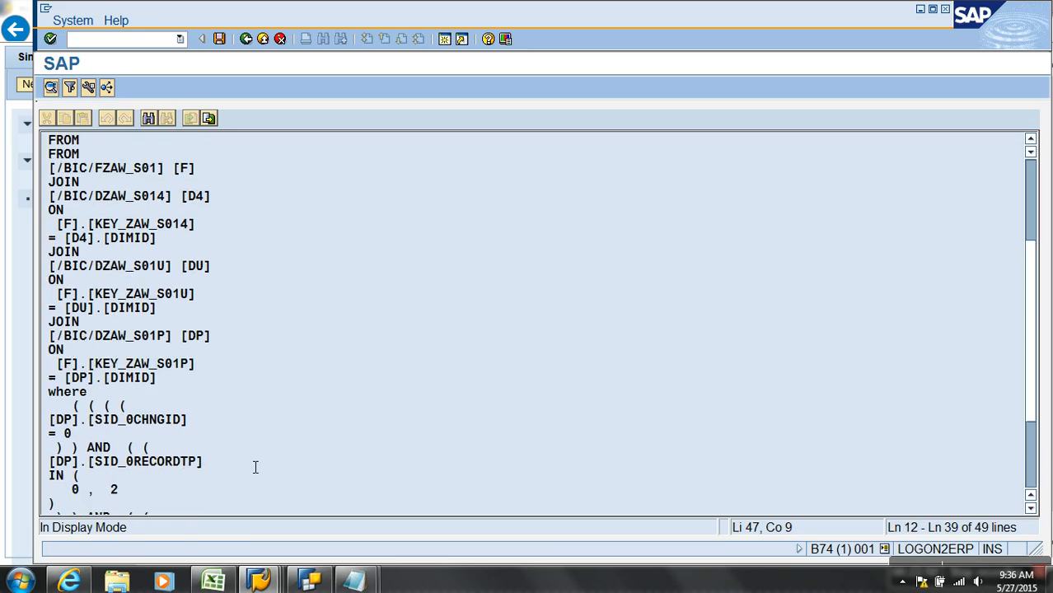
{"action": "left_click", "coordinate": [159, 231]}
Compare the < 12 LAKHS condition in BEx Query Designer with the full SQL statement in the SAP session.
{"action": "left_click", "coordinate": [309, 580]}
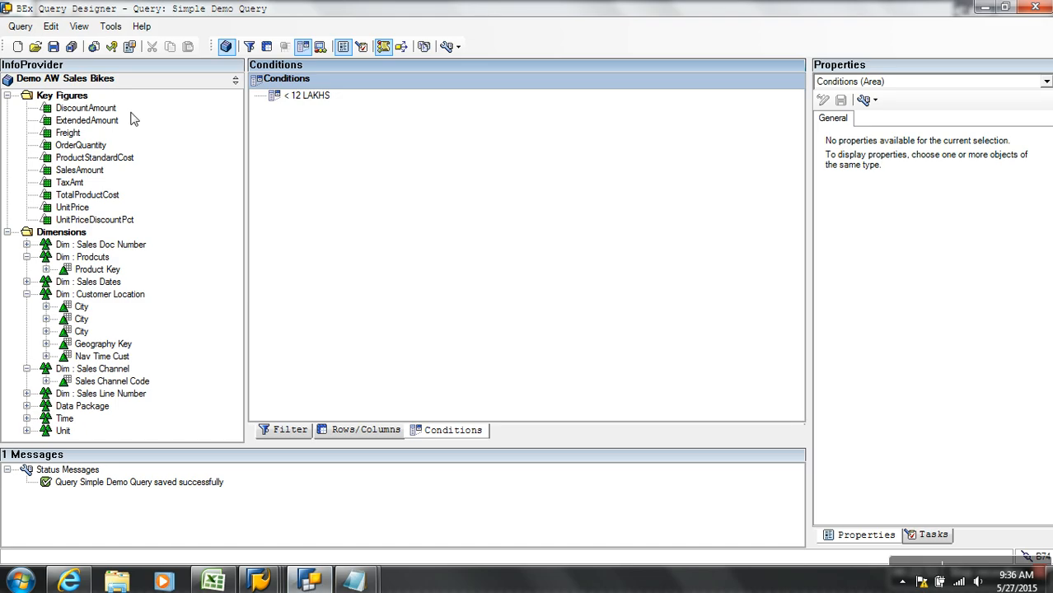
{"action": "left_click", "coordinate": [57, 49]}
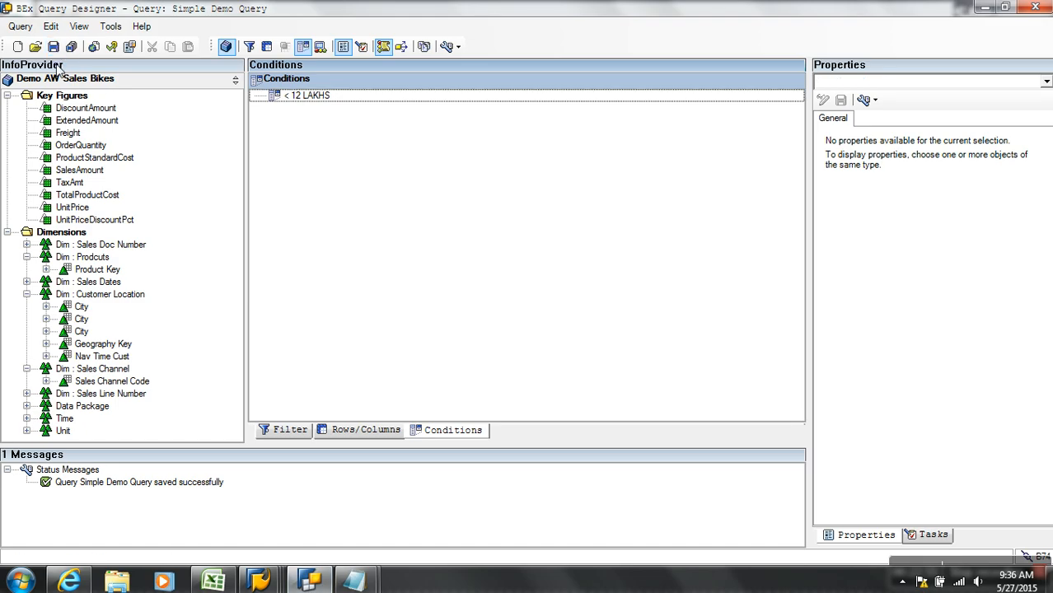
{"action": "key", "text": "alt+Tab"}
{"action": "left_click", "coordinate": [237, 281]}
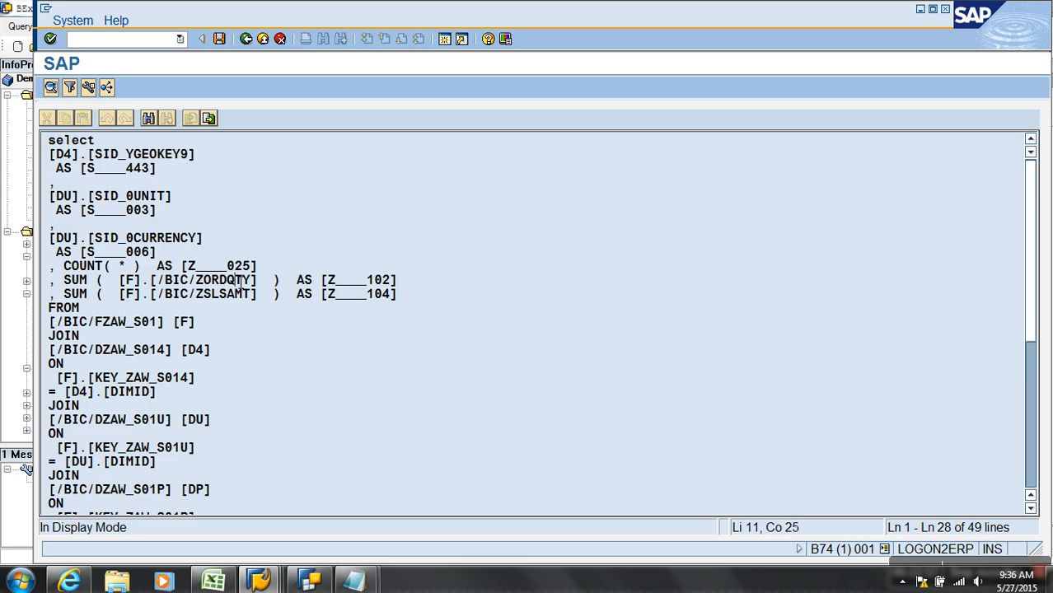
{"action": "scroll", "coordinate": [161, 350], "scroll_direction": "down", "scroll_amount": 2}
{"action": "scroll", "coordinate": [161, 355], "scroll_direction": "down", "scroll_amount": 5}
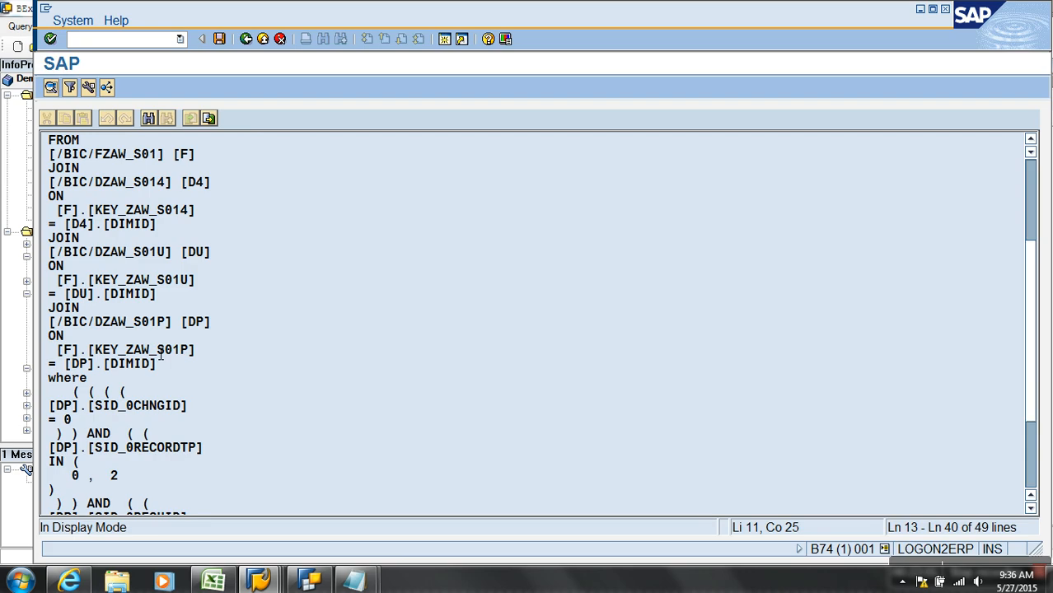
{"action": "scroll", "coordinate": [161, 353], "scroll_direction": "down", "scroll_amount": 1}
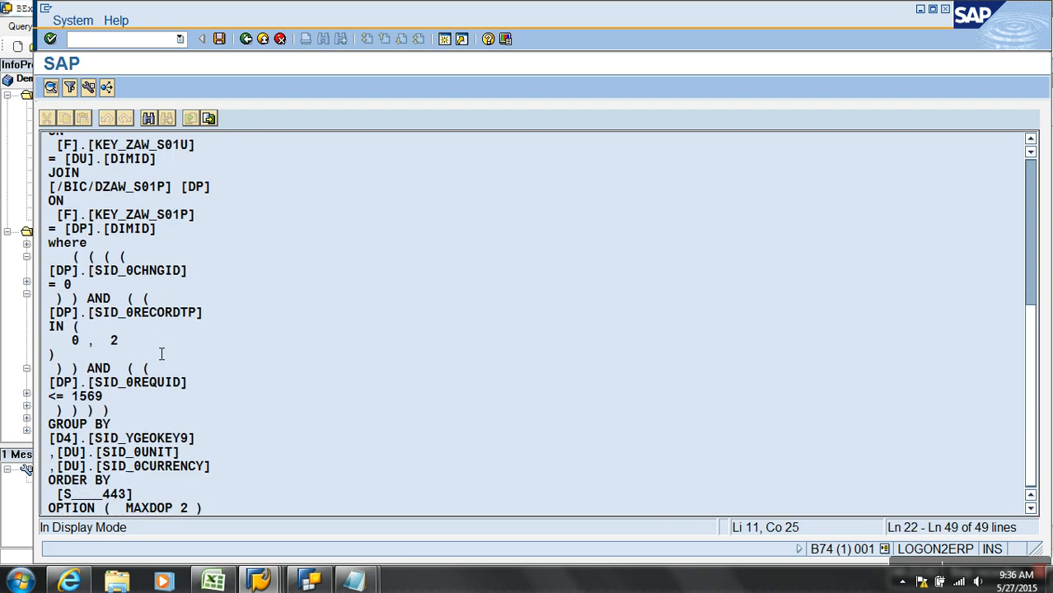
{"action": "scroll", "coordinate": [161, 353], "scroll_direction": "up", "scroll_amount": 2}
{"action": "scroll", "coordinate": [161, 354], "scroll_direction": "down", "scroll_amount": 2}
{"action": "left_click_drag", "start_coordinate": [218, 512], "coordinate": [246, 514]}
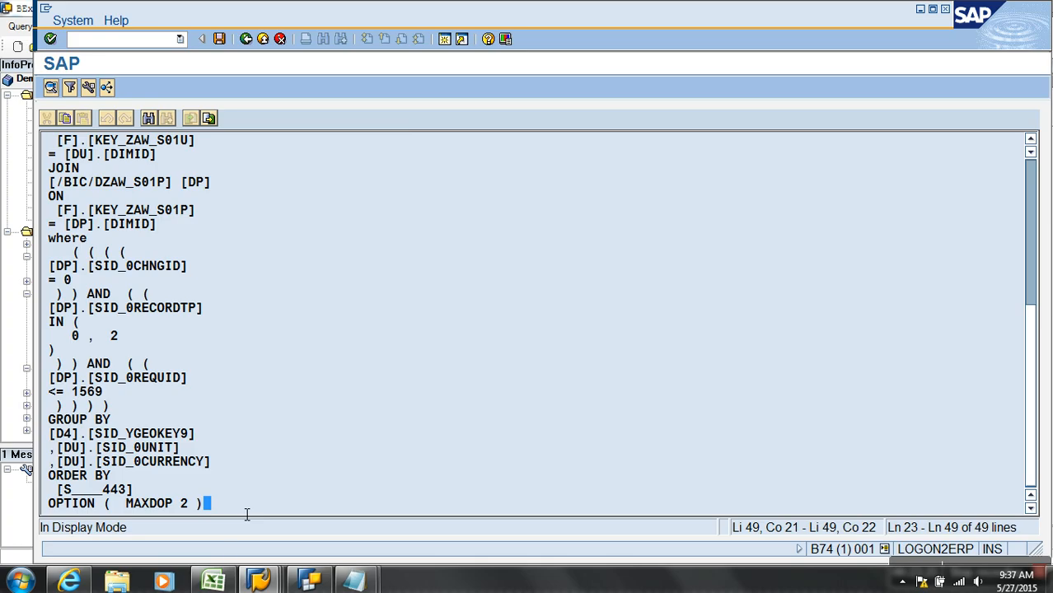
Switch to BEx Query Designer and deactivate the < 12 LAKHS condition.
{"action": "left_click", "coordinate": [306, 581]}
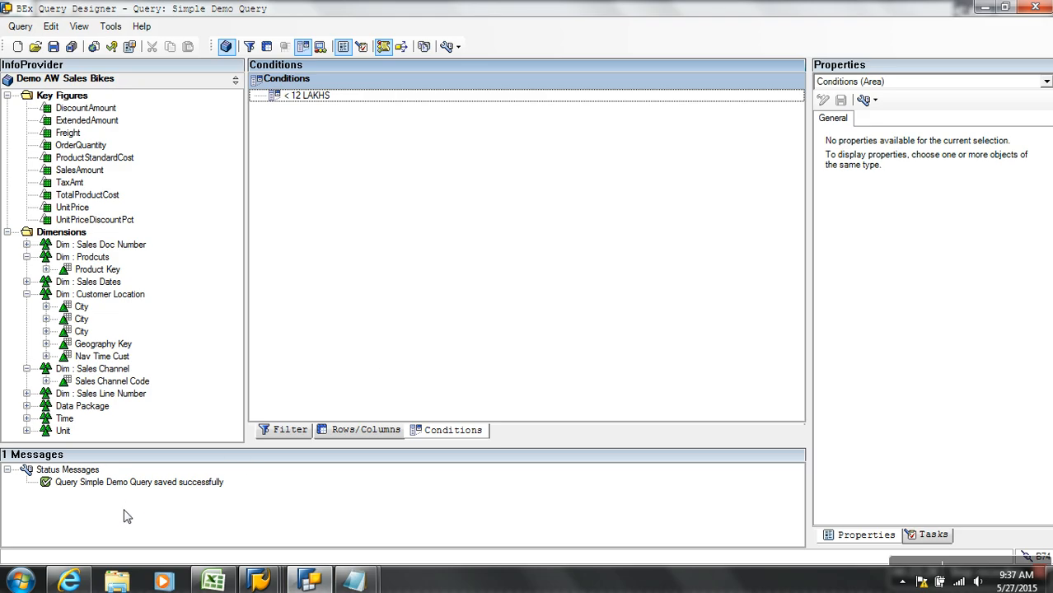
{"action": "left_click", "coordinate": [69, 581]}
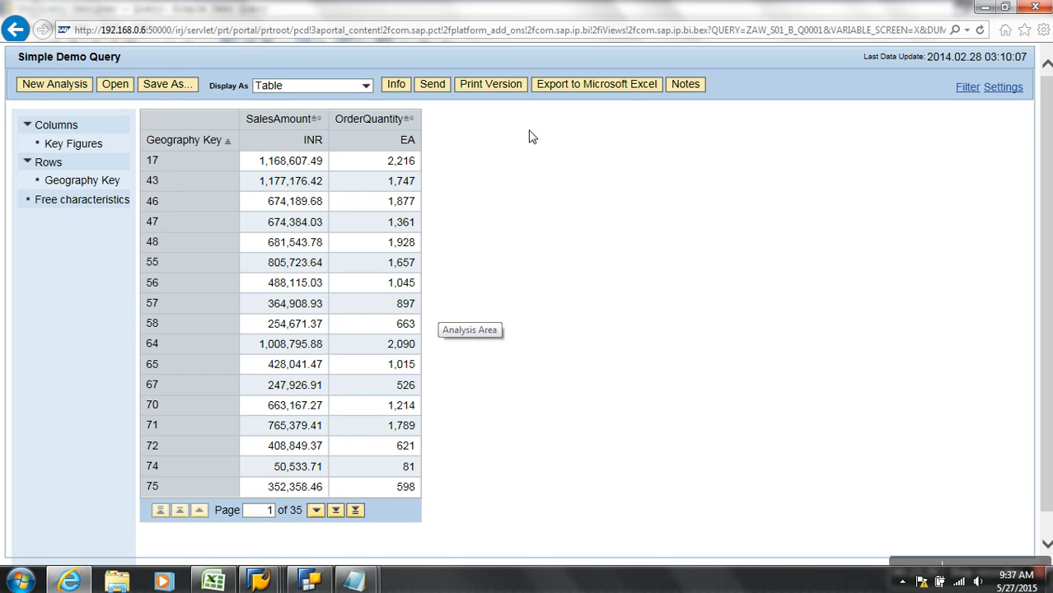
{"action": "left_click", "coordinate": [312, 581]}
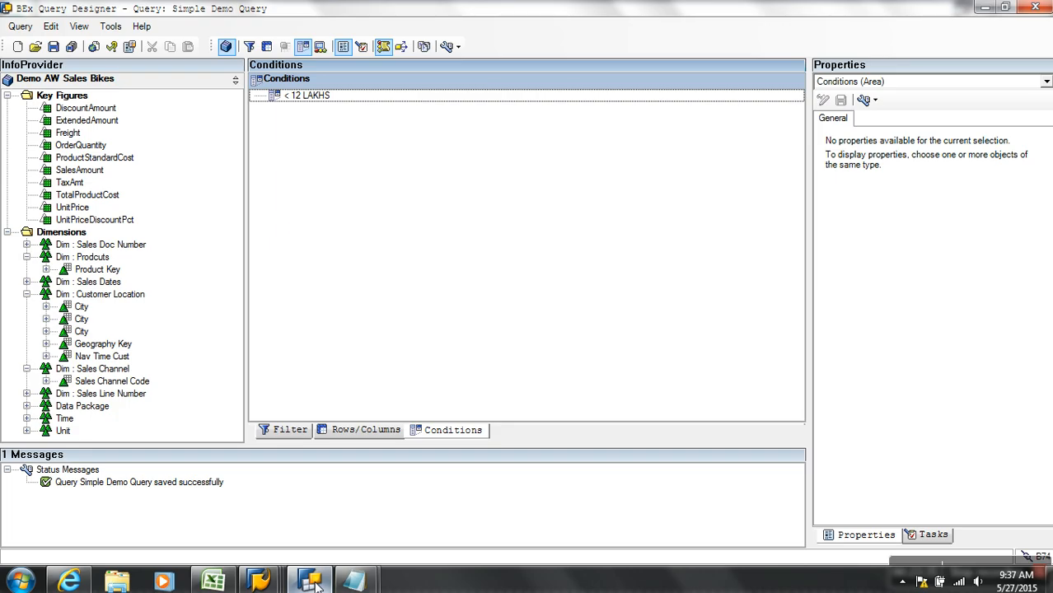
{"action": "left_click", "coordinate": [297, 97]}
{"action": "right_click", "coordinate": [296, 98]}
{"action": "left_click", "coordinate": [329, 107]}
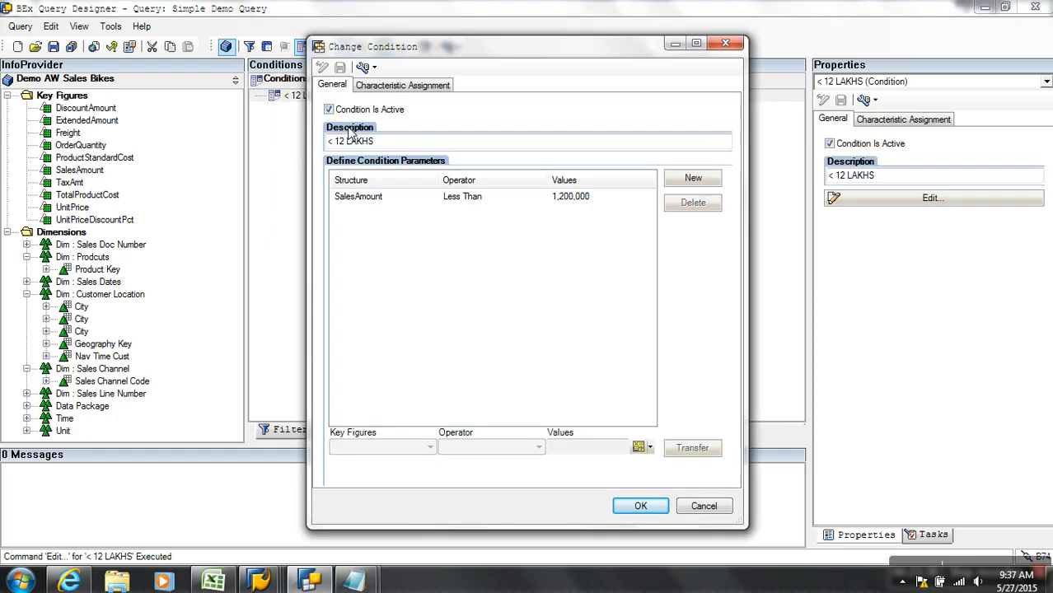
{"action": "left_click", "coordinate": [328, 109]}
{"action": "left_click", "coordinate": [640, 506]}
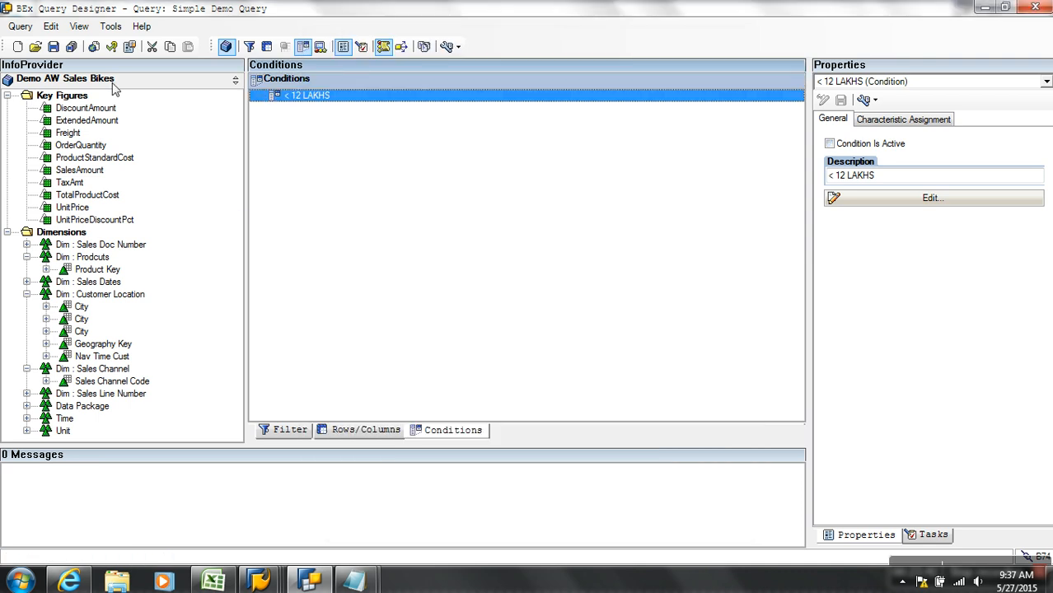
Save the query and refresh its browser report with the condition deactivated.
{"action": "left_click", "coordinate": [54, 46]}
{"action": "left_click", "coordinate": [93, 46]}
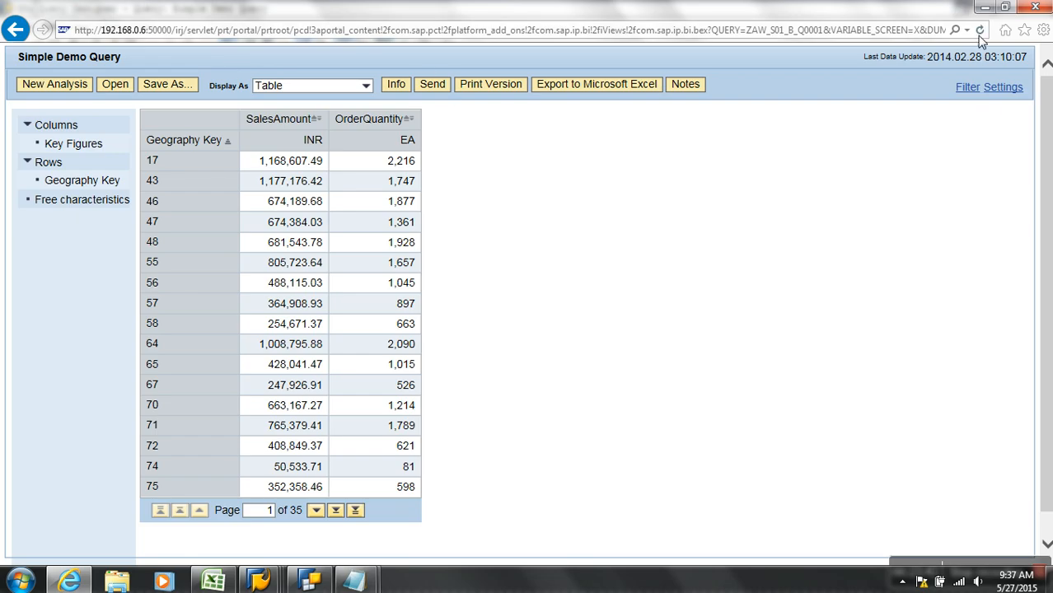
{"action": "left_click", "coordinate": [979, 31]}
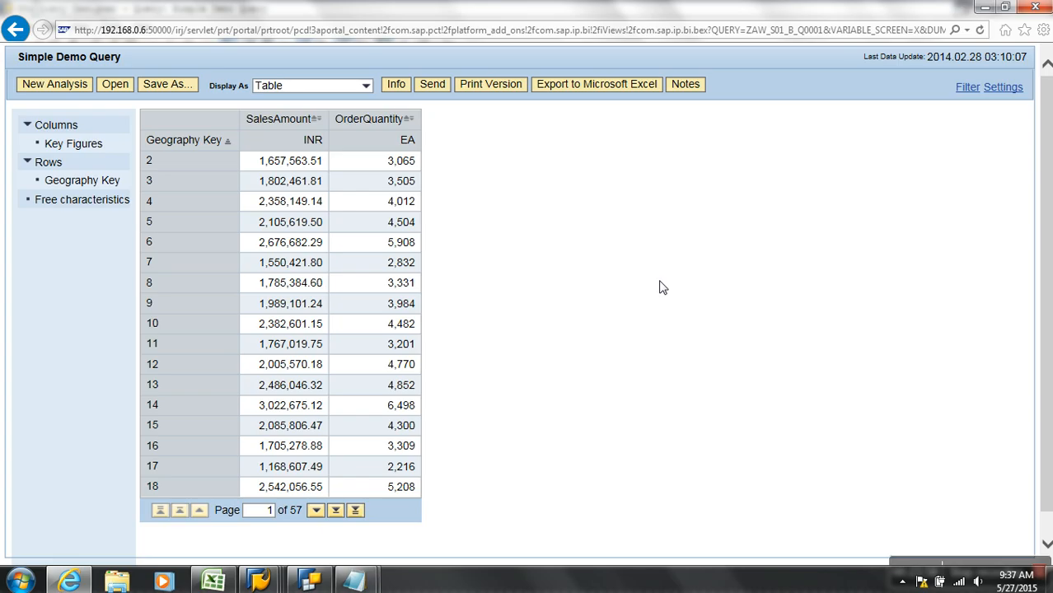
Activate the < 12 LAKHS condition in the report's condition settings and close the settings area.
{"action": "left_click", "coordinate": [1014, 89]}
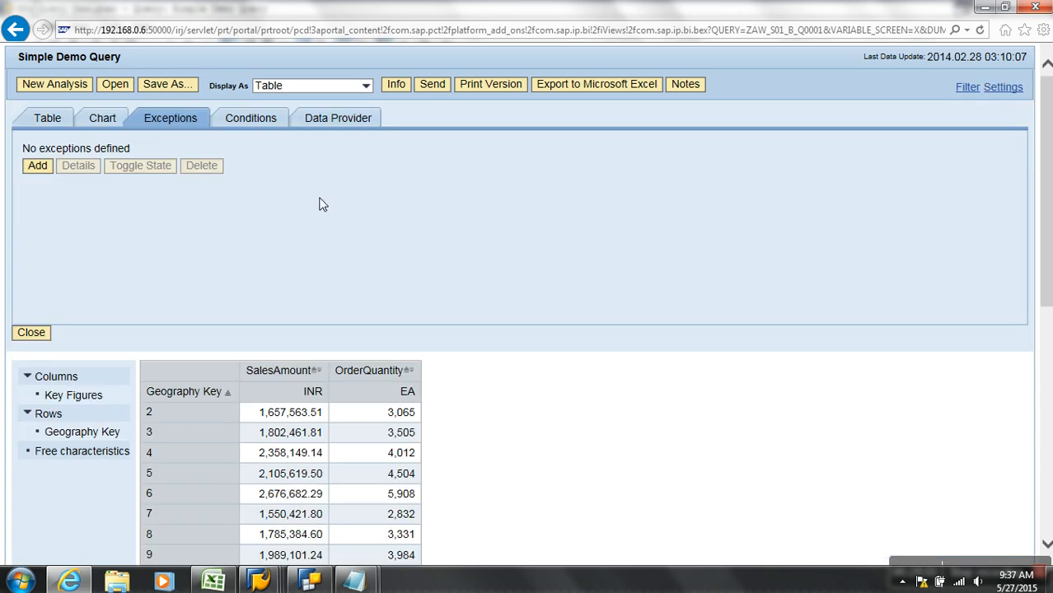
{"action": "left_click", "coordinate": [253, 124]}
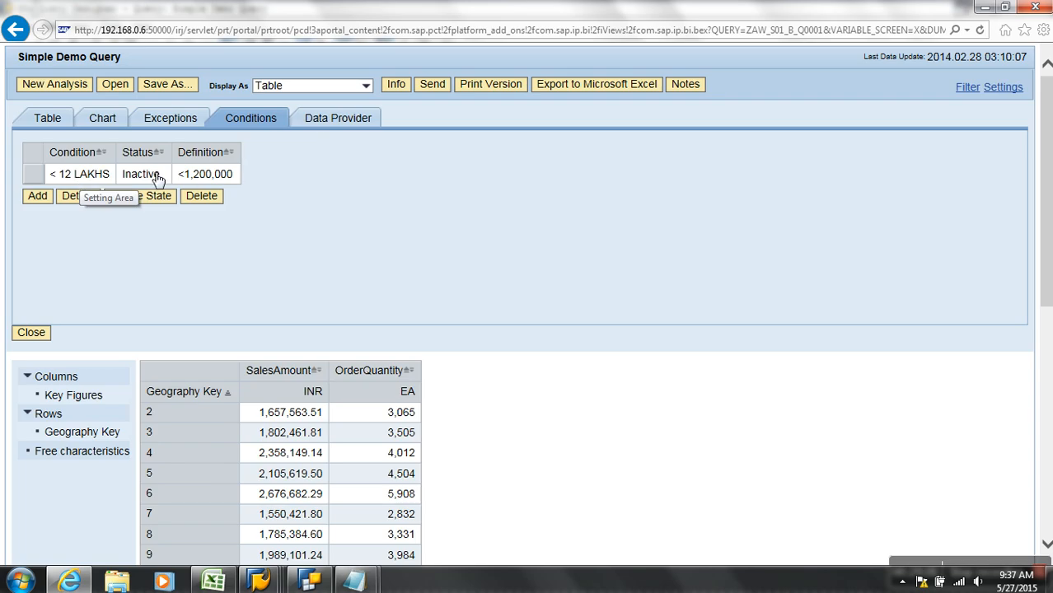
{"action": "left_click", "coordinate": [39, 173]}
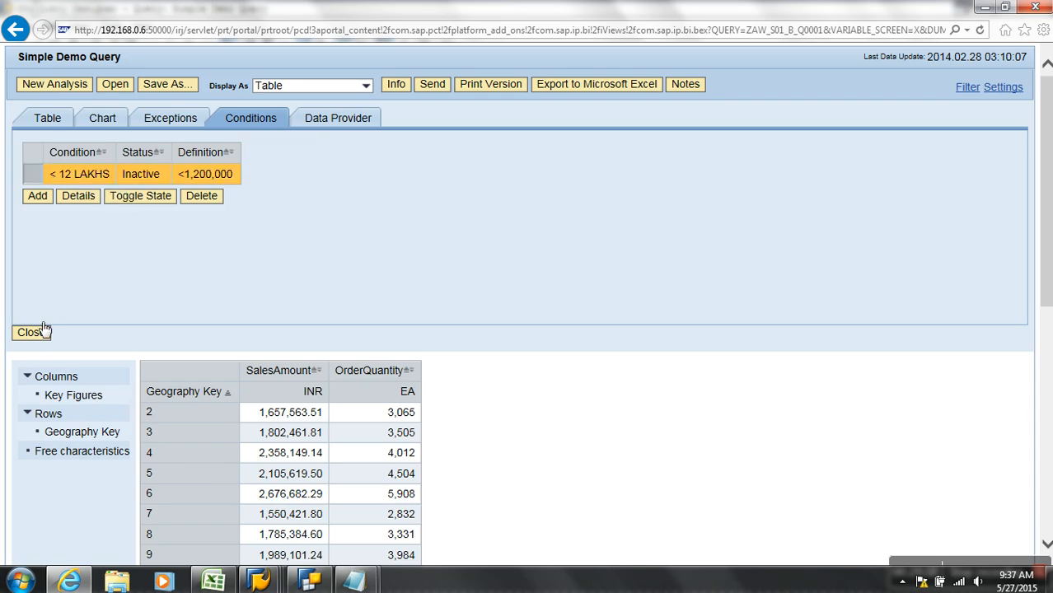
{"action": "left_click", "coordinate": [142, 198]}
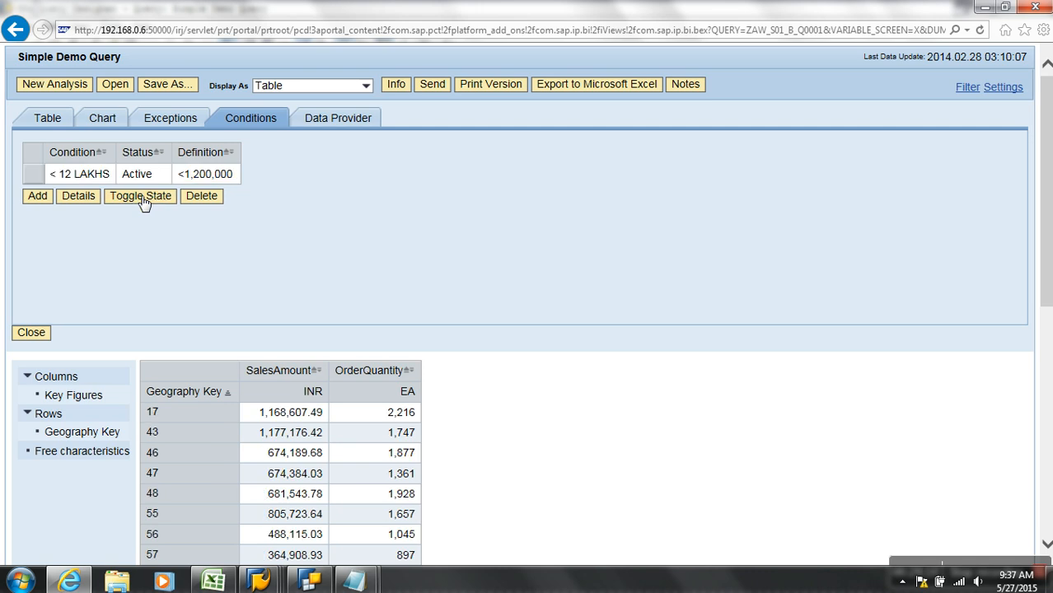
{"action": "left_click", "coordinate": [33, 333]}
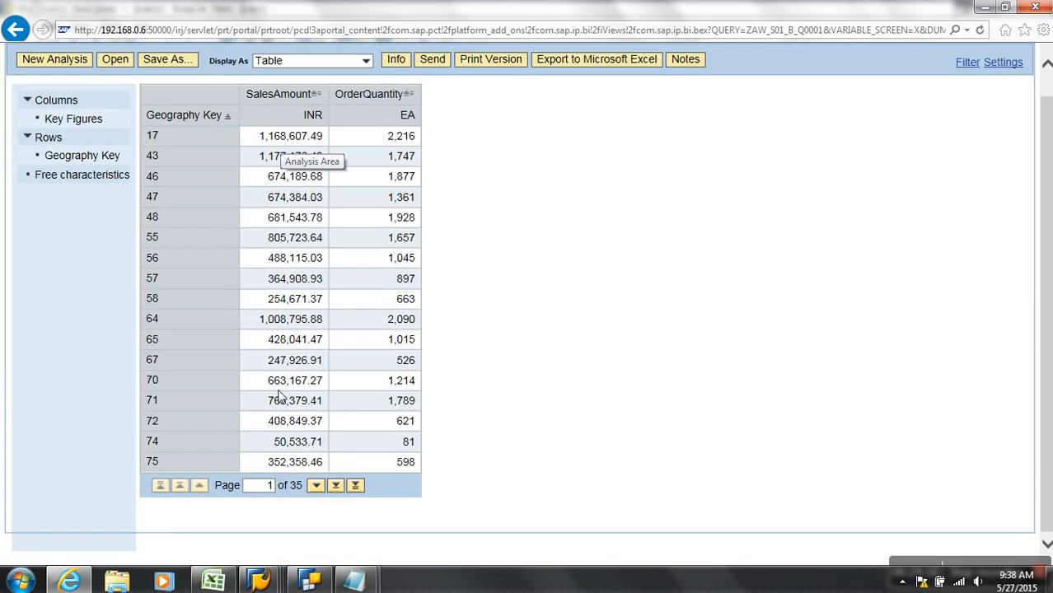
Reopen the report's condition settings and set the < 12 LAKHS condition back to inactive.
{"action": "left_click", "coordinate": [1003, 63]}
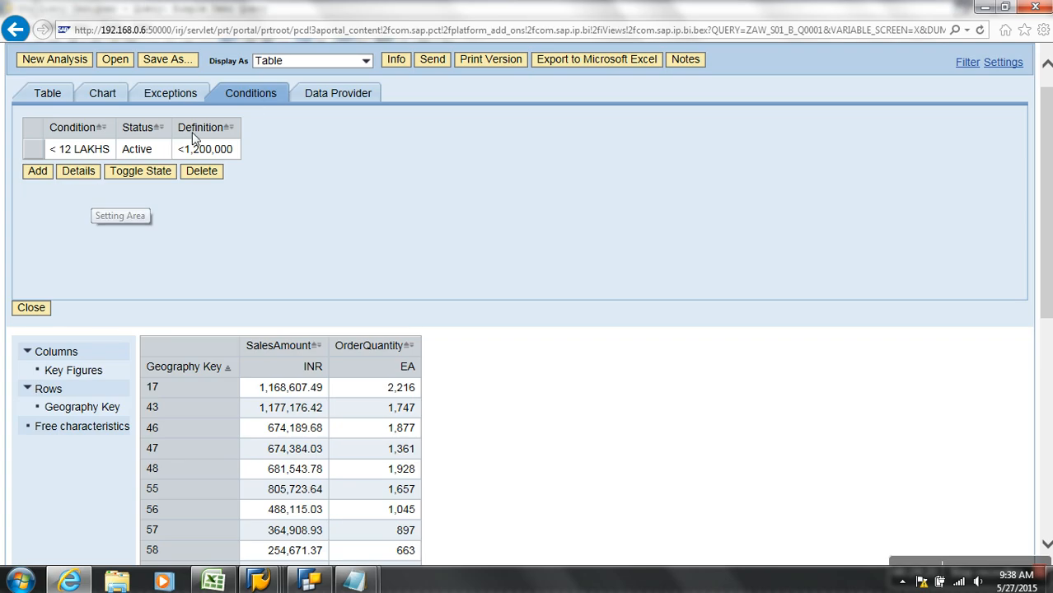
{"action": "left_click", "coordinate": [49, 151]}
{"action": "left_click", "coordinate": [157, 171]}
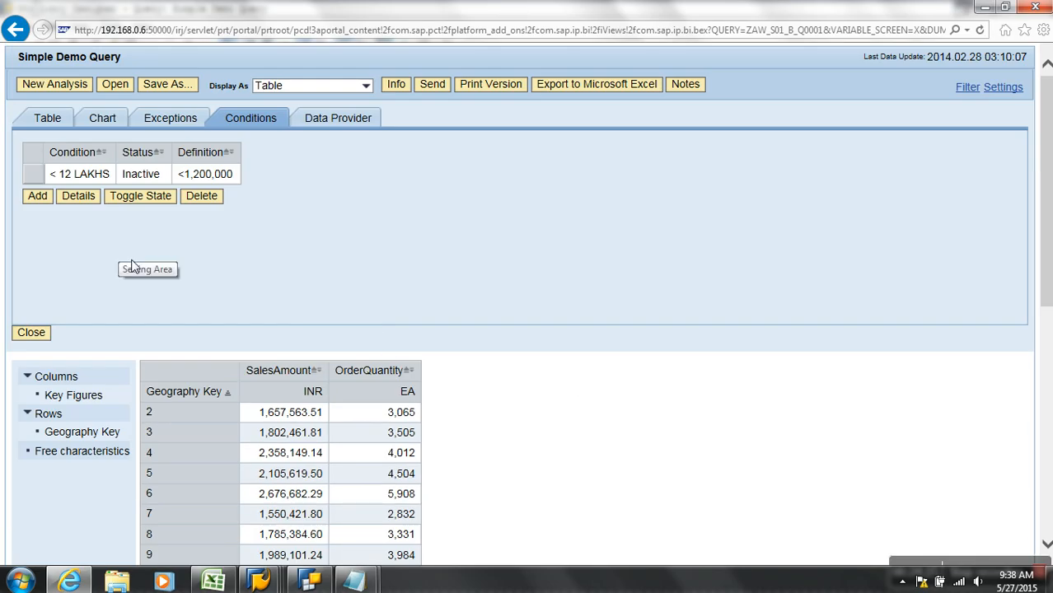
View the condition types offered when adding a condition in the report, cancel the wizard and close the settings area.
{"action": "left_click", "coordinate": [45, 200]}
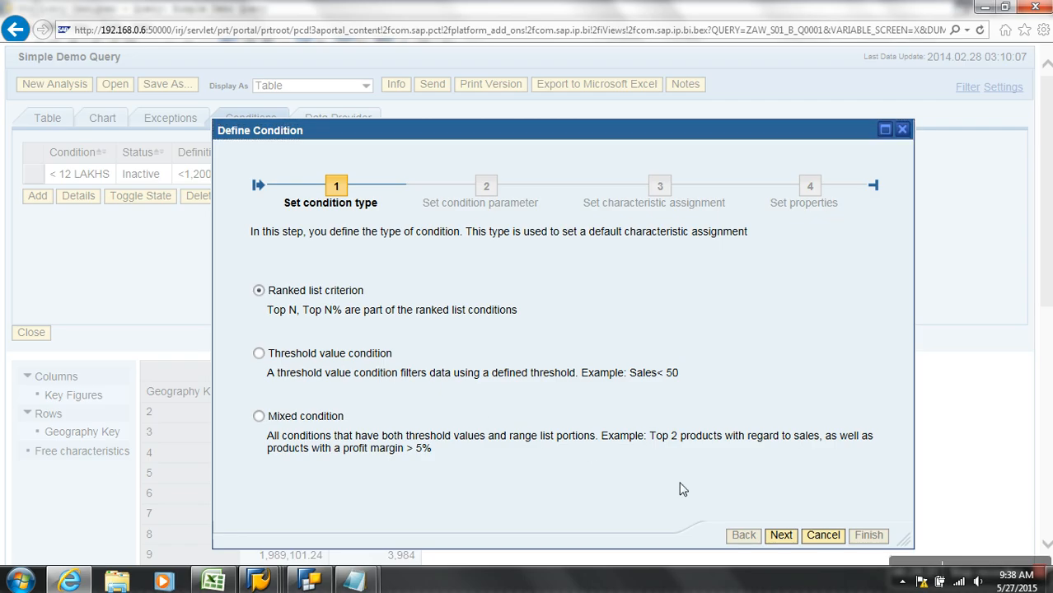
{"action": "left_click", "coordinate": [835, 543]}
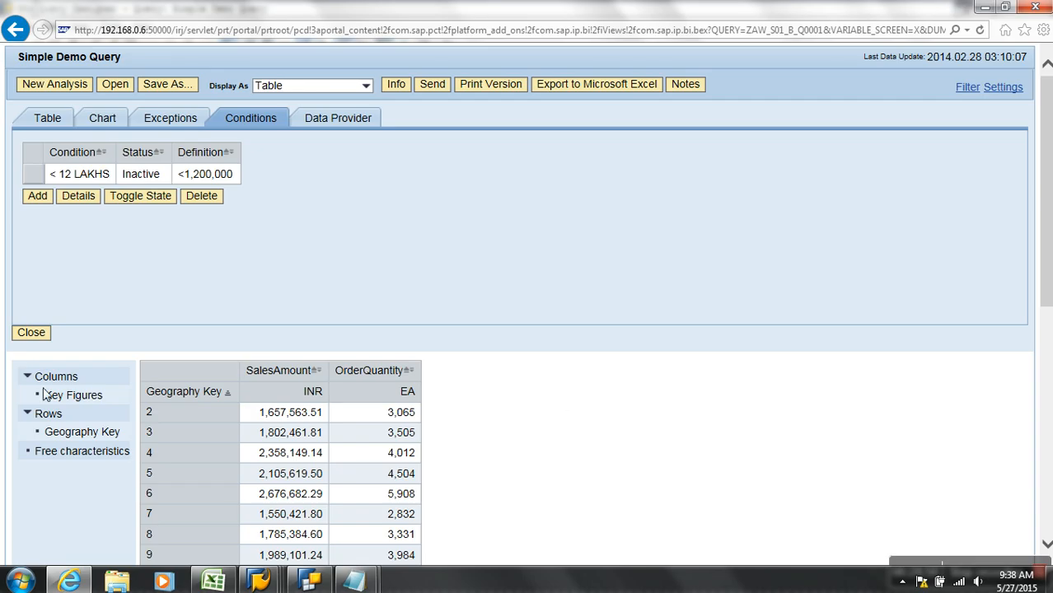
{"action": "left_click", "coordinate": [33, 332]}
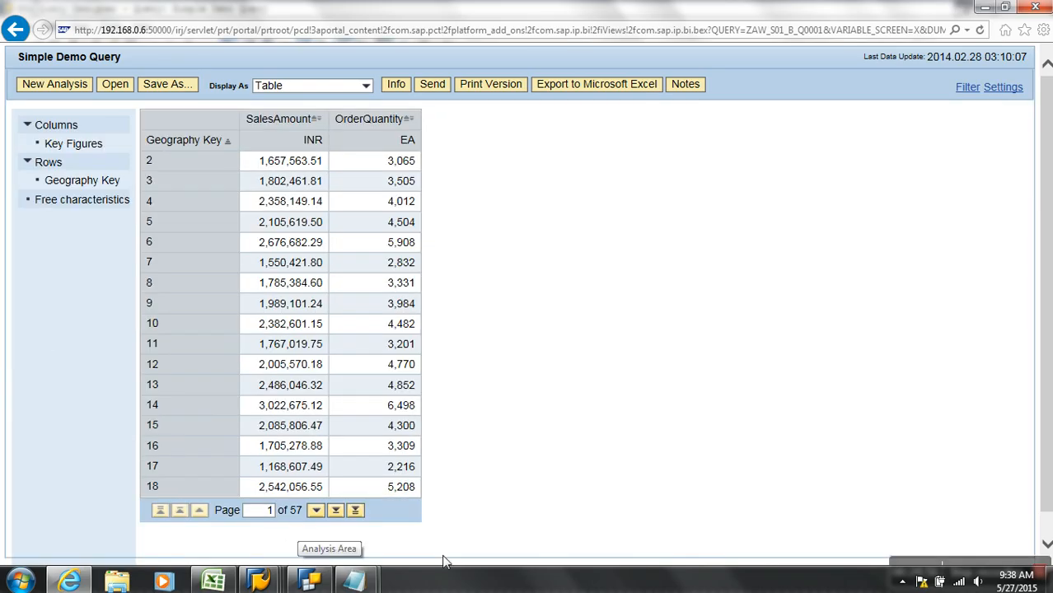
Switch to BEx Query Designer, open the < 12 LAKHS condition for editing and clear the comparison value of its SalesAmount Less Than parameter.
{"action": "left_click", "coordinate": [315, 583]}
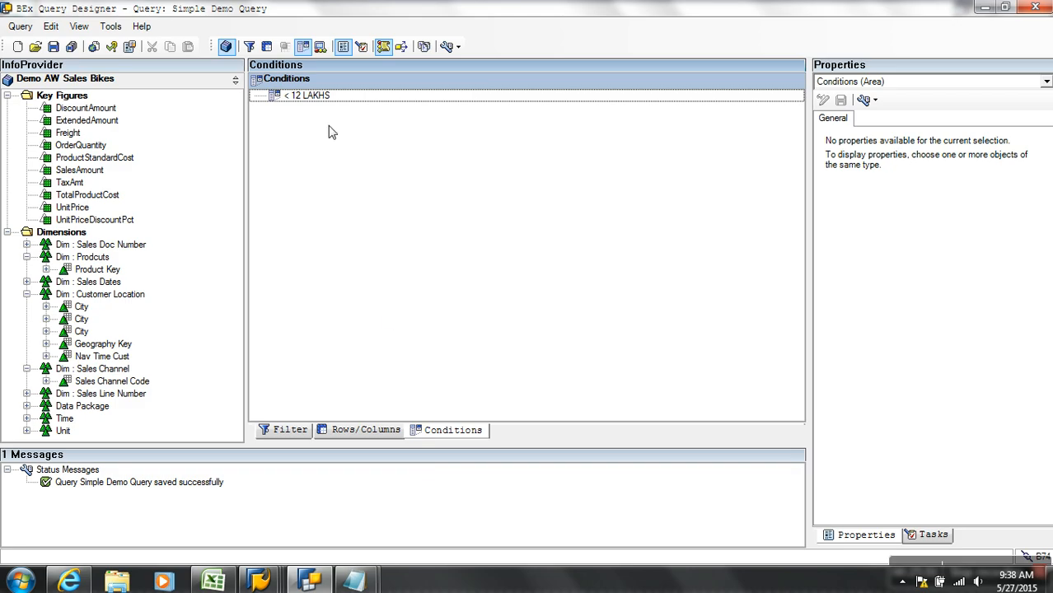
{"action": "left_click", "coordinate": [324, 97]}
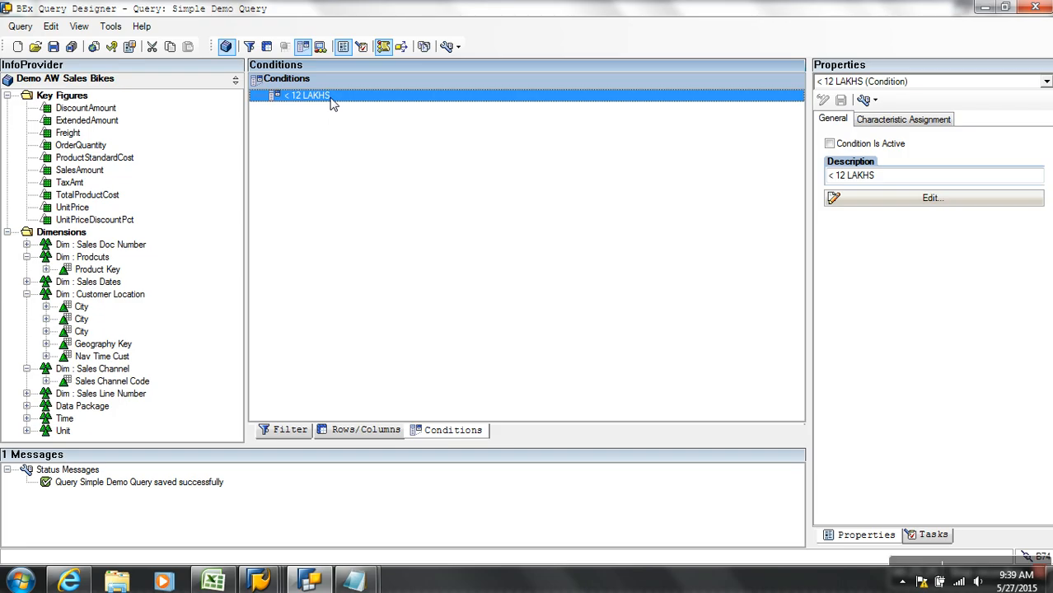
{"action": "right_click", "coordinate": [332, 99]}
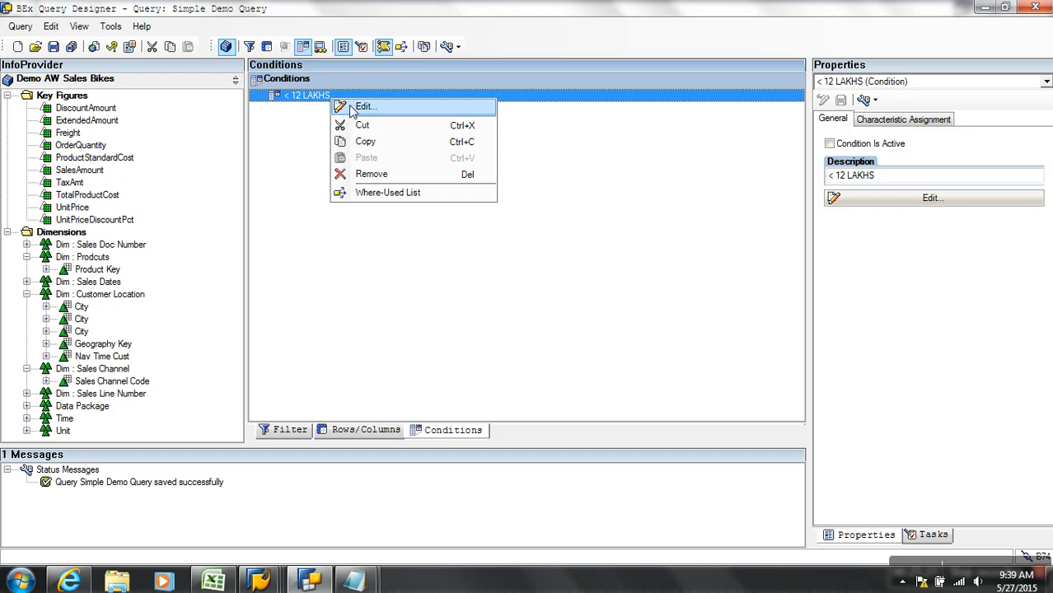
{"action": "left_click", "coordinate": [361, 106]}
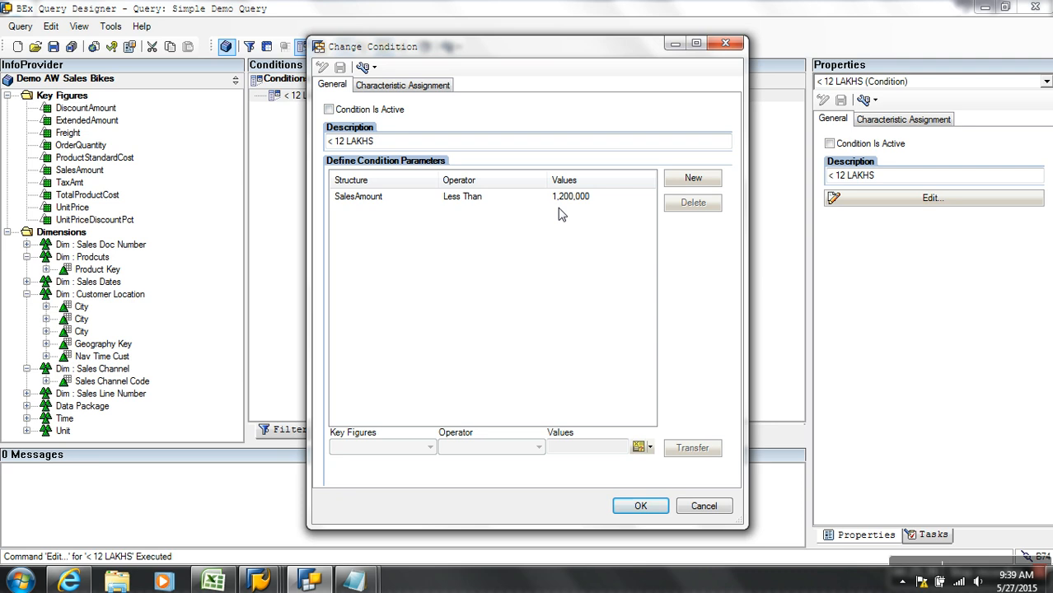
{"action": "left_click", "coordinate": [567, 203]}
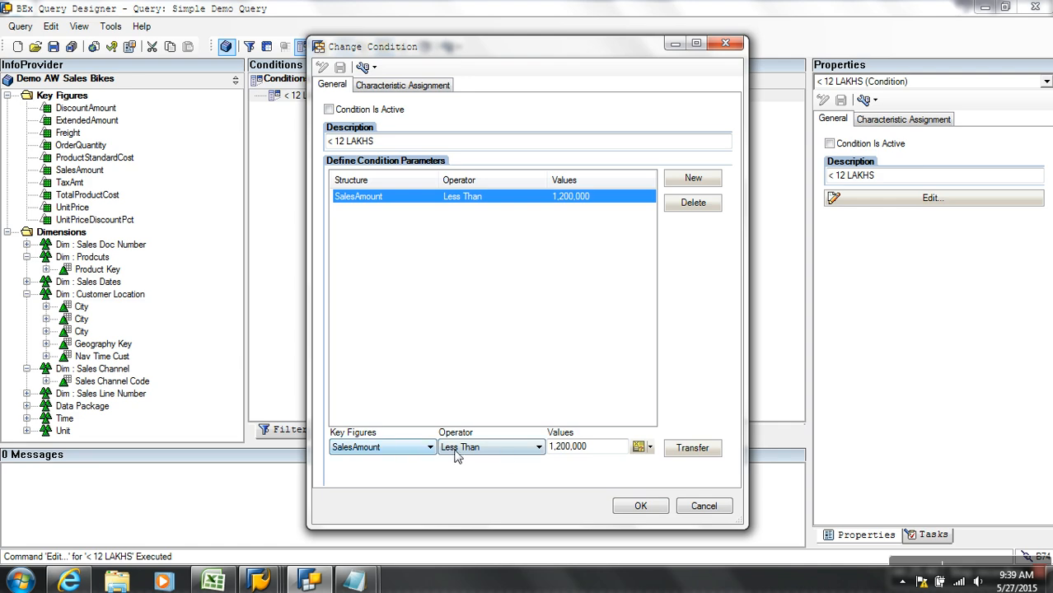
{"action": "left_click_drag", "start_coordinate": [613, 450], "coordinate": [531, 451]}
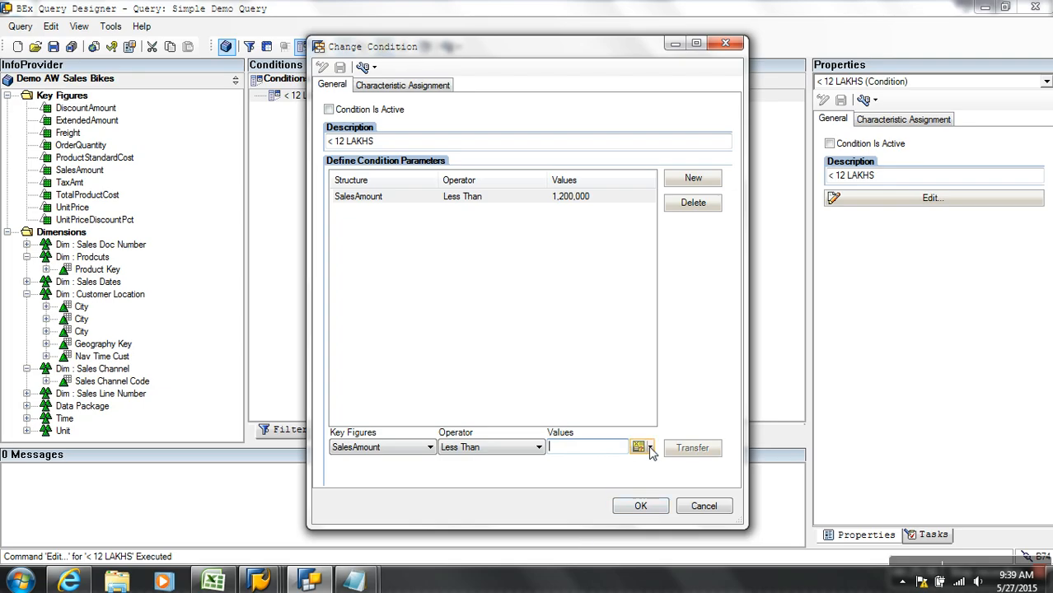
{"action": "double_click", "coordinate": [527, 42]}
{"action": "double_click", "coordinate": [552, 23]}
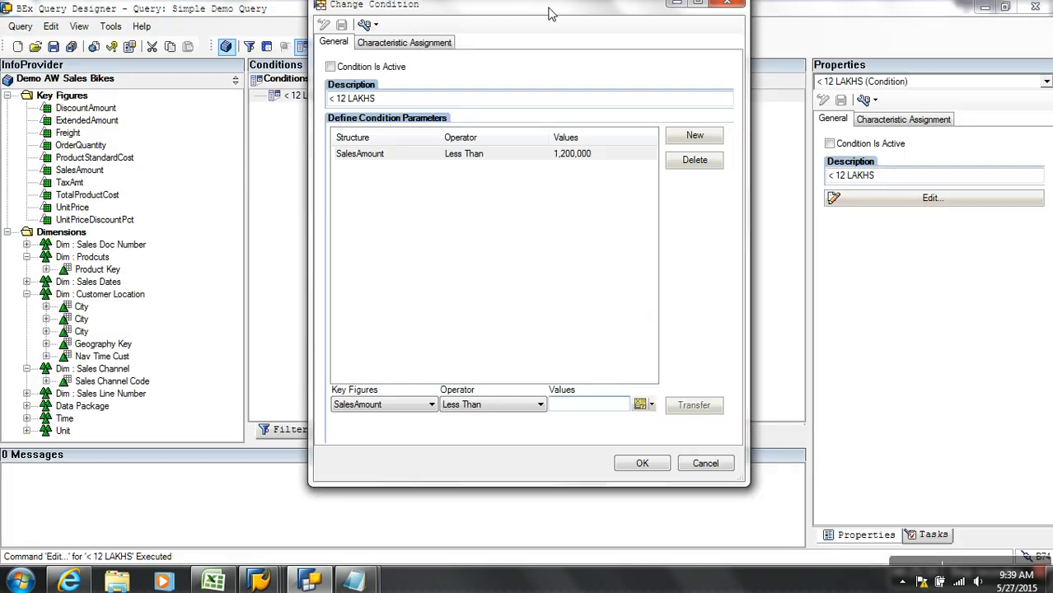
Create a new variable for the condition value with description Enter Amount and technical name ZAMOUNTF, then save and confirm it.
{"action": "left_click", "coordinate": [648, 405]}
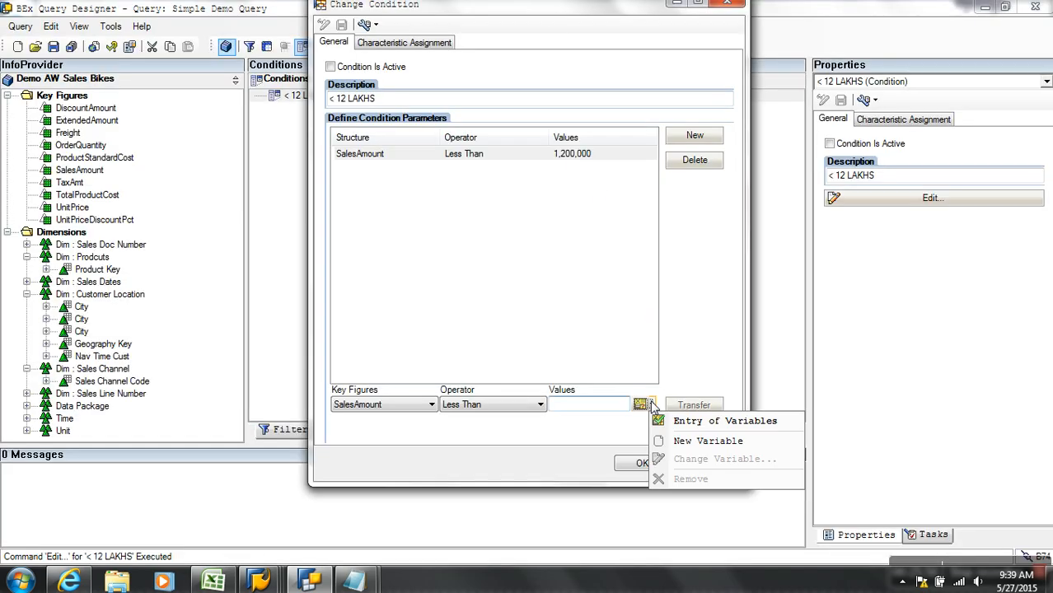
{"action": "left_click", "coordinate": [696, 442]}
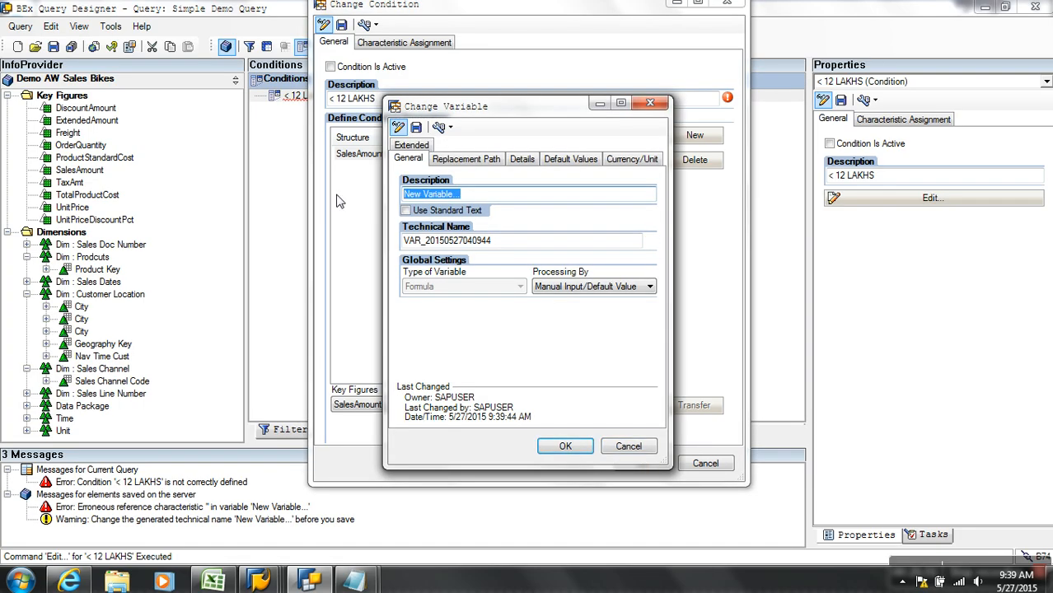
{"action": "type", "text": "En"}
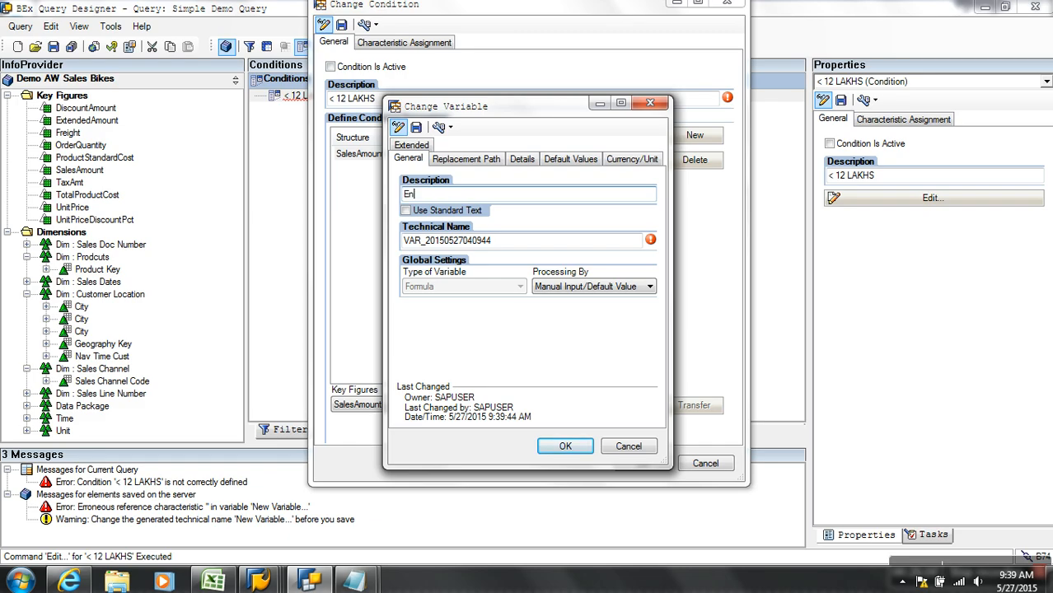
{"action": "type", "text": "ter Amount"}
{"action": "left_click_drag", "start_coordinate": [516, 243], "coordinate": [362, 250]}
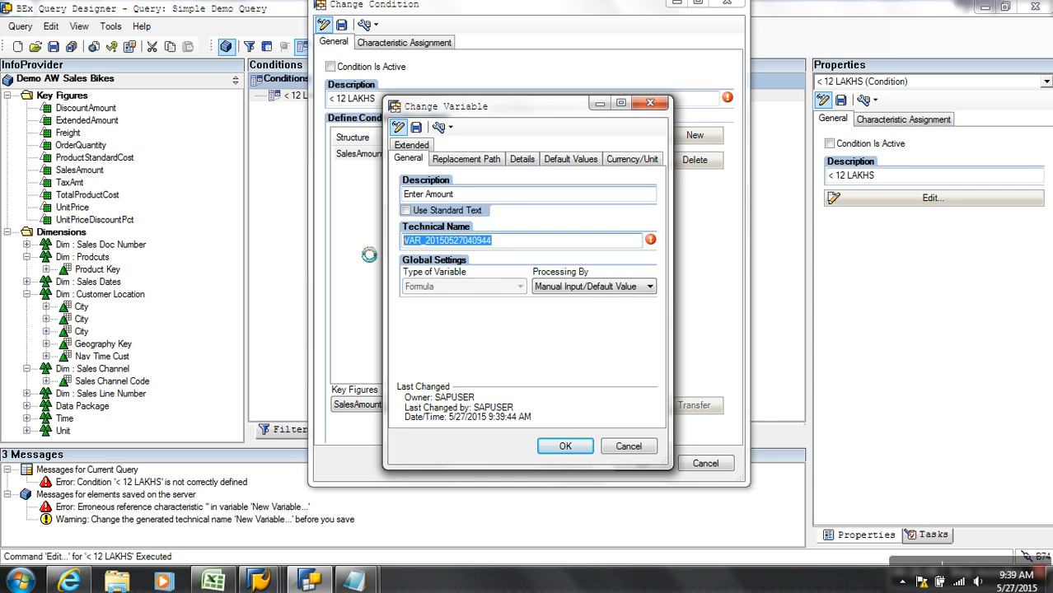
{"action": "type", "text": "ZAMOUNTF"}
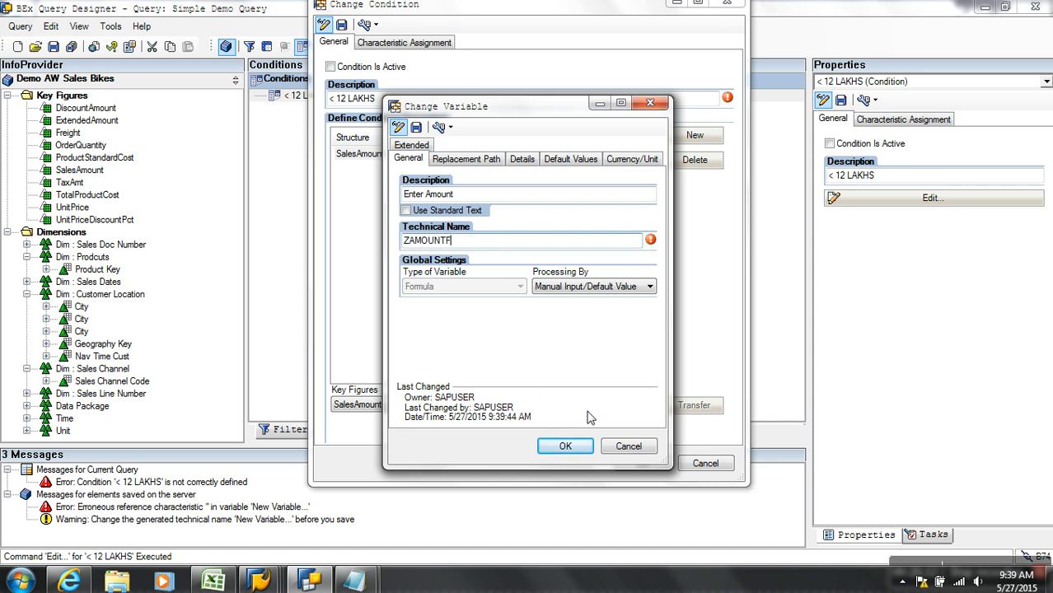
{"action": "left_click", "coordinate": [416, 128]}
{"action": "left_click", "coordinate": [540, 330]}
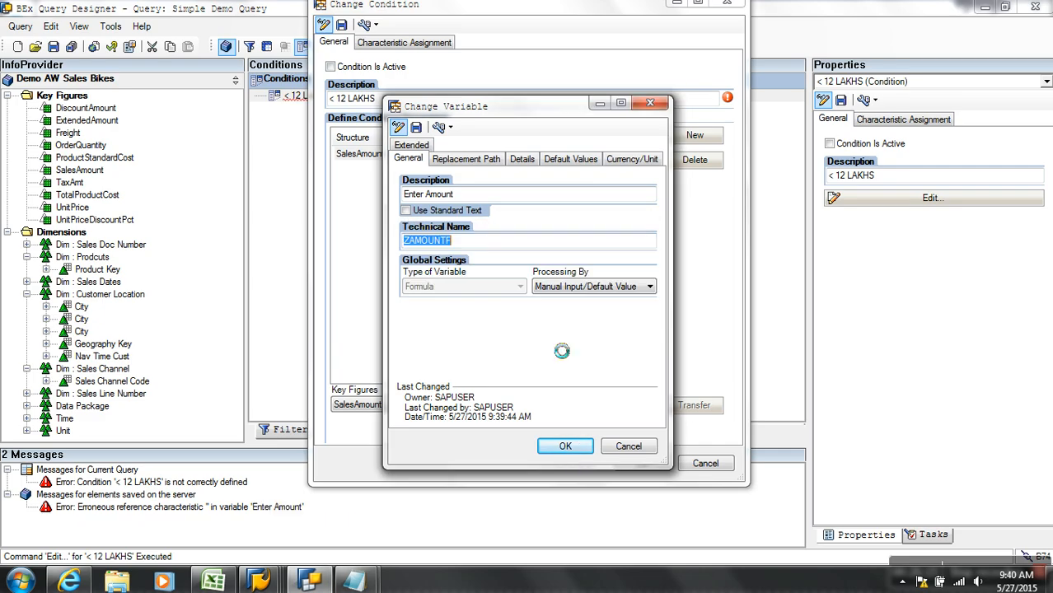
{"action": "left_click", "coordinate": [565, 446]}
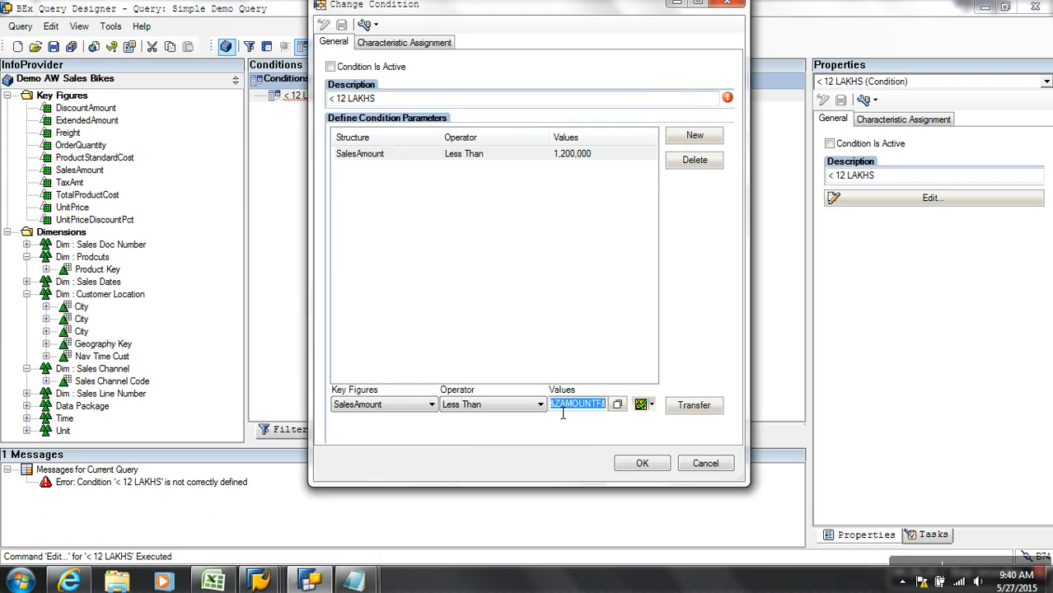
Transfer the ZAMOUNTF variable into the SalesAmount Less Than parameter, make the condition active and accept the changes.
{"action": "left_click", "coordinate": [691, 405]}
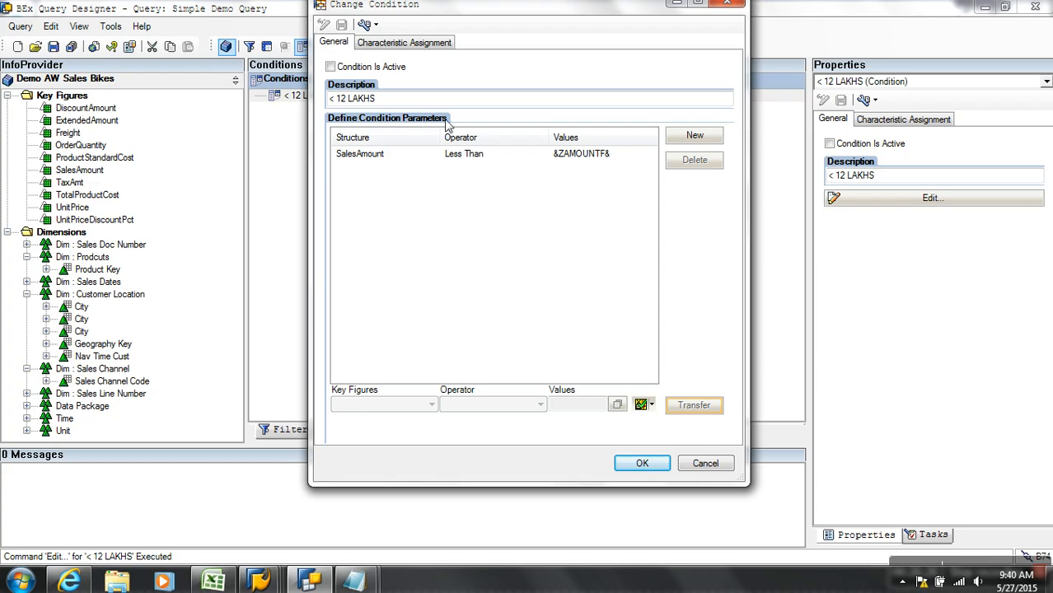
{"action": "left_click", "coordinate": [330, 66]}
{"action": "left_click", "coordinate": [640, 463]}
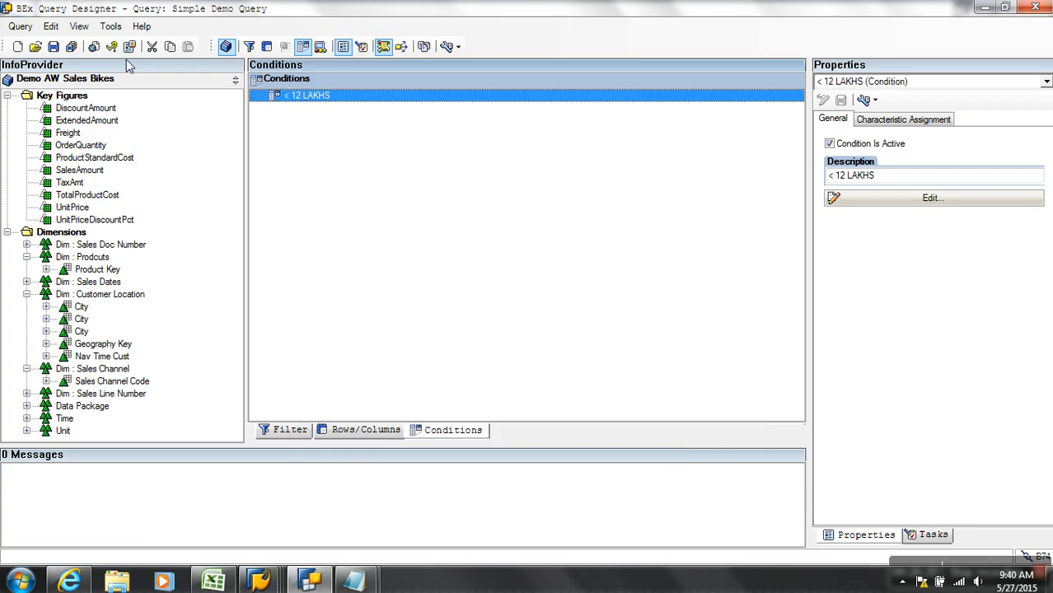
Save the query, reload its report in the browser and run it with 600000 for the Enter Amount variable.
{"action": "left_click", "coordinate": [52, 46]}
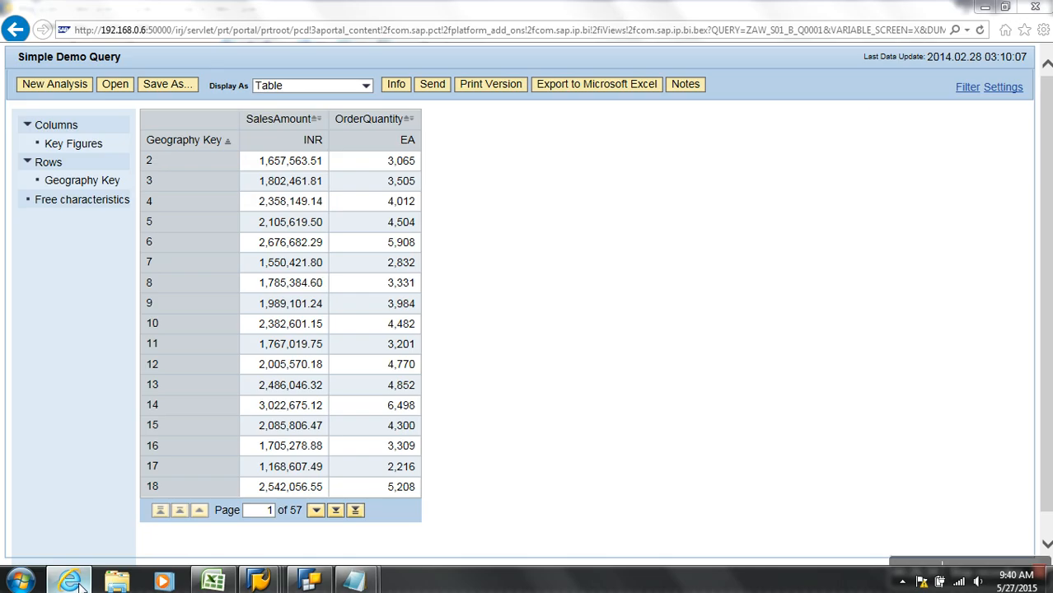
{"action": "left_click", "coordinate": [69, 581]}
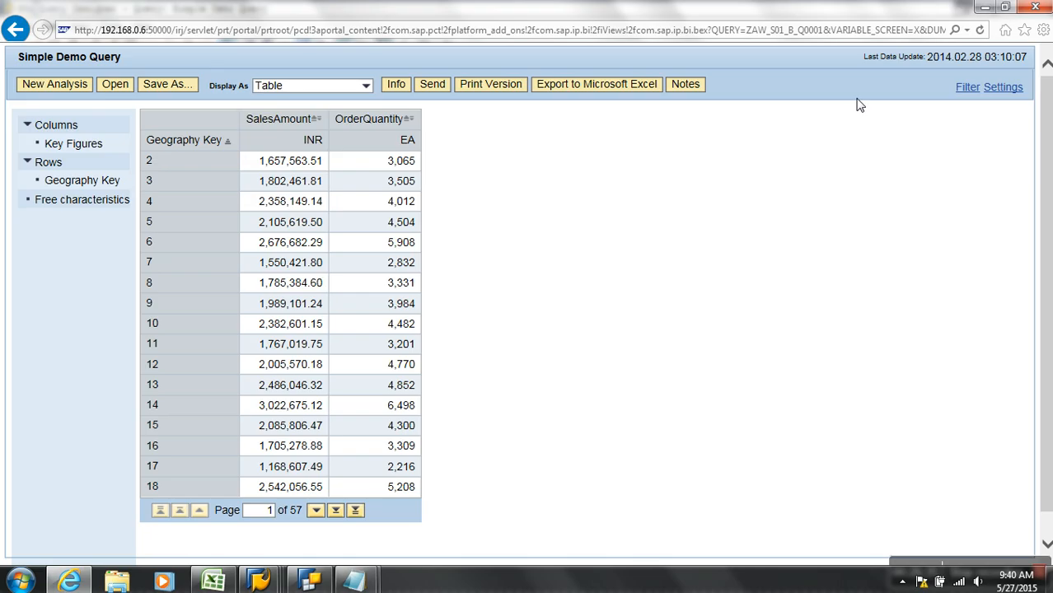
{"action": "left_click", "coordinate": [979, 30]}
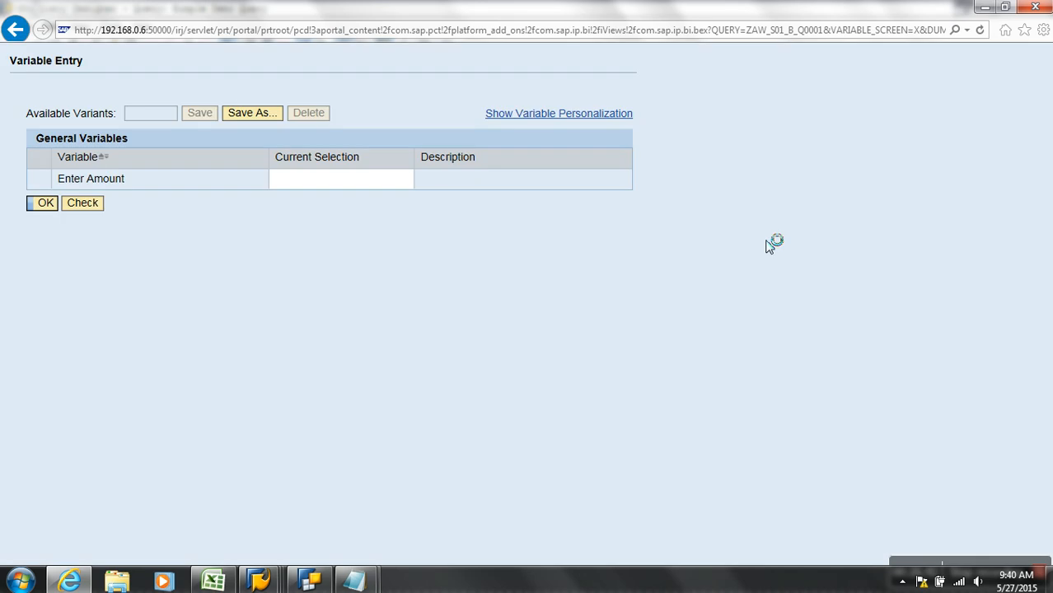
{"action": "left_click", "coordinate": [338, 186]}
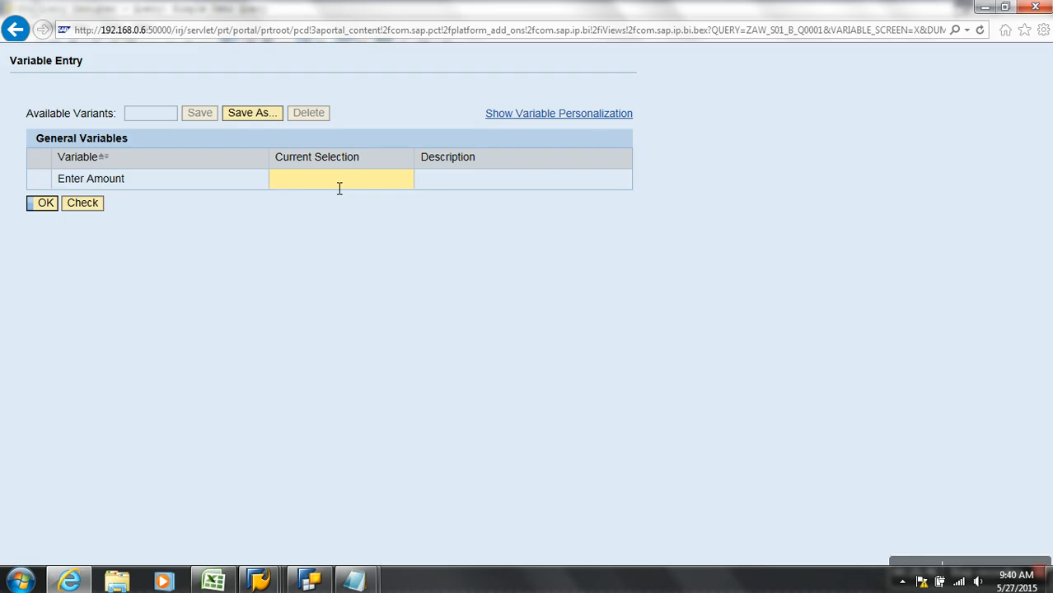
{"action": "type", "text": "600000"}
{"action": "left_click", "coordinate": [42, 206]}
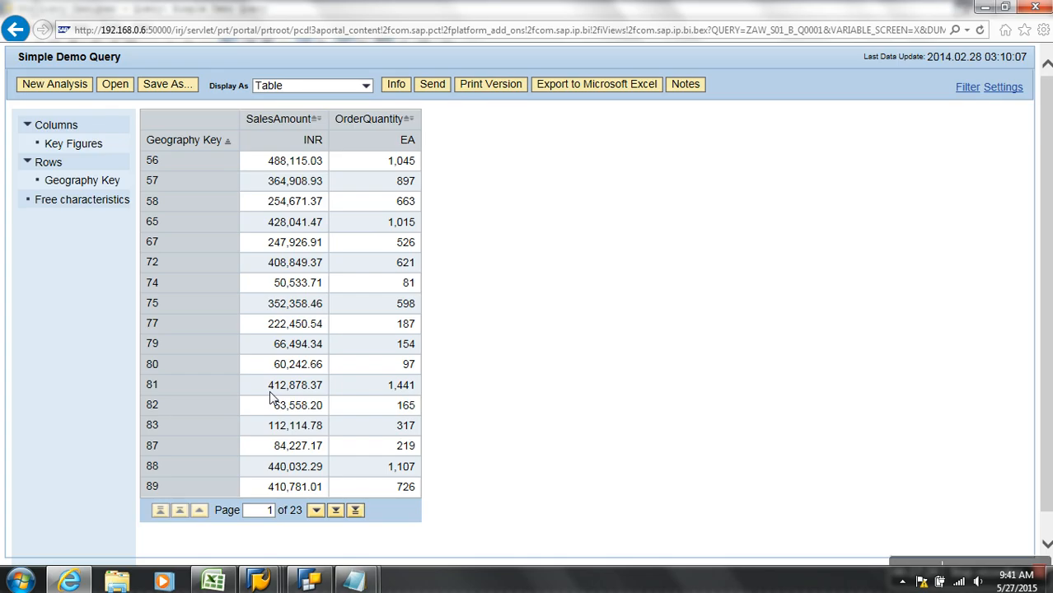
Return to BEx Query Designer and try placing SalesAmount, Freight and City in the query's filter restrictions and default values.
{"action": "mouse_move", "coordinate": [306, 582]}
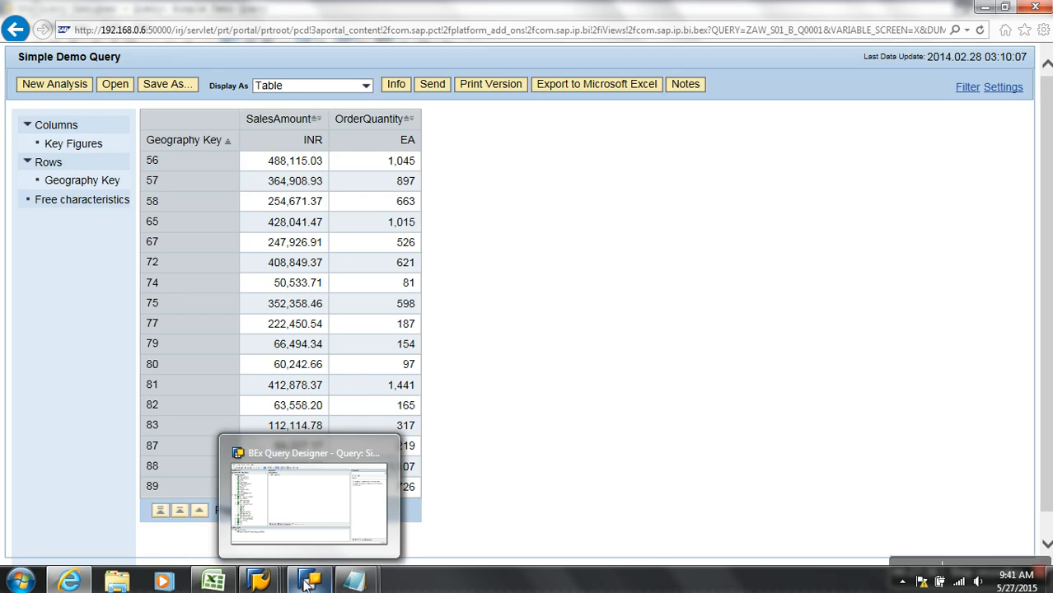
{"action": "left_click", "coordinate": [306, 582]}
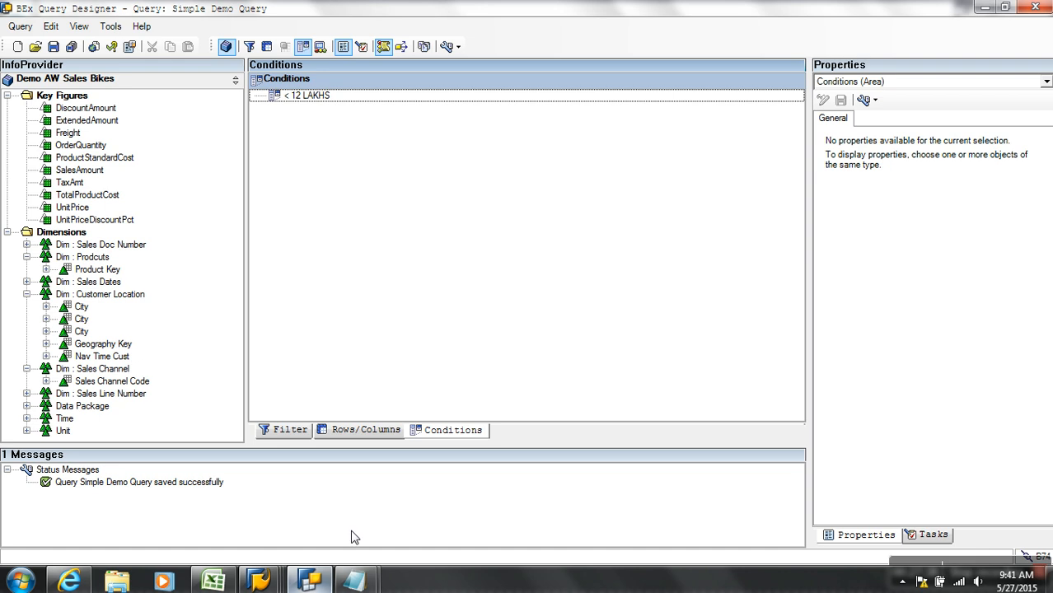
{"action": "left_click", "coordinate": [286, 429]}
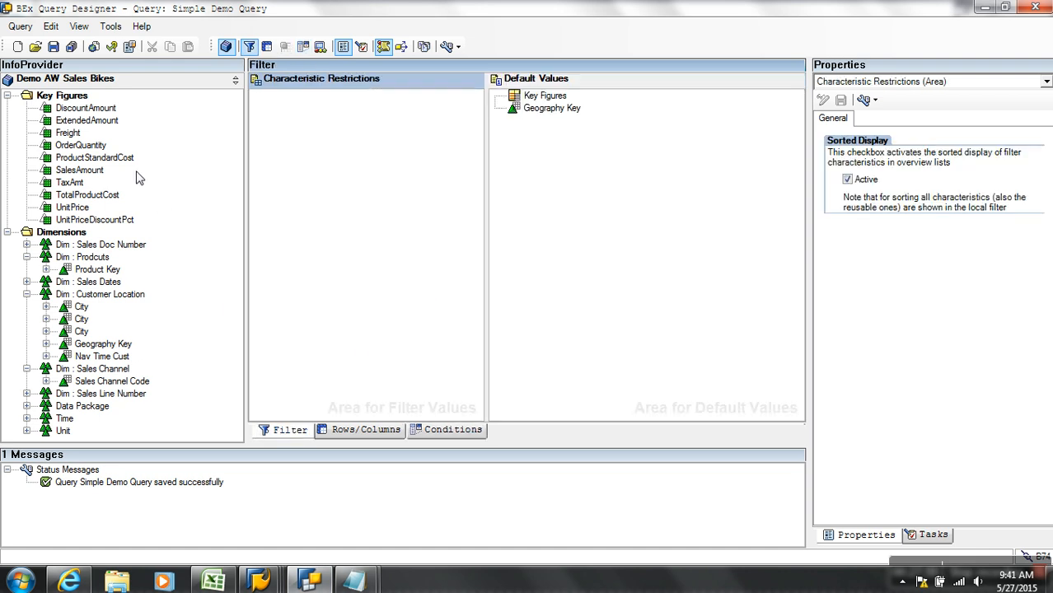
{"action": "left_click_drag", "start_coordinate": [82, 172], "coordinate": [469, 191]}
{"action": "left_click_drag", "start_coordinate": [191, 172], "coordinate": [467, 207]}
{"action": "left_click_drag", "start_coordinate": [85, 133], "coordinate": [543, 213]}
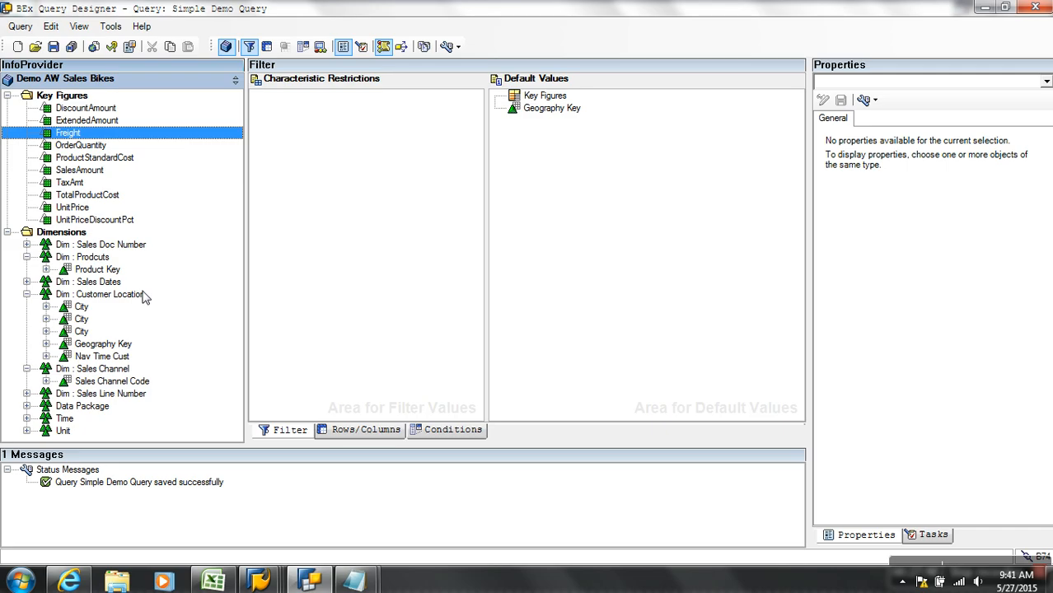
{"action": "left_click_drag", "start_coordinate": [81, 320], "coordinate": [276, 244]}
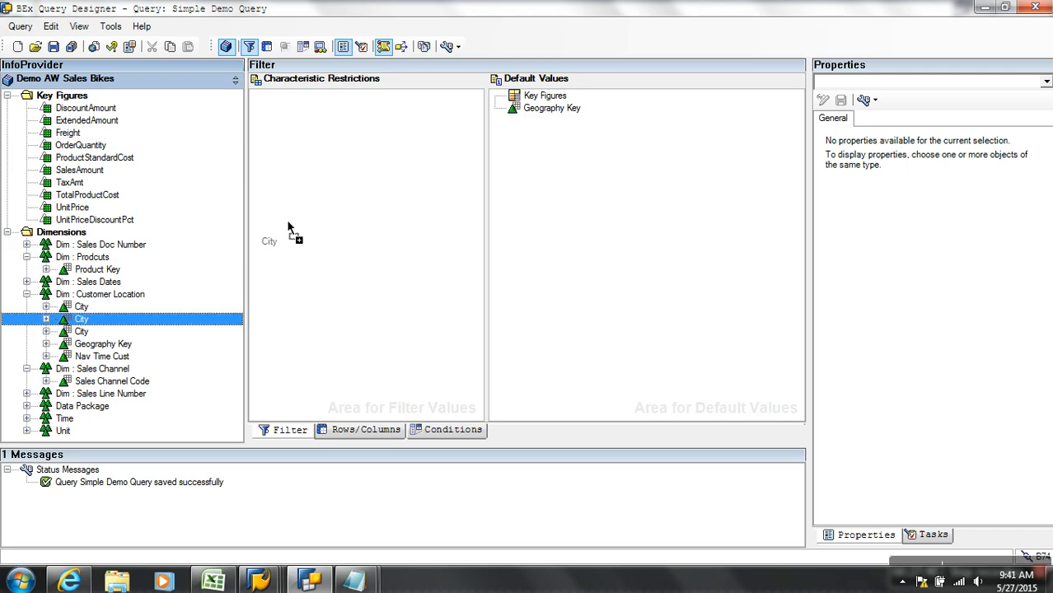
{"action": "left_click_drag", "start_coordinate": [576, 228], "coordinate": [189, 229]}
Edit the < 12 LAKHS condition in the query to make it inactive and accept the change.
{"action": "left_click", "coordinate": [468, 431]}
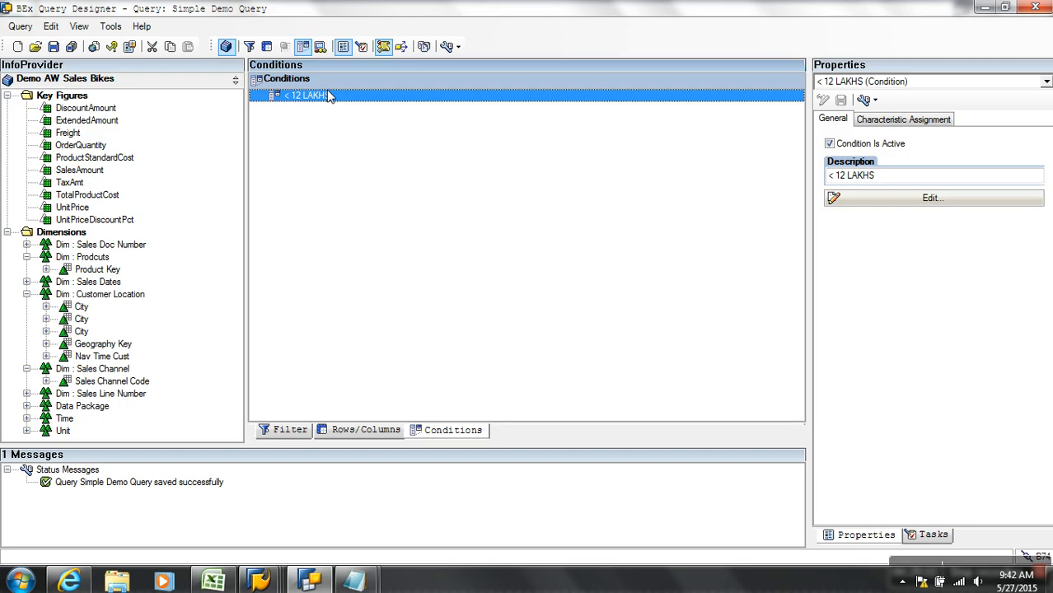
{"action": "right_click", "coordinate": [324, 98]}
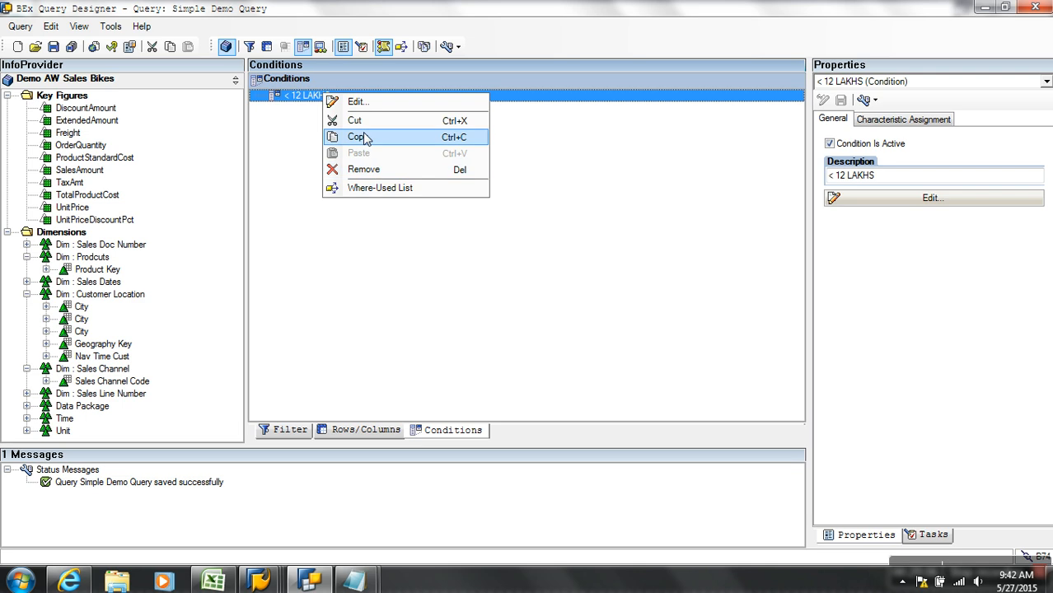
{"action": "left_click", "coordinate": [360, 102]}
{"action": "left_click", "coordinate": [328, 109]}
{"action": "left_click", "coordinate": [640, 506]}
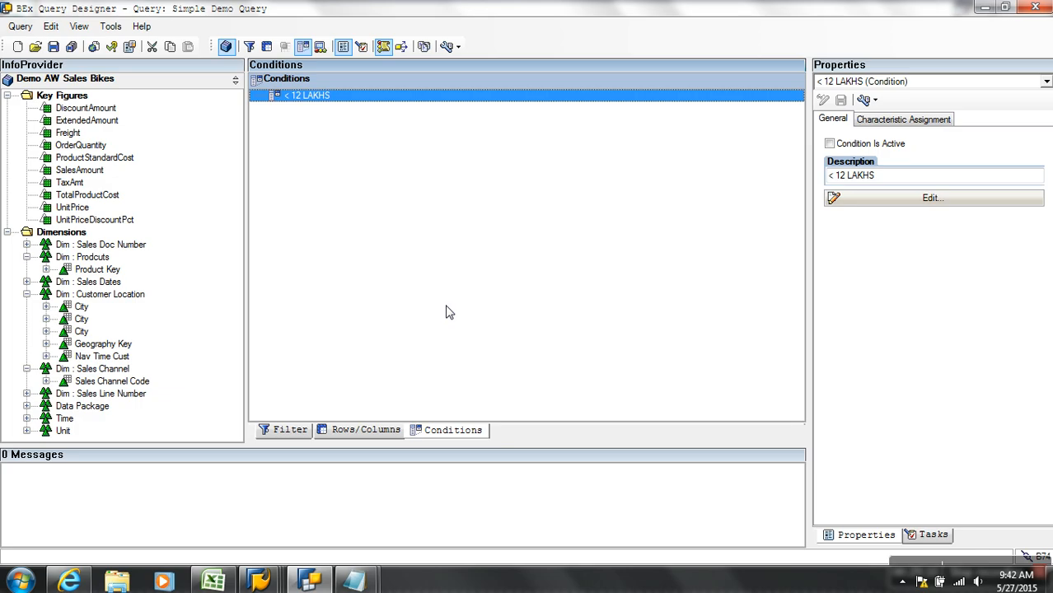
Move Geography Key from the rows to the free characteristics and add Nav Time Cust to the rows.
{"action": "left_click", "coordinate": [363, 429]}
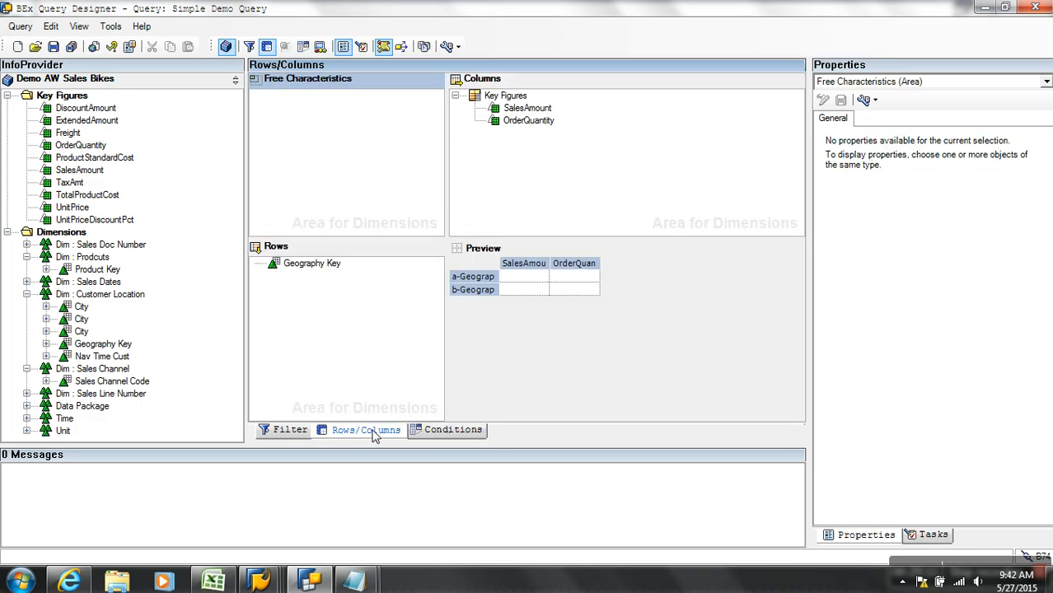
{"action": "left_click", "coordinate": [320, 269]}
{"action": "left_click_drag", "start_coordinate": [321, 270], "coordinate": [329, 167]}
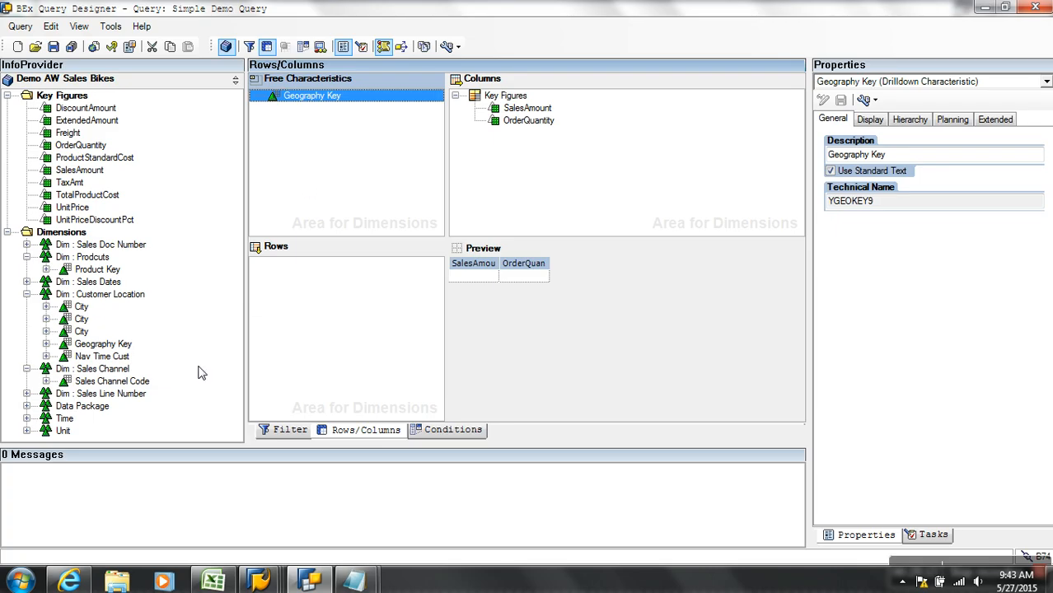
{"action": "left_click_drag", "start_coordinate": [119, 360], "coordinate": [346, 291]}
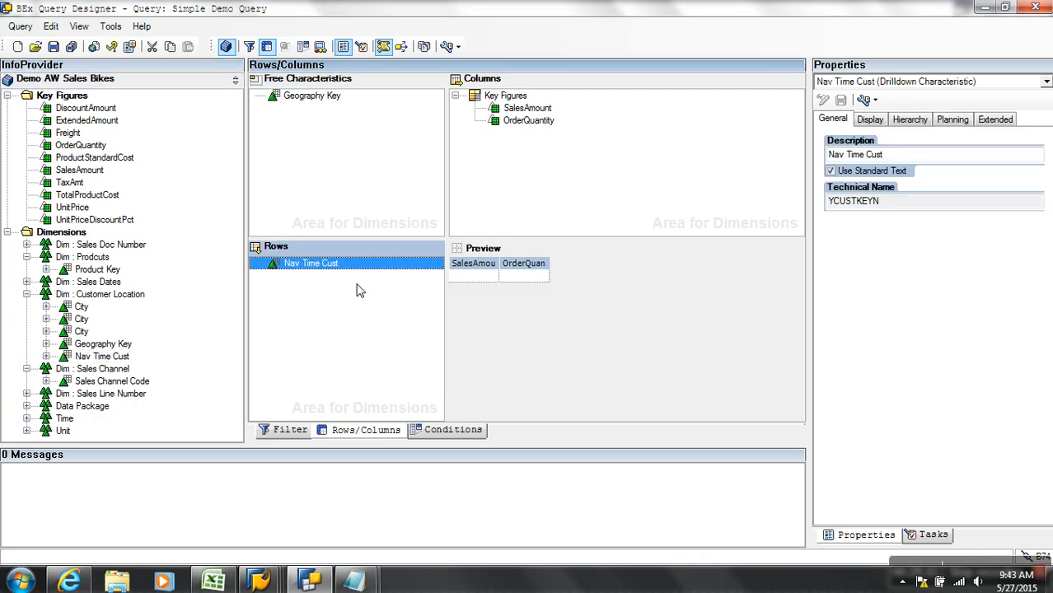
Display technical names, save the query, and rerun its report in the browser with the Enter Amount variable empty.
{"action": "left_click", "coordinate": [447, 48]}
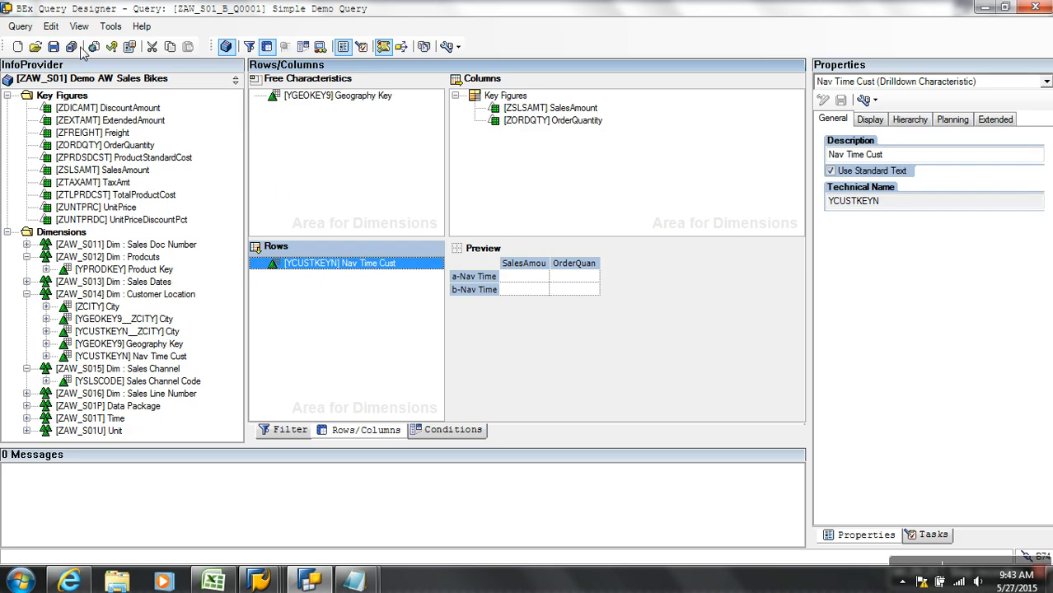
{"action": "left_click", "coordinate": [53, 47]}
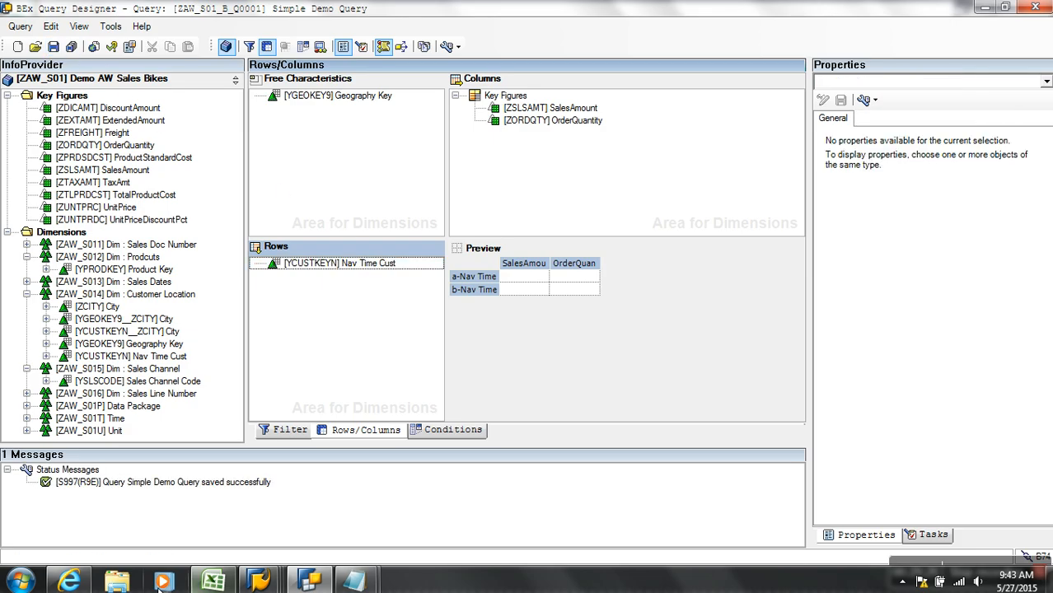
{"action": "left_click", "coordinate": [71, 581]}
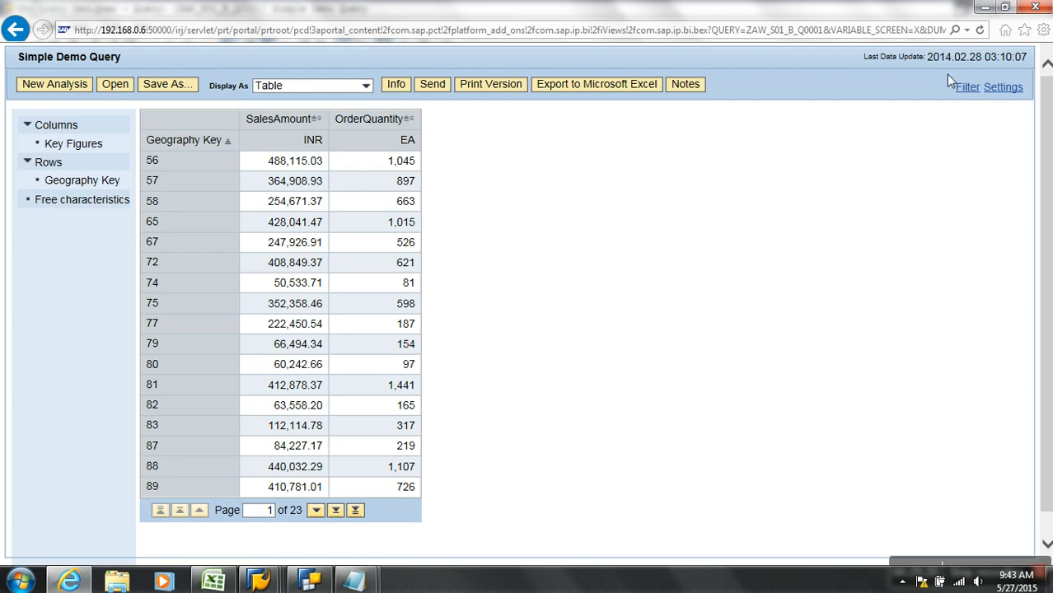
{"action": "left_click", "coordinate": [979, 30]}
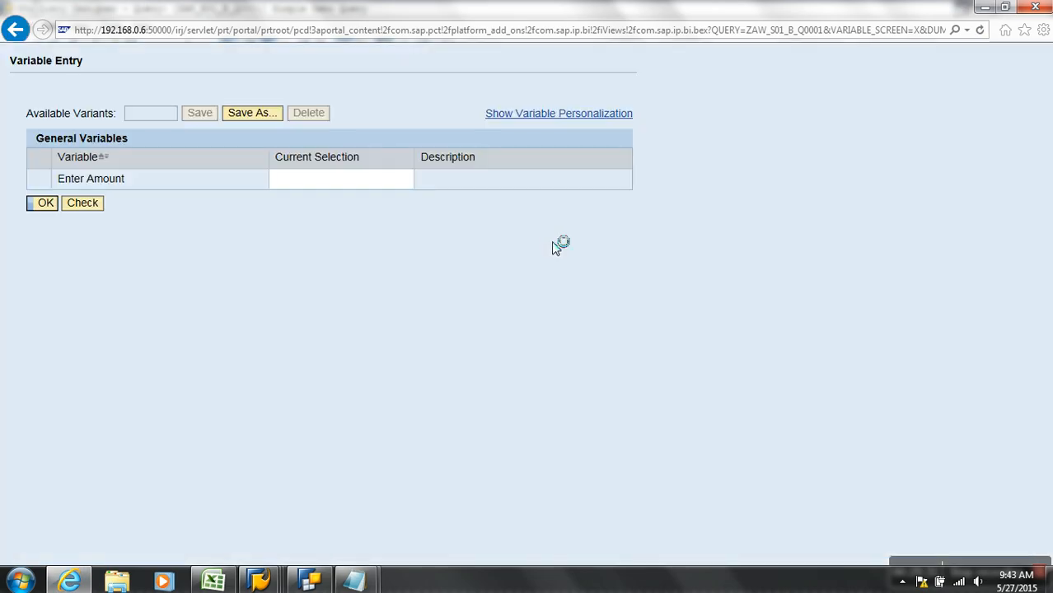
{"action": "left_click", "coordinate": [44, 204]}
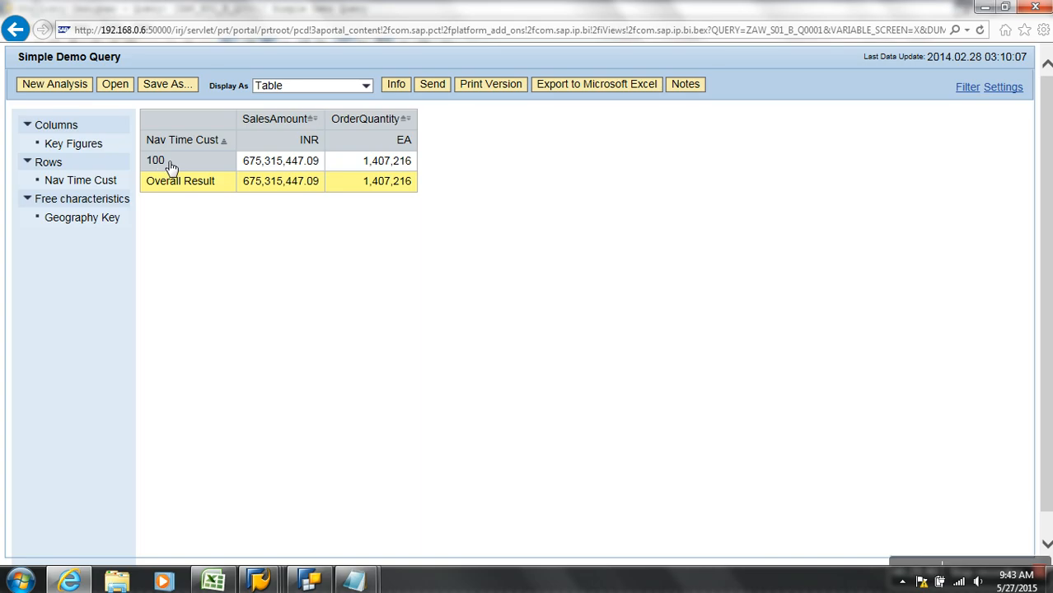
Close the report browser, replace Nav Time Cust with Product Key in the query's rows and save the query.
{"action": "left_click", "coordinate": [1036, 7]}
{"action": "left_click_drag", "start_coordinate": [339, 264], "coordinate": [328, 293]}
{"action": "left_click", "coordinate": [53, 46]}
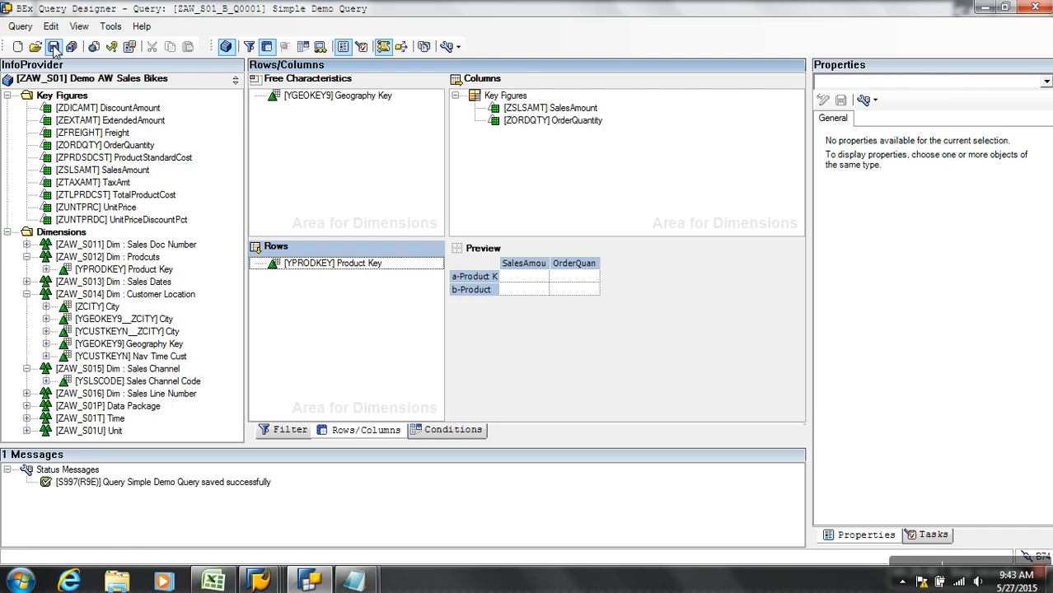
{"action": "key", "text": "alt+Tab"}
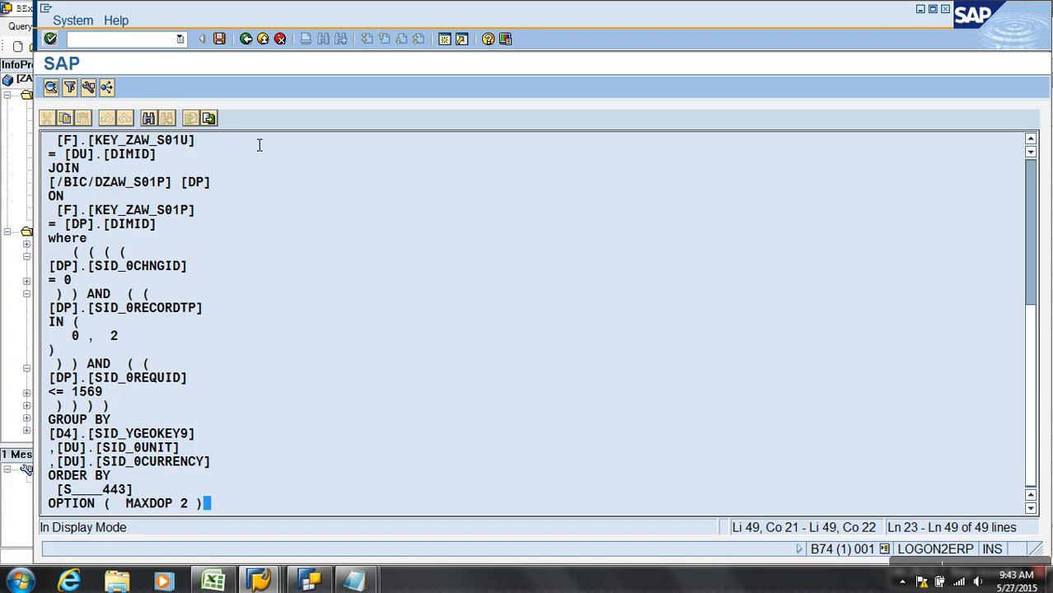
{"action": "key", "text": "alt+Tab"}
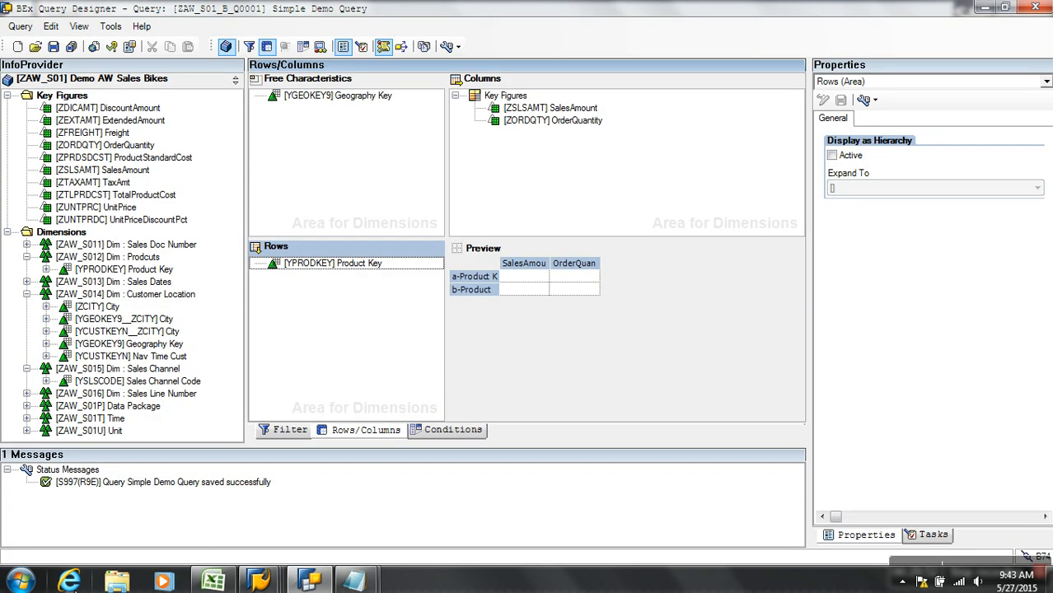
Execute the query in the web browser and load its address with the host name replaced by 192.168.0.6.
{"action": "left_click", "coordinate": [94, 46]}
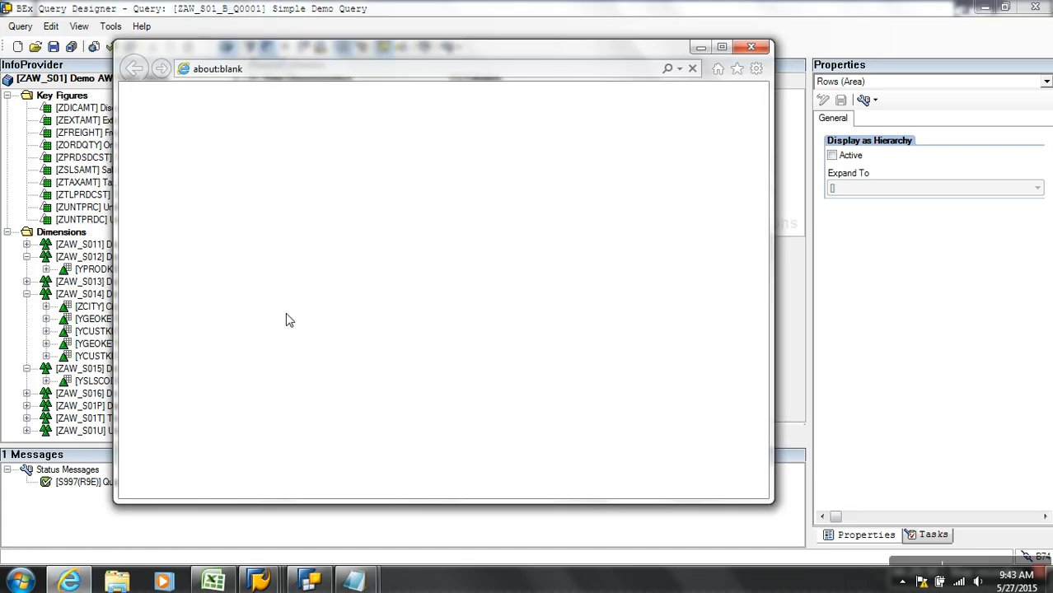
{"action": "left_click", "coordinate": [275, 73]}
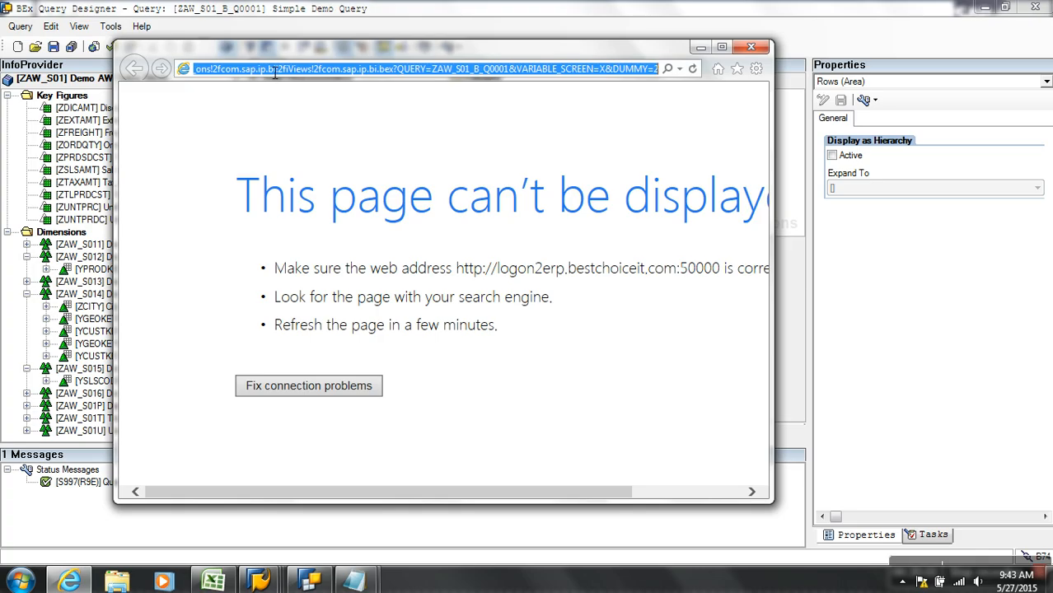
{"action": "key", "text": "ctrl+a"}
{"action": "key", "text": "Home"}
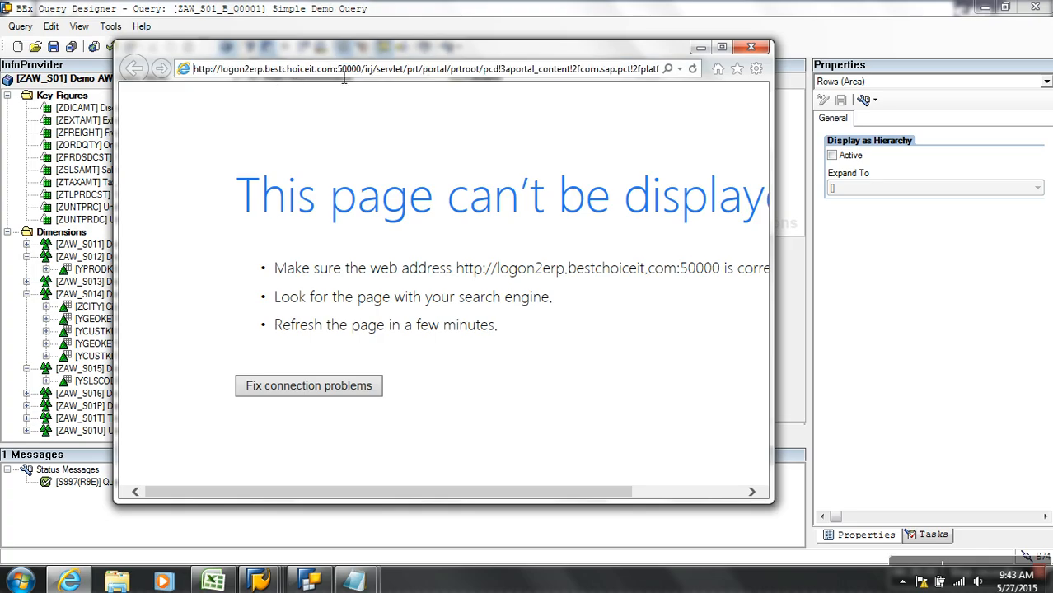
{"action": "left_click_drag", "start_coordinate": [337, 71], "coordinate": [228, 76]}
{"action": "type", "text": "192"}
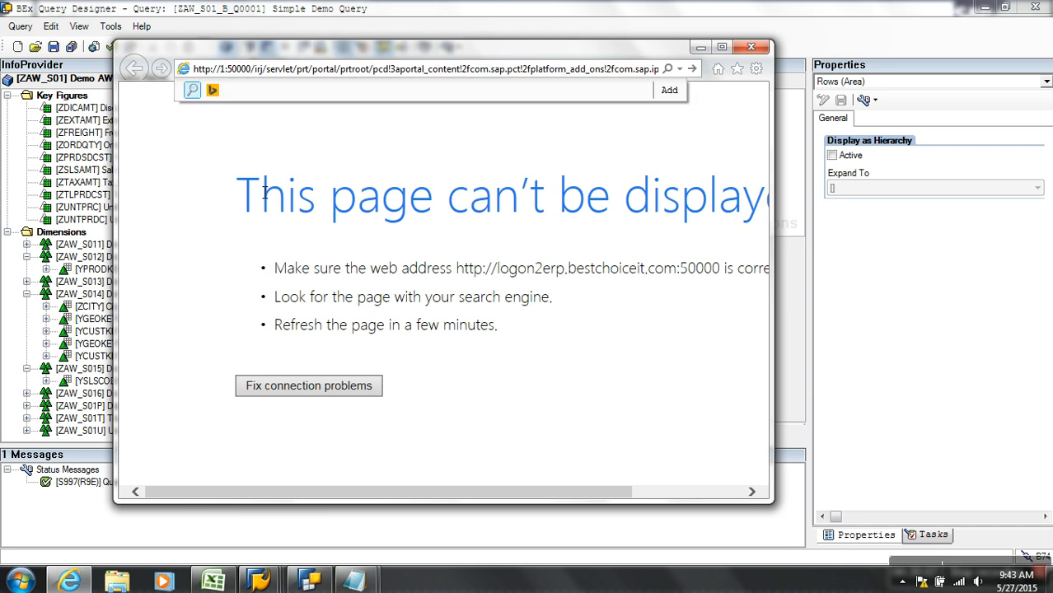
{"action": "type", "text": ".168."}
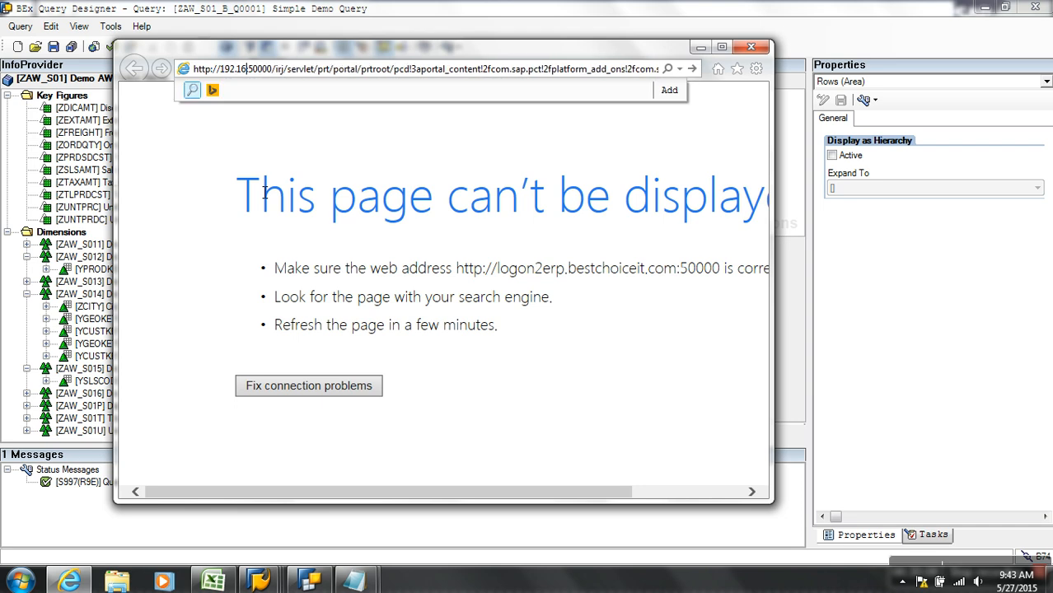
{"action": "type", "text": "0."}
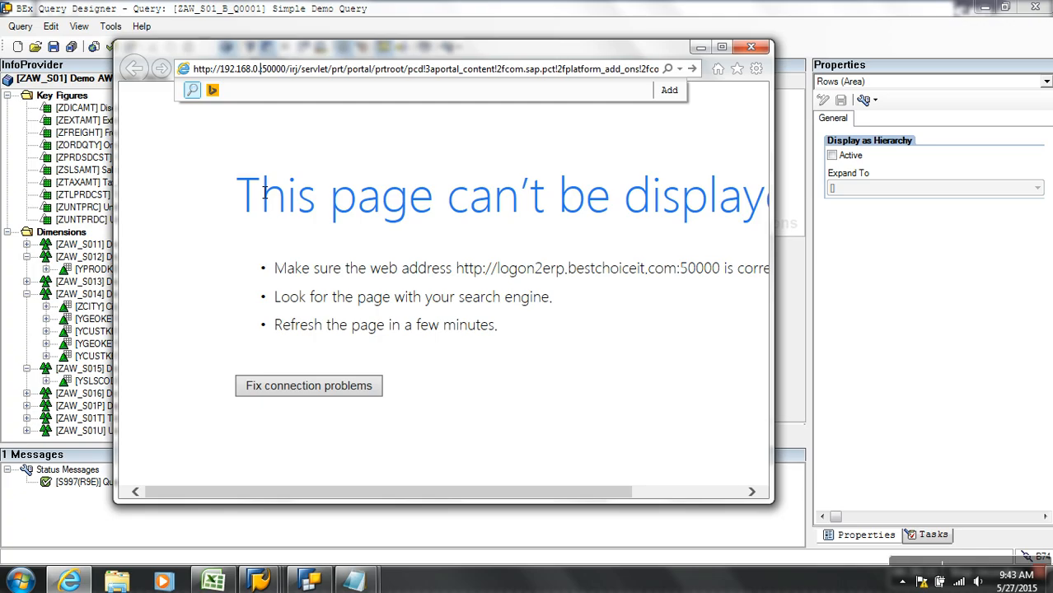
{"action": "type", "text": "6"}
{"action": "key", "text": "Return"}
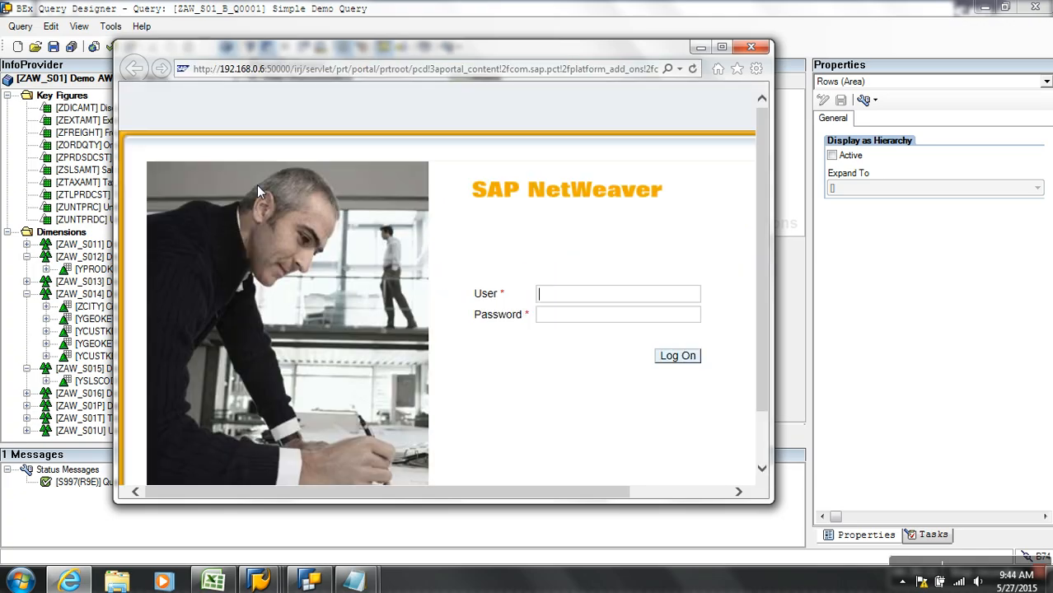
Log on to SAP NetWeaver with the user name and saved password, maximize the browser and run the report with Enter Amount empty.
{"action": "type", "text": "sapuser"}
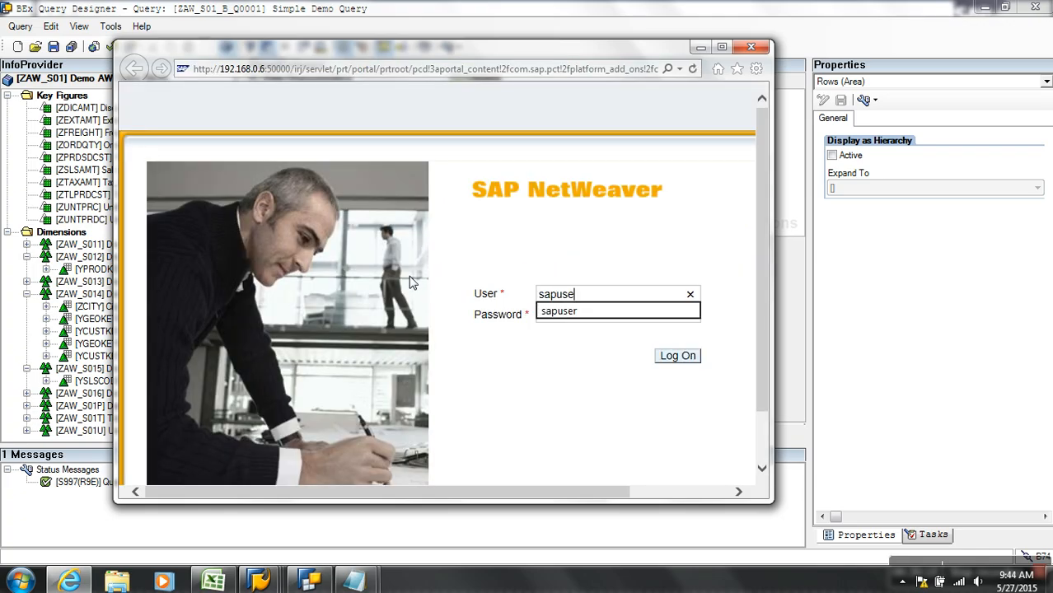
{"action": "key", "text": "Tab"}
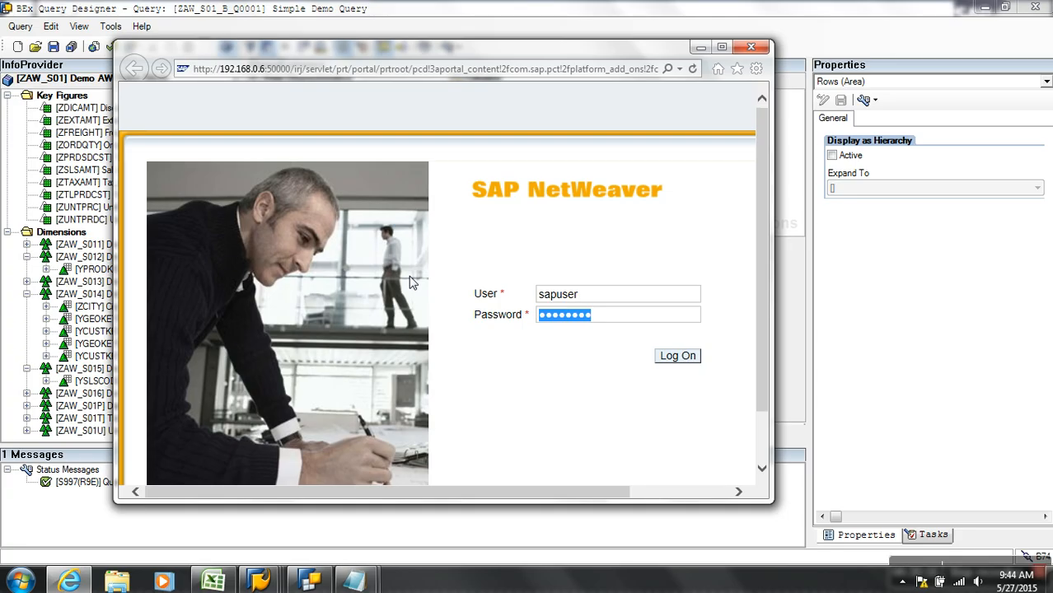
{"action": "left_click", "coordinate": [684, 357]}
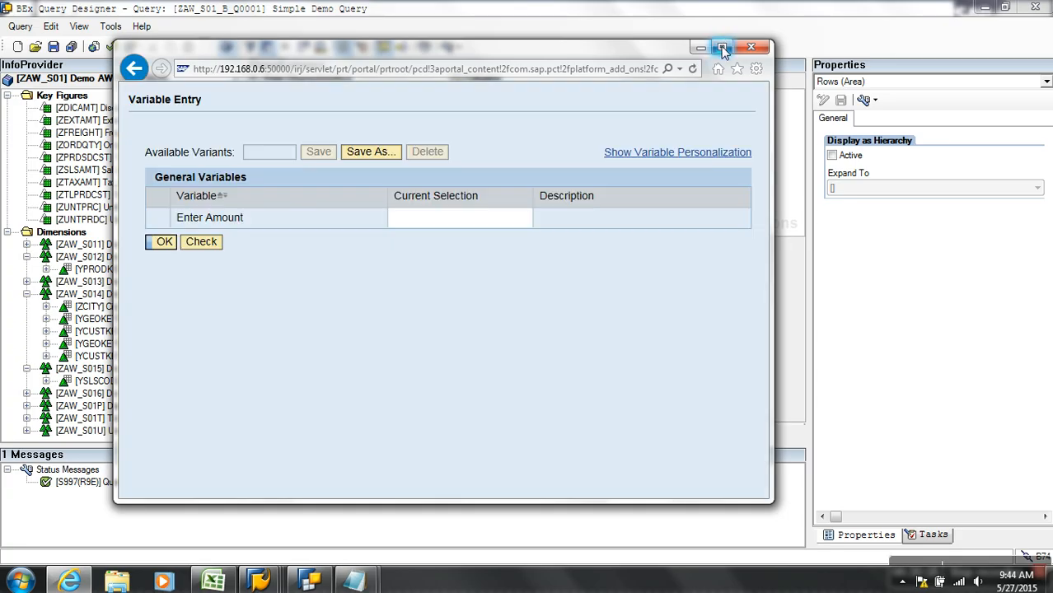
{"action": "left_click", "coordinate": [722, 47]}
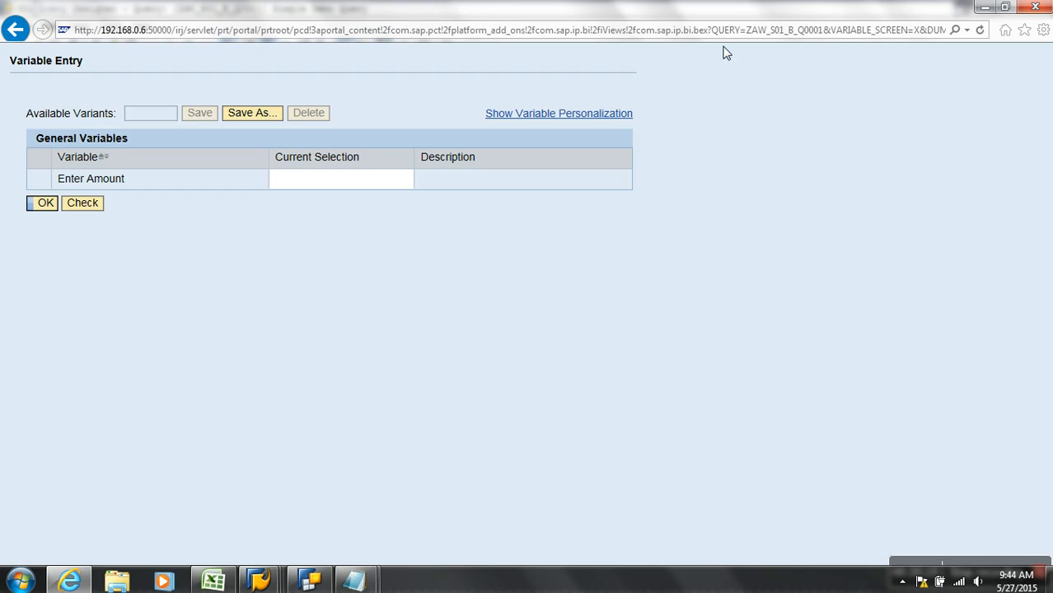
{"action": "left_click", "coordinate": [48, 203]}
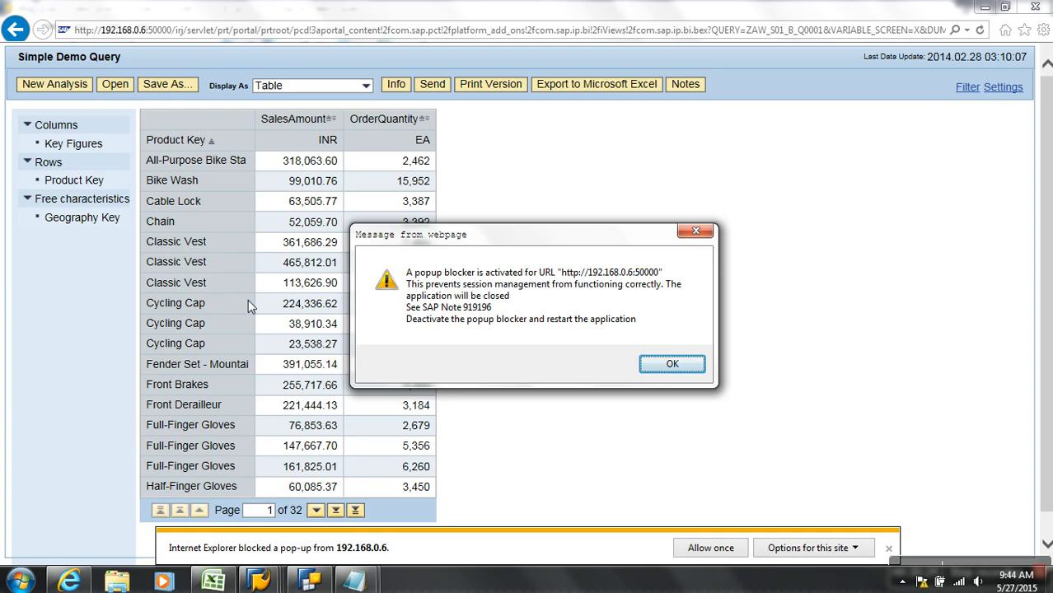
Dismiss the pop-up blocker message, always allow pop-ups from 192.168.0.6 and rerun the report with Enter Amount empty.
{"action": "left_click", "coordinate": [674, 365]}
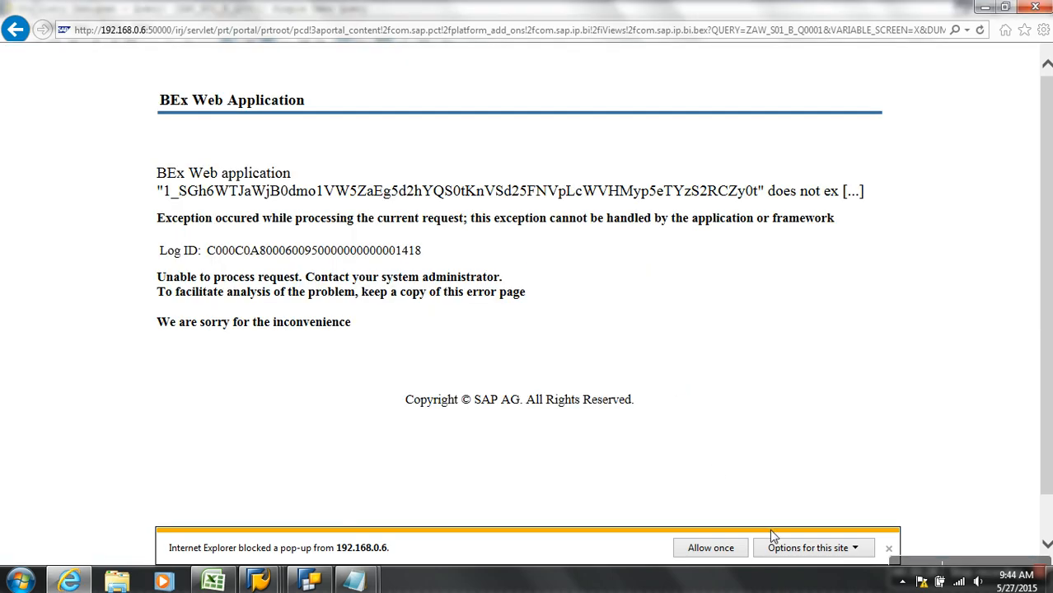
{"action": "left_click", "coordinate": [855, 549]}
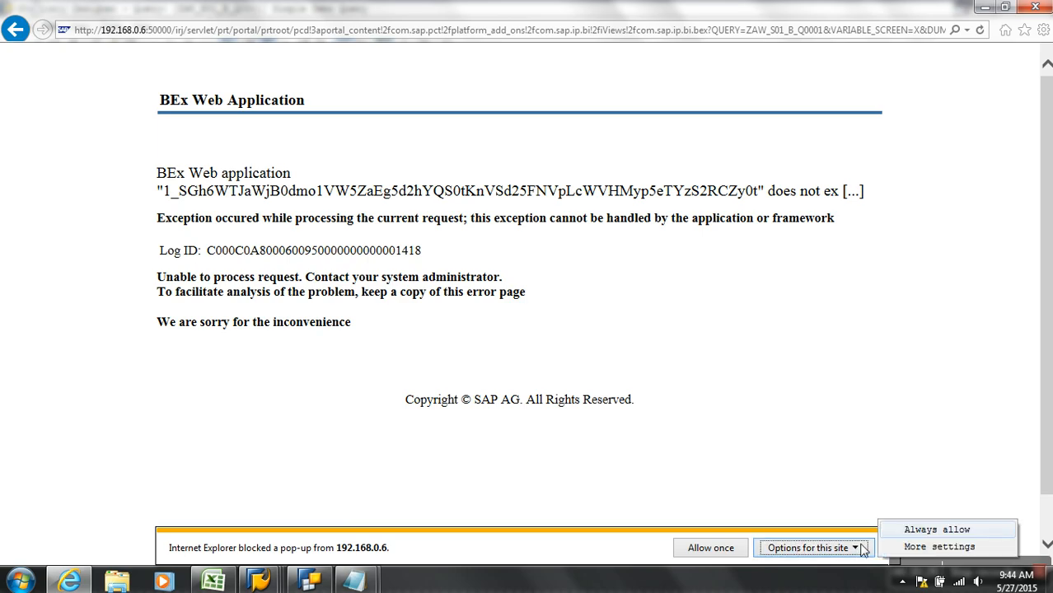
{"action": "left_click", "coordinate": [931, 532]}
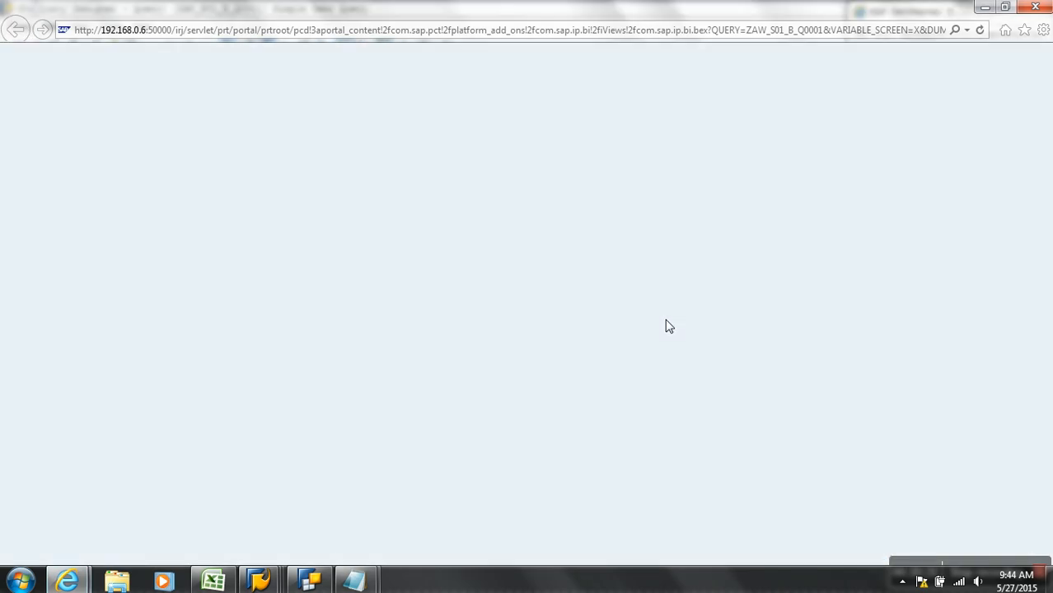
{"action": "left_click", "coordinate": [51, 206]}
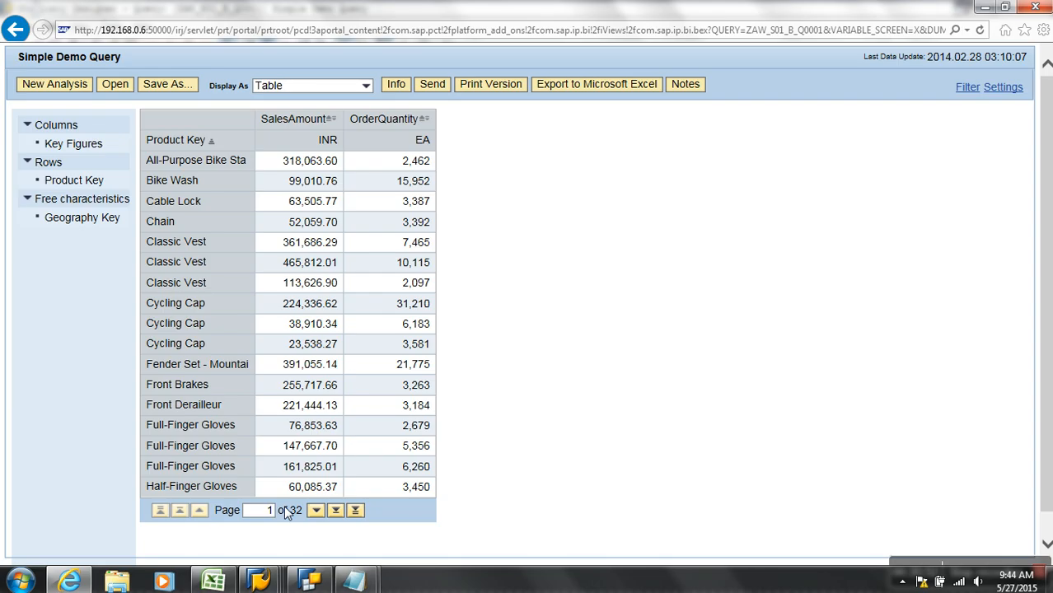
Return to BEx Query Designer, create a new condition and set its description to Top 10.
{"action": "key", "text": "alt+Tab"}
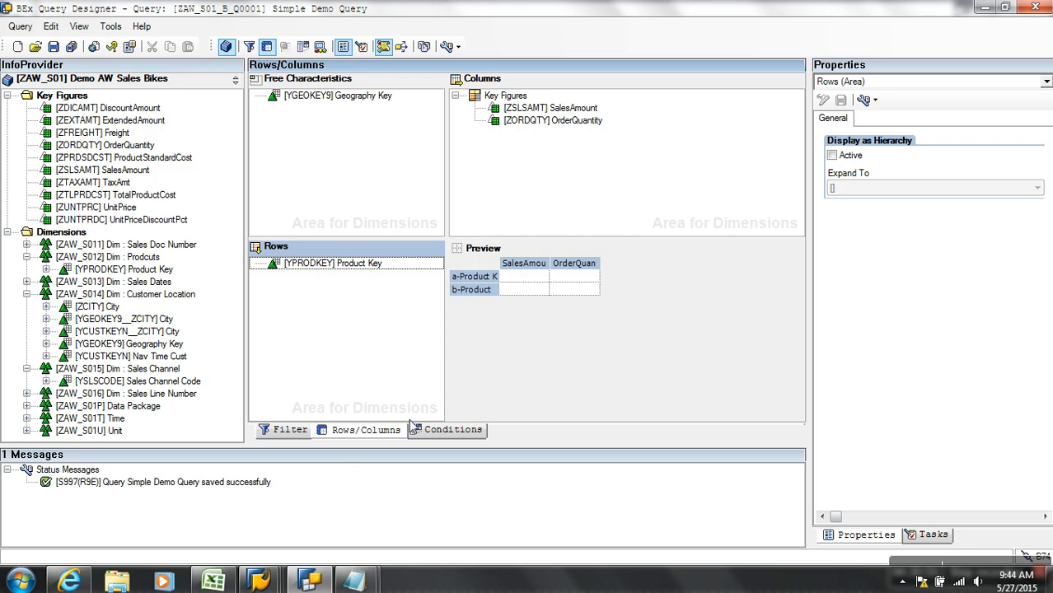
{"action": "left_click", "coordinate": [449, 430]}
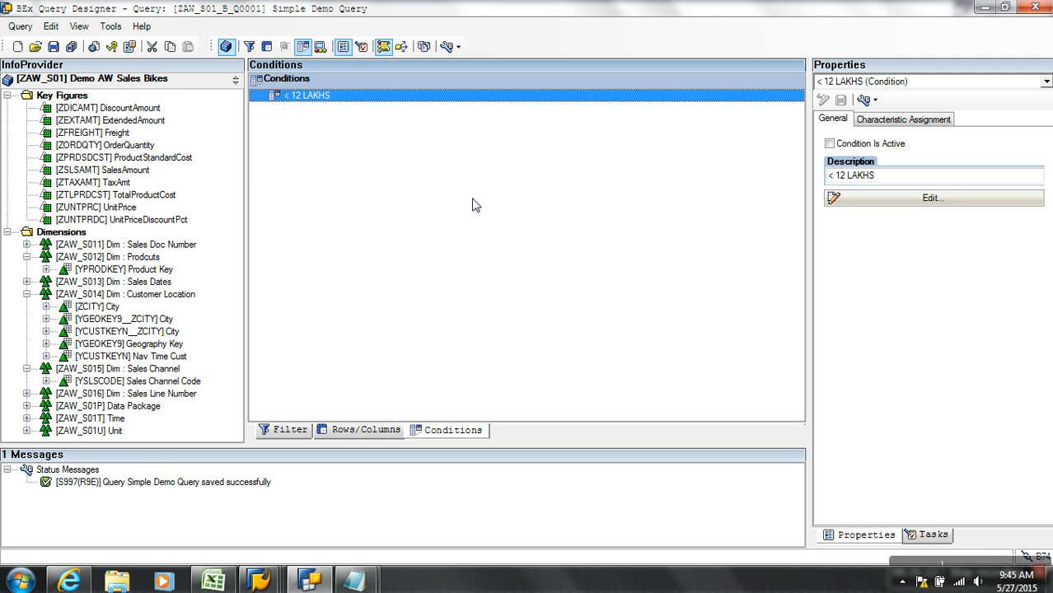
{"action": "right_click", "coordinate": [514, 141]}
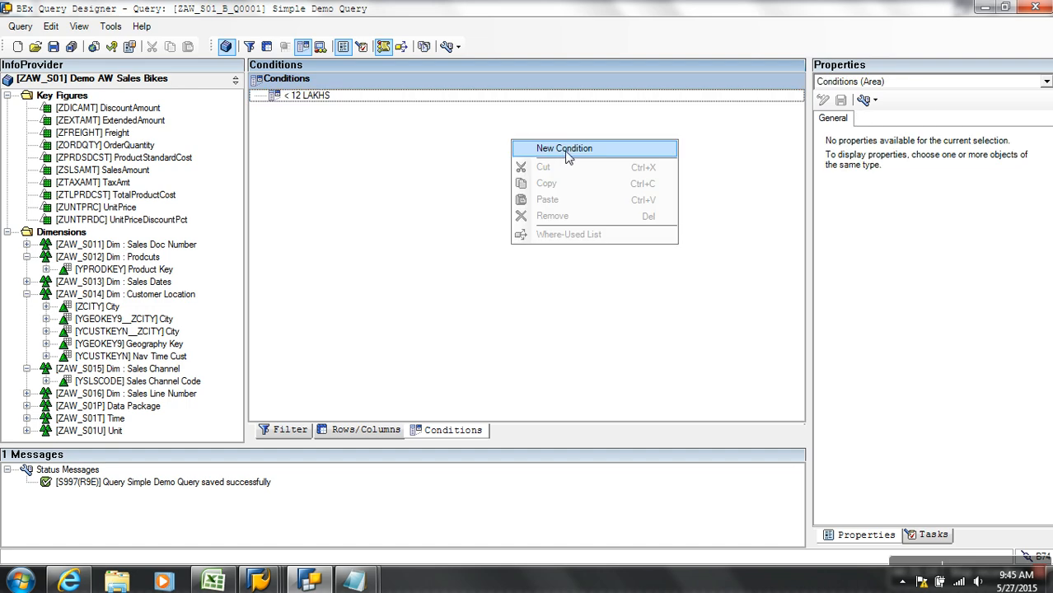
{"action": "left_click", "coordinate": [566, 153]}
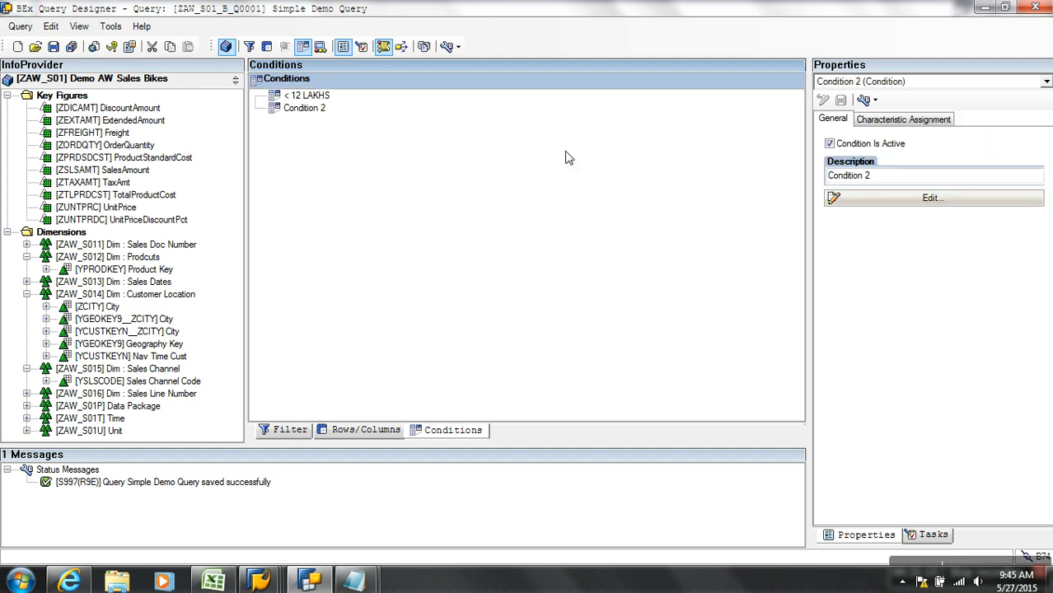
{"action": "right_click", "coordinate": [295, 110]}
{"action": "left_click", "coordinate": [329, 120]}
{"action": "left_click", "coordinate": [452, 146]}
{"action": "left_click_drag", "start_coordinate": [406, 145], "coordinate": [237, 153]}
{"action": "type", "text": "T"}
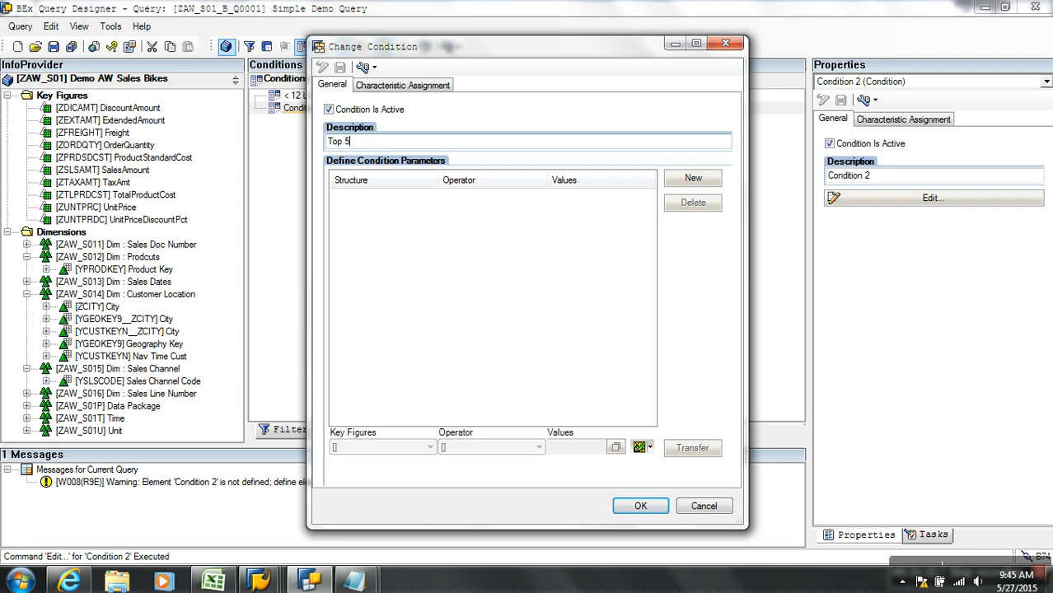
{"action": "type", "text": "op 10"}
Add a parameter to the Top 10 condition with key figure SalesAmount, operator Top N and value 10.
{"action": "left_click", "coordinate": [694, 179]}
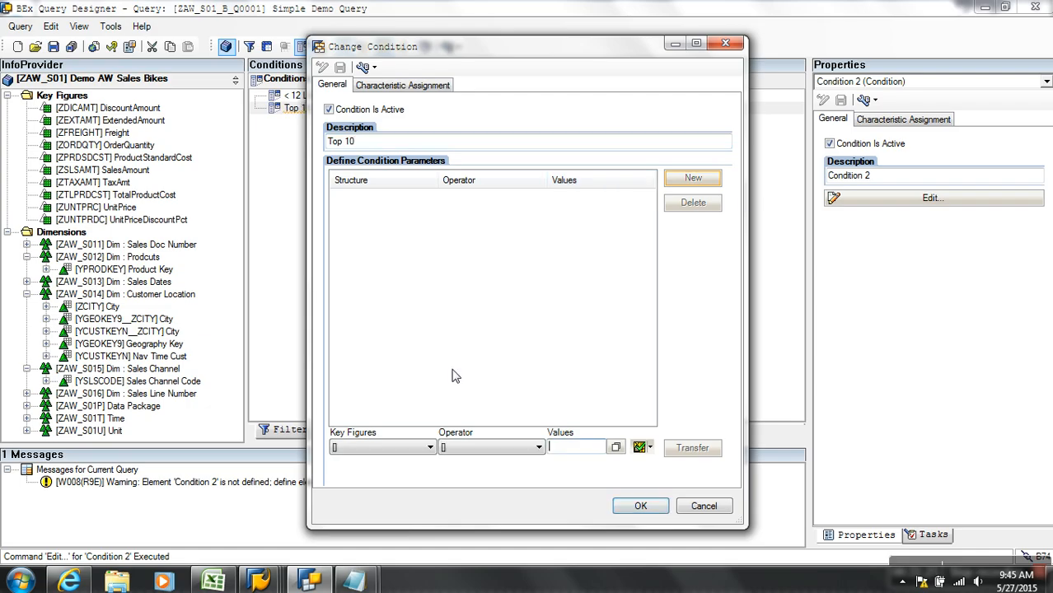
{"action": "left_click", "coordinate": [419, 449]}
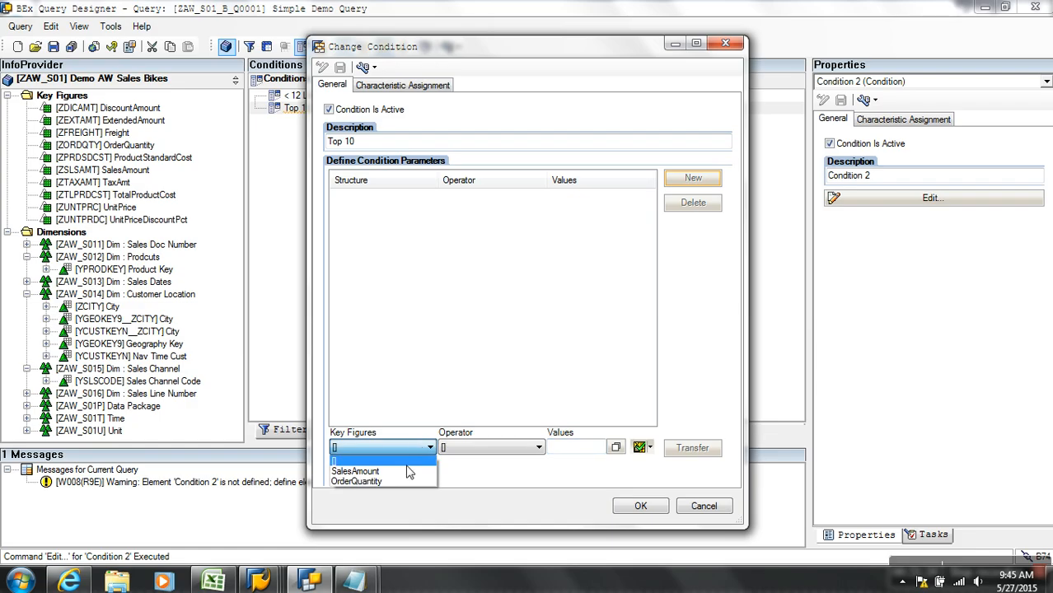
{"action": "left_click", "coordinate": [403, 472]}
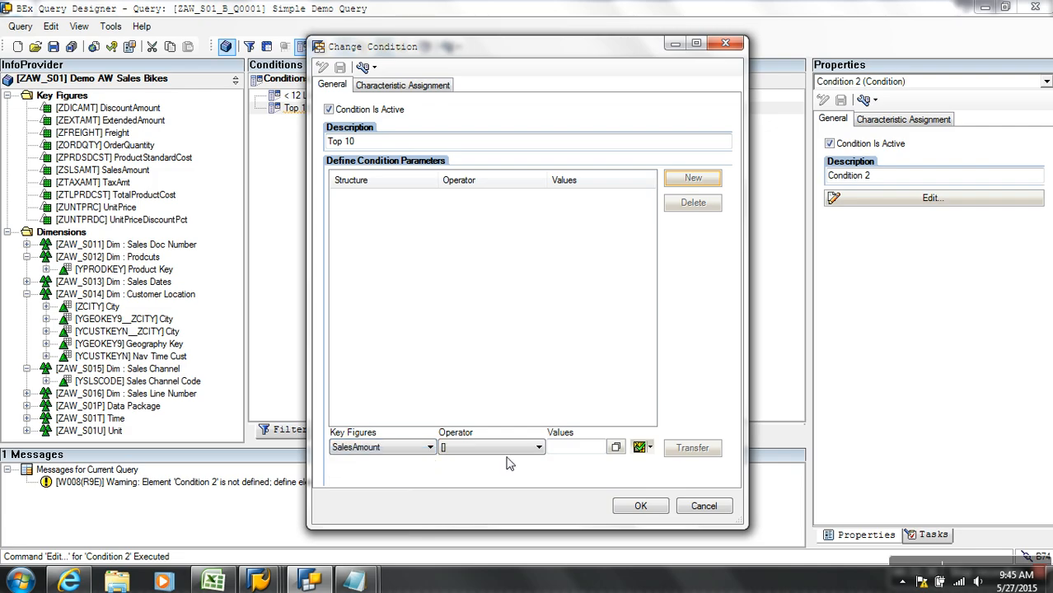
{"action": "left_click", "coordinate": [515, 449]}
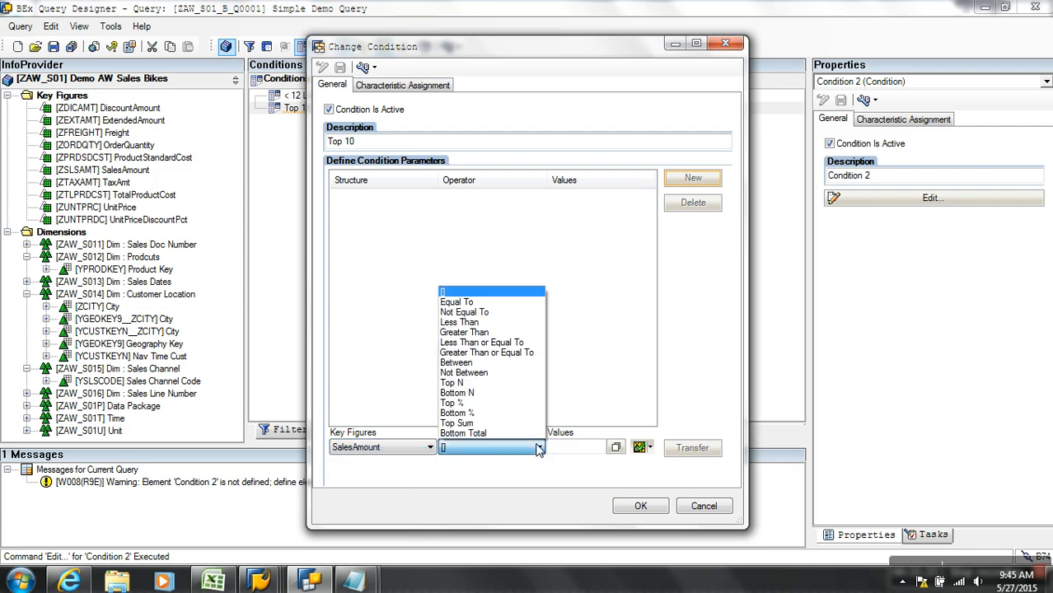
{"action": "left_click", "coordinate": [453, 383]}
{"action": "type", "text": "10"}
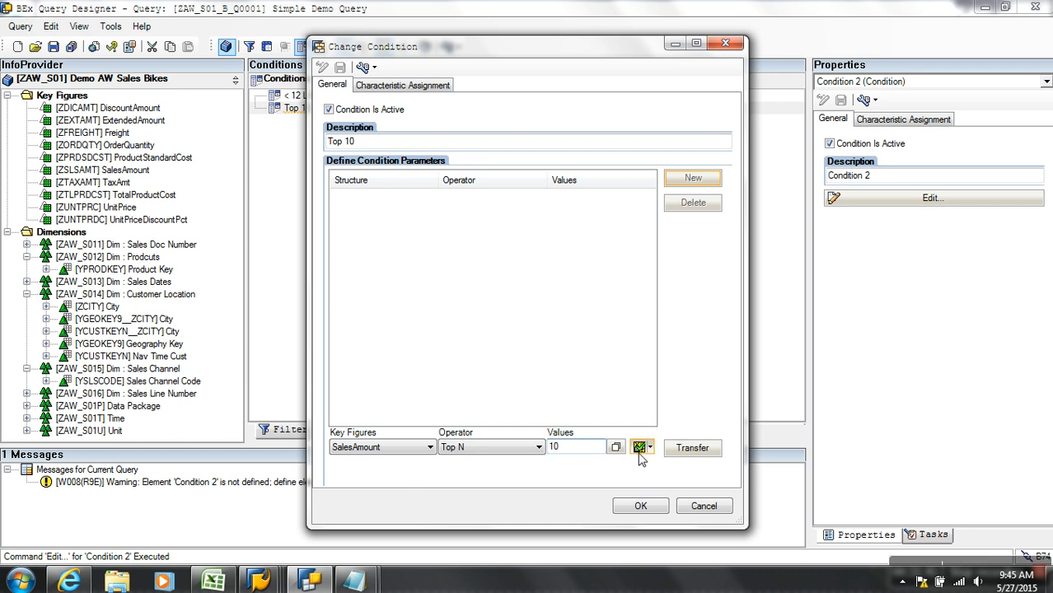
{"action": "left_click", "coordinate": [699, 451]}
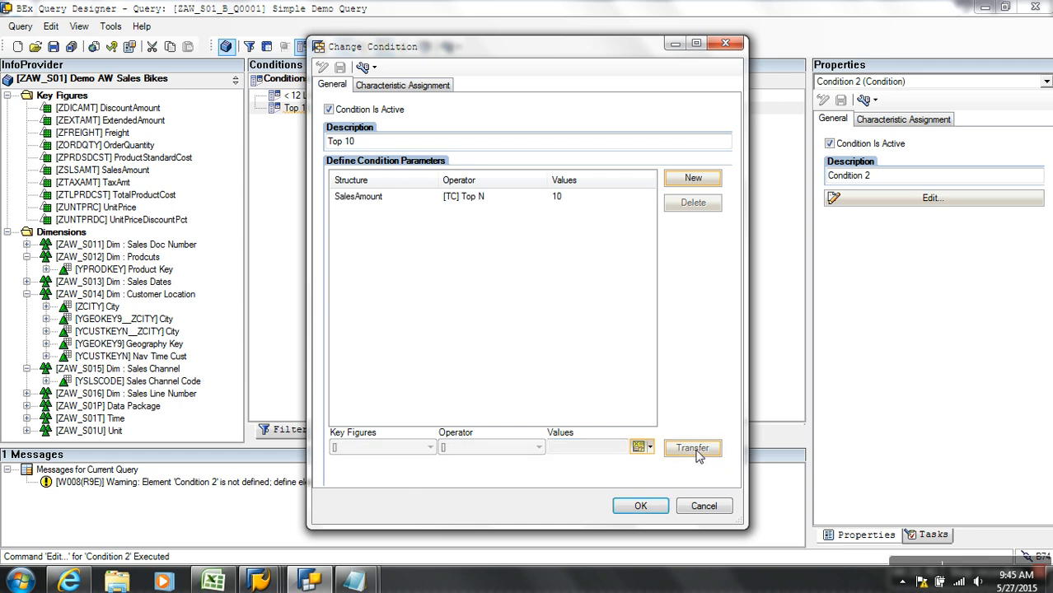
Apply the Top 10 condition, save the query and rerun the report in the browser with Enter Amount empty.
{"action": "left_click", "coordinate": [640, 505]}
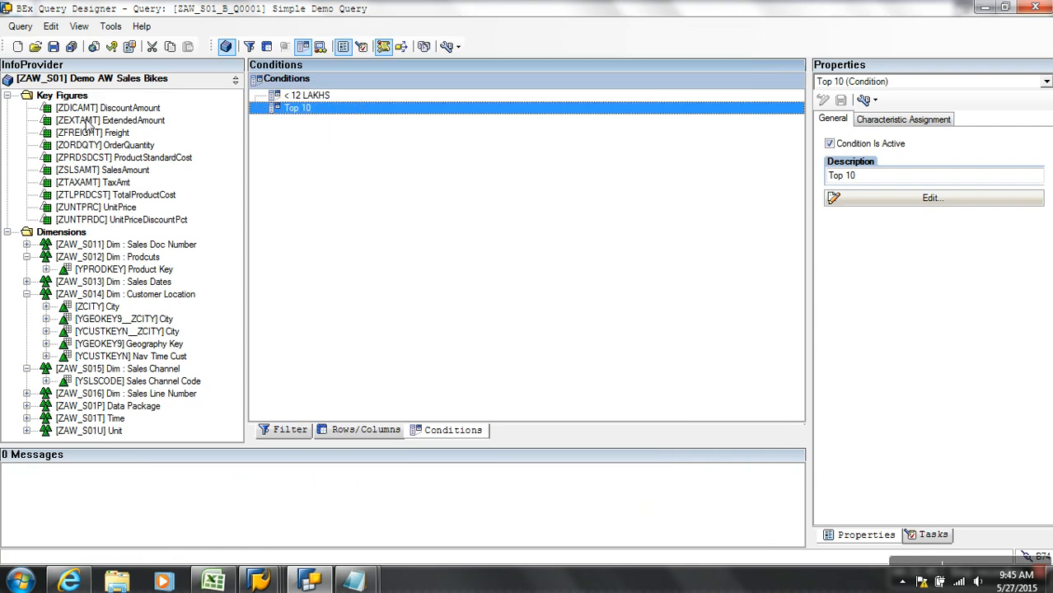
{"action": "left_click", "coordinate": [54, 47]}
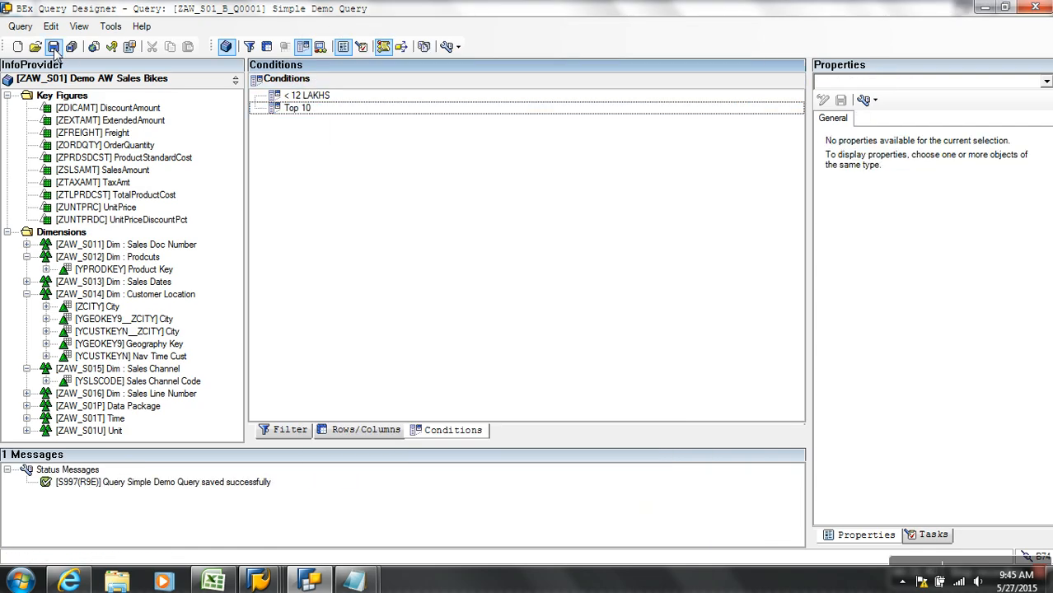
{"action": "left_click", "coordinate": [73, 581]}
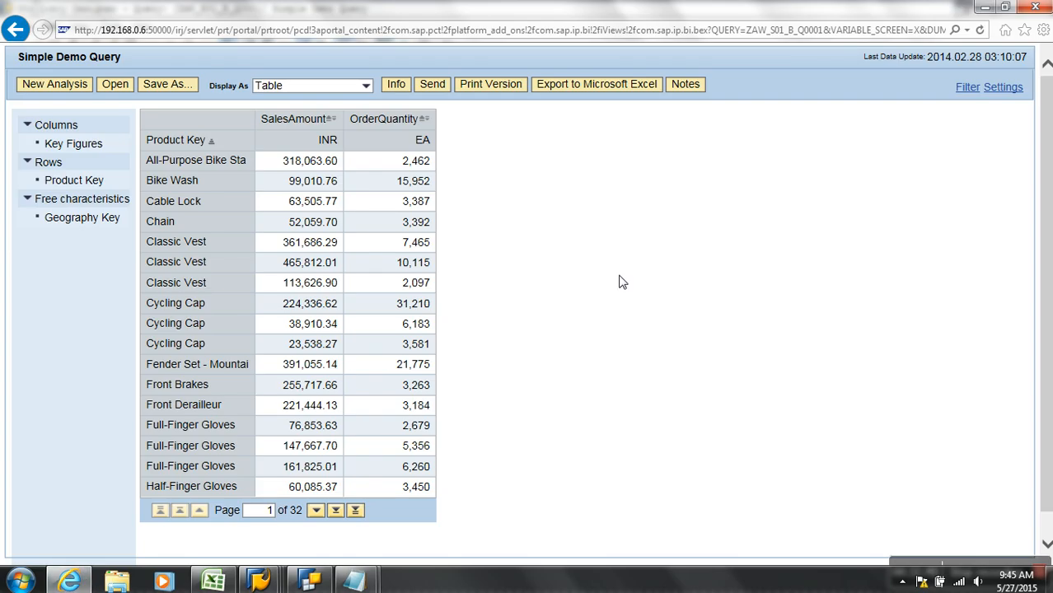
{"action": "left_click", "coordinate": [980, 29]}
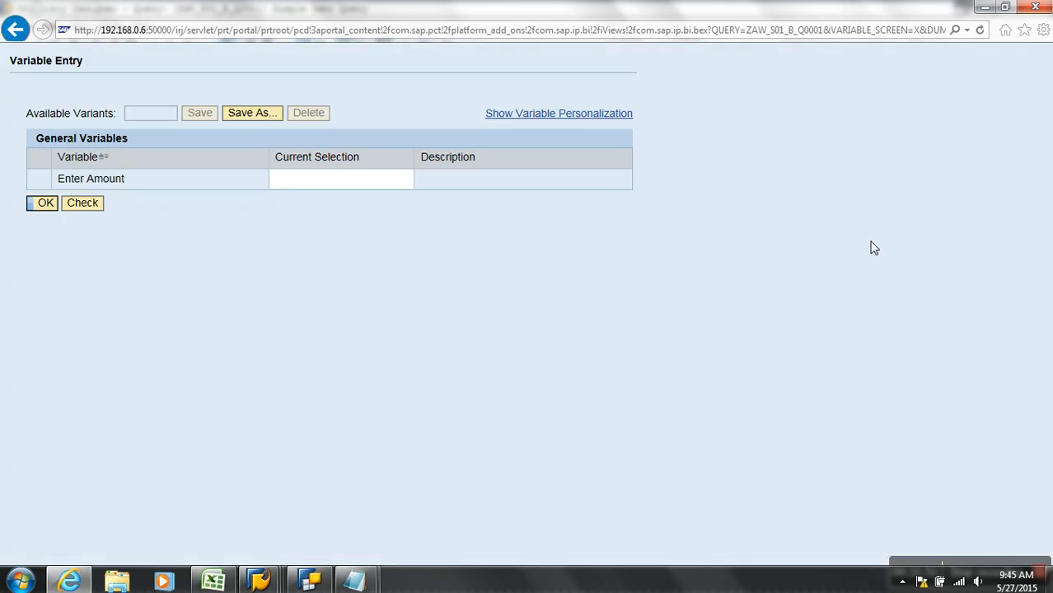
{"action": "left_click", "coordinate": [51, 206]}
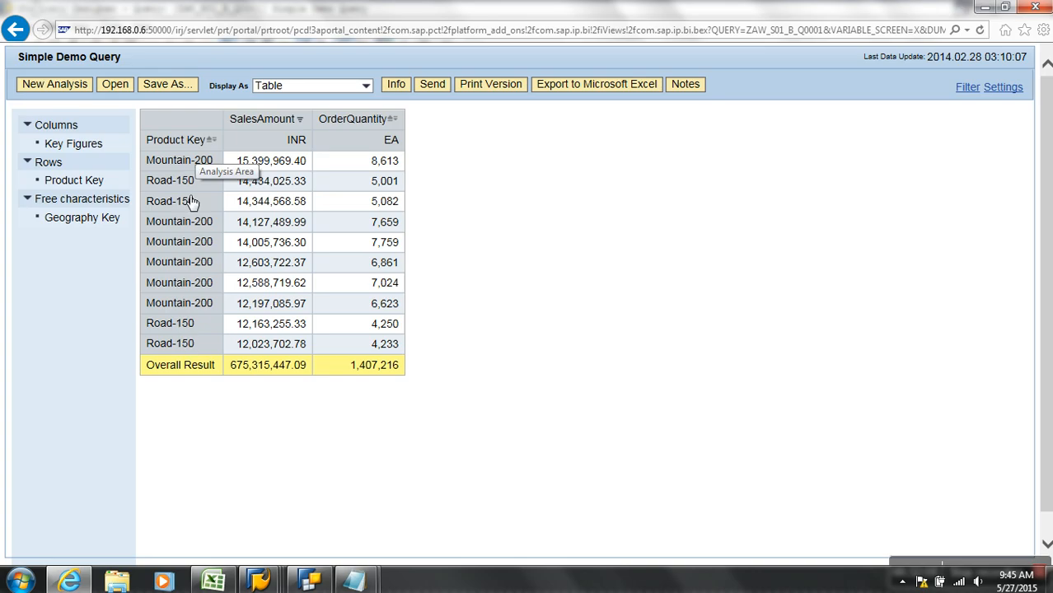
Set the display of the Product Key characteristic in the report to Key & Text.
{"action": "right_click", "coordinate": [188, 143]}
{"action": "mouse_move", "coordinate": [279, 151]}
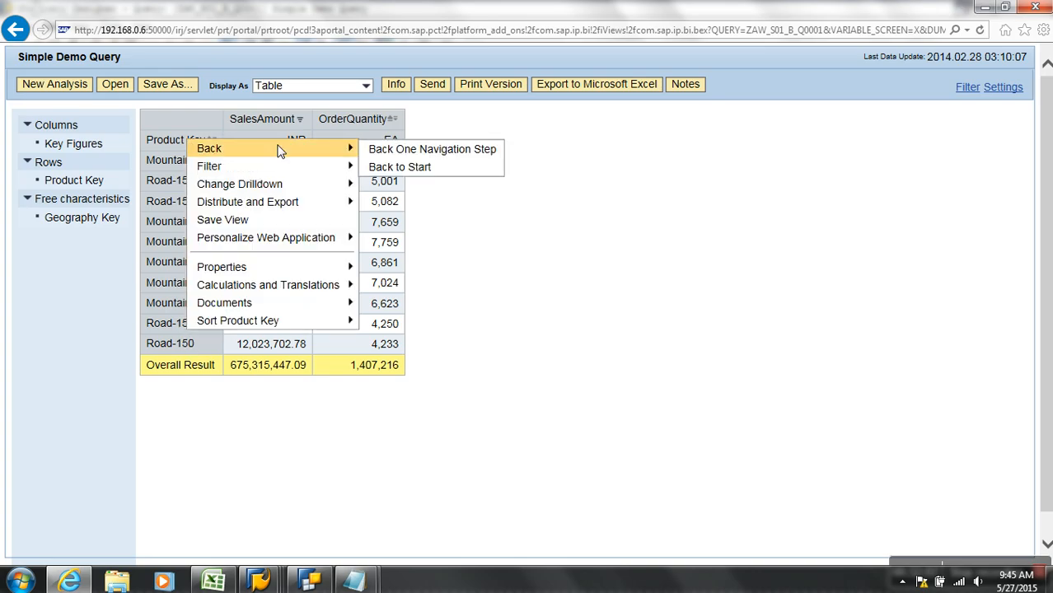
{"action": "mouse_move", "coordinate": [311, 268]}
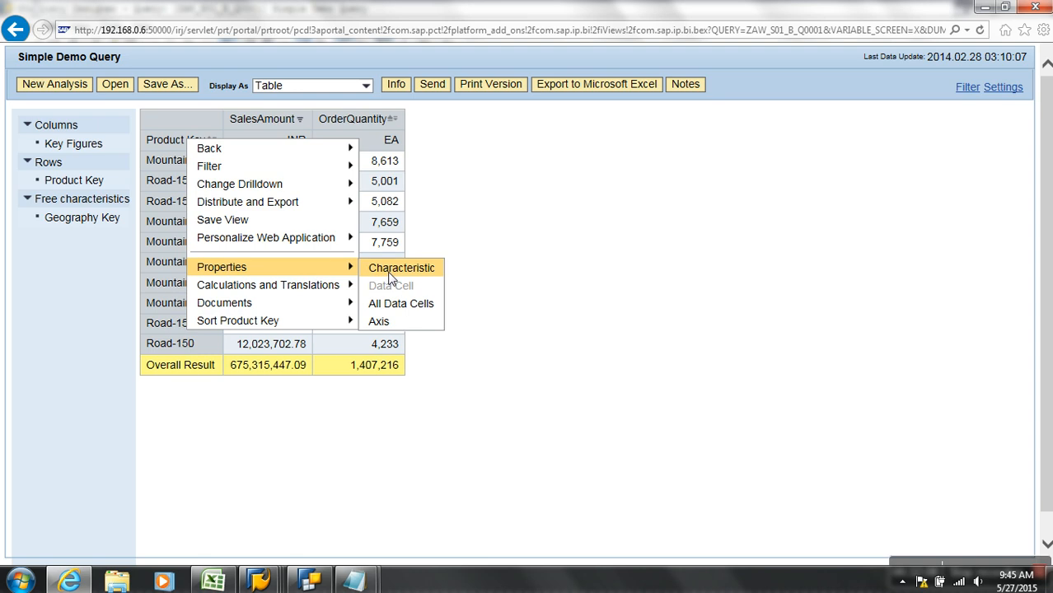
{"action": "left_click", "coordinate": [425, 268]}
{"action": "left_click", "coordinate": [470, 234]}
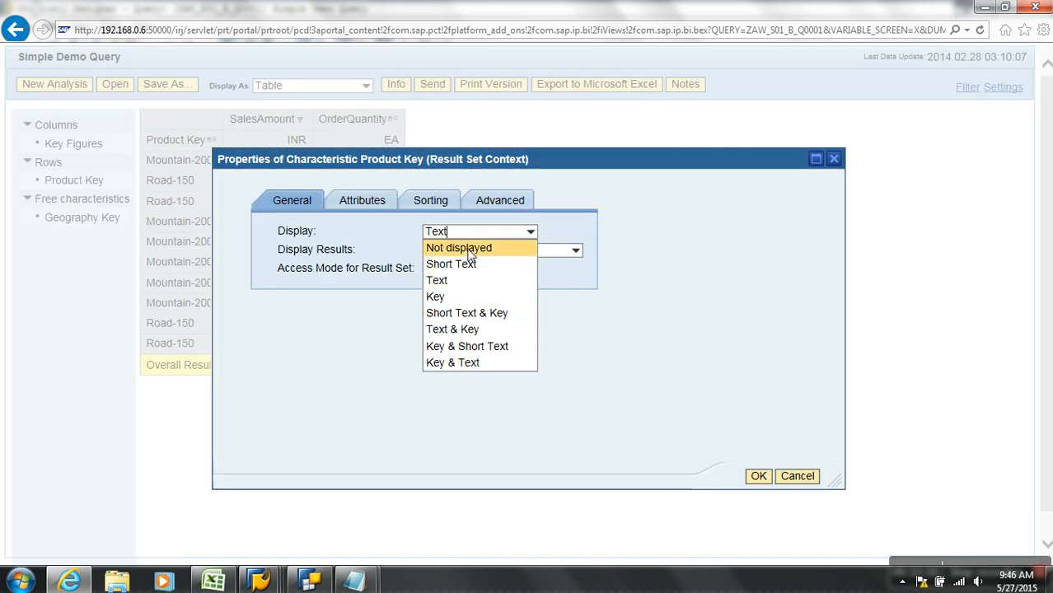
{"action": "left_click", "coordinate": [475, 362]}
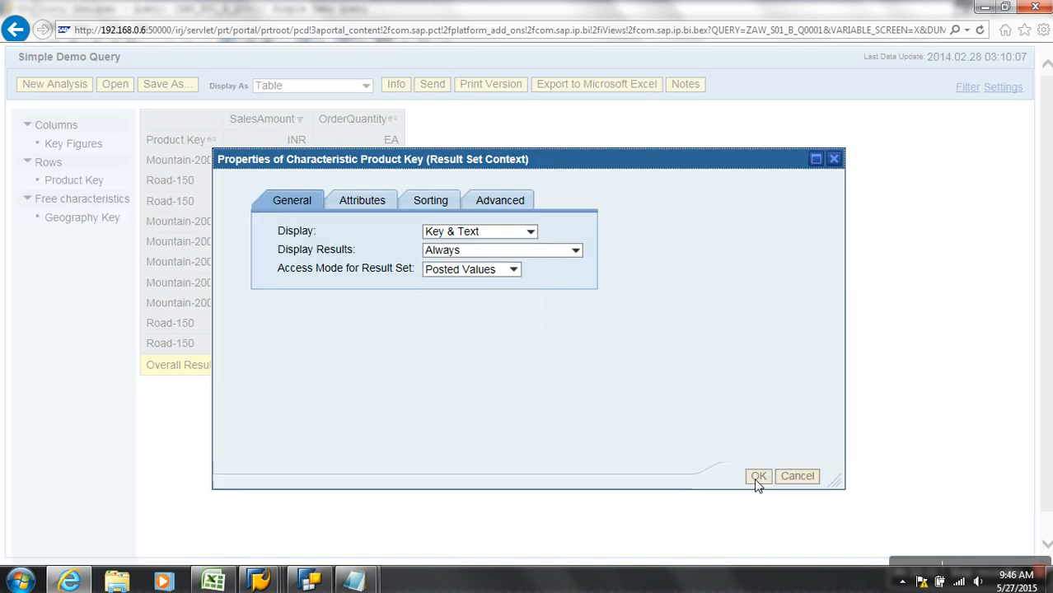
{"action": "left_click", "coordinate": [757, 477]}
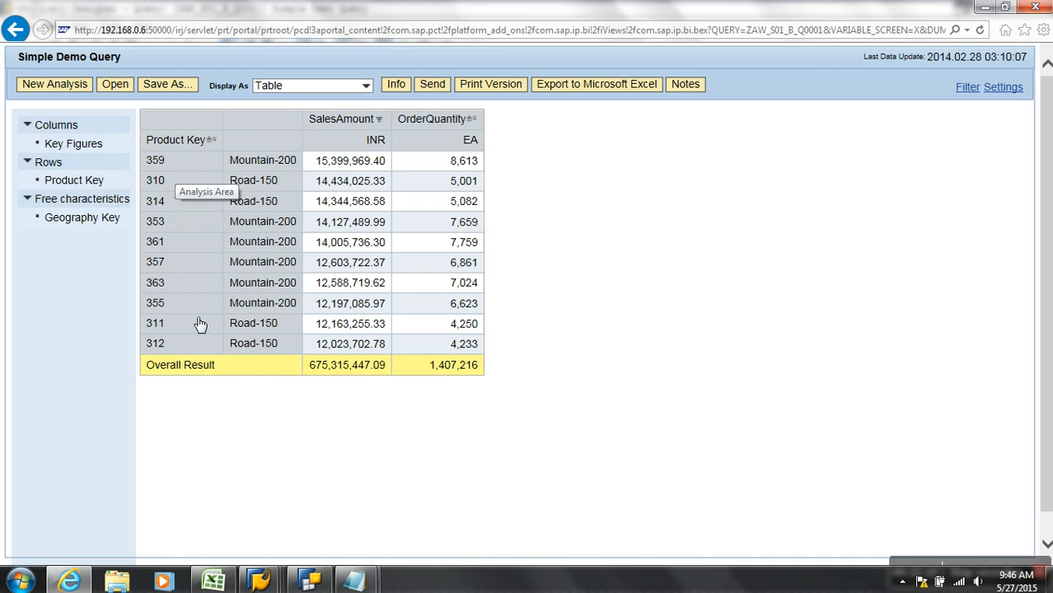
Check the status of the < 12 LAKHS and Top 10 conditions in the report settings and close the settings.
{"action": "left_click", "coordinate": [1005, 89]}
{"action": "left_click", "coordinate": [257, 120]}
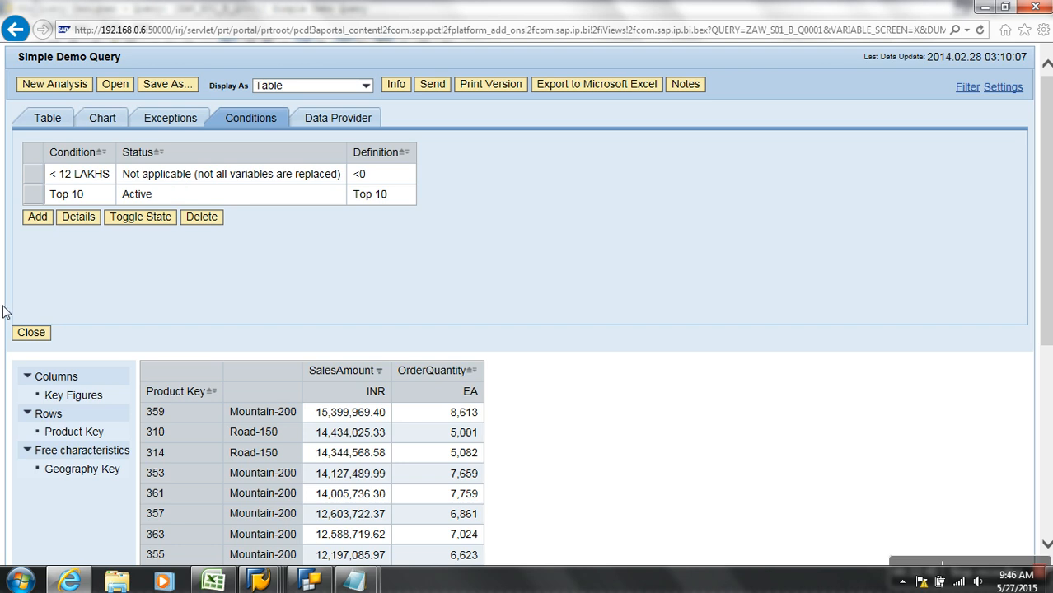
{"action": "left_click", "coordinate": [24, 332]}
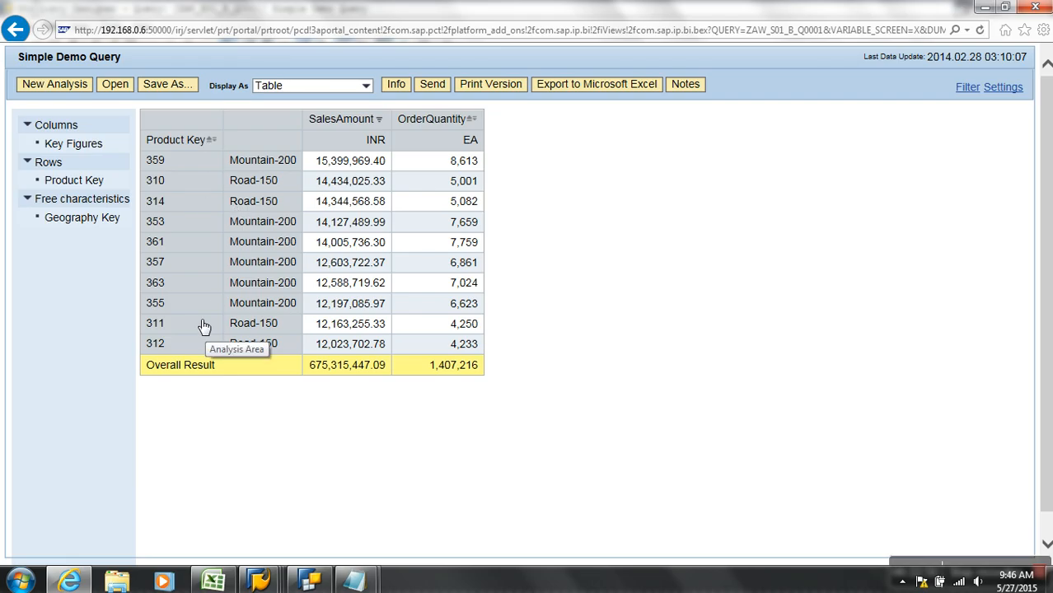
{"action": "left_click_drag", "start_coordinate": [169, 147], "coordinate": [99, 265]}
{"action": "left_click_drag", "start_coordinate": [99, 206], "coordinate": [146, 160]}
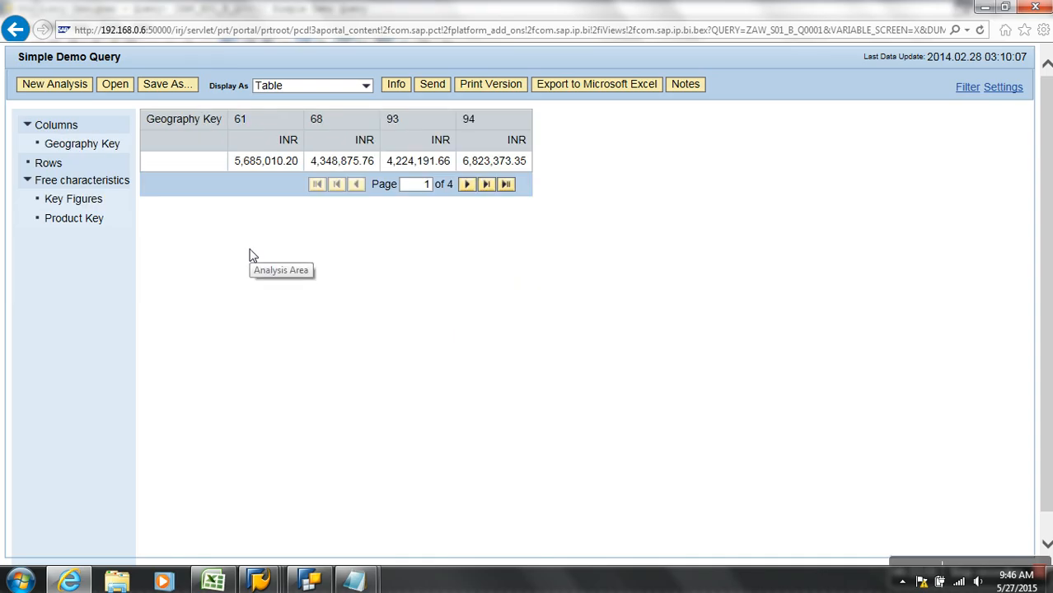
{"action": "left_click_drag", "start_coordinate": [231, 168], "coordinate": [76, 282]}
{"action": "left_click_drag", "start_coordinate": [87, 221], "coordinate": [145, 148]}
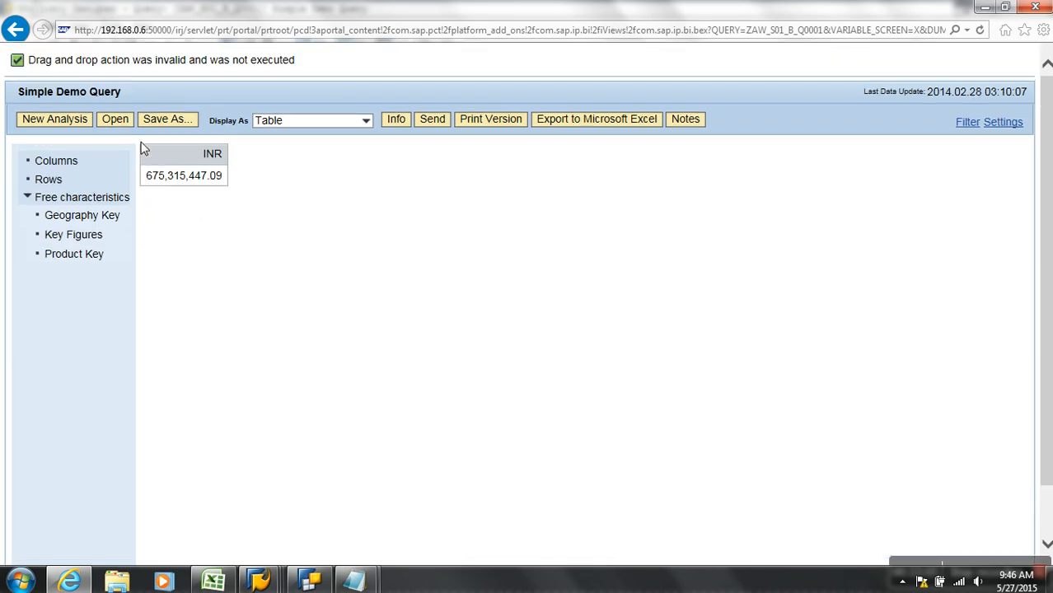
{"action": "right_click", "coordinate": [168, 179]}
{"action": "mouse_move", "coordinate": [173, 187]}
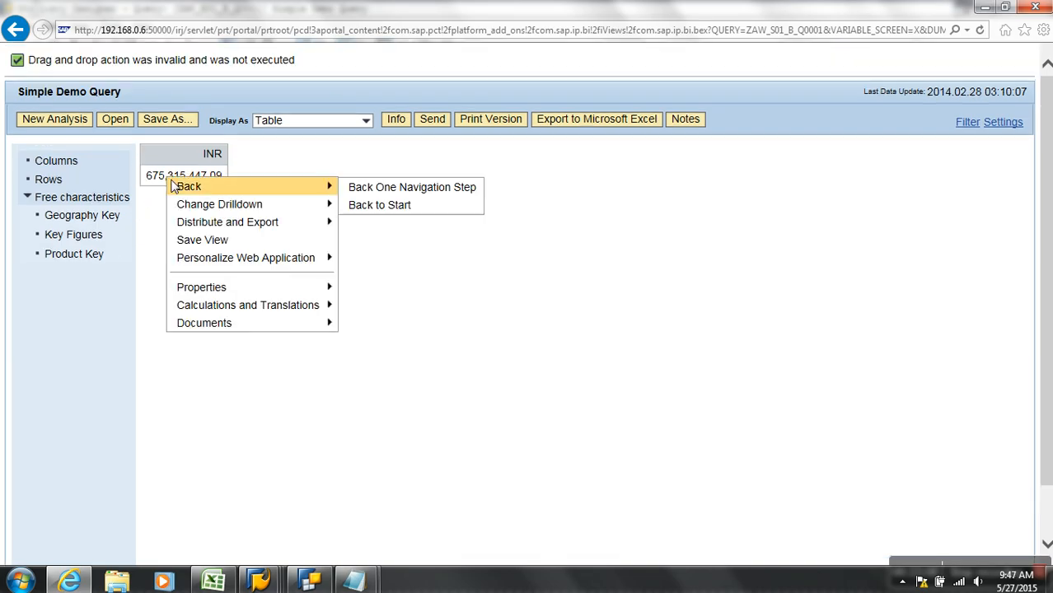
{"action": "left_click", "coordinate": [384, 195]}
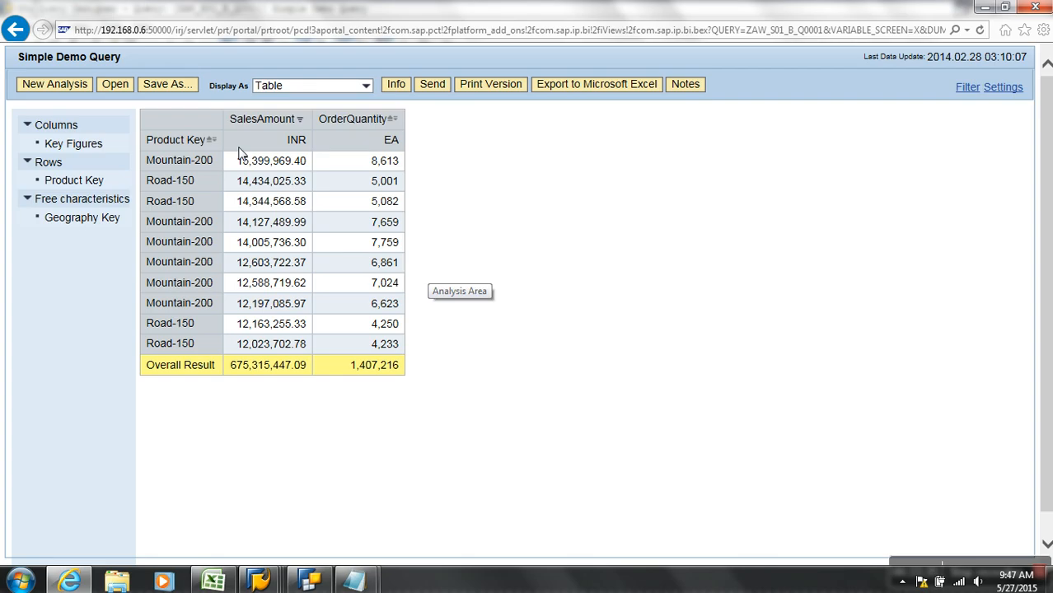
Swap Product Key for Geography Key in the report rows and check the status of the Top 10 condition.
{"action": "left_click", "coordinate": [176, 142]}
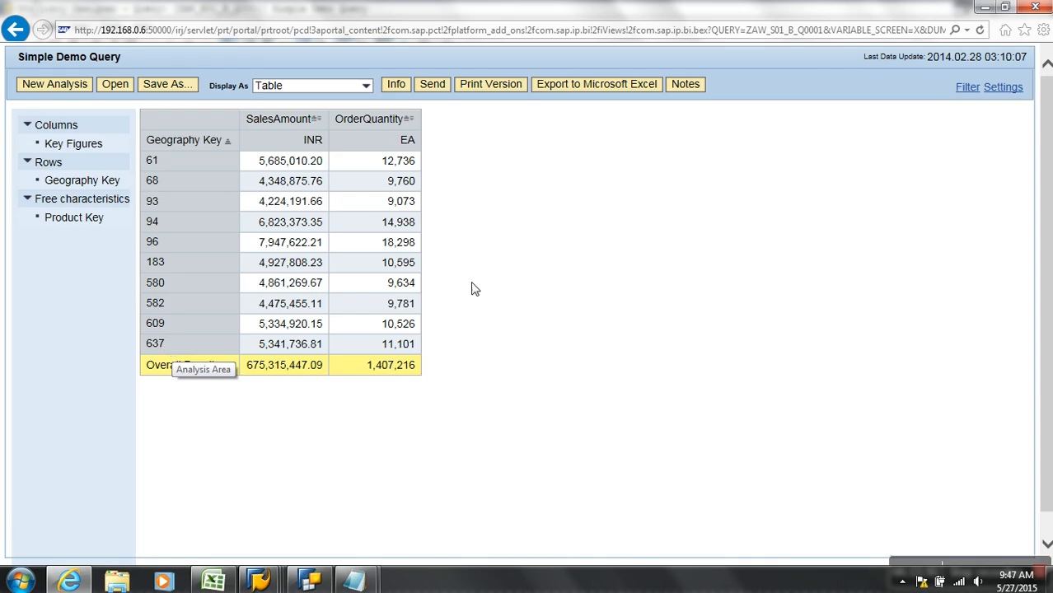
{"action": "left_click", "coordinate": [1003, 89]}
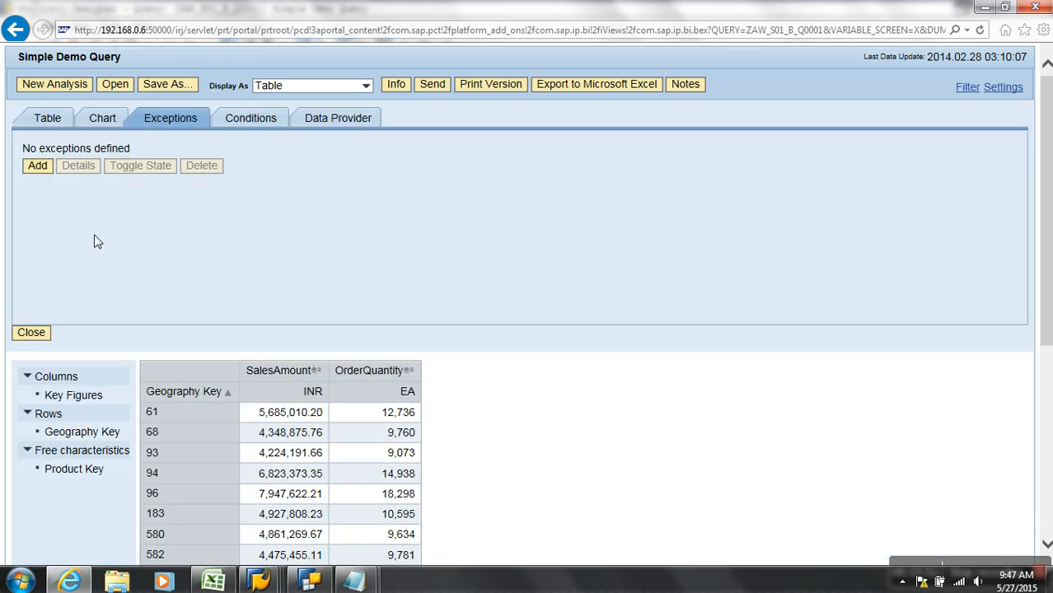
{"action": "left_click", "coordinate": [249, 122]}
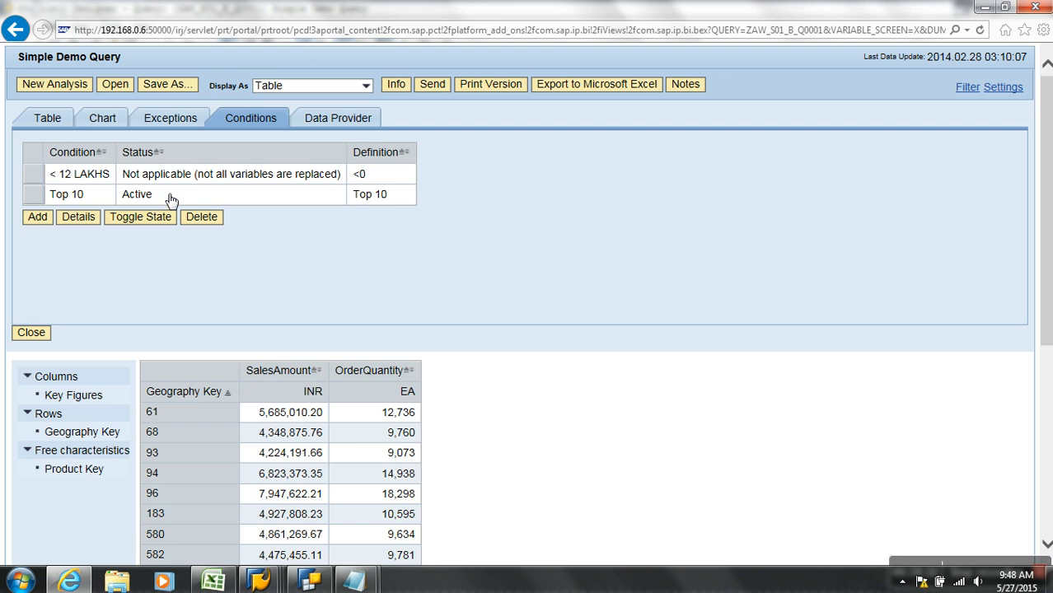
Switch to BEx Query Designer and assign the Top 10 condition to individual characteristics, with only Product Key selected.
{"action": "key", "text": "alt+Tab"}
{"action": "left_click", "coordinate": [299, 109]}
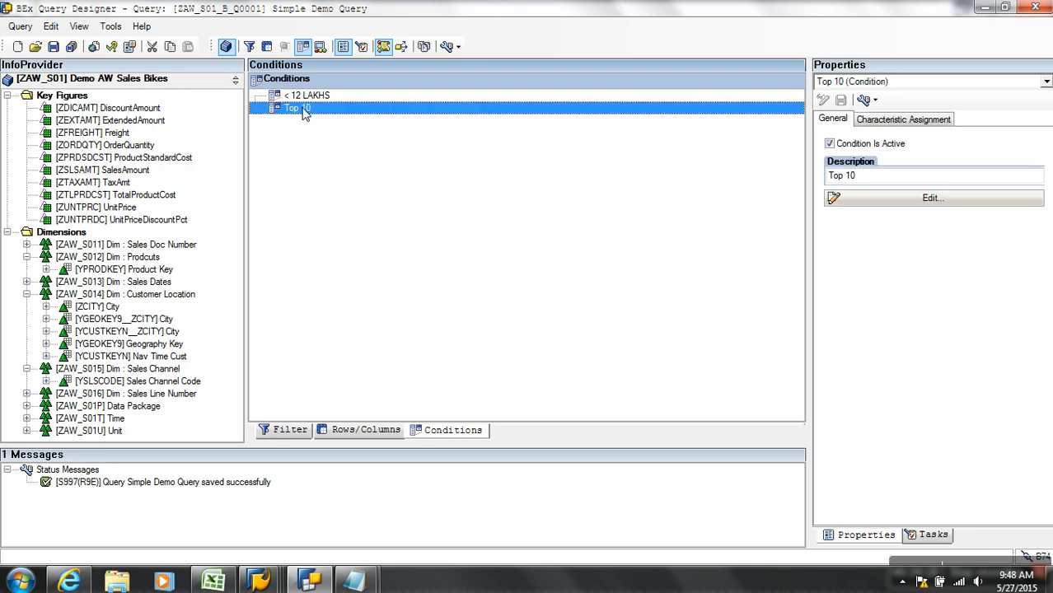
{"action": "right_click", "coordinate": [302, 114]}
{"action": "left_click", "coordinate": [345, 117]}
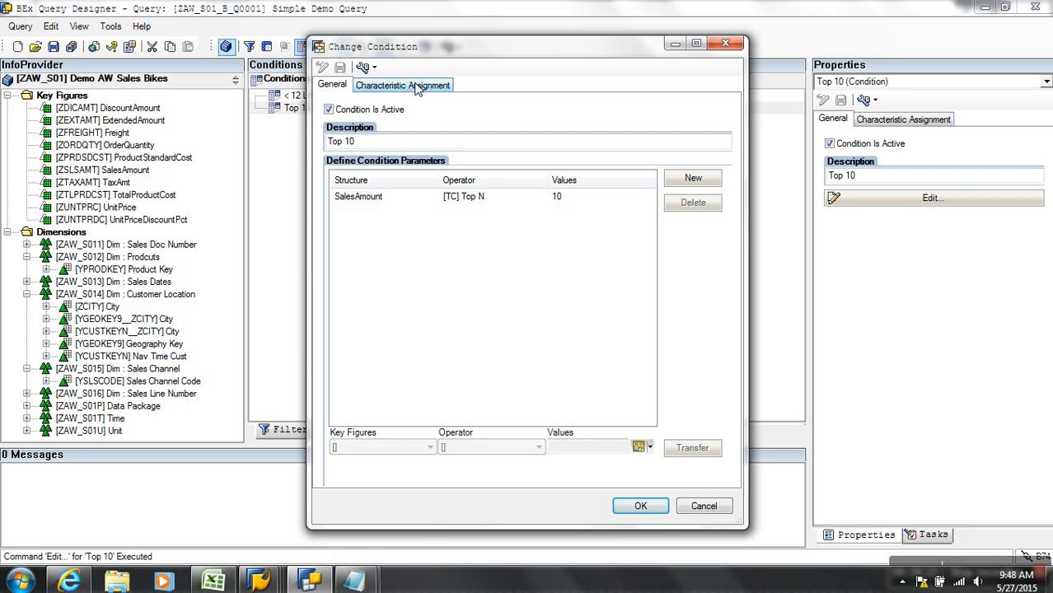
{"action": "left_click", "coordinate": [418, 87]}
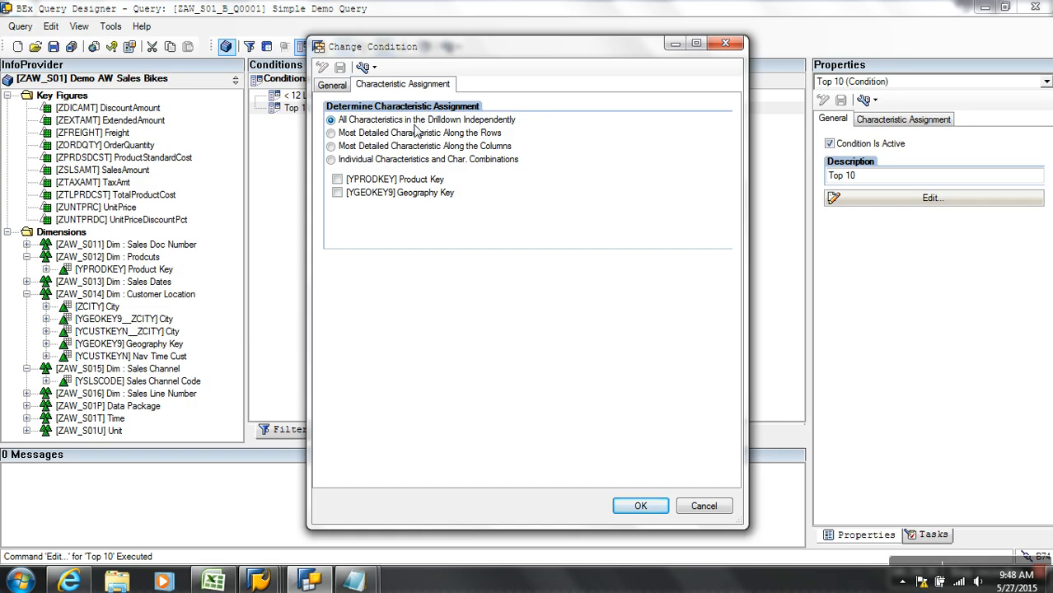
{"action": "left_click", "coordinate": [390, 160]}
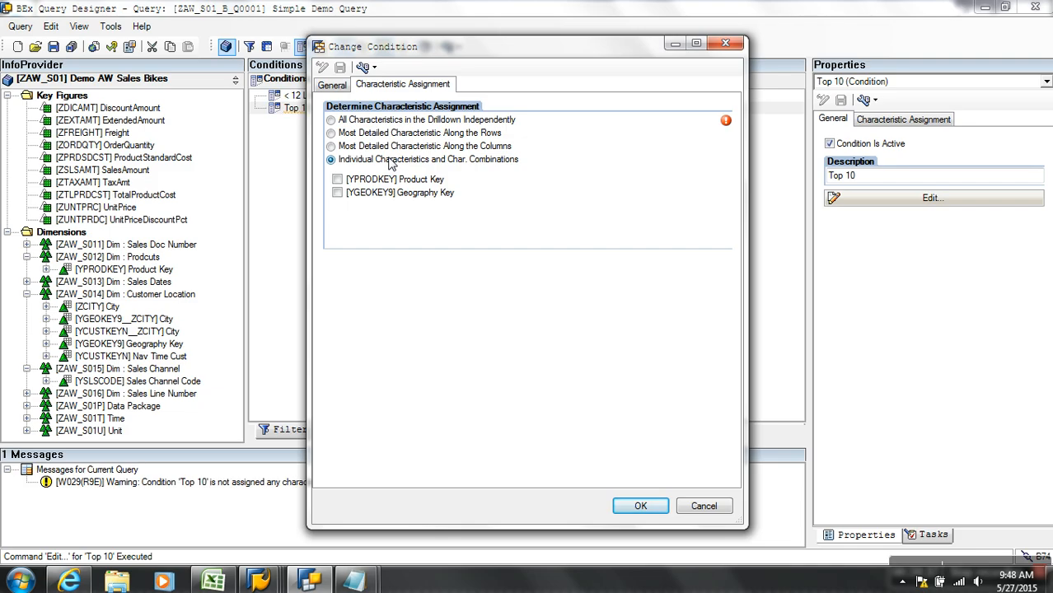
{"action": "left_click", "coordinate": [337, 179]}
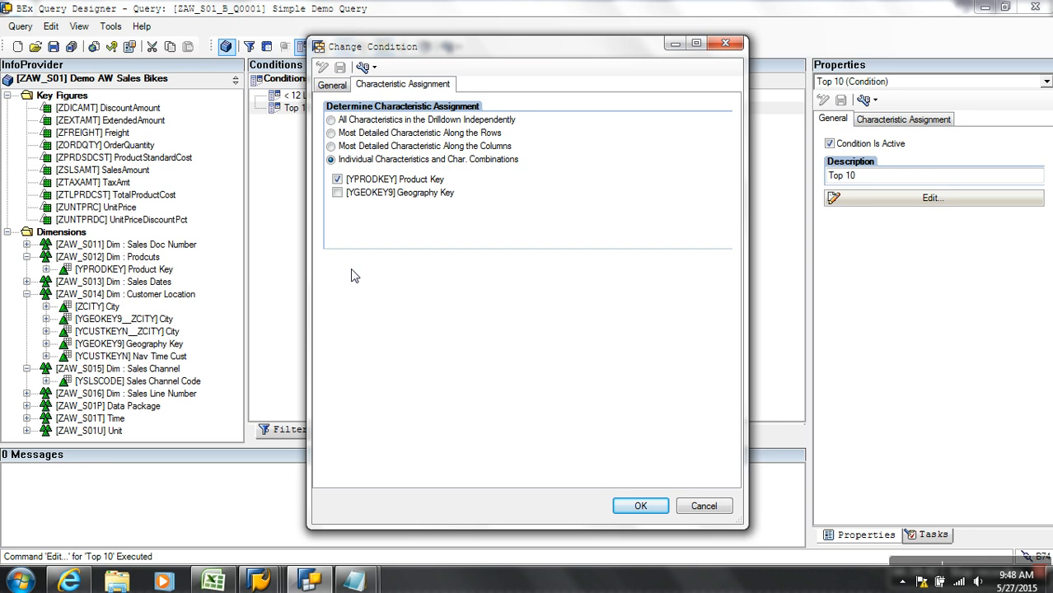
{"action": "left_click", "coordinate": [652, 505]}
Save the query, return to the browser and reload the report with Enter Amount empty.
{"action": "left_click", "coordinate": [53, 46]}
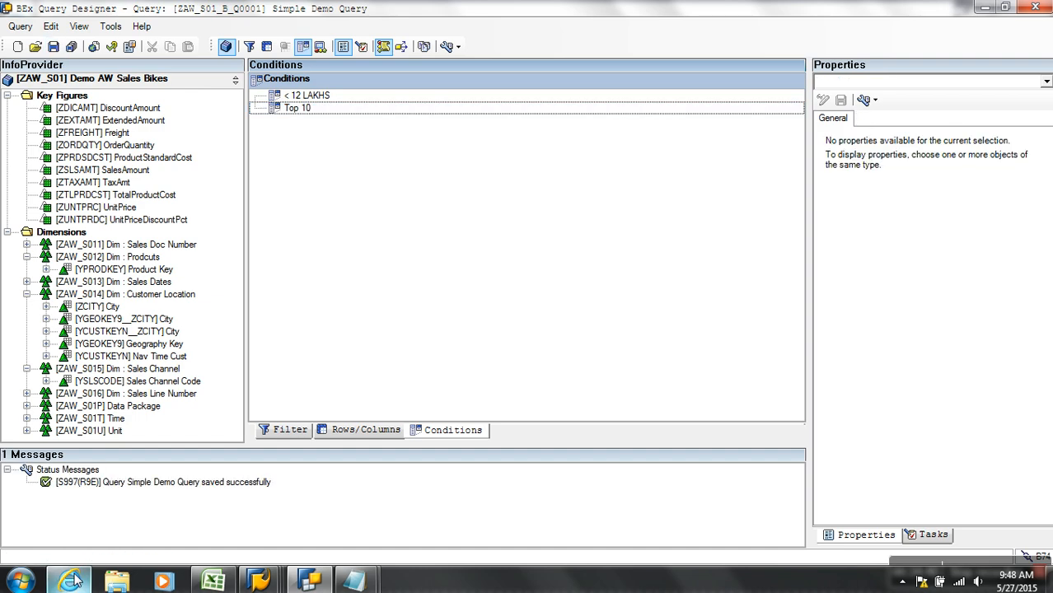
{"action": "mouse_move", "coordinate": [69, 581]}
{"action": "left_click", "coordinate": [93, 524]}
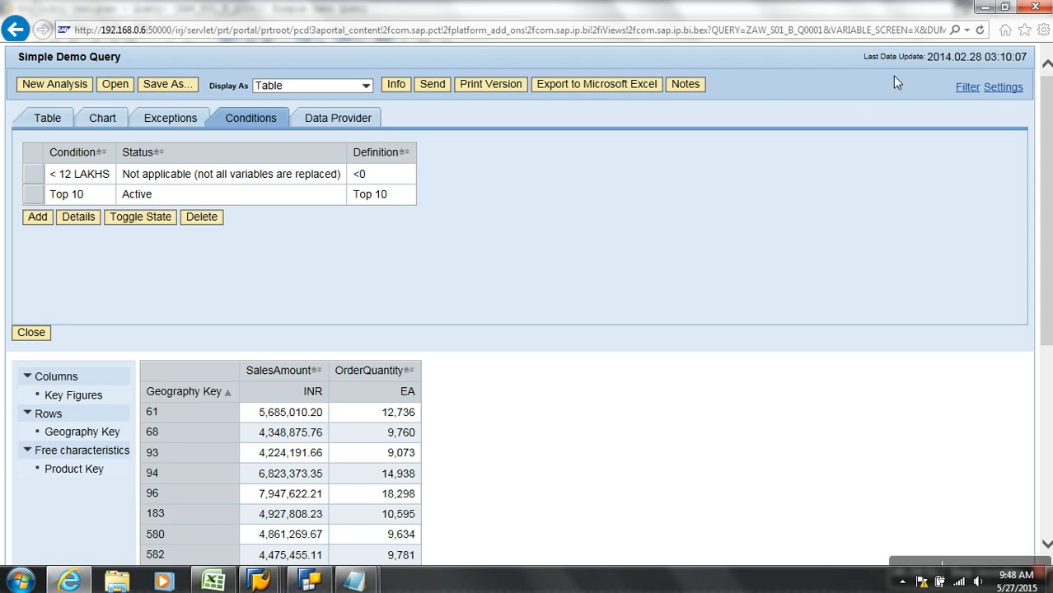
{"action": "left_click", "coordinate": [979, 30]}
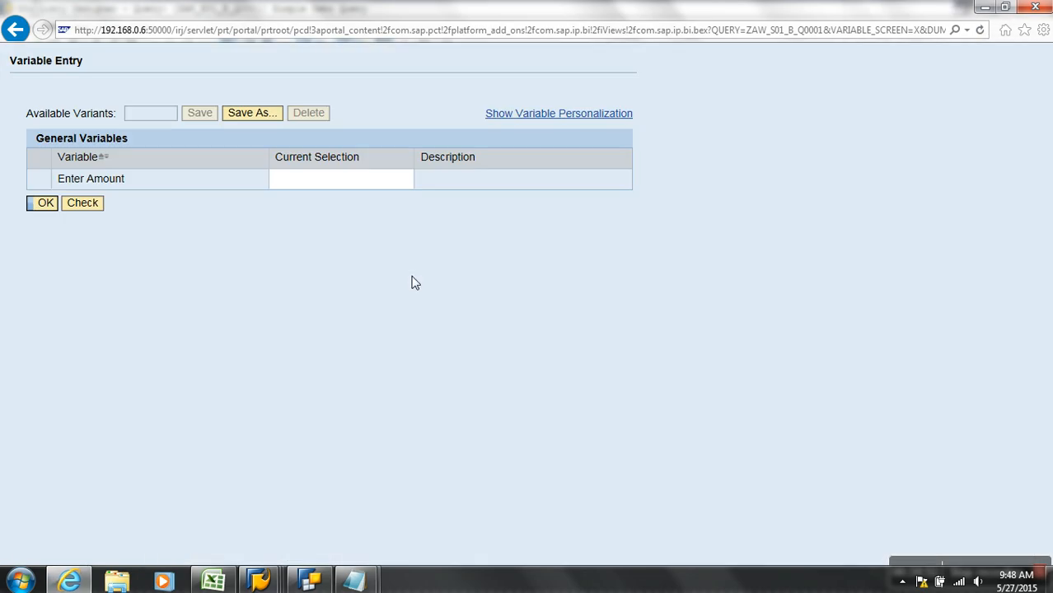
{"action": "left_click", "coordinate": [41, 204]}
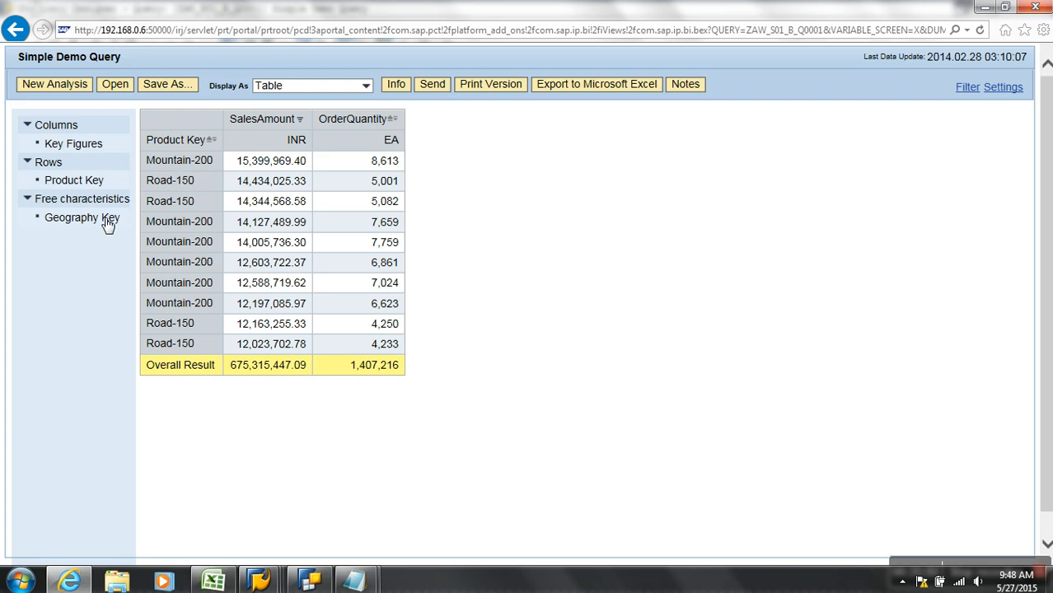
Replace Product Key with Geography Key in the reloaded report's rows and examine the conditions' status.
{"action": "left_click_drag", "start_coordinate": [107, 218], "coordinate": [175, 144]}
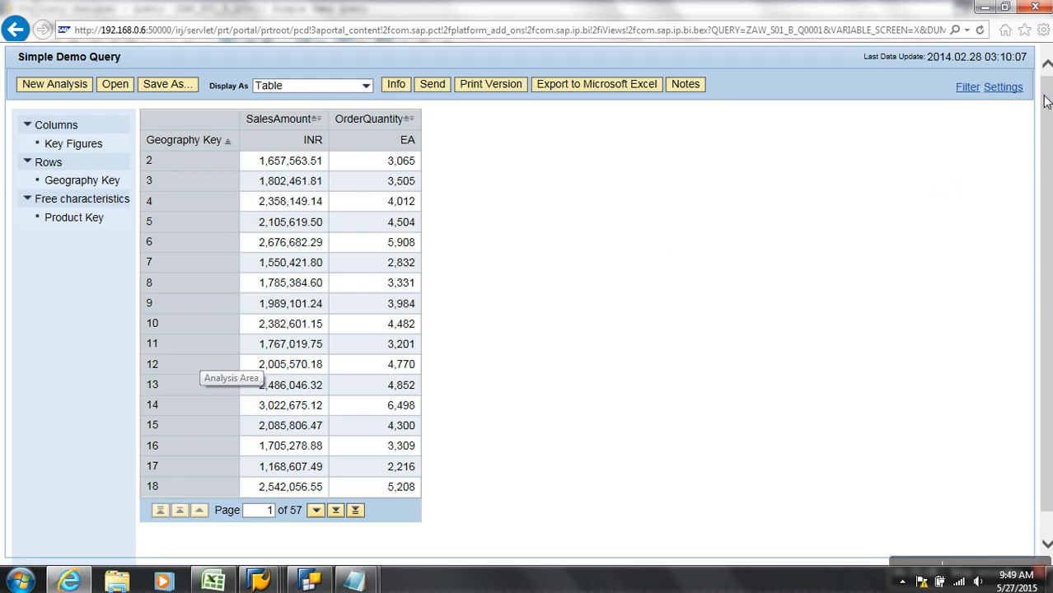
{"action": "left_click", "coordinate": [1002, 86]}
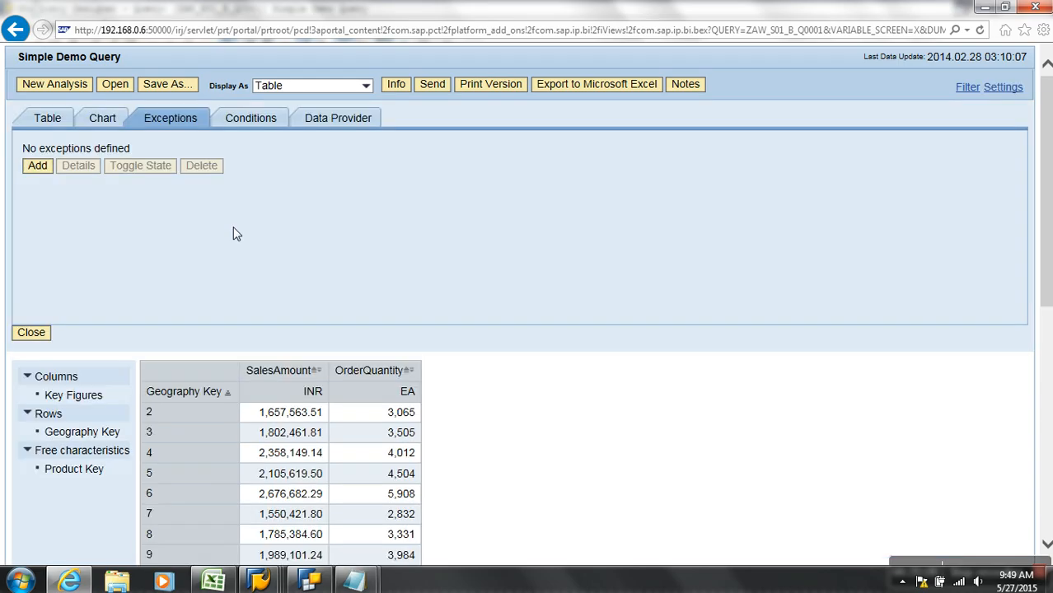
{"action": "left_click", "coordinate": [245, 128]}
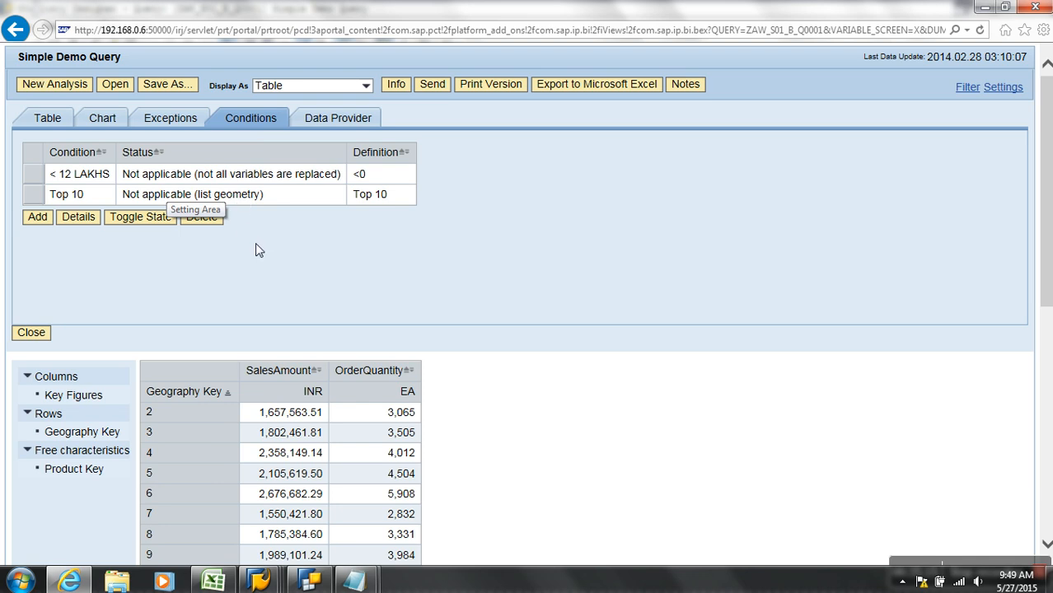
Put Product Key back in the rows in place of Geography Key and recheck the conditions' status.
{"action": "scroll", "coordinate": [251, 257], "scroll_direction": "down", "scroll_amount": 1}
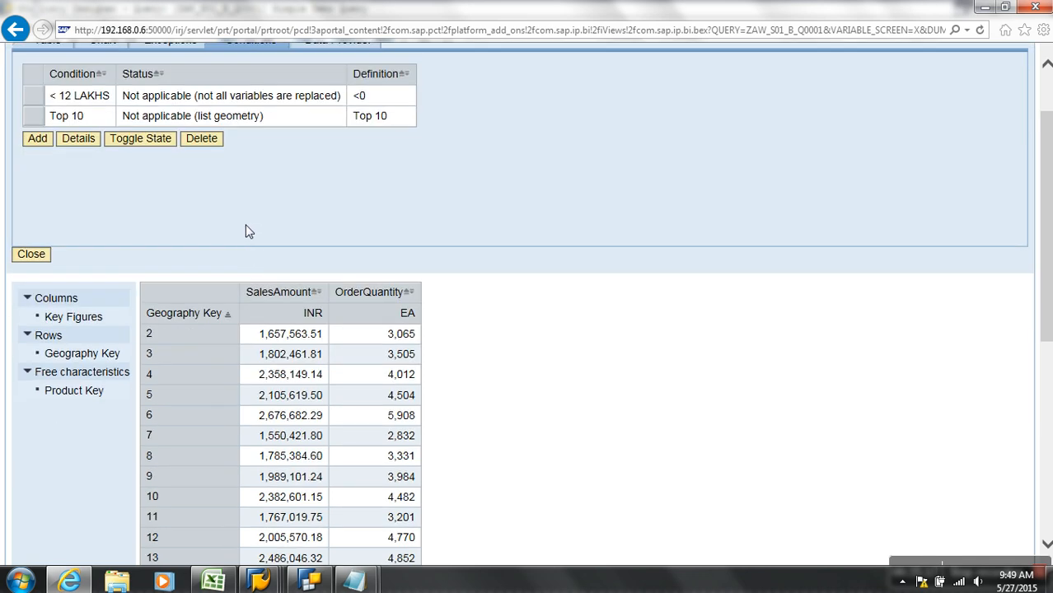
{"action": "scroll", "coordinate": [246, 230], "scroll_direction": "down", "scroll_amount": 2}
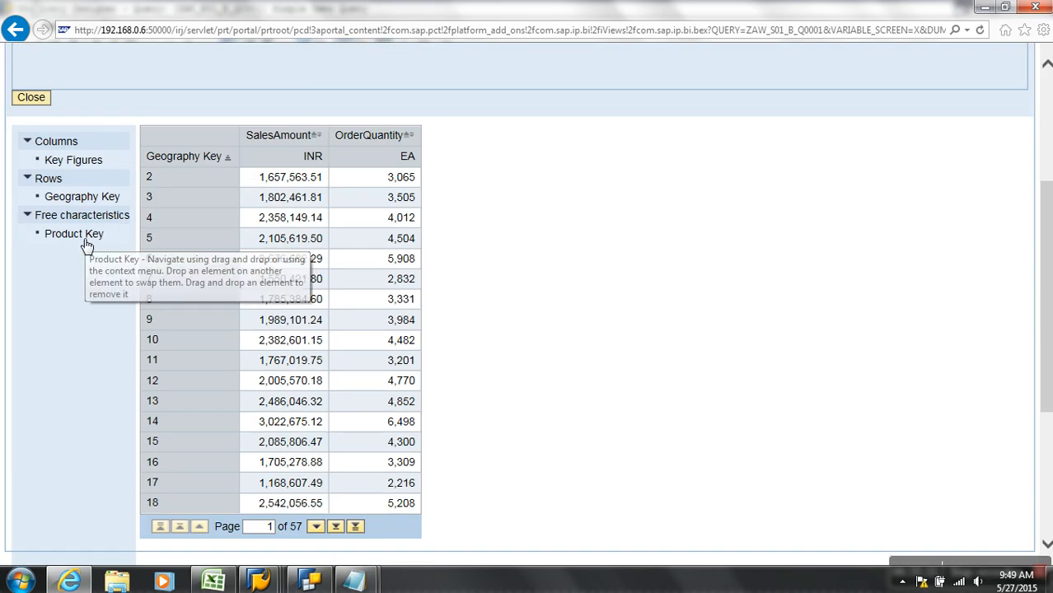
{"action": "left_click_drag", "start_coordinate": [94, 241], "coordinate": [189, 164]}
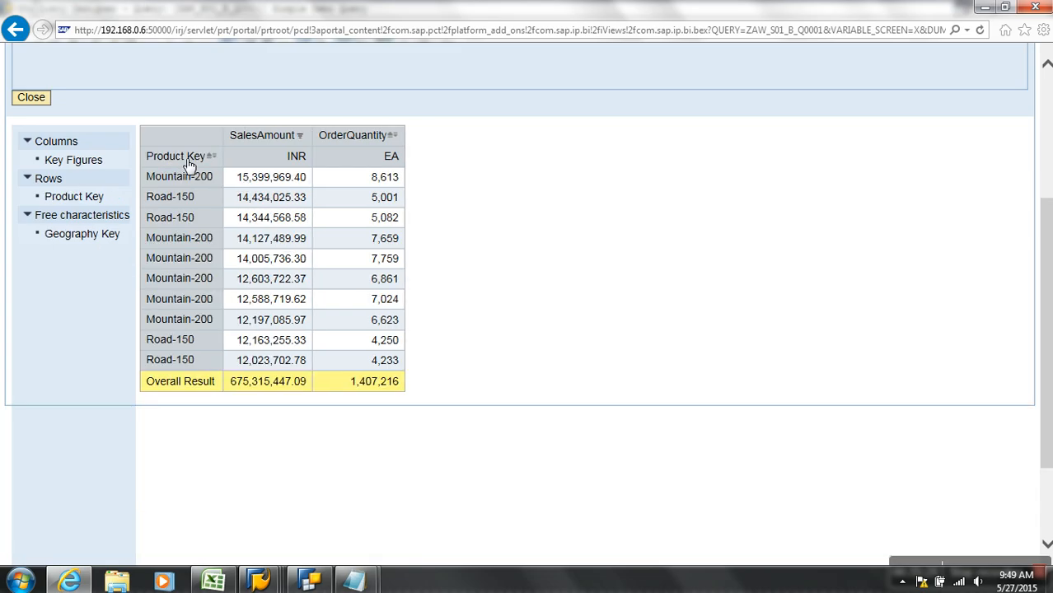
{"action": "scroll", "coordinate": [519, 285], "scroll_direction": "up", "scroll_amount": 3}
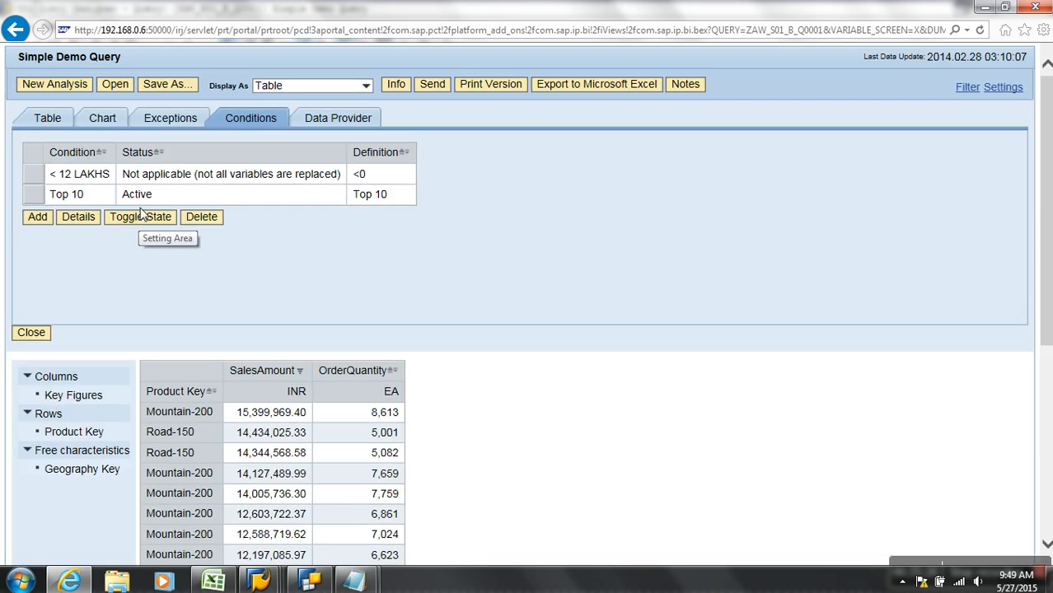
Set the Product Key characteristic in the report's result table to display as Key & Text.
{"action": "scroll", "coordinate": [503, 379], "scroll_direction": "down", "scroll_amount": 2}
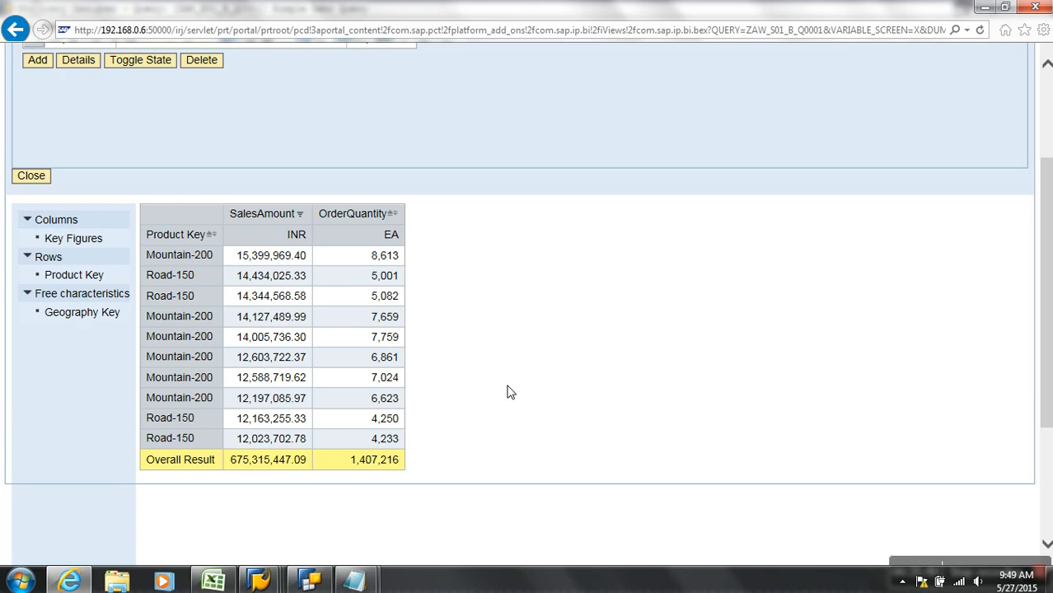
{"action": "right_click", "coordinate": [188, 241]}
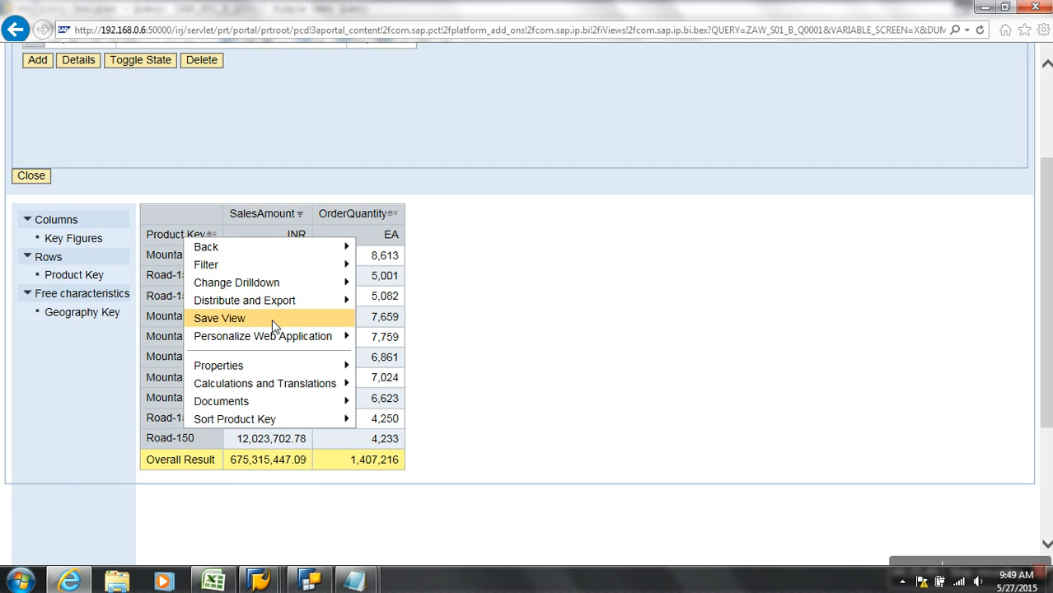
{"action": "mouse_move", "coordinate": [345, 365]}
{"action": "left_click", "coordinate": [408, 365]}
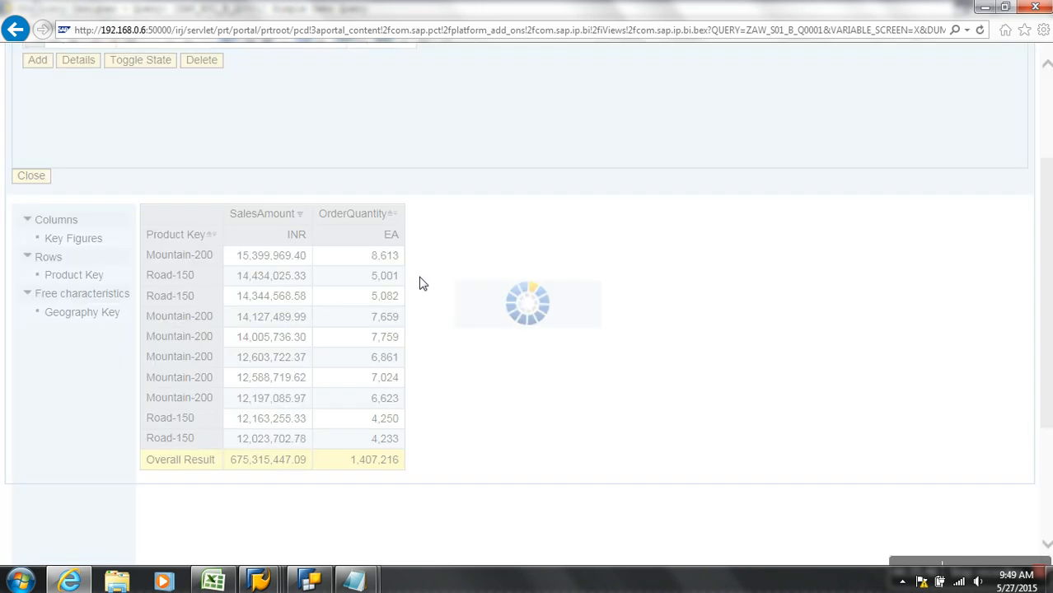
{"action": "left_click", "coordinate": [472, 233]}
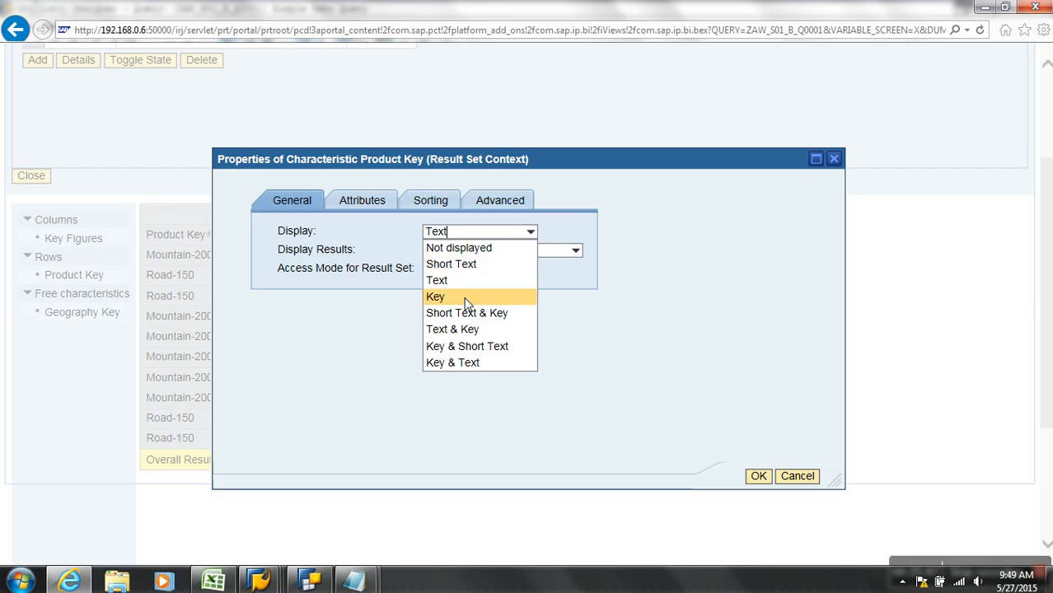
{"action": "left_click", "coordinate": [466, 364]}
{"action": "left_click", "coordinate": [757, 477]}
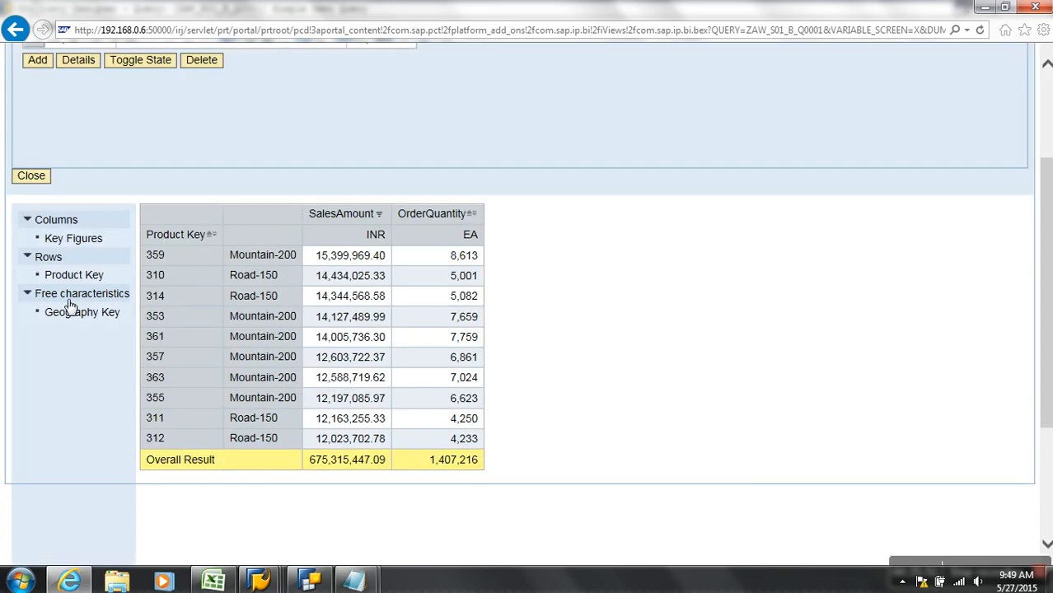
Add Geography Key to the report rows beside Product Key and examine the drilldown and the conditions' status.
{"action": "left_click_drag", "start_coordinate": [72, 310], "coordinate": [224, 262]}
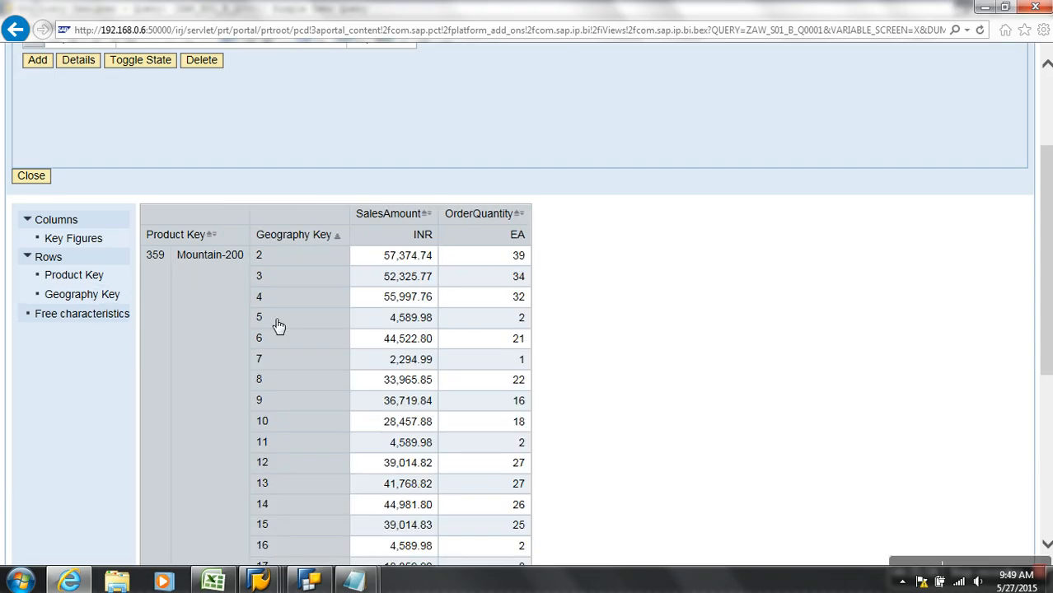
{"action": "scroll", "coordinate": [300, 296], "scroll_direction": "down", "scroll_amount": 3}
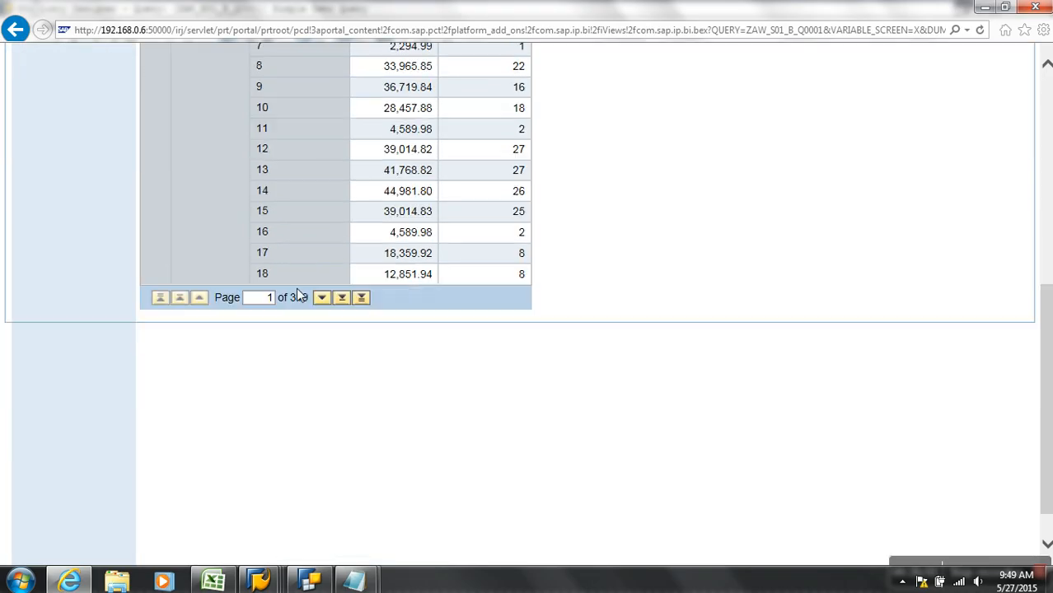
{"action": "scroll", "coordinate": [305, 294], "scroll_direction": "up", "scroll_amount": 3}
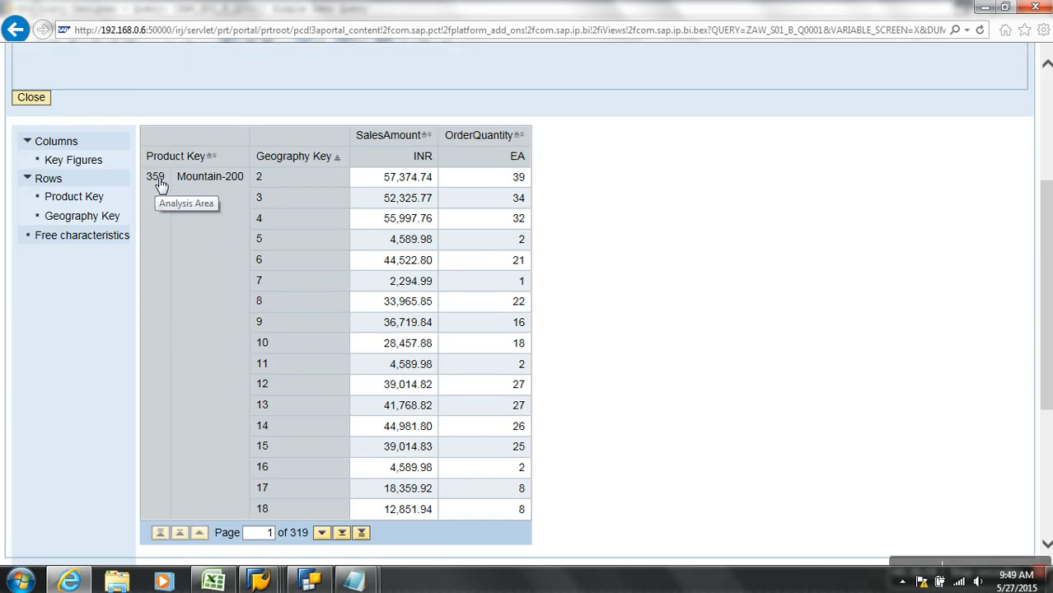
{"action": "scroll", "coordinate": [160, 183], "scroll_direction": "up", "scroll_amount": 3}
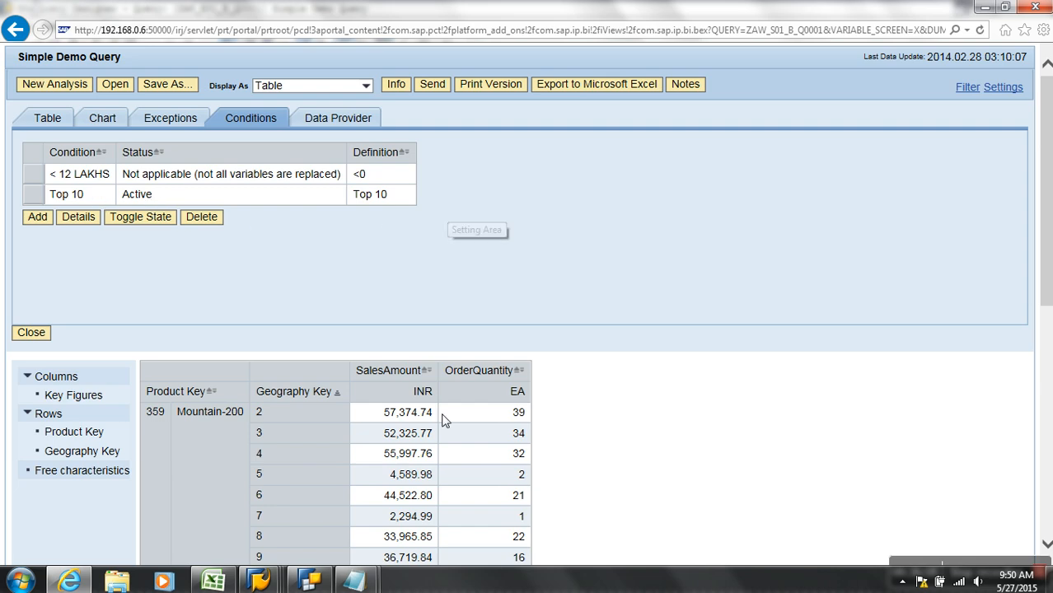
{"action": "scroll", "coordinate": [440, 416], "scroll_direction": "down", "scroll_amount": 3}
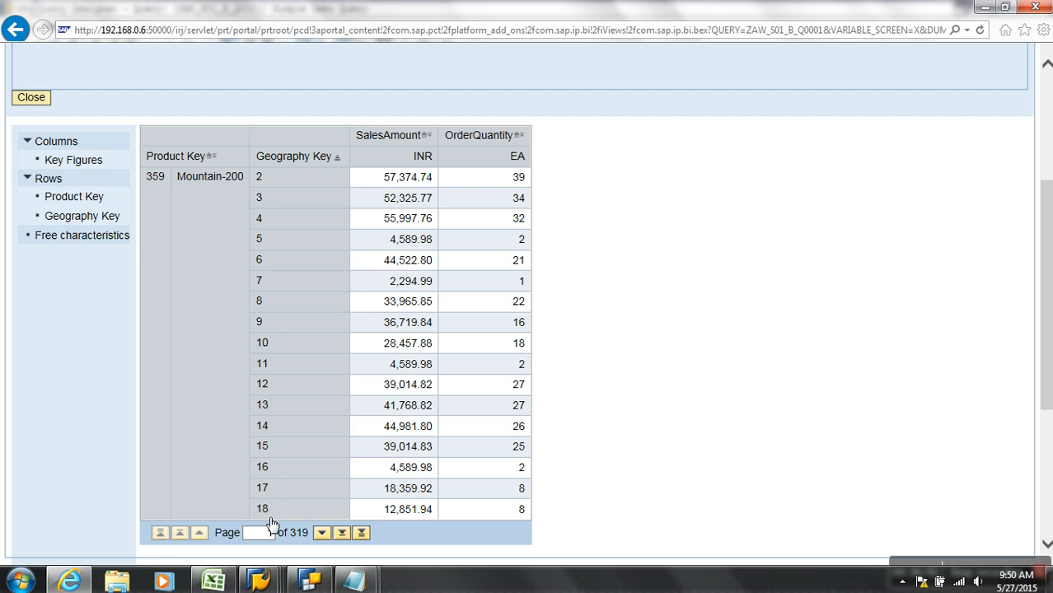
Switch to BEx Query Designer and deactivate the Top 10 condition.
{"action": "left_click", "coordinate": [308, 582]}
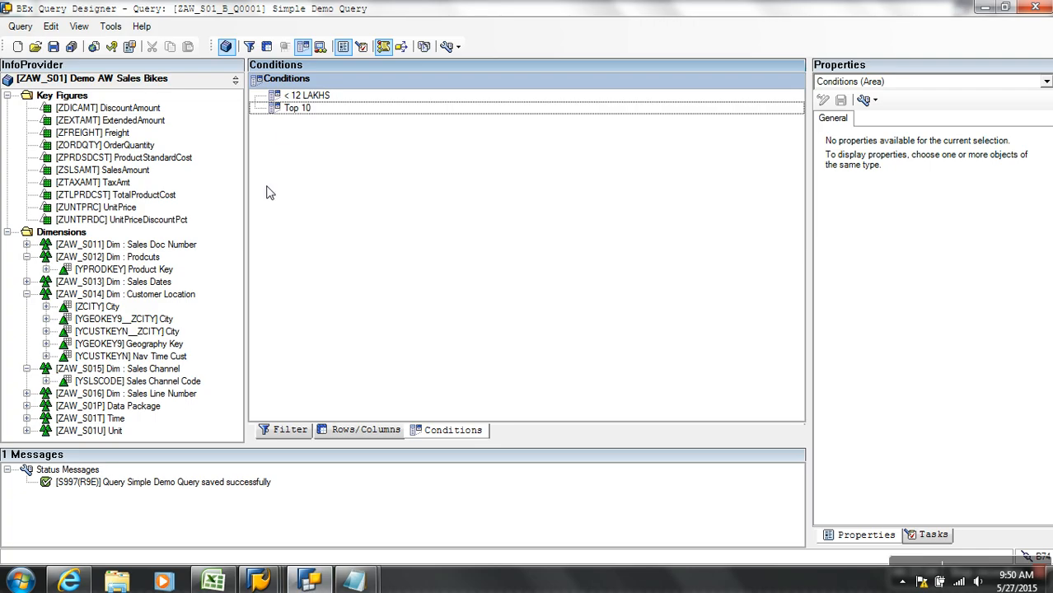
{"action": "left_click", "coordinate": [295, 95]}
{"action": "left_click", "coordinate": [298, 107]}
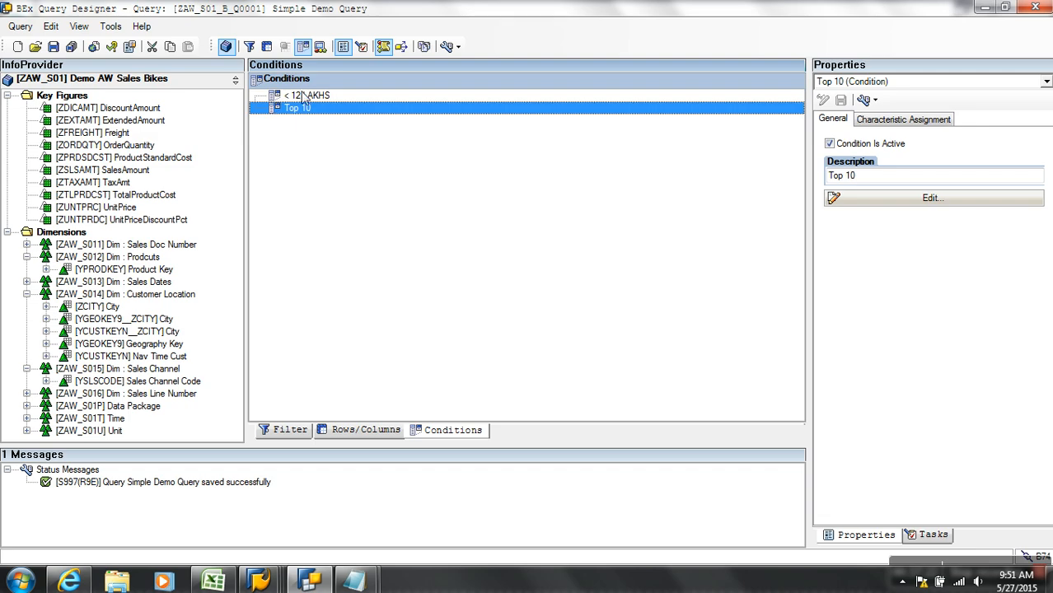
{"action": "left_click", "coordinate": [304, 97]}
{"action": "right_click", "coordinate": [303, 108]}
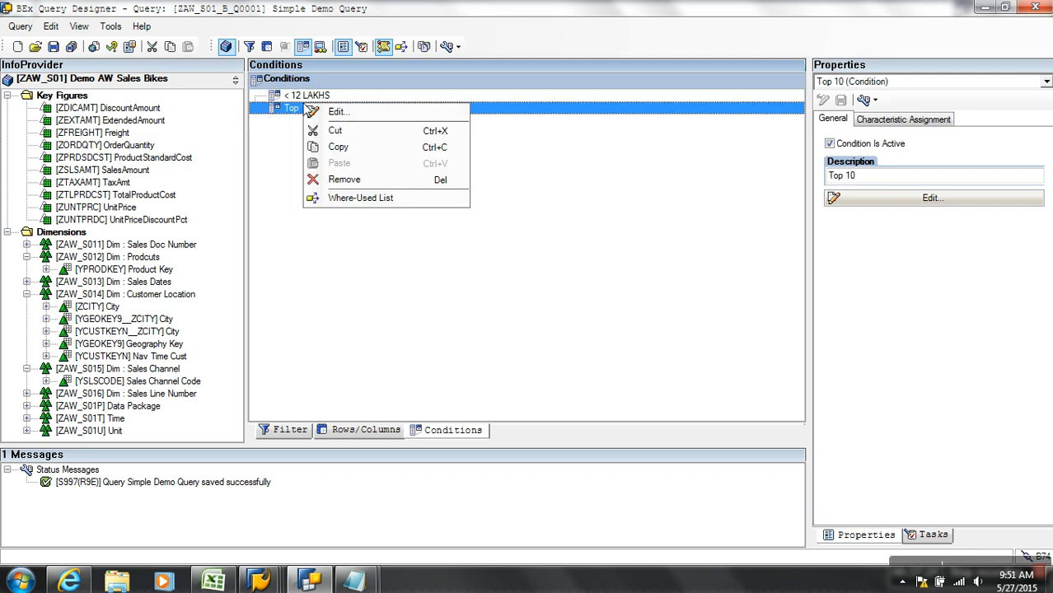
{"action": "left_click", "coordinate": [317, 112]}
{"action": "left_click", "coordinate": [328, 109]}
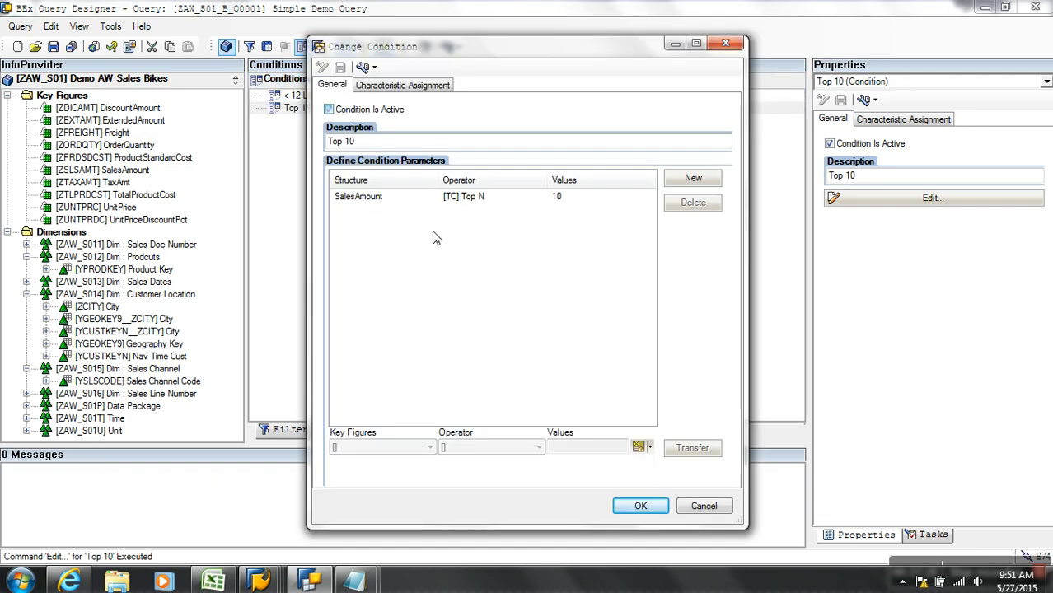
{"action": "left_click", "coordinate": [638, 505]}
Swap the query's drilldown so Geography Key is in the rows and Product Key is a free characteristic, and save the query.
{"action": "left_click", "coordinate": [334, 153]}
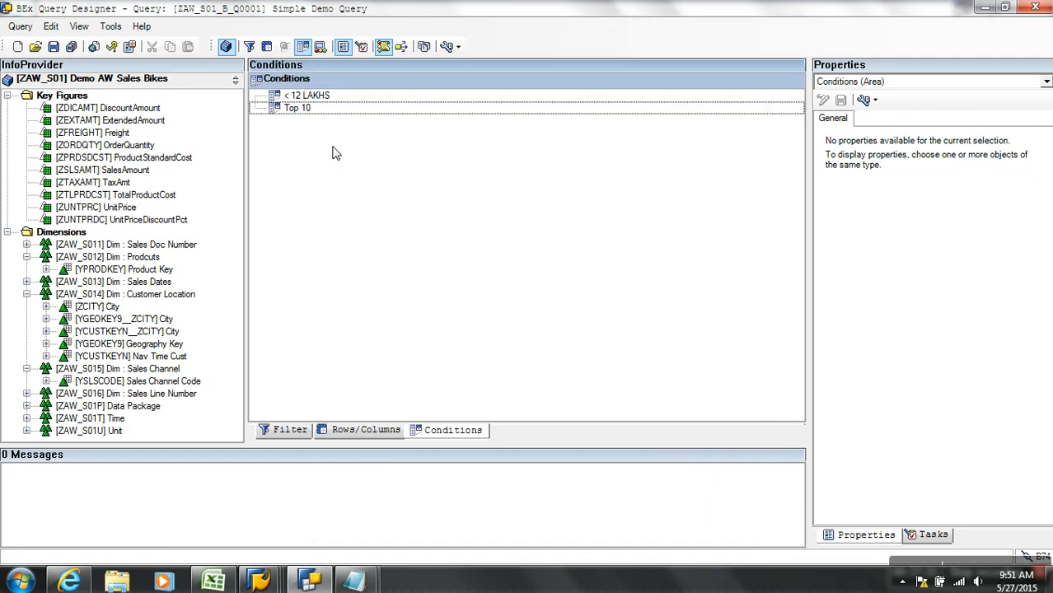
{"action": "right_click", "coordinate": [331, 154]}
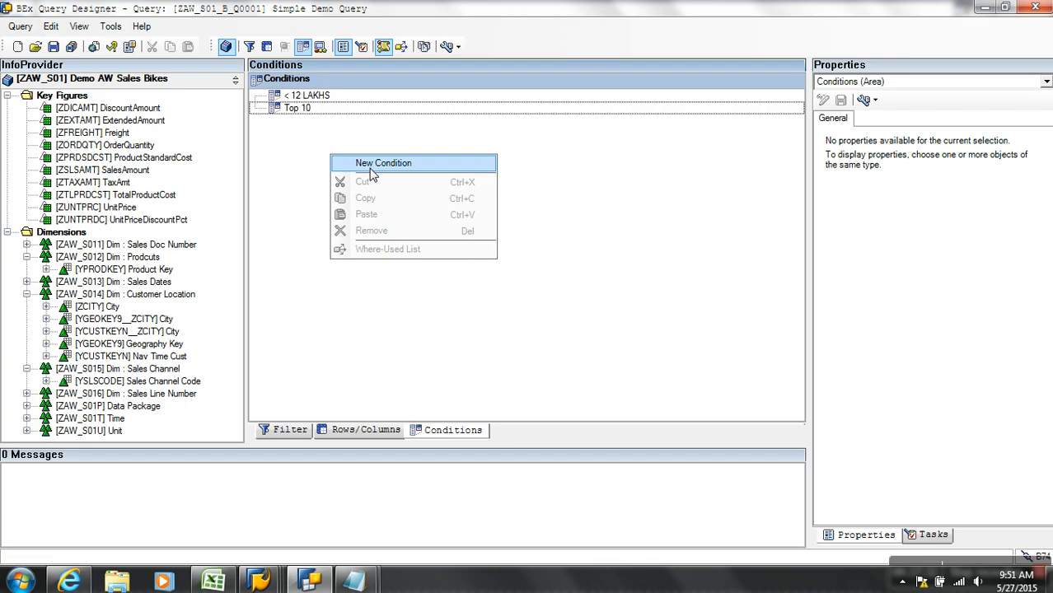
{"action": "left_click", "coordinate": [381, 429]}
{"action": "left_click_drag", "start_coordinate": [305, 272], "coordinate": [341, 148]}
{"action": "left_click_drag", "start_coordinate": [352, 99], "coordinate": [318, 303]}
{"action": "left_click", "coordinate": [71, 47]}
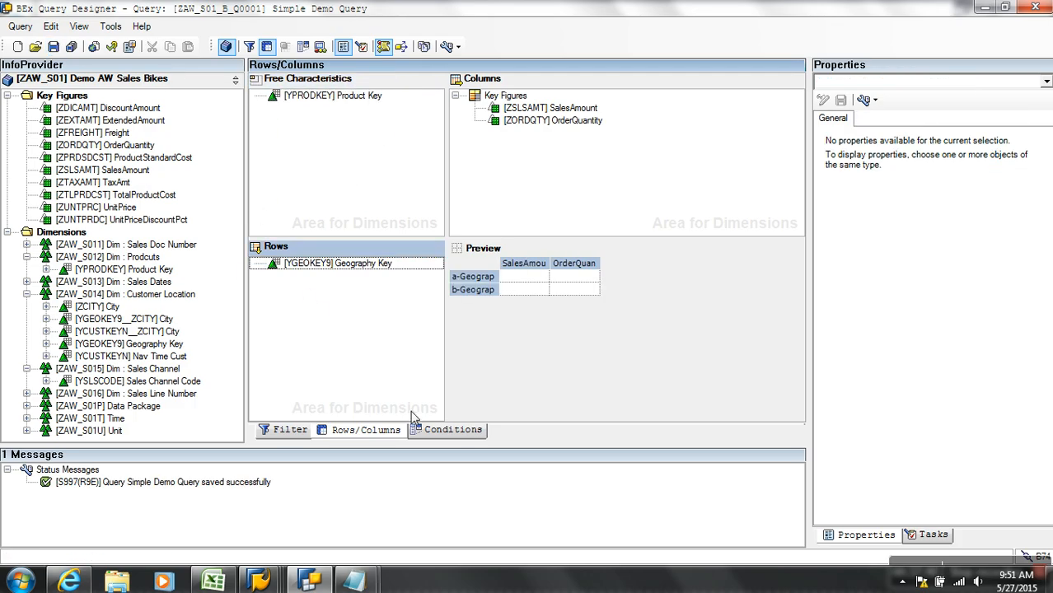
Create a new condition in the query and describe it as Con 1.
{"action": "left_click", "coordinate": [428, 430]}
{"action": "right_click", "coordinate": [346, 154]}
{"action": "left_click", "coordinate": [403, 161]}
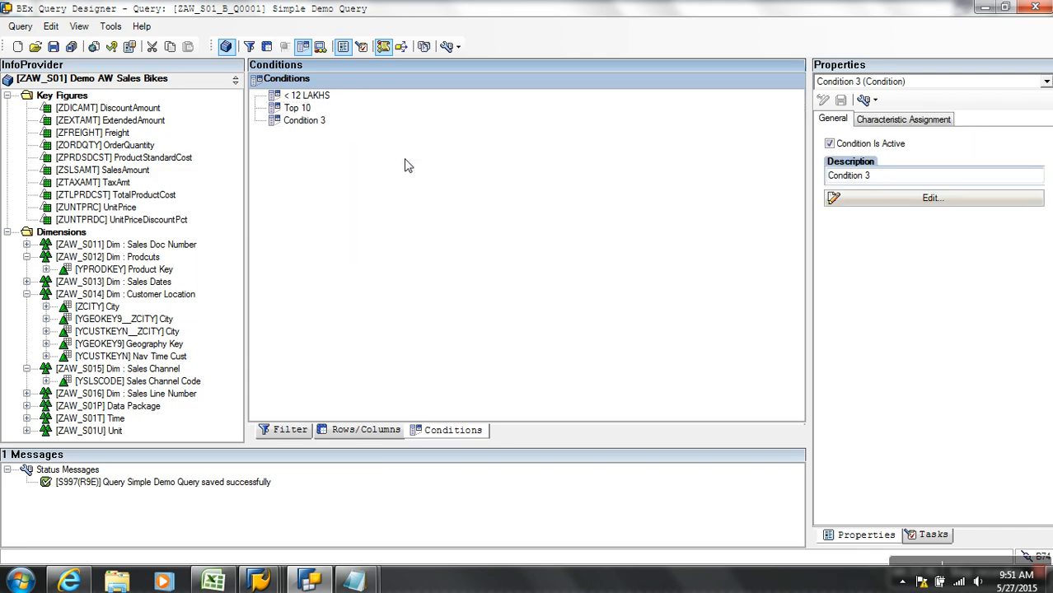
{"action": "right_click", "coordinate": [304, 122]}
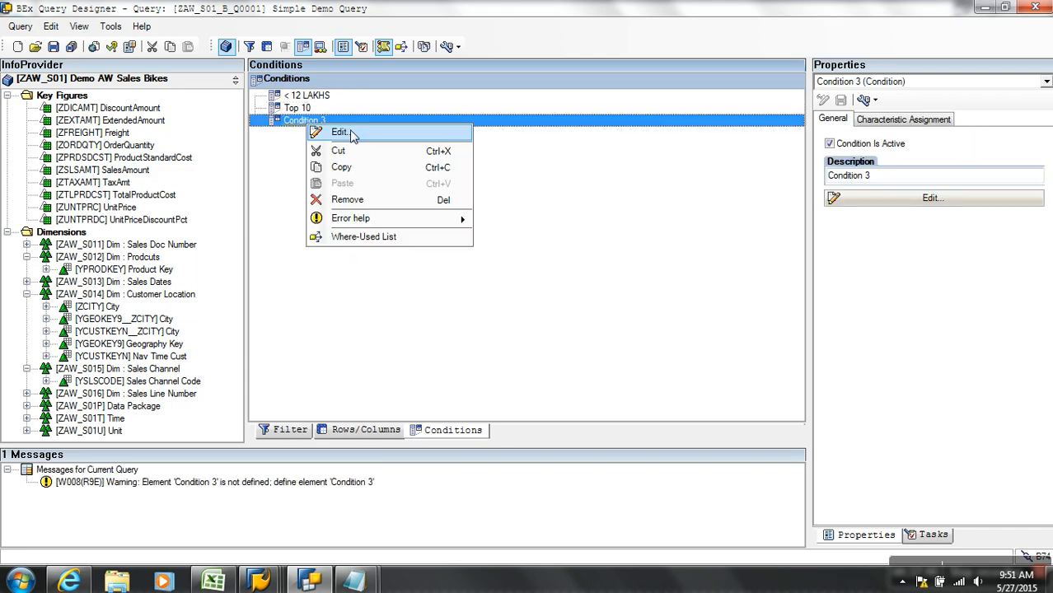
{"action": "left_click", "coordinate": [339, 132]}
{"action": "left_click_drag", "start_coordinate": [414, 142], "coordinate": [237, 146]}
{"action": "type", "text": "Con 1"}
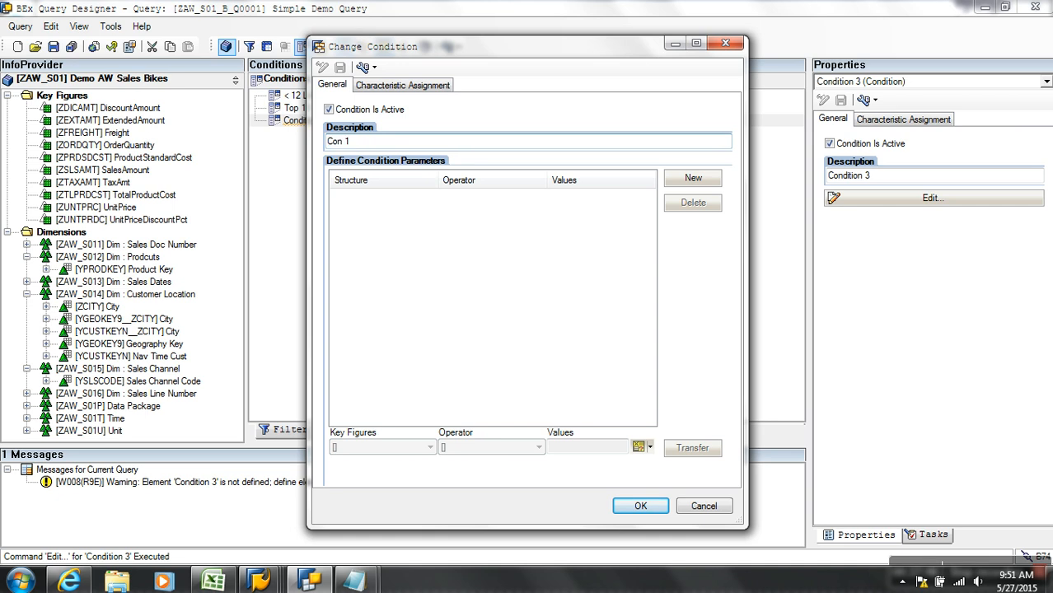
Define Con 1 as SalesAmount Less Than 1200000 and accept the condition.
{"action": "left_click", "coordinate": [682, 177]}
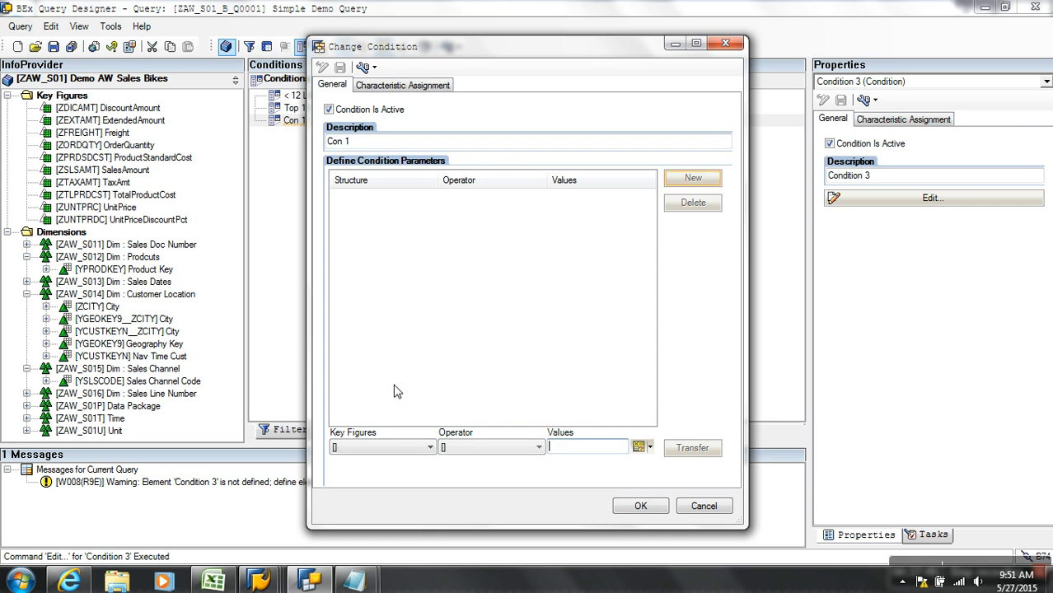
{"action": "left_click", "coordinate": [429, 448]}
{"action": "left_click", "coordinate": [434, 463]}
{"action": "left_click", "coordinate": [486, 449]}
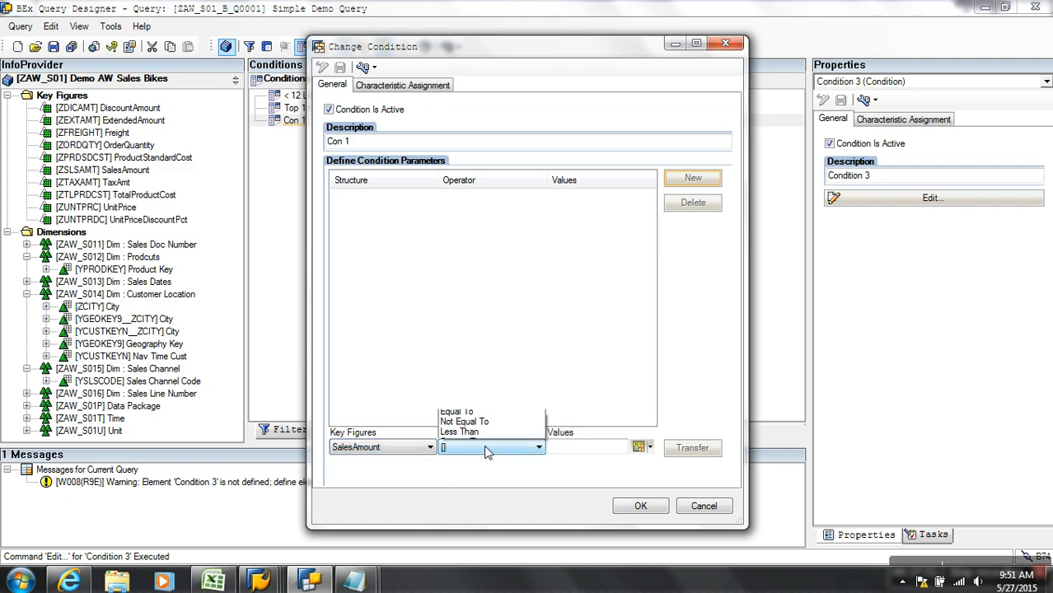
{"action": "left_click", "coordinate": [465, 325]}
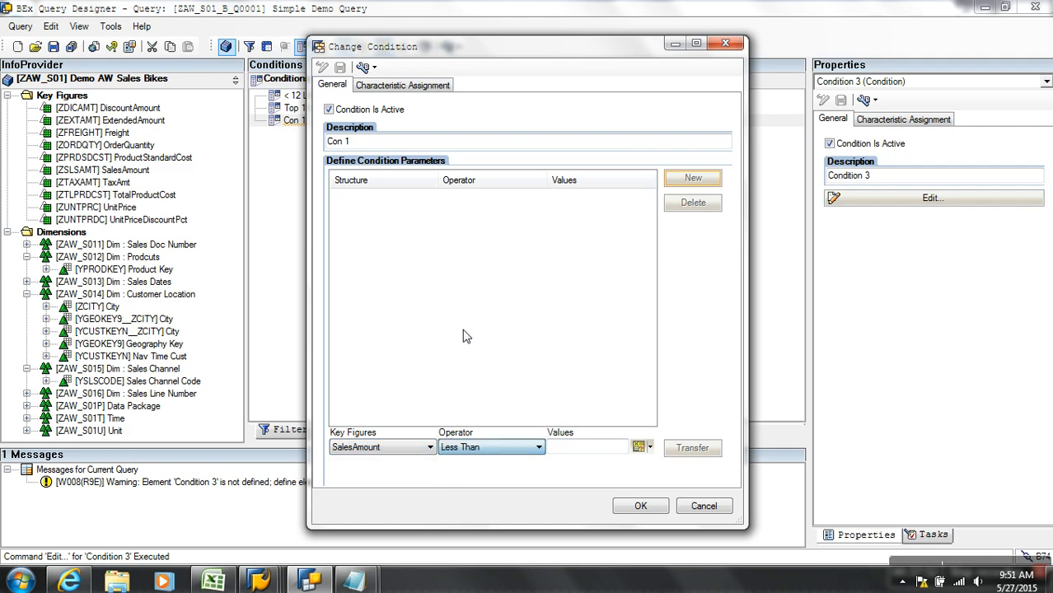
{"action": "left_click", "coordinate": [573, 445]}
{"action": "type", "text": "1200000"}
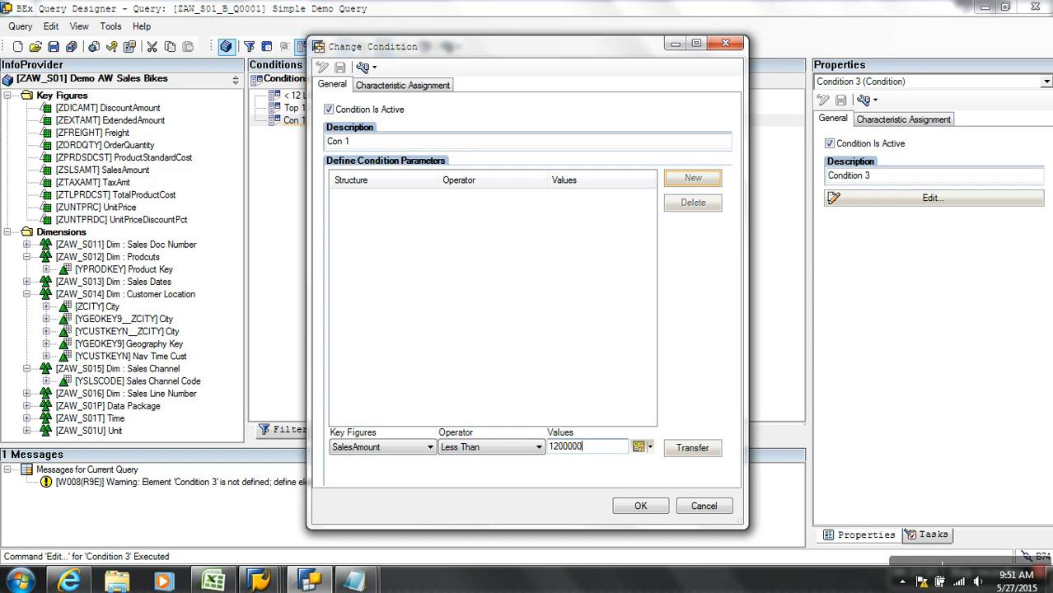
{"action": "left_click", "coordinate": [690, 448]}
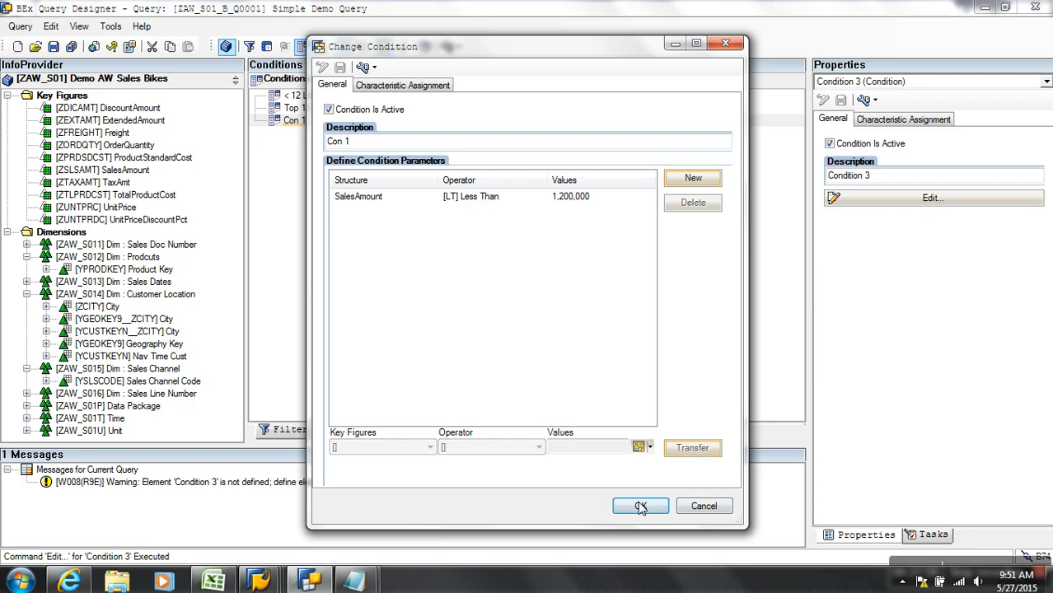
{"action": "left_click", "coordinate": [641, 507]}
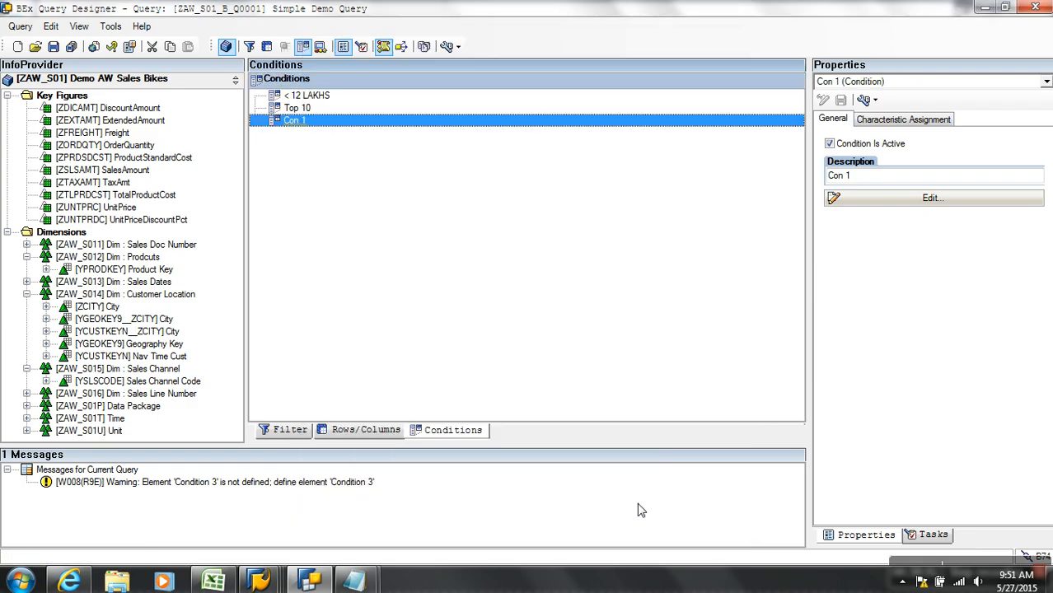
Create another condition in the query and describe it as Con 2.
{"action": "right_click", "coordinate": [393, 169]}
{"action": "left_click", "coordinate": [422, 174]}
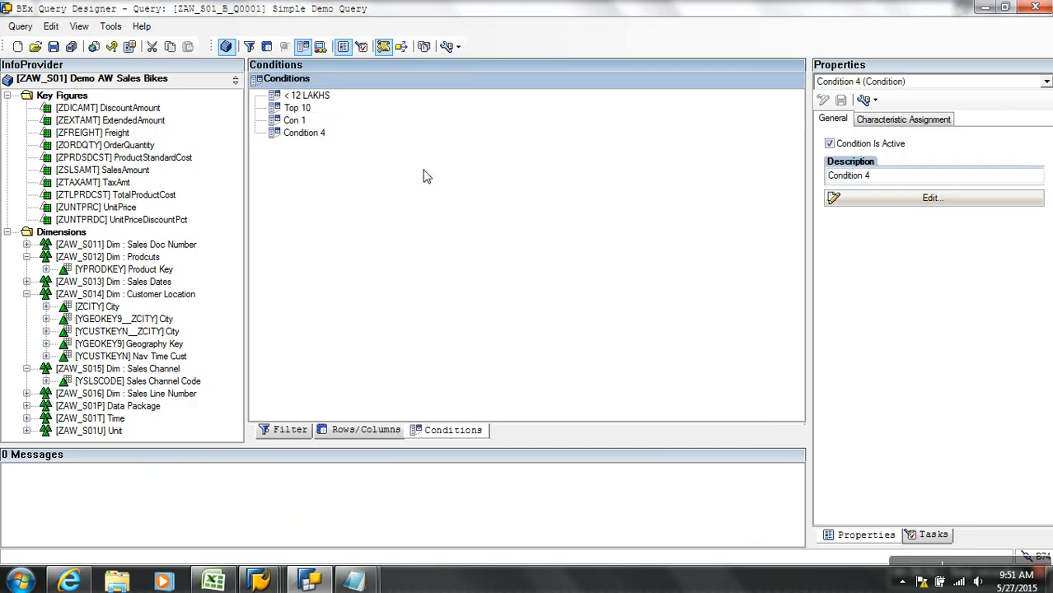
{"action": "right_click", "coordinate": [297, 134]}
{"action": "left_click", "coordinate": [363, 142]}
{"action": "left_click_drag", "start_coordinate": [397, 149], "coordinate": [302, 149]}
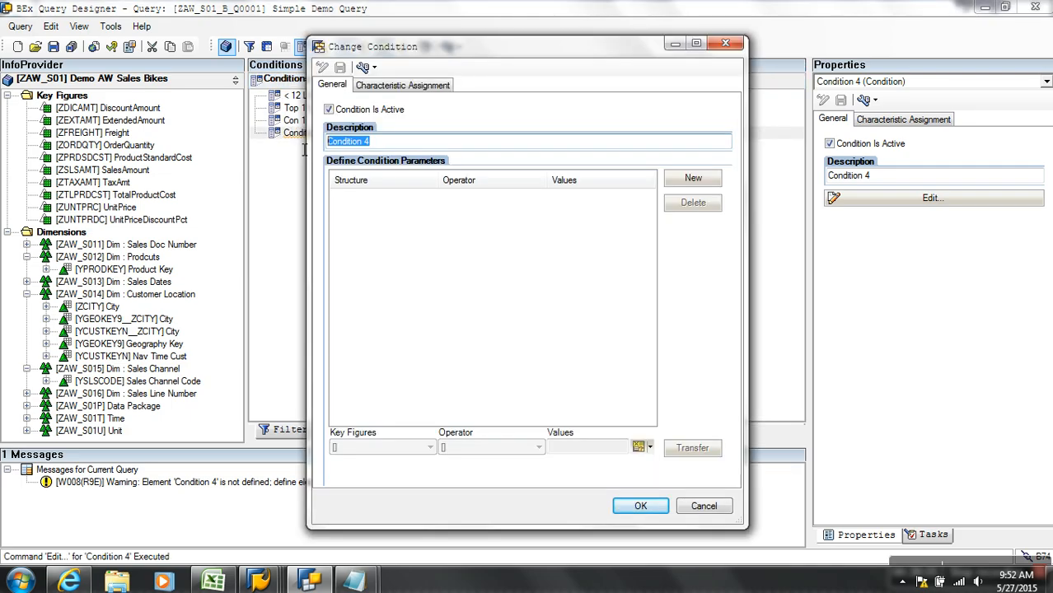
{"action": "type", "text": "Con 2"}
Define Con 2 as SalesAmount Greater Than 1200000, accept the condition and save the query.
{"action": "left_click", "coordinate": [691, 179]}
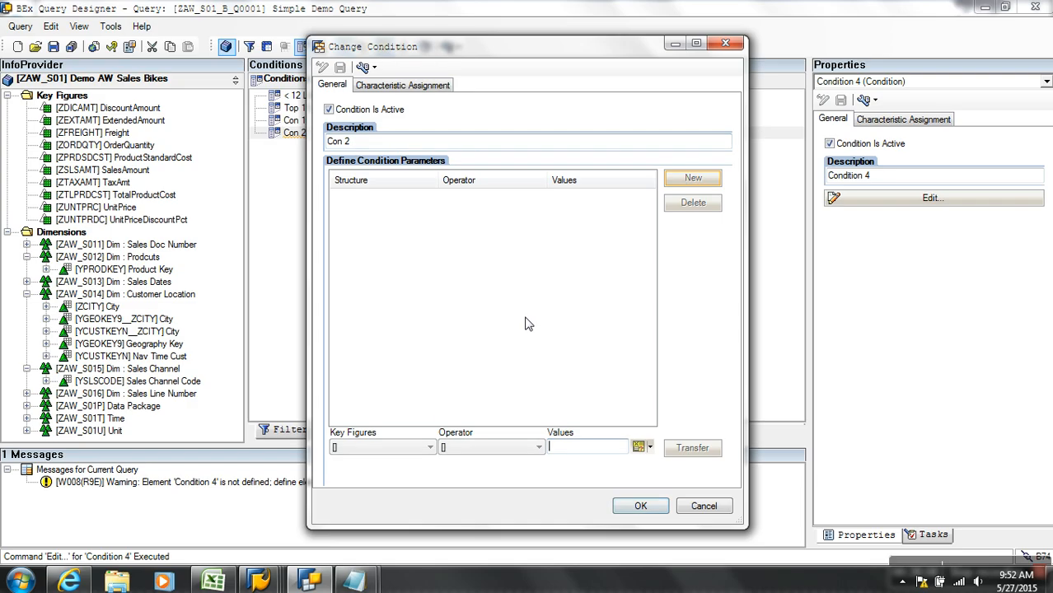
{"action": "left_click", "coordinate": [411, 448]}
{"action": "left_click", "coordinate": [403, 470]}
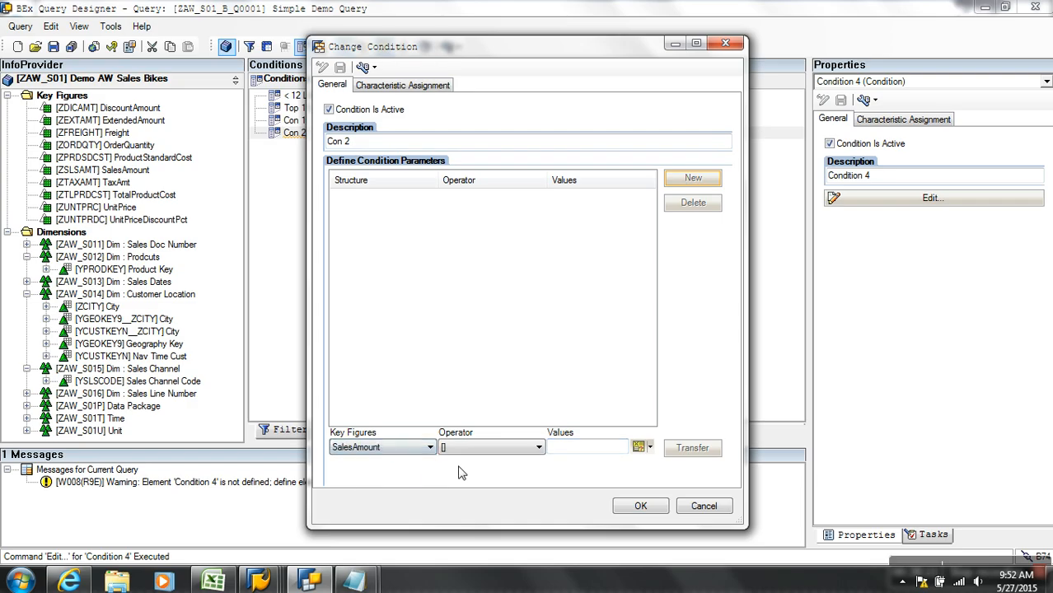
{"action": "left_click", "coordinate": [474, 447]}
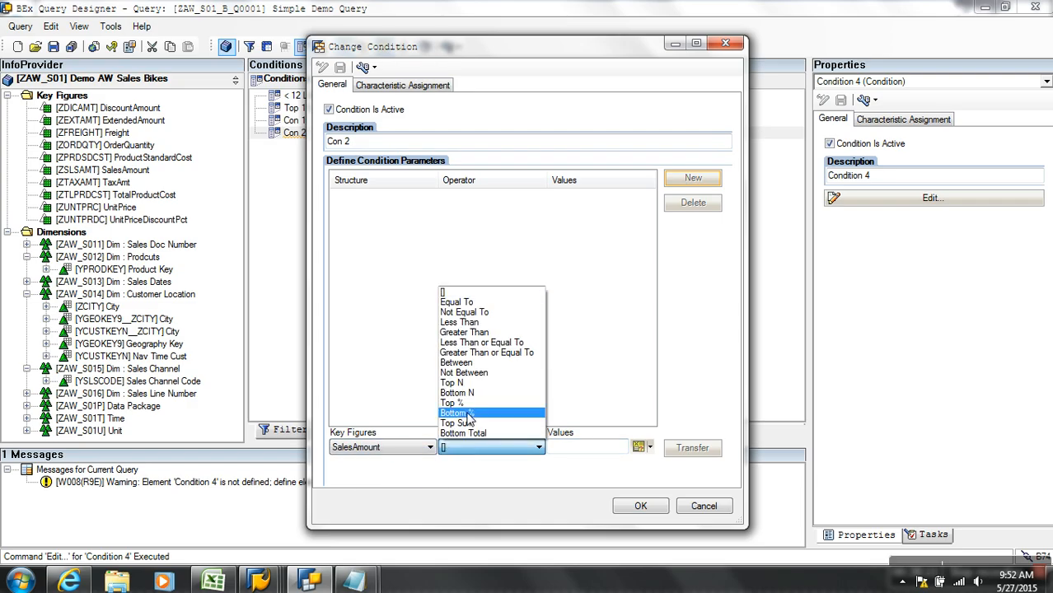
{"action": "left_click", "coordinate": [476, 343]}
{"action": "left_click", "coordinate": [588, 449]}
{"action": "type", "text": "1"}
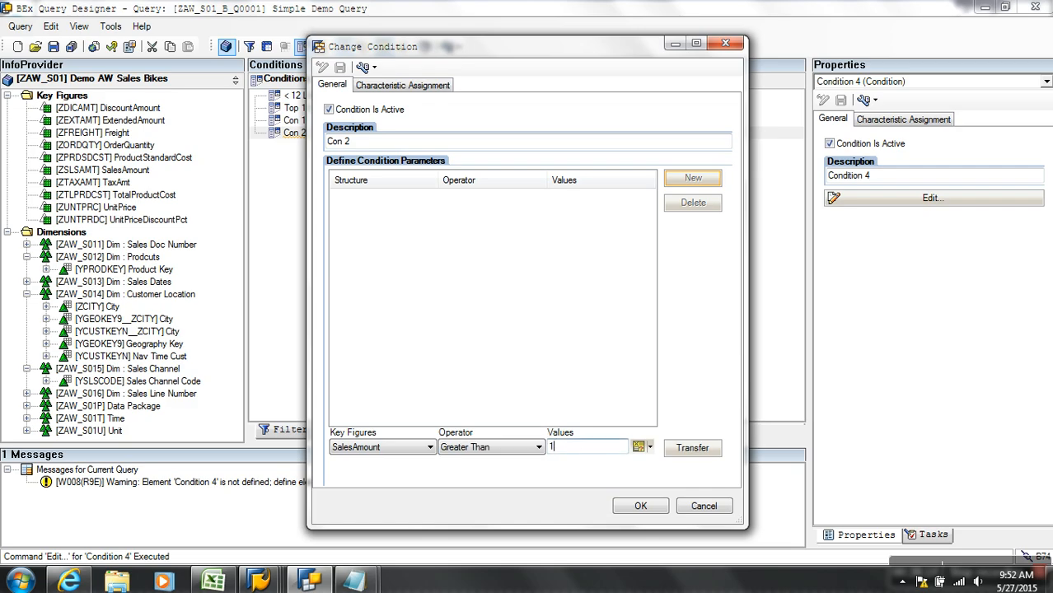
{"action": "type", "text": "200000"}
{"action": "left_click", "coordinate": [702, 449]}
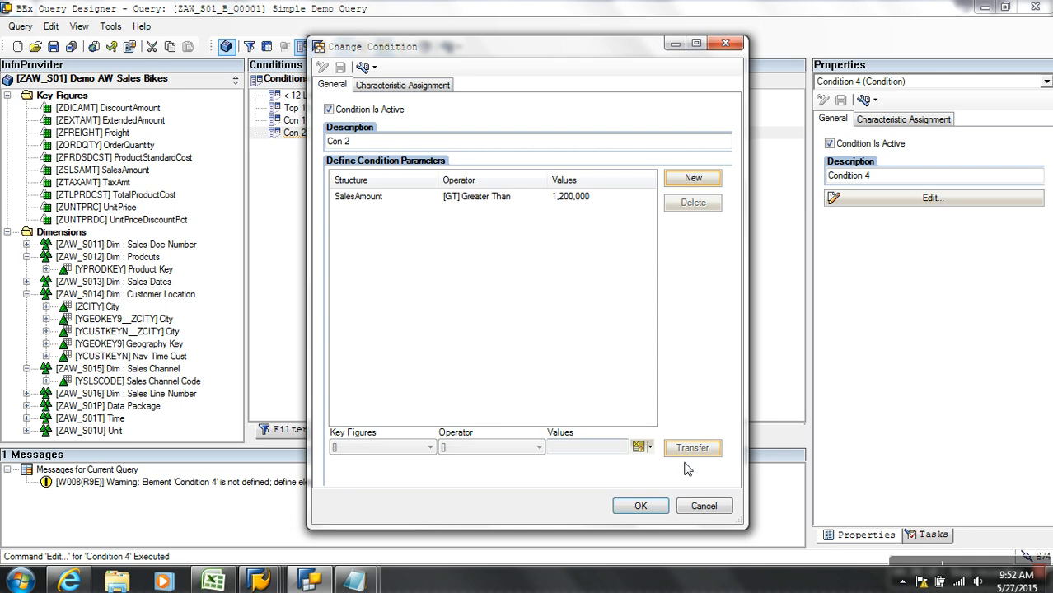
{"action": "left_click", "coordinate": [638, 507]}
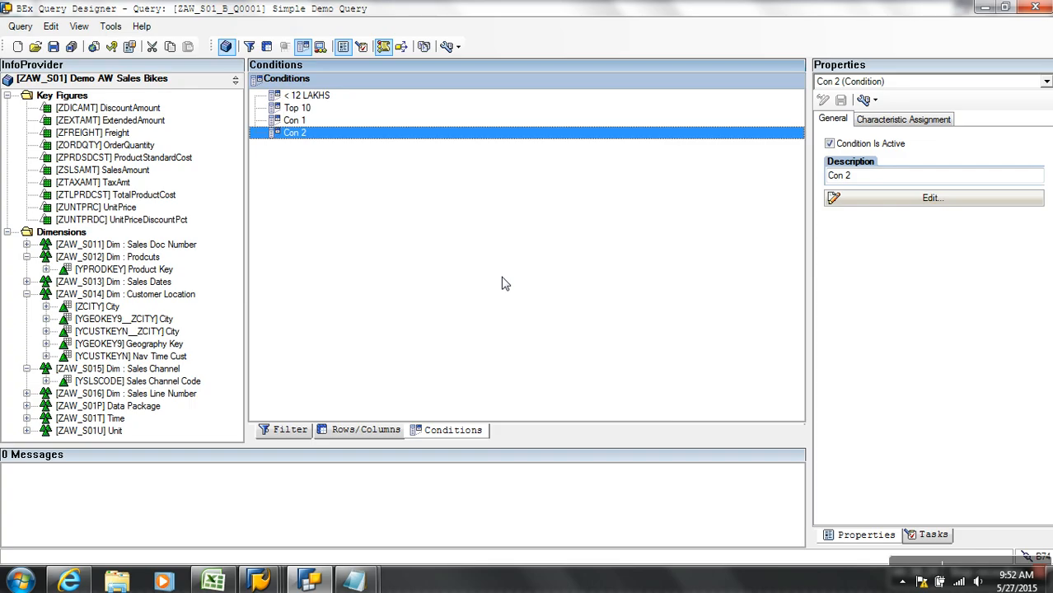
{"action": "left_click", "coordinate": [53, 47]}
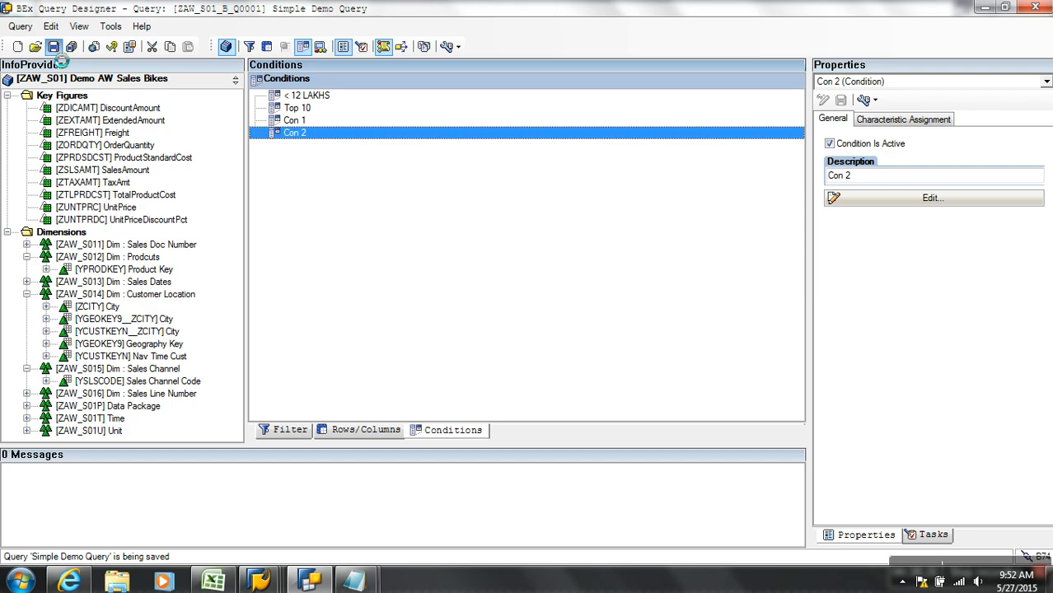
Switch to the web report in Internet Explorer, reload it and run it with the Enter Amount variable left empty.
{"action": "mouse_move", "coordinate": [70, 582]}
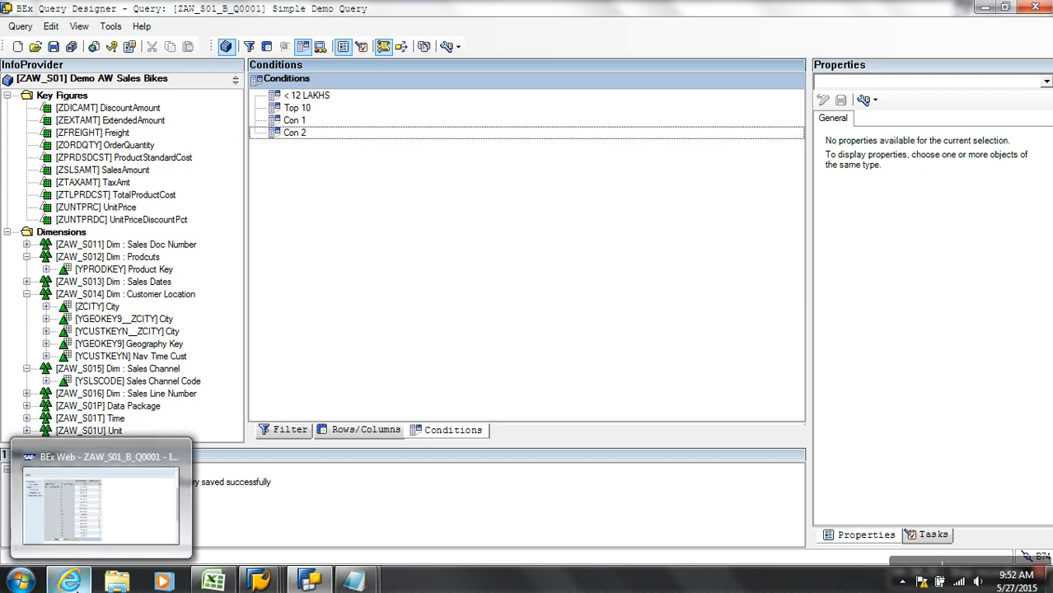
{"action": "left_click", "coordinate": [141, 494]}
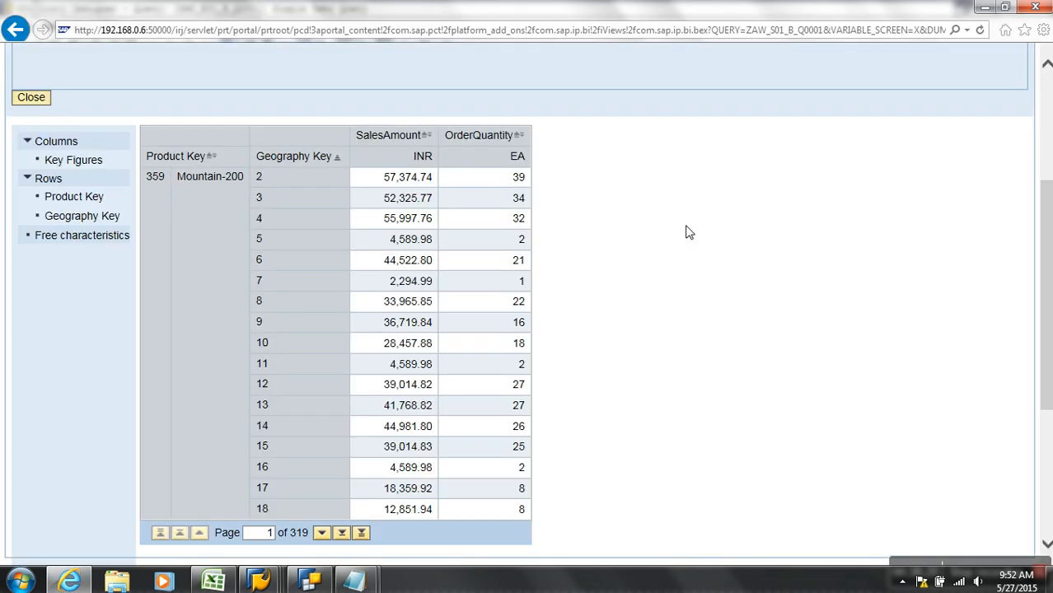
{"action": "left_click", "coordinate": [979, 30]}
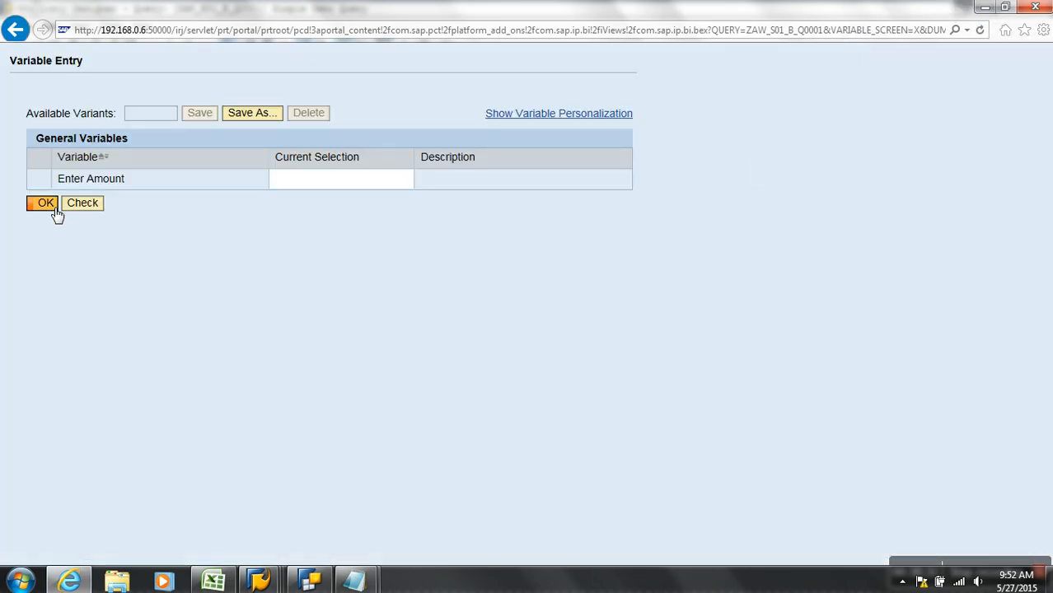
{"action": "left_click", "coordinate": [45, 203]}
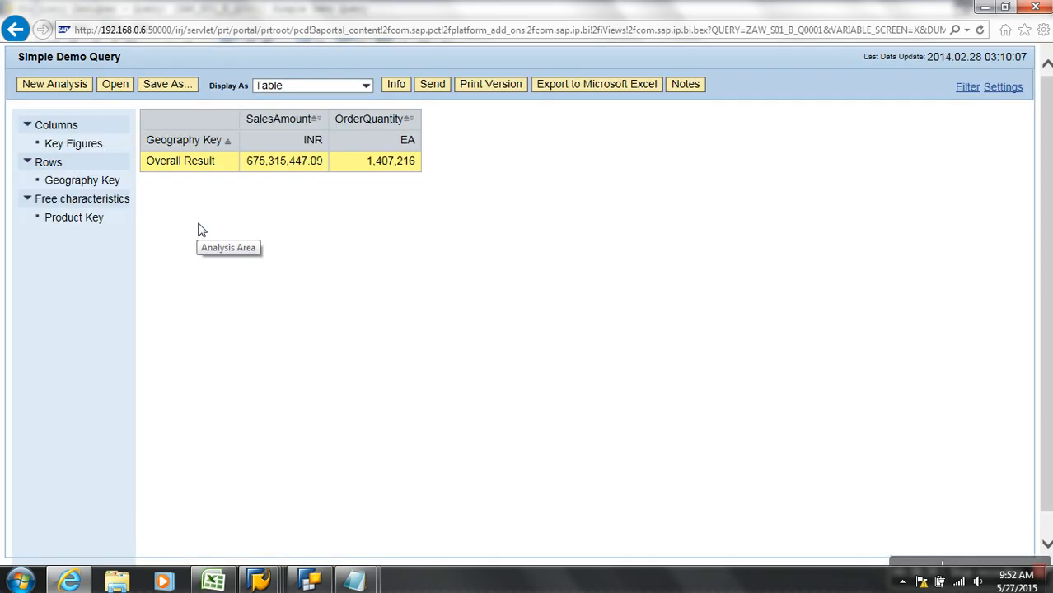
Open the report's condition settings and check the status of Con 1 and Con 2 against the result table.
{"action": "left_click", "coordinate": [992, 93]}
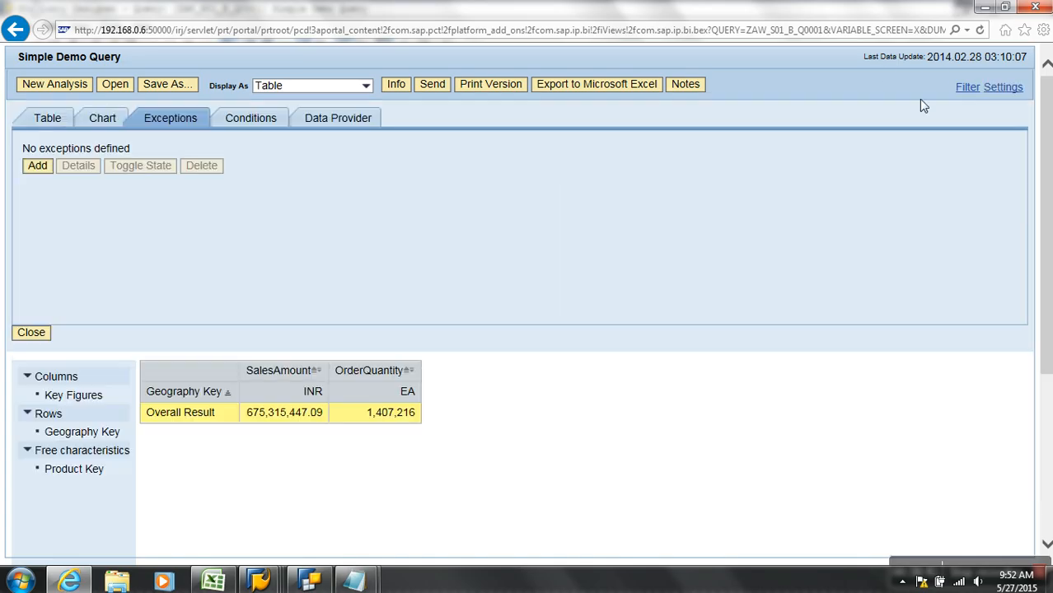
{"action": "left_click", "coordinate": [241, 124]}
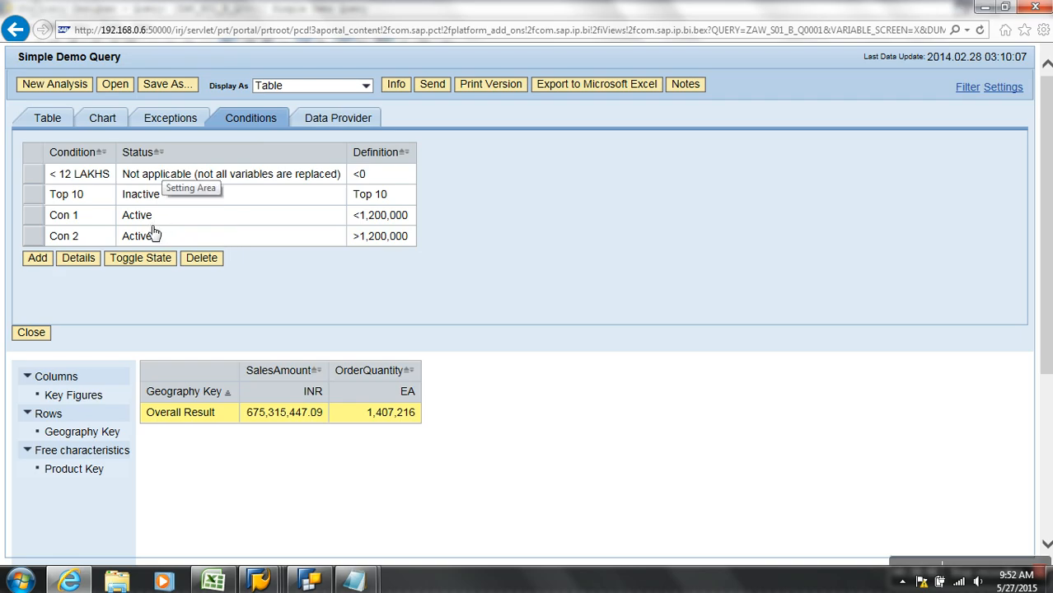
{"action": "scroll", "coordinate": [486, 320], "scroll_direction": "down", "scroll_amount": 3}
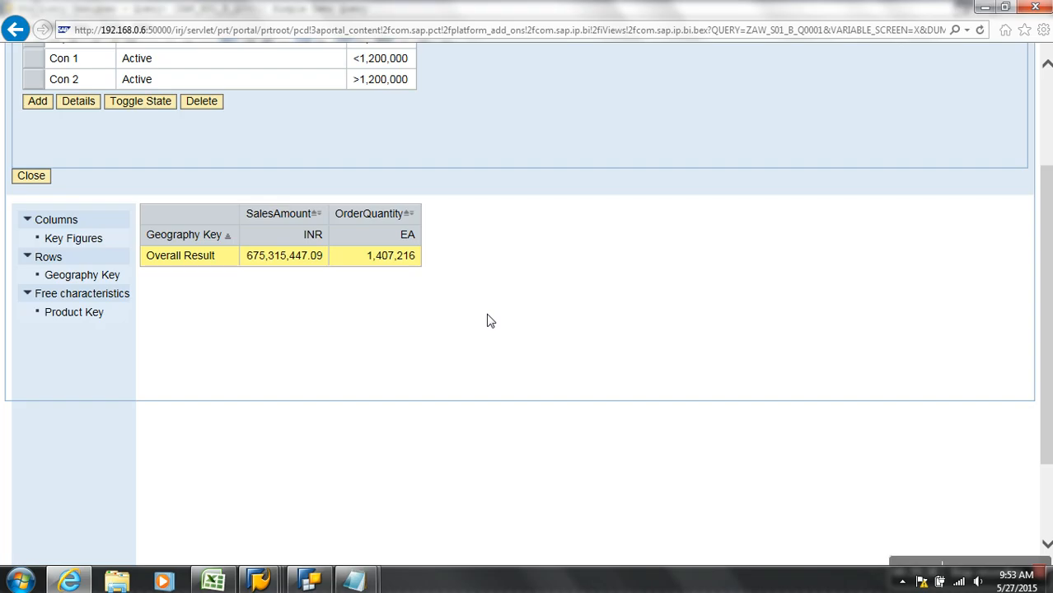
Switch back to BEx Query Designer and deactivate the condition Con 2.
{"action": "key", "text": "alt+Tab"}
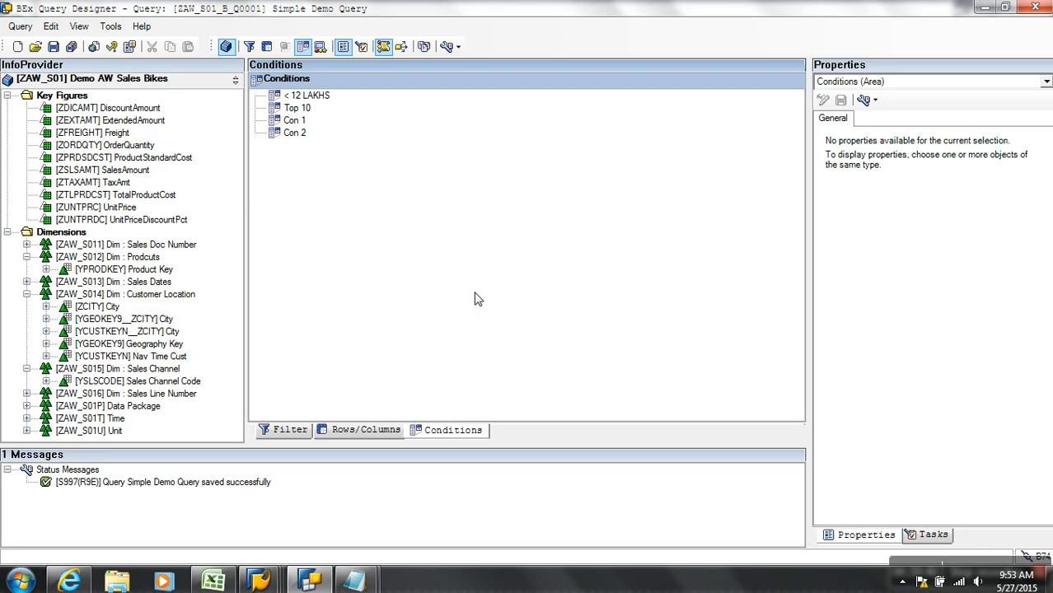
{"action": "left_click", "coordinate": [294, 133]}
{"action": "right_click", "coordinate": [294, 134]}
{"action": "left_click", "coordinate": [277, 188]}
{"action": "right_click", "coordinate": [301, 134]}
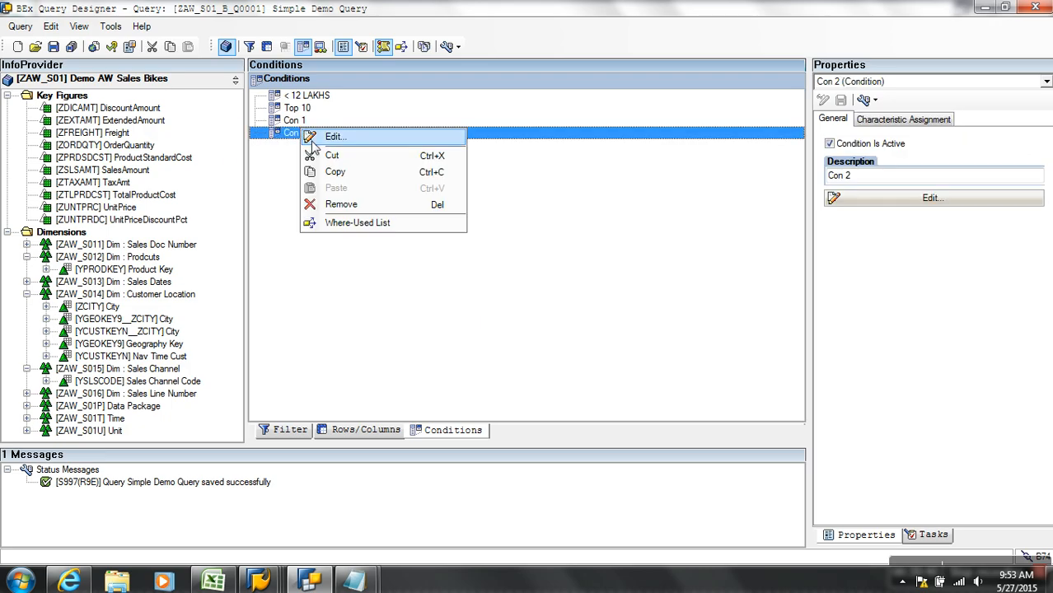
{"action": "left_click", "coordinate": [312, 136]}
{"action": "left_click", "coordinate": [349, 111]}
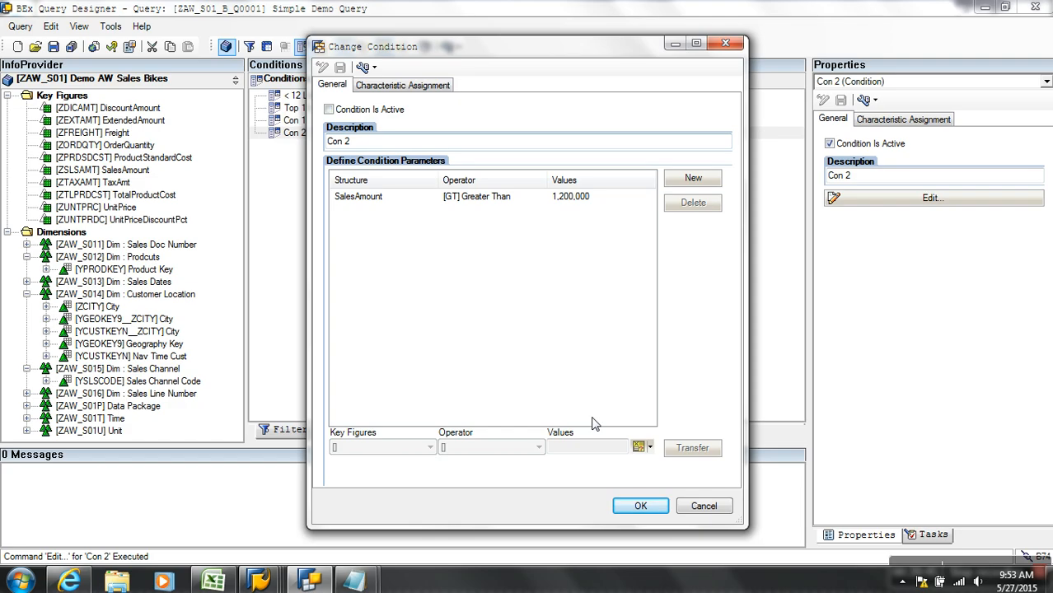
{"action": "left_click", "coordinate": [634, 506]}
Deactivate the condition Con 1 and accept the change.
{"action": "right_click", "coordinate": [302, 122]}
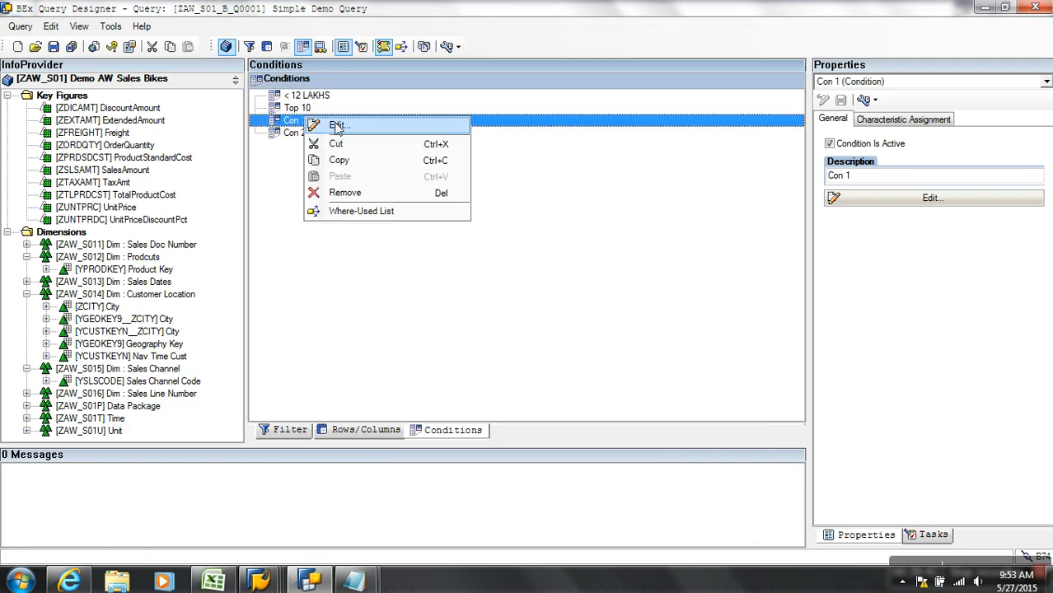
{"action": "left_click", "coordinate": [332, 125]}
{"action": "left_click", "coordinate": [353, 112]}
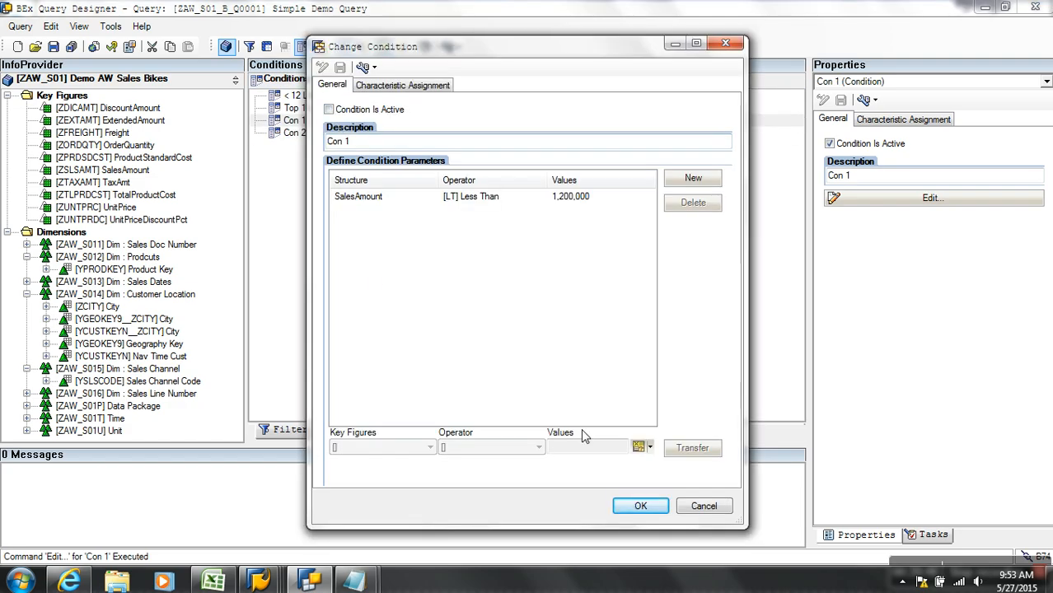
{"action": "left_click", "coordinate": [638, 506]}
Create a new condition in the query and describe it as Or Con.
{"action": "right_click", "coordinate": [347, 171]}
{"action": "left_click", "coordinate": [385, 183]}
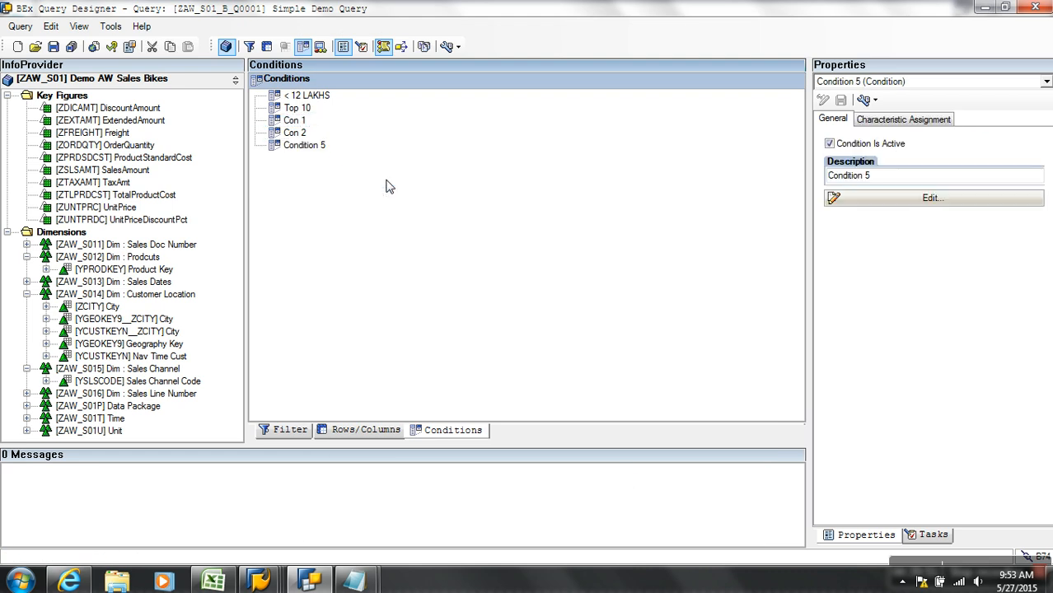
{"action": "left_click", "coordinate": [320, 149]}
{"action": "right_click", "coordinate": [320, 151]}
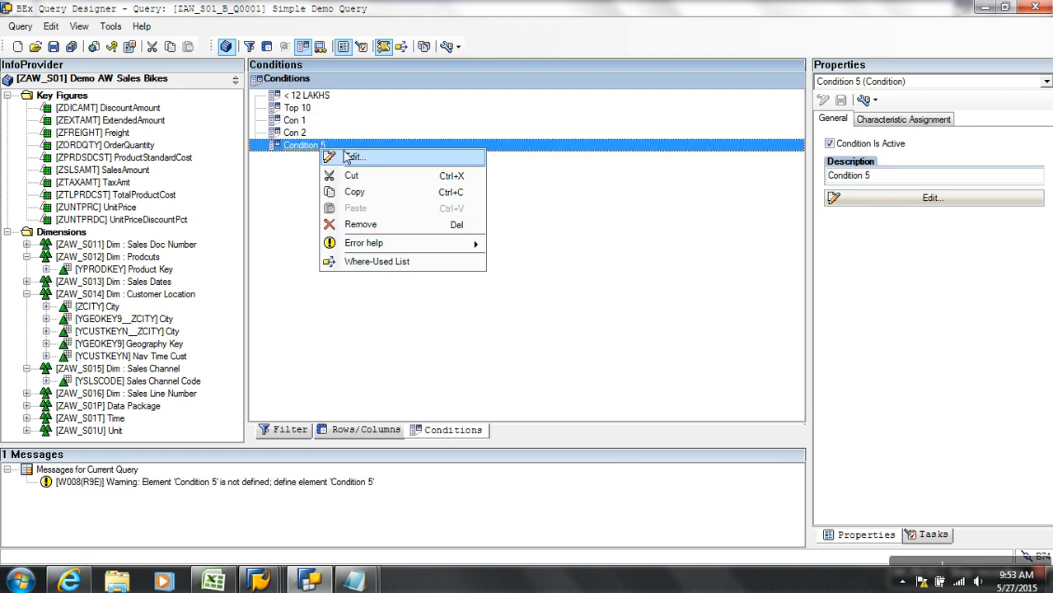
{"action": "left_click", "coordinate": [338, 155]}
{"action": "left_click", "coordinate": [396, 141]}
{"action": "key", "text": "shift+Home"}
{"action": "type", "text": "Or Con"}
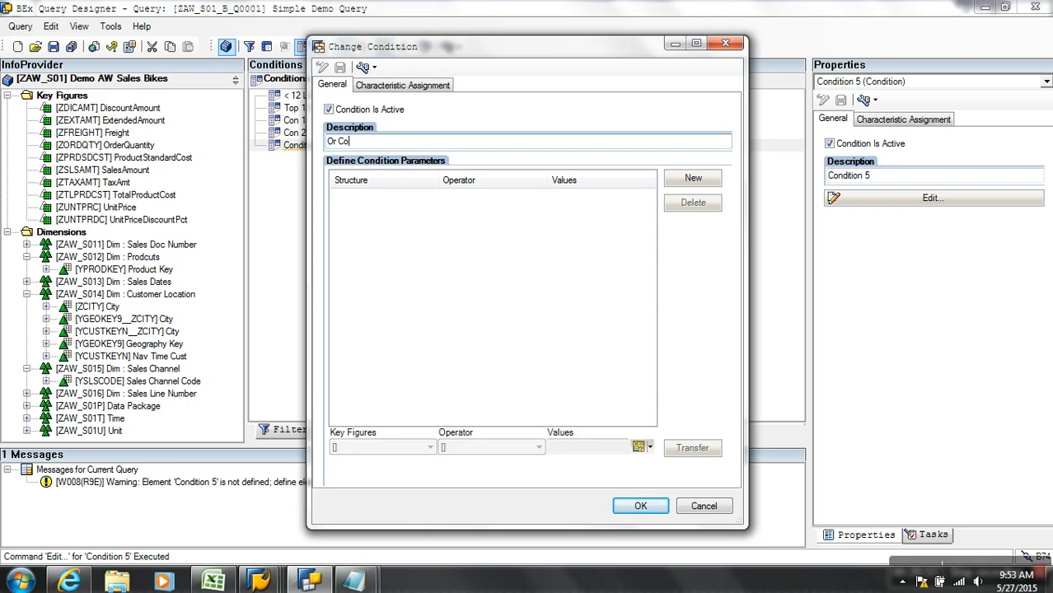
Add the parameter SalesAmount Less Than 1200000 to the Or Con condition.
{"action": "left_click", "coordinate": [690, 179]}
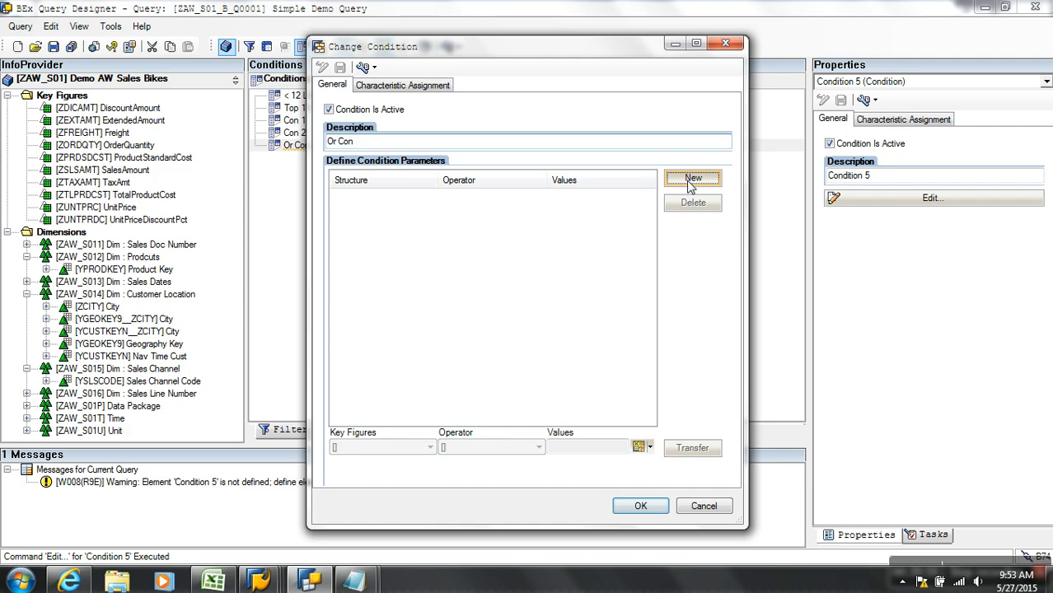
{"action": "left_click", "coordinate": [430, 448]}
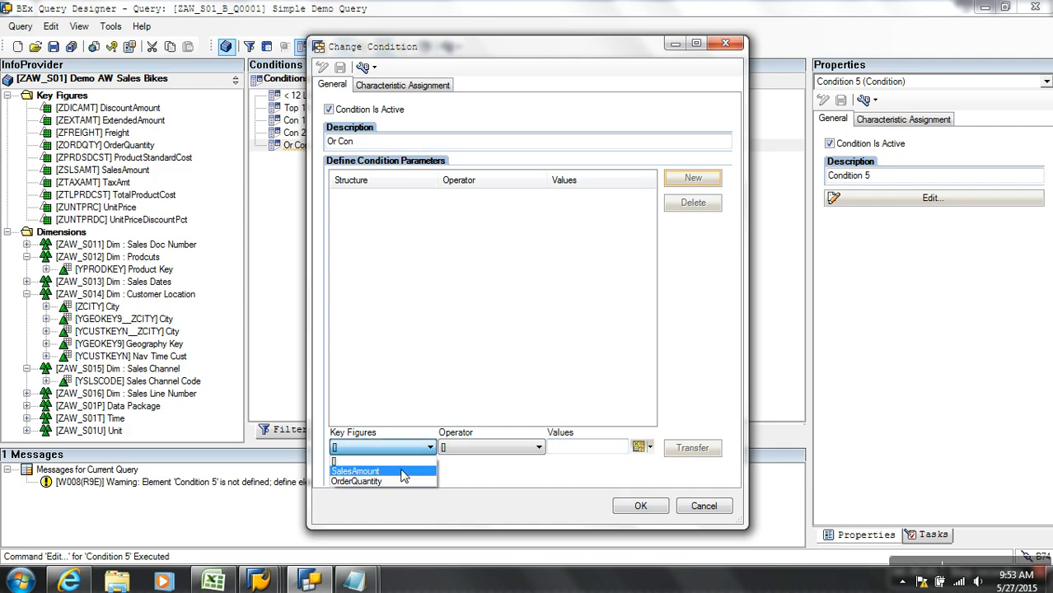
{"action": "left_click", "coordinate": [355, 471]}
{"action": "left_click", "coordinate": [506, 450]}
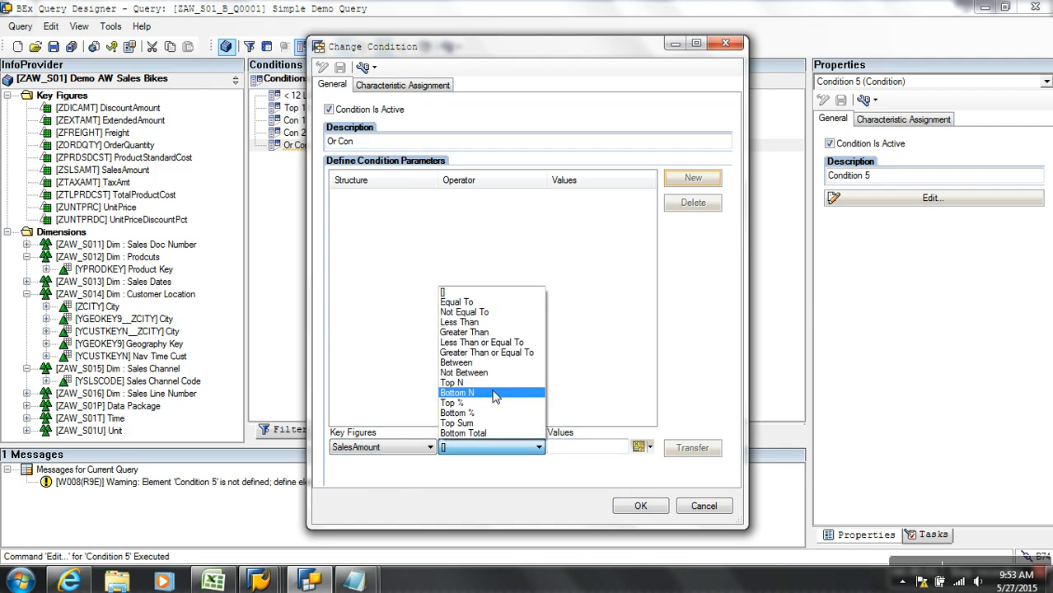
{"action": "left_click", "coordinate": [491, 303]}
{"action": "left_click", "coordinate": [495, 452]}
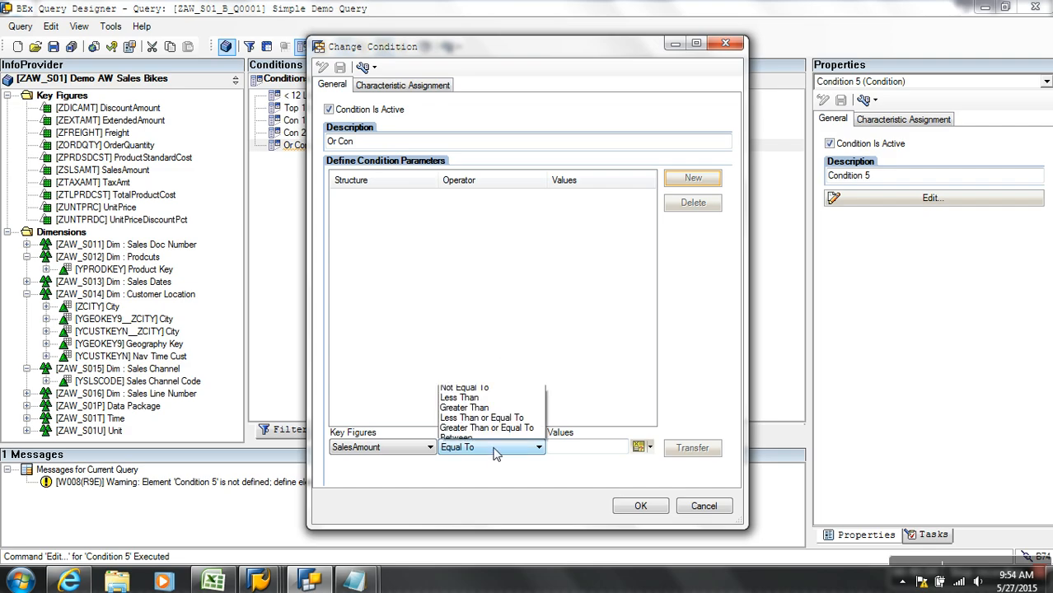
{"action": "left_click", "coordinate": [521, 389]}
{"action": "left_click", "coordinate": [606, 447]}
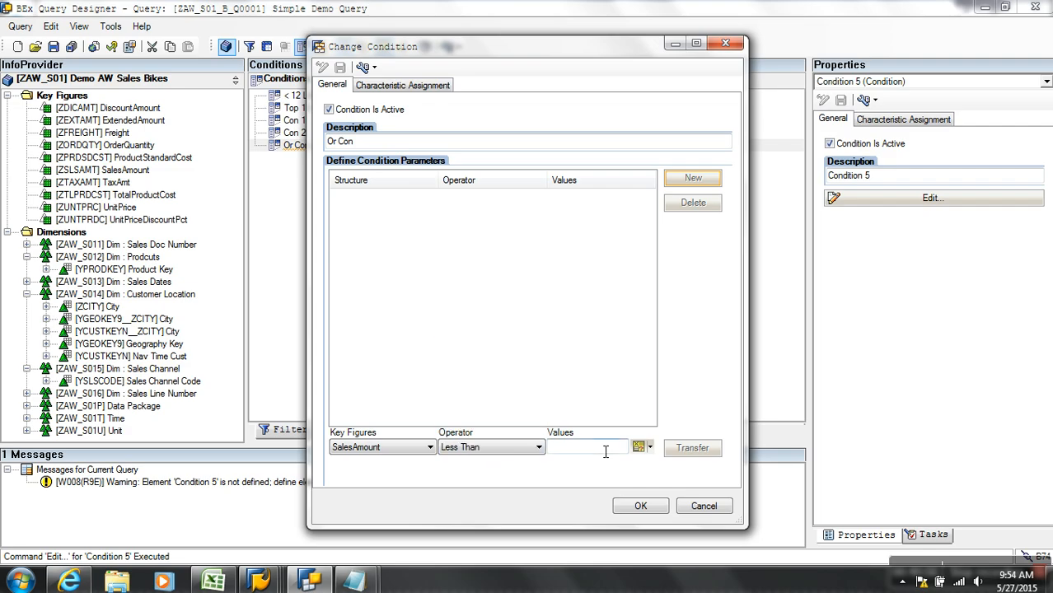
{"action": "type", "text": "1200000"}
{"action": "left_click", "coordinate": [684, 449]}
Add a second parameter, SalesAmount Greater Than 1200000, to Or Con, then accept the condition and save the query.
{"action": "left_click", "coordinate": [692, 180]}
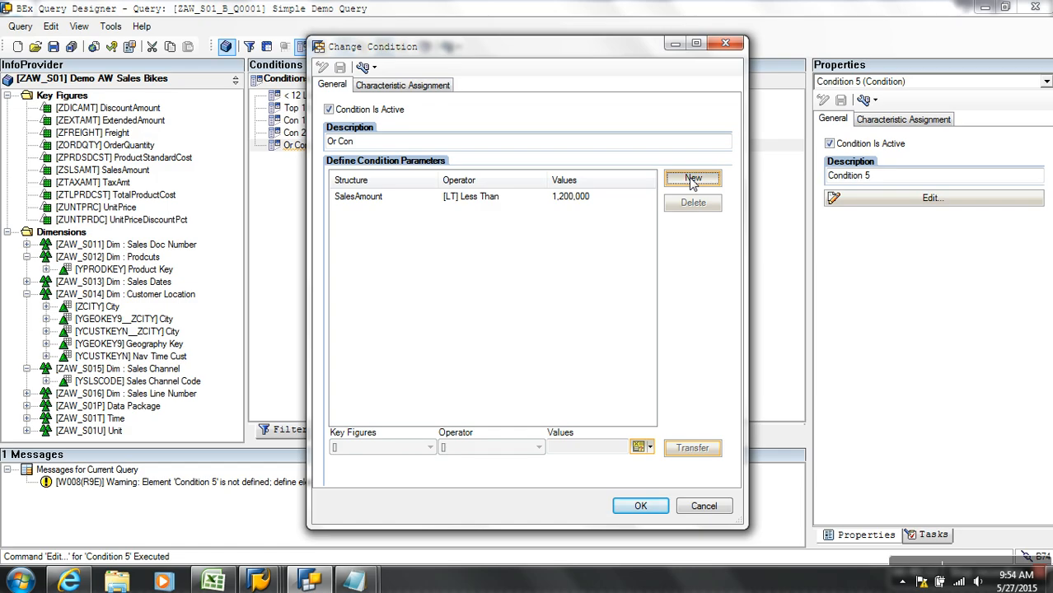
{"action": "left_click", "coordinate": [429, 448]}
{"action": "left_click", "coordinate": [371, 457]}
{"action": "left_click", "coordinate": [472, 446]}
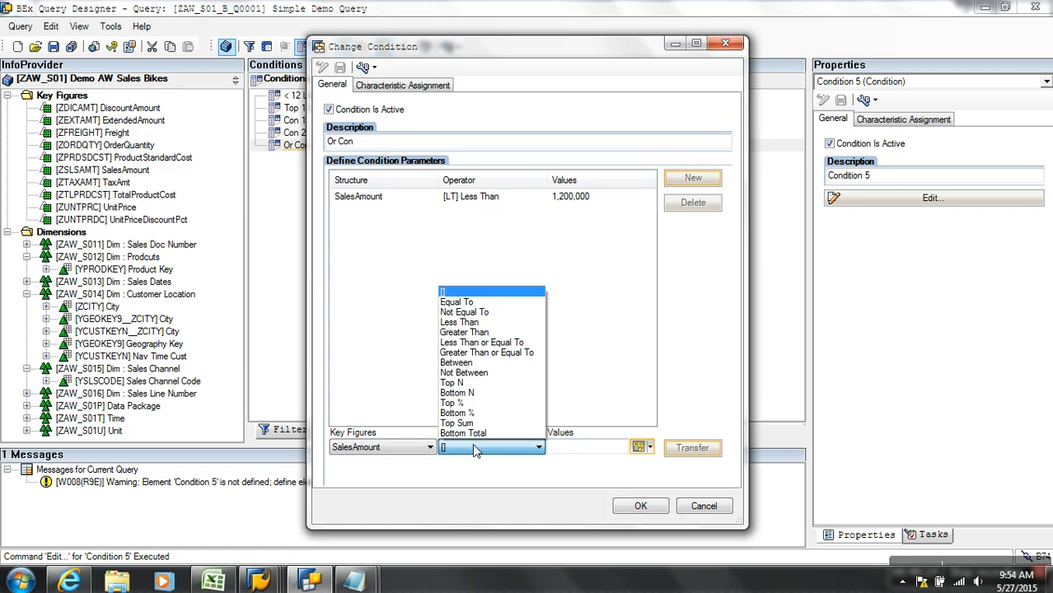
{"action": "left_click", "coordinate": [475, 337]}
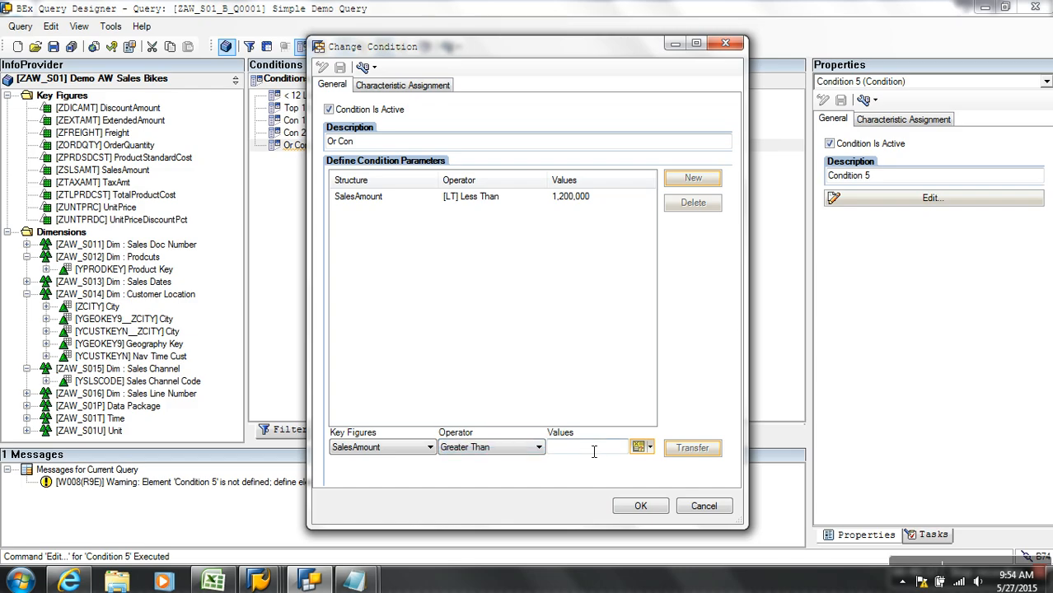
{"action": "left_click", "coordinate": [594, 450]}
{"action": "type", "text": "1200000"}
{"action": "left_click", "coordinate": [686, 455]}
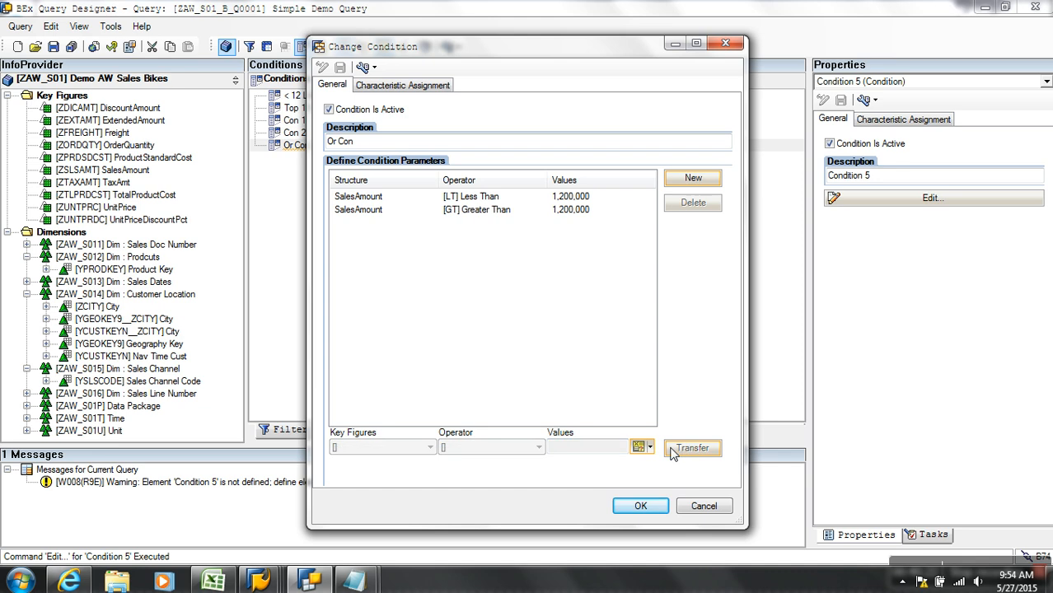
{"action": "left_click", "coordinate": [640, 507]}
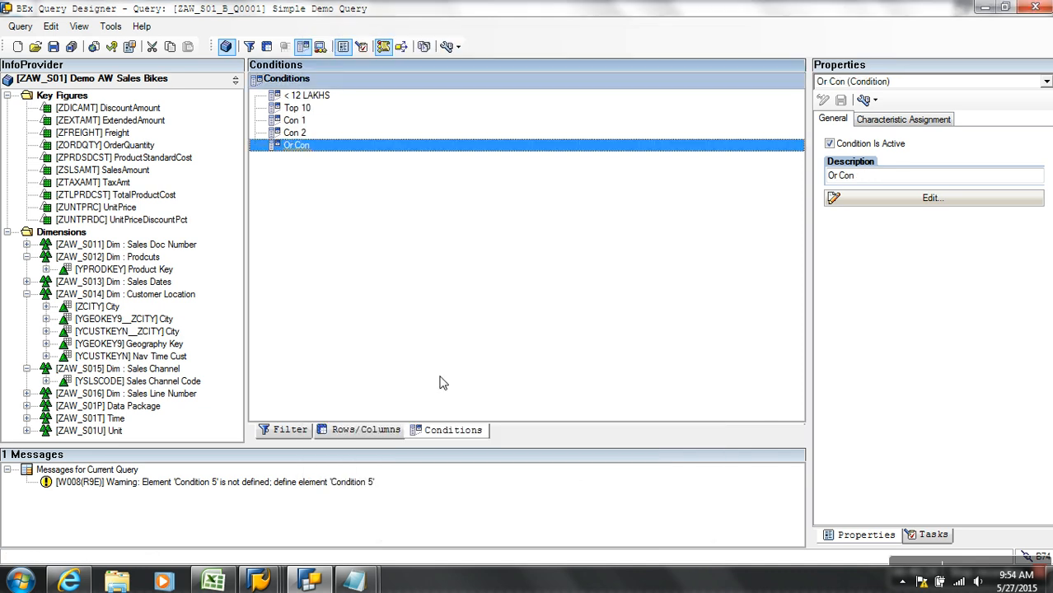
{"action": "left_click", "coordinate": [53, 46]}
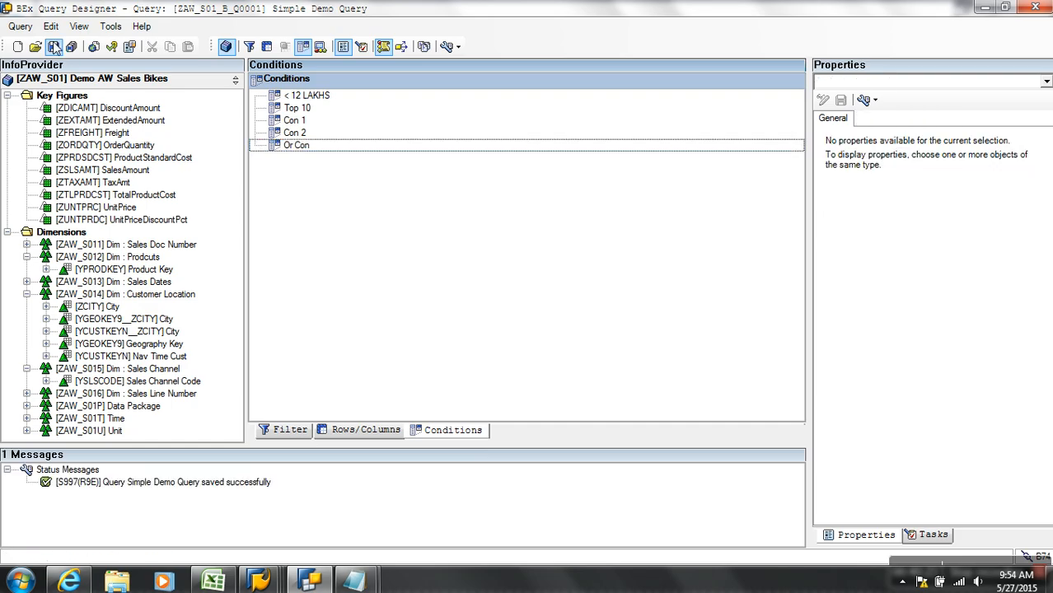
Rerun the web report with the amount left empty, examine its last page of Geography Key rows, and return to BEx Query Designer.
{"action": "left_click", "coordinate": [84, 571]}
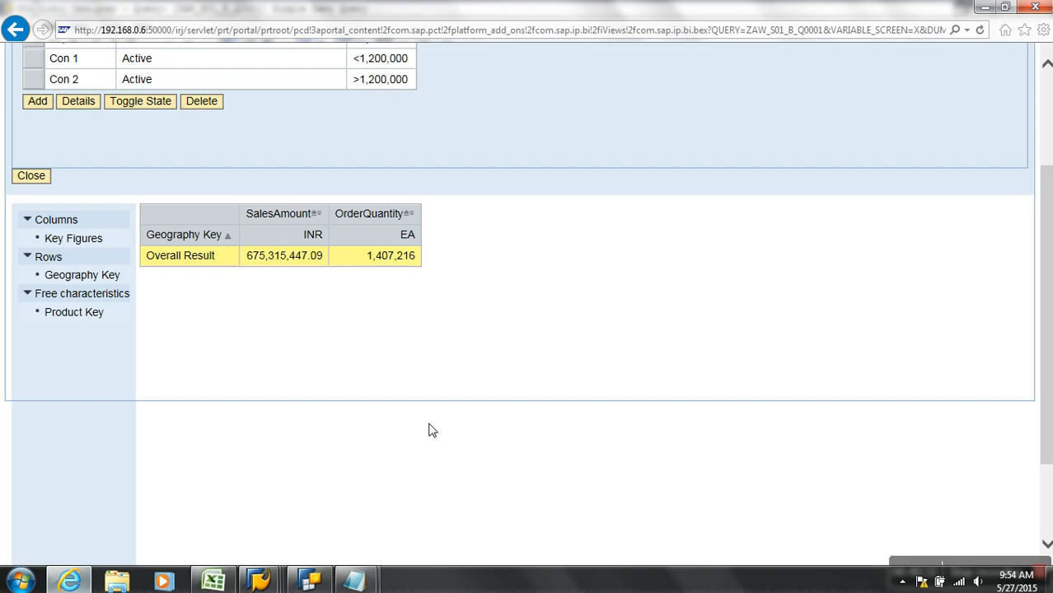
{"action": "left_click", "coordinate": [979, 30]}
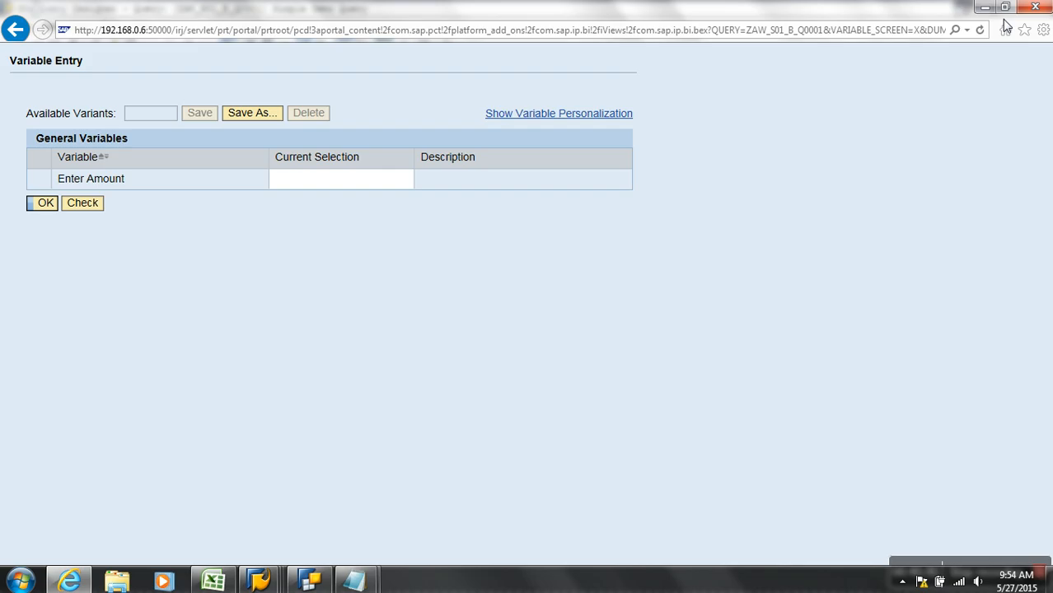
{"action": "left_click", "coordinate": [45, 205]}
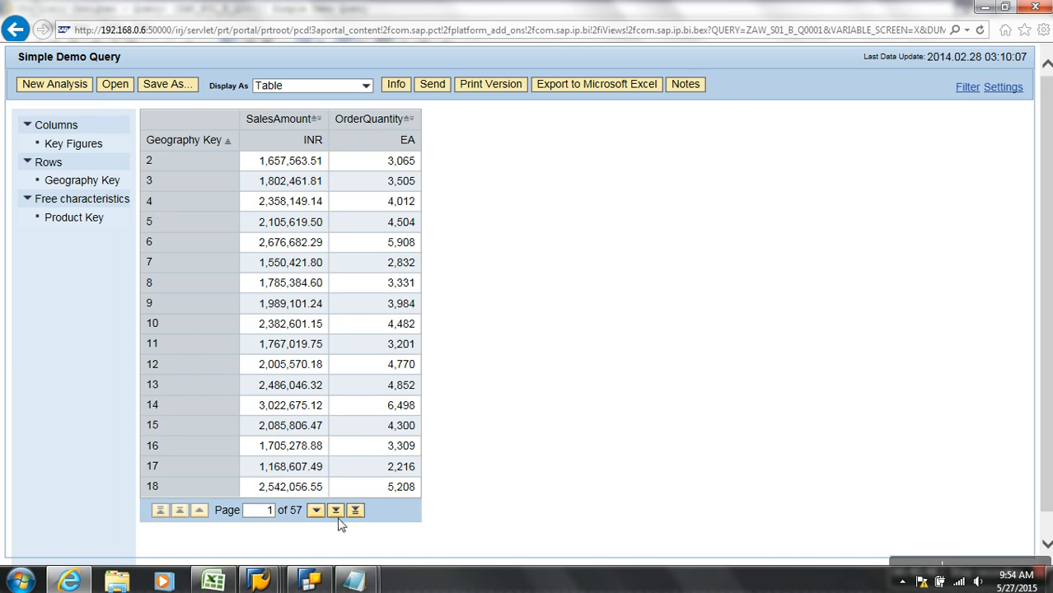
{"action": "left_click", "coordinate": [357, 511]}
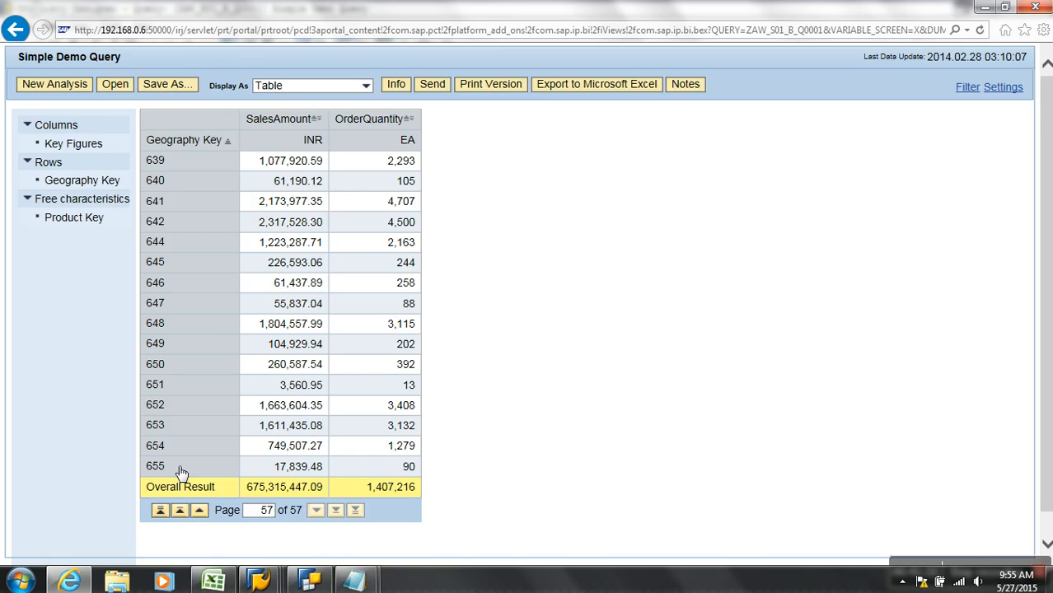
{"action": "left_click", "coordinate": [309, 582]}
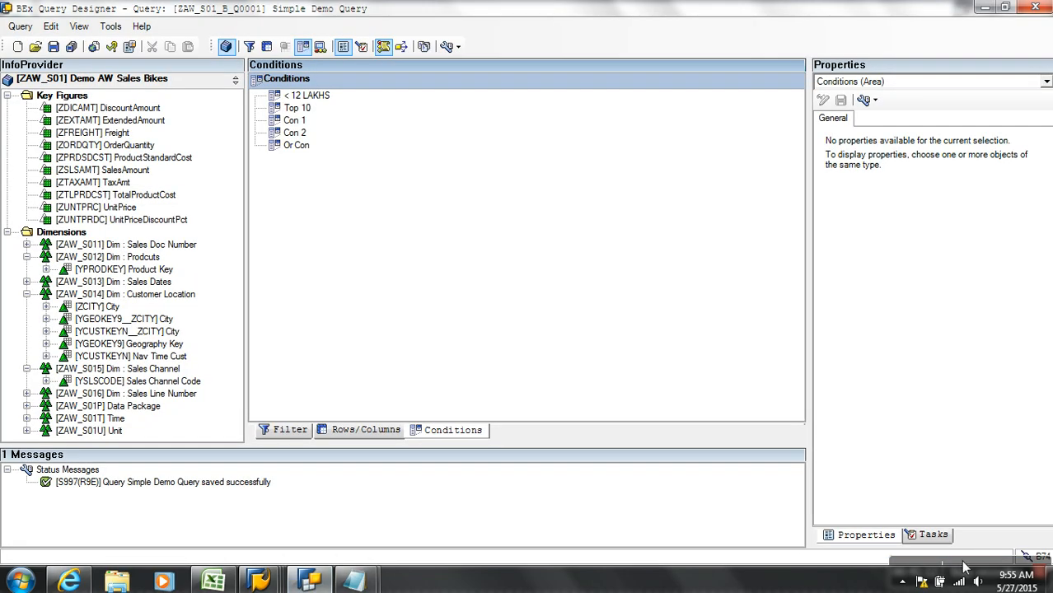